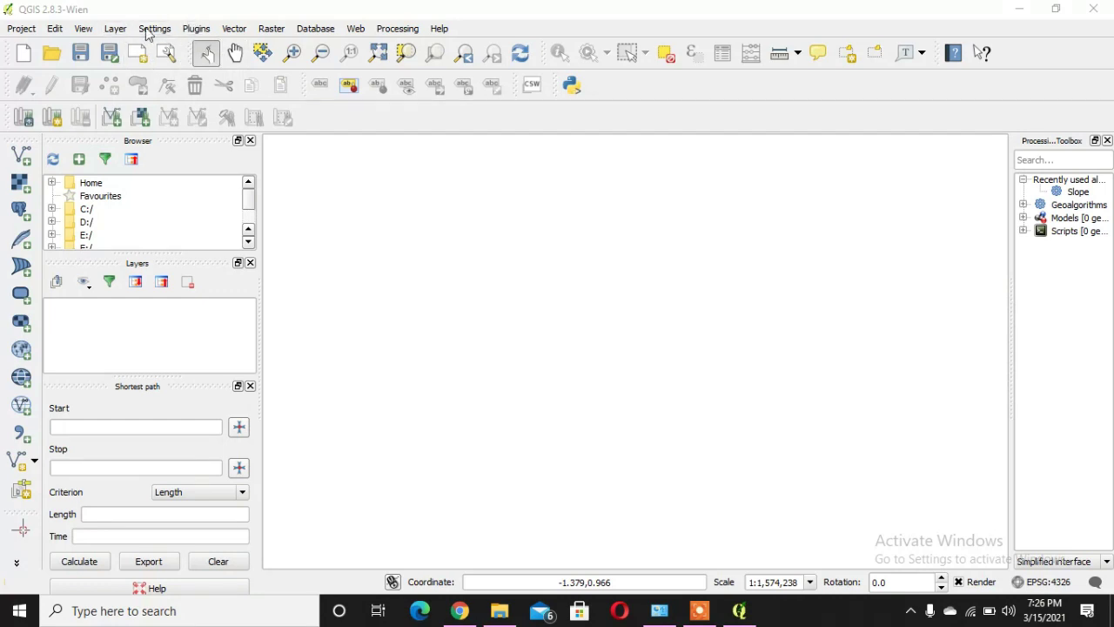
# Examine the raster tools and their submenus for a MOLUSCE entry.
pyautogui.click(203, 32)
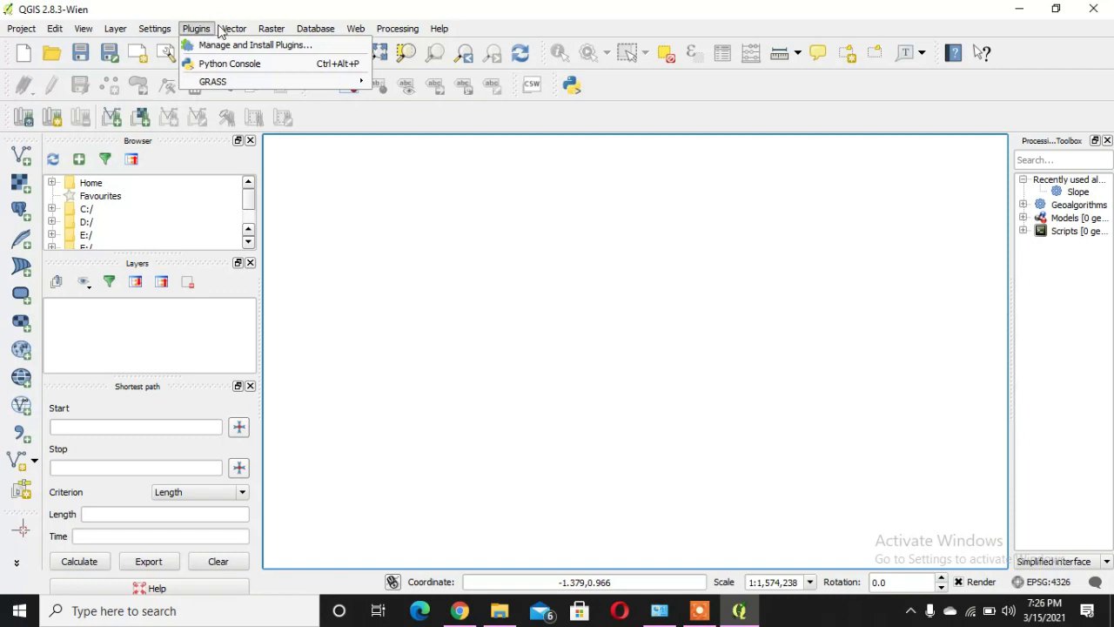
pyautogui.moveTo(269, 31)
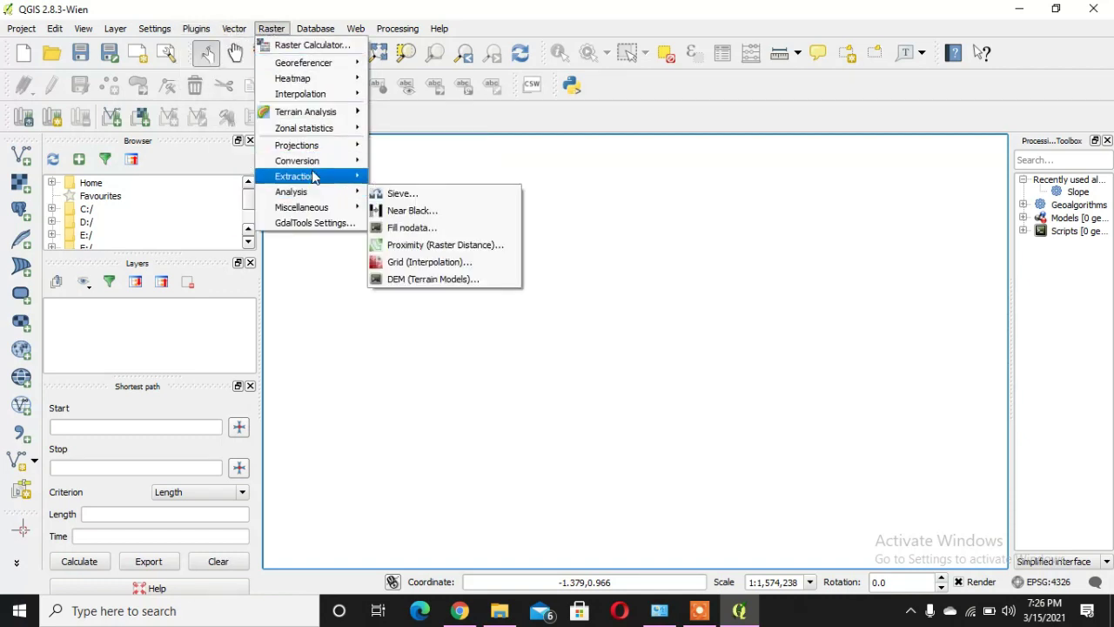
pyautogui.moveTo(305, 112)
pyautogui.moveTo(349, 180)
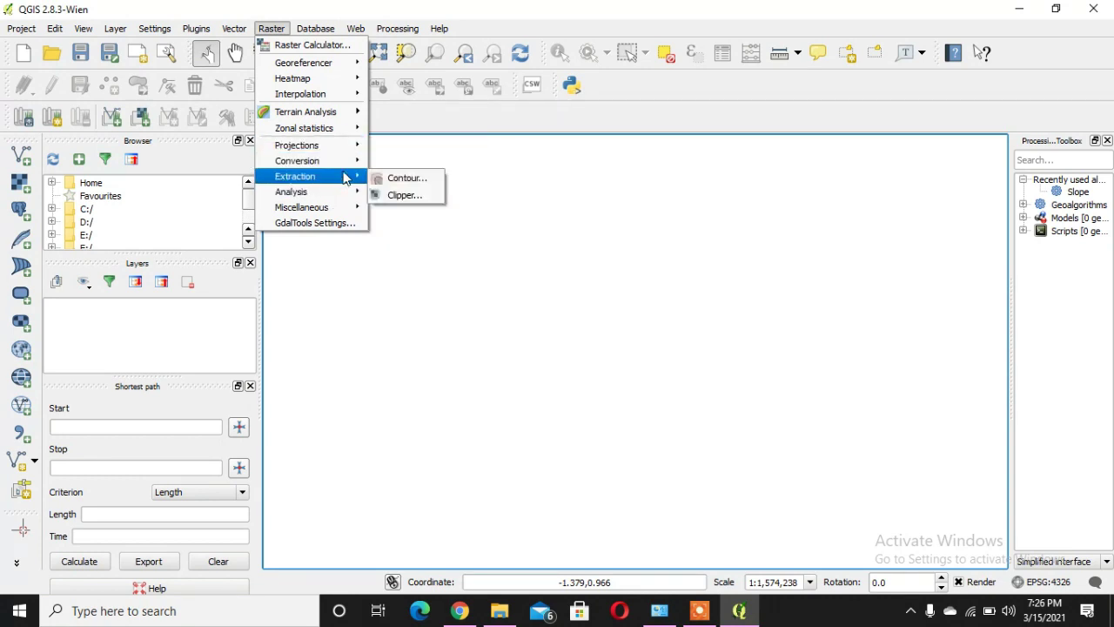
pyautogui.moveTo(349, 133)
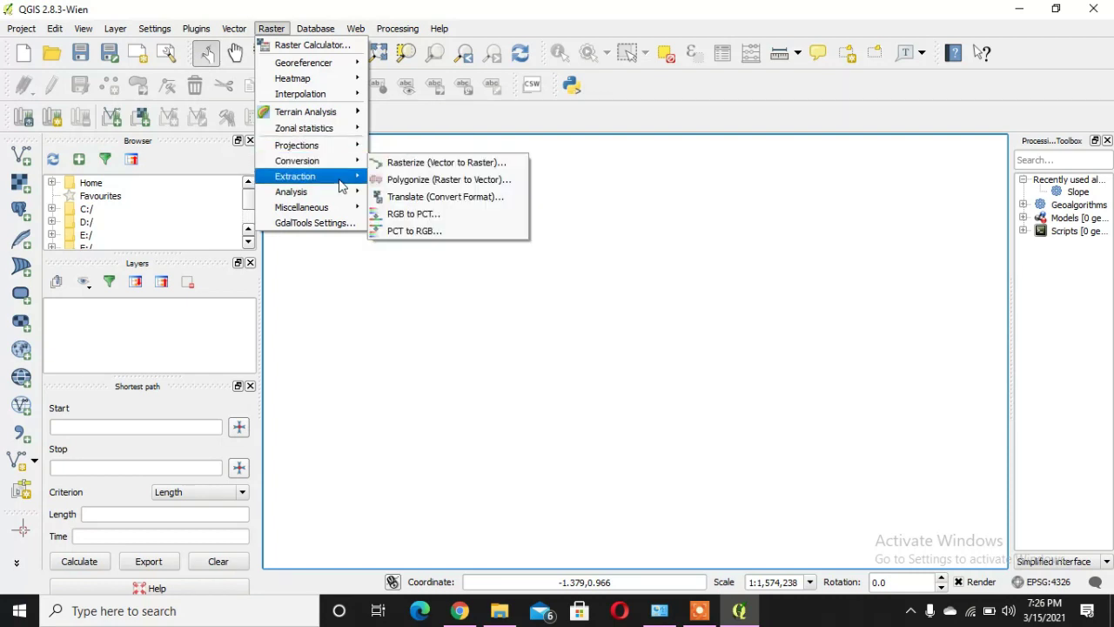
pyautogui.moveTo(346, 199)
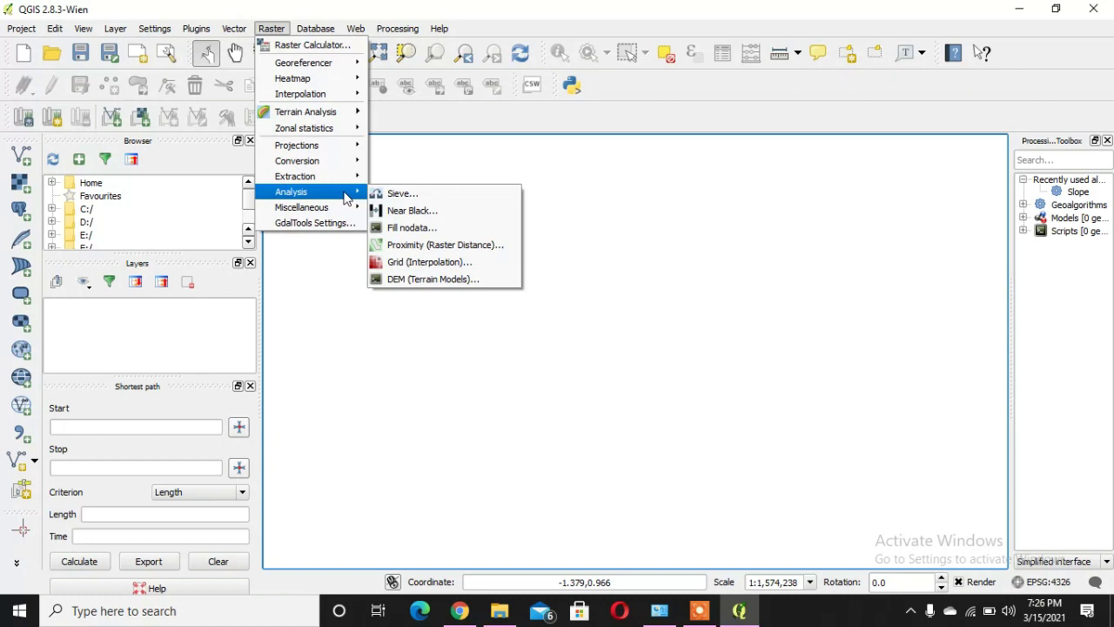
pyautogui.moveTo(348, 84)
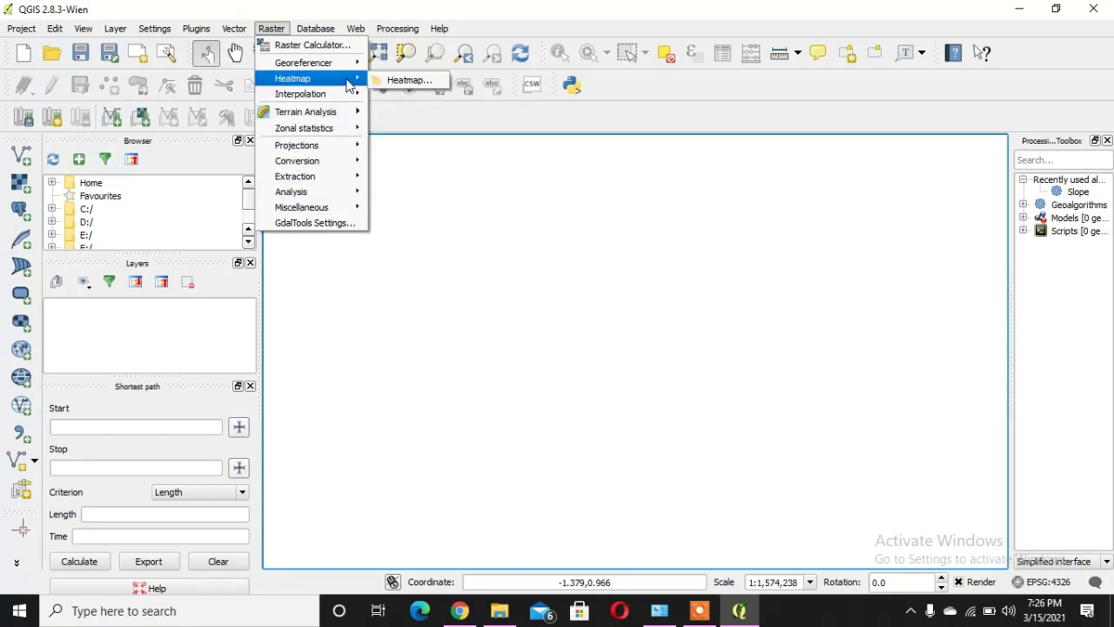
pyautogui.moveTo(359, 113)
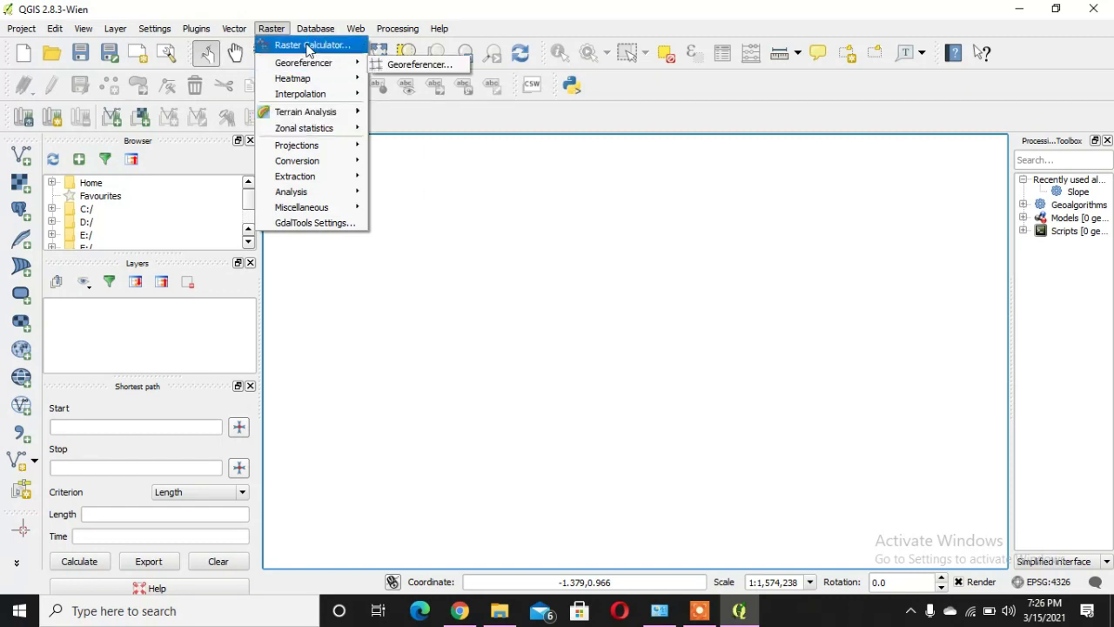
# Find MOLUSCE among the installed plugins with the search term "mol", enable it and close the plugin manager.
pyautogui.moveTo(199, 29)
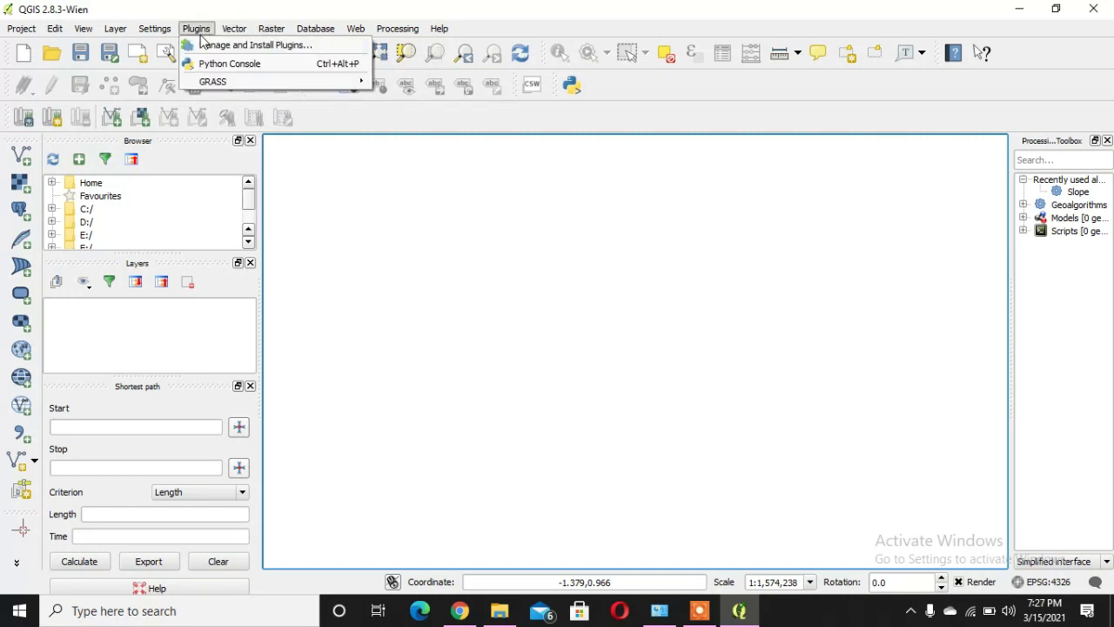
pyautogui.click(247, 47)
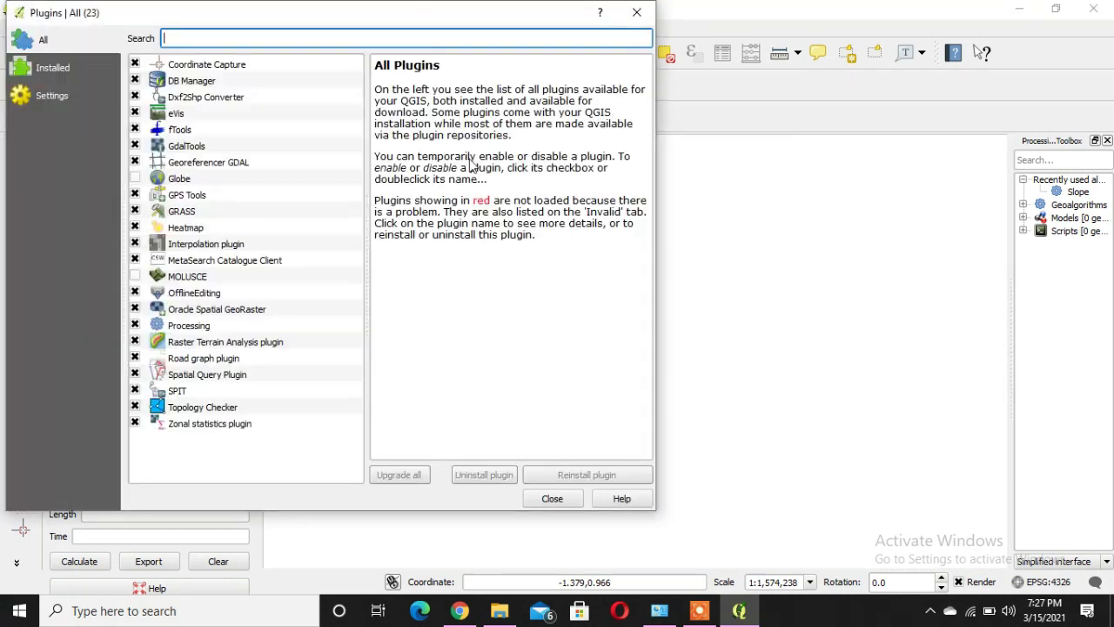
pyautogui.click(54, 68)
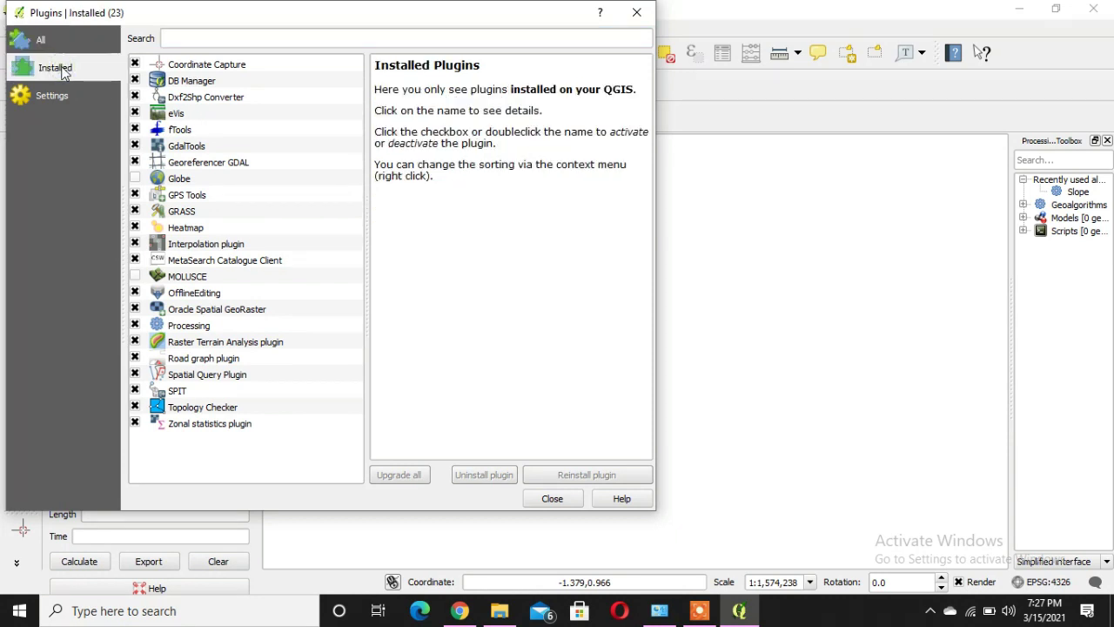
pyautogui.click(211, 35)
pyautogui.write('mol')
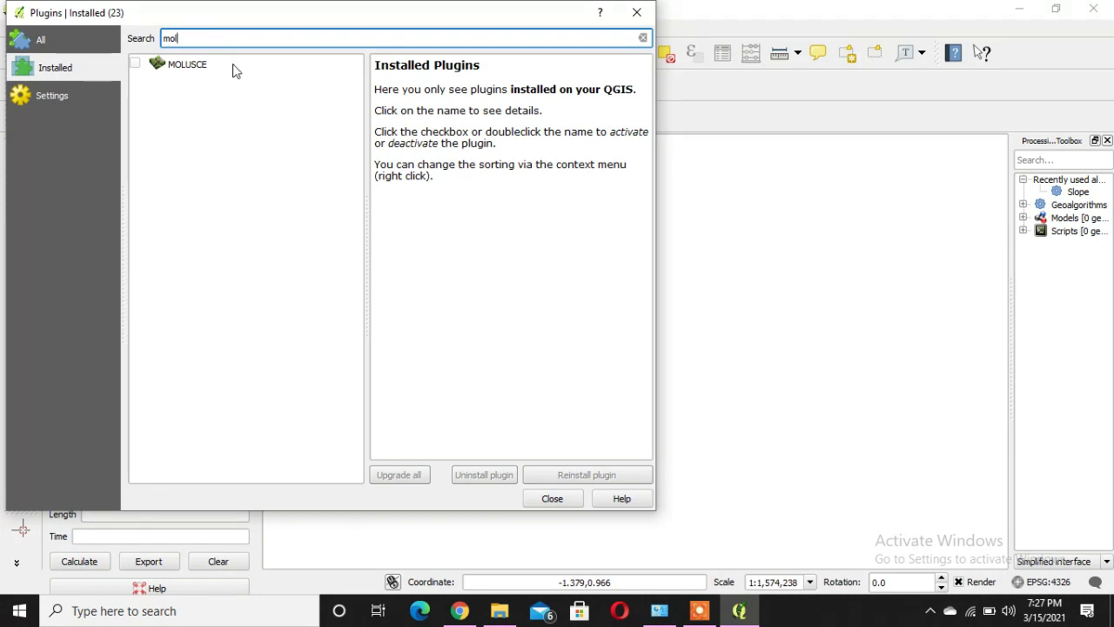
pyautogui.press('Tab')
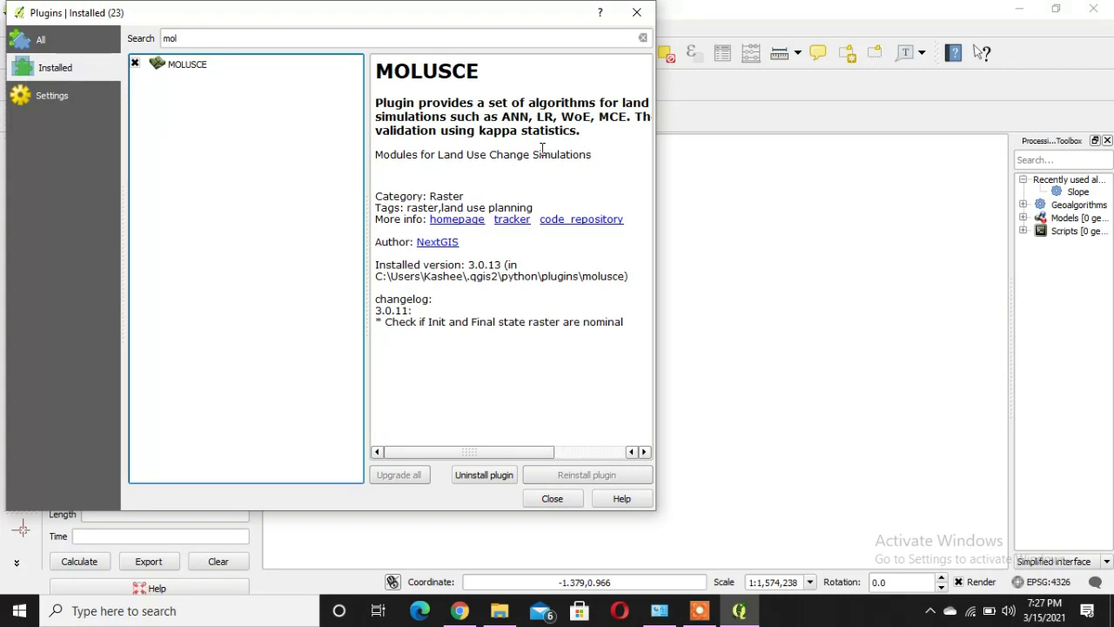
pyautogui.moveTo(375, 157)
pyautogui.mouseDown()
pyautogui.moveTo(596, 141)
pyautogui.moveTo(599, 154)
pyautogui.moveTo(353, 155)
pyautogui.mouseUp()
pyautogui.click(396, 151)
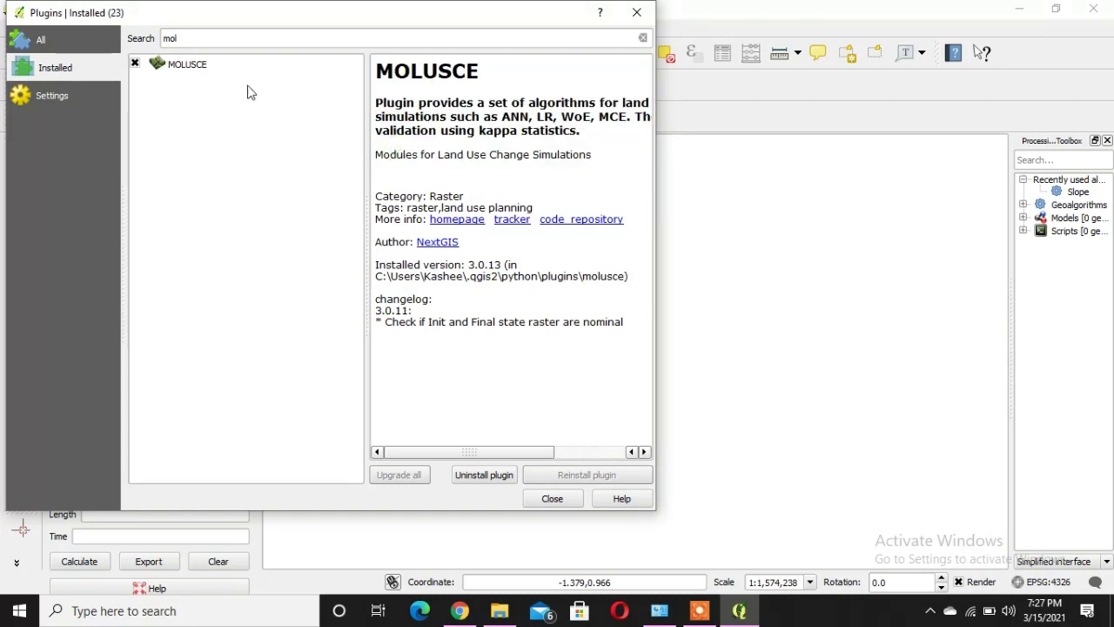
pyautogui.click(637, 12)
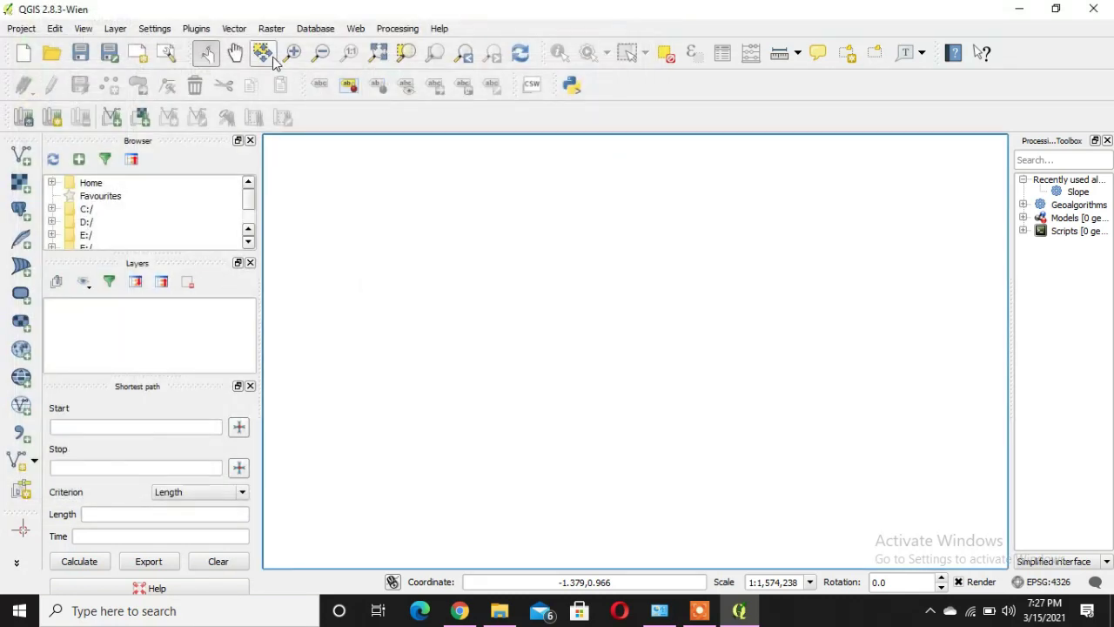
# Launch MOLUSCE from the raster tools, look over its Inputs page and close its window.
pyautogui.click(198, 30)
pyautogui.moveTo(271, 29)
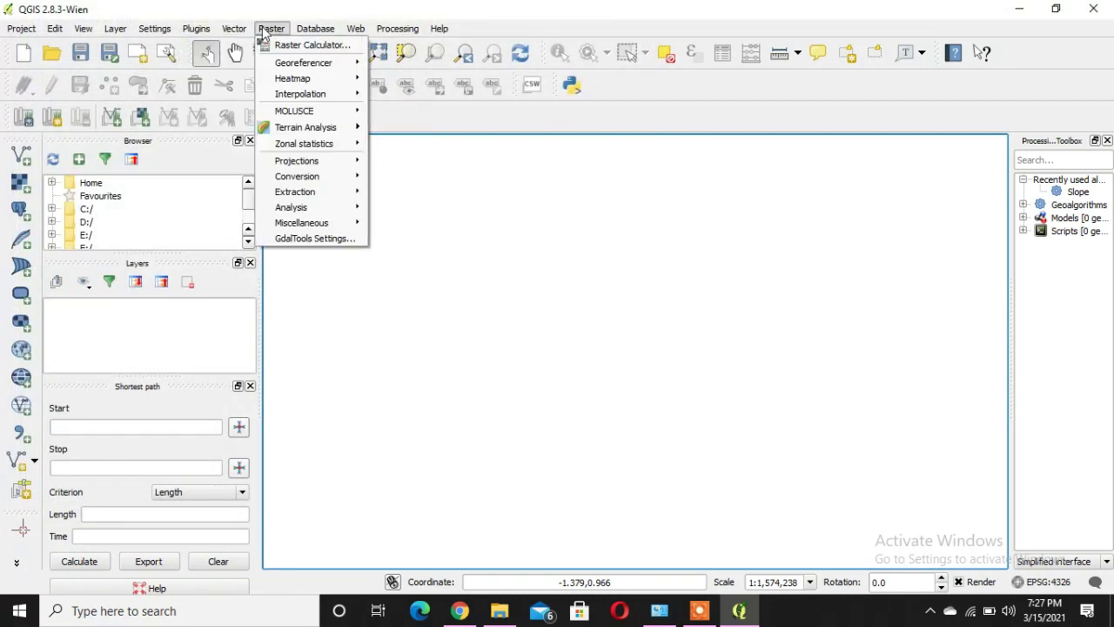
pyautogui.moveTo(329, 179)
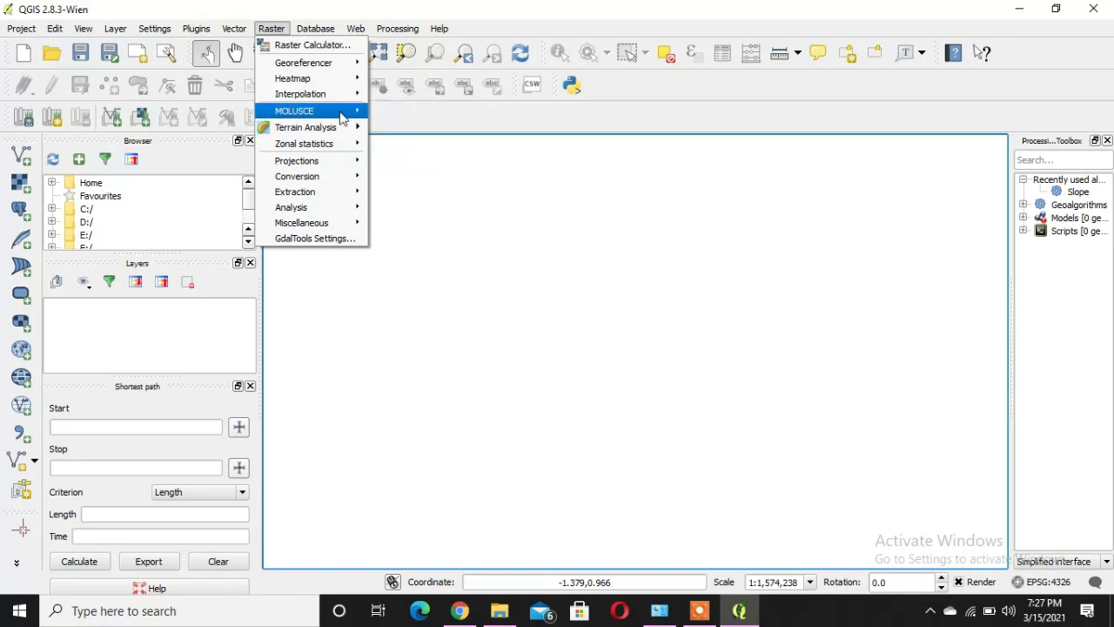
pyautogui.moveTo(354, 128)
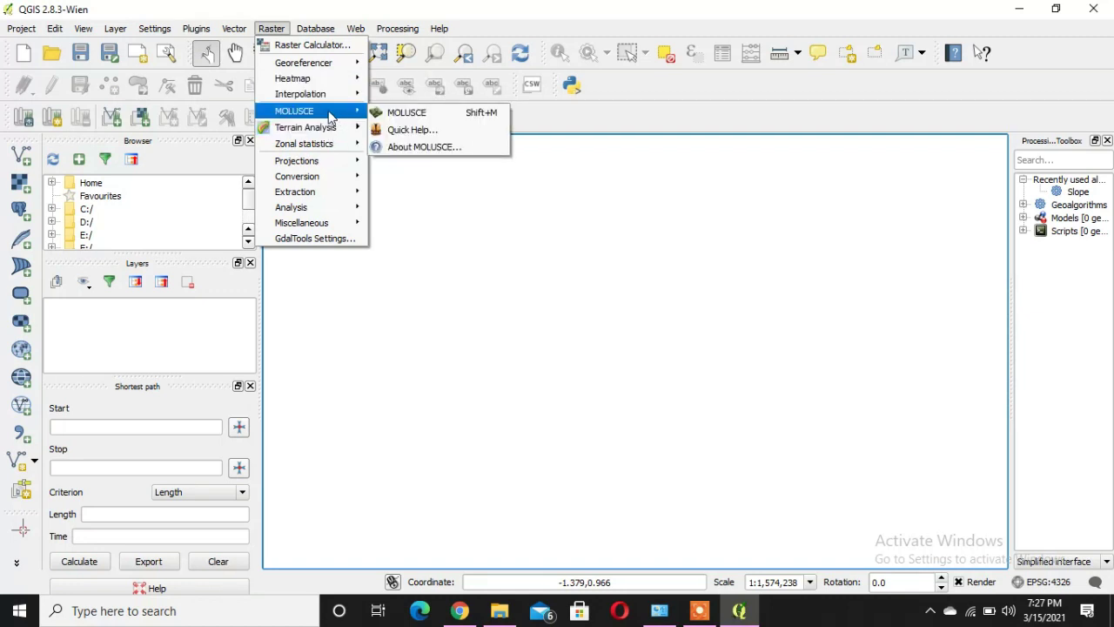
pyautogui.click(422, 112)
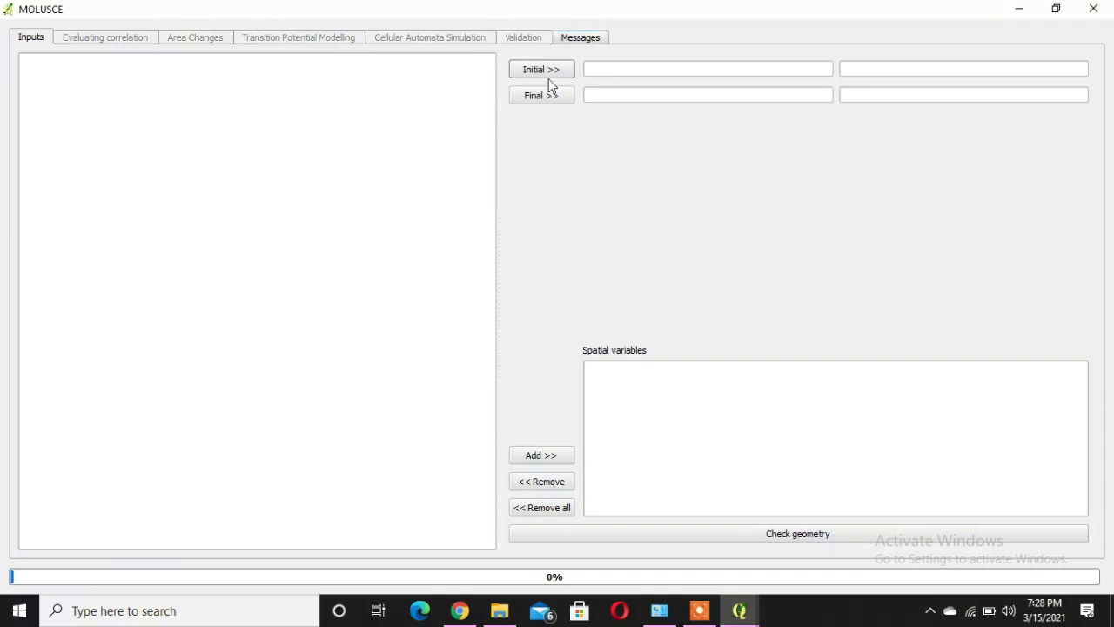
pyautogui.click(1094, 8)
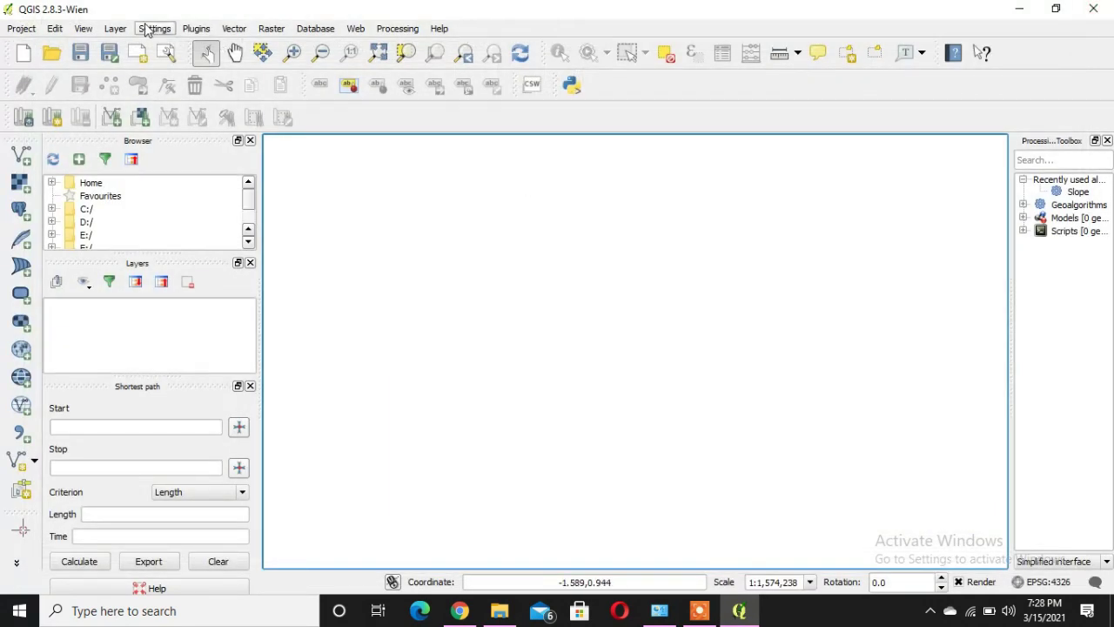
# Uninstall the MOLUSCE plugin through the plugin manager and dismiss the notification.
pyautogui.click(196, 29)
pyautogui.click(209, 45)
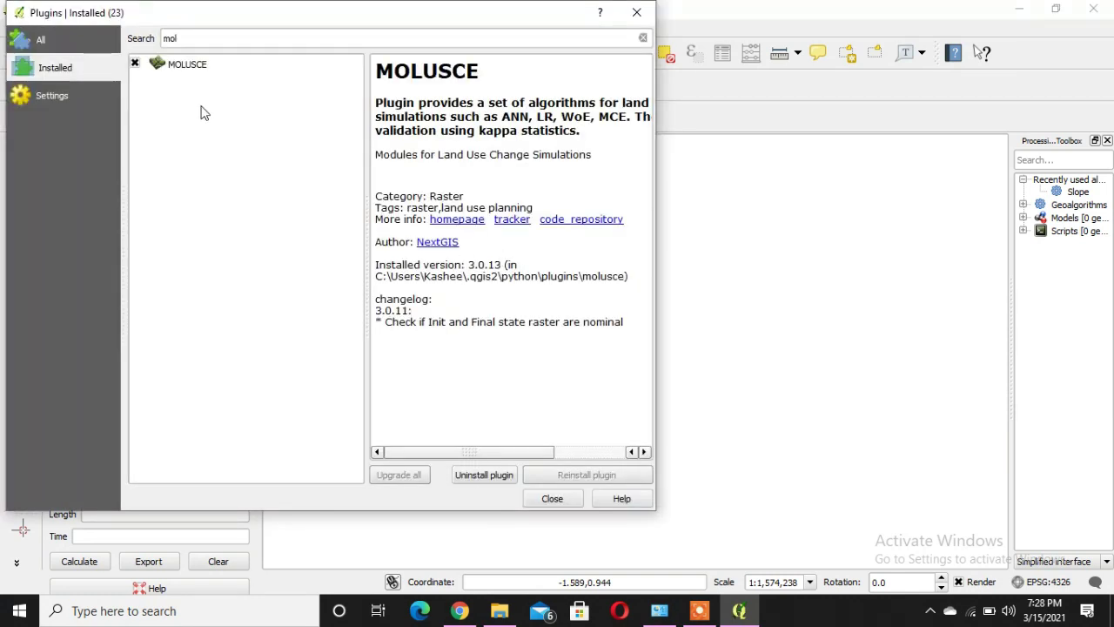
pyautogui.click(183, 70)
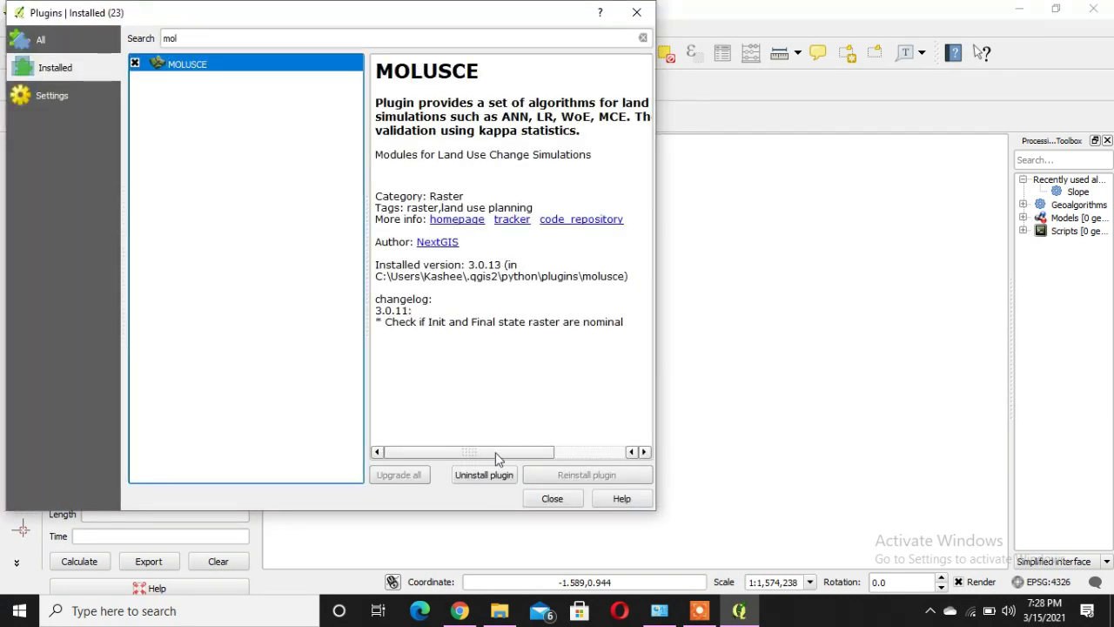
pyautogui.click(484, 475)
pyautogui.click(519, 334)
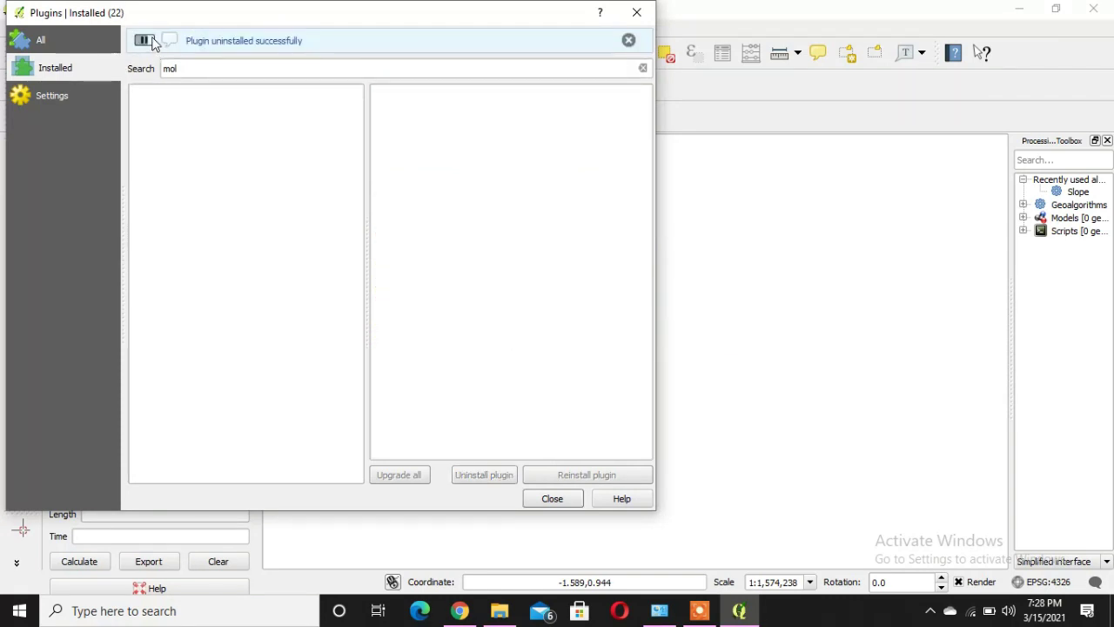
pyautogui.click(629, 40)
pyautogui.click(214, 43)
# Check the complete plugin list for "mol" and move the plugin manager window towards the middle of the screen.
pyautogui.click(30, 46)
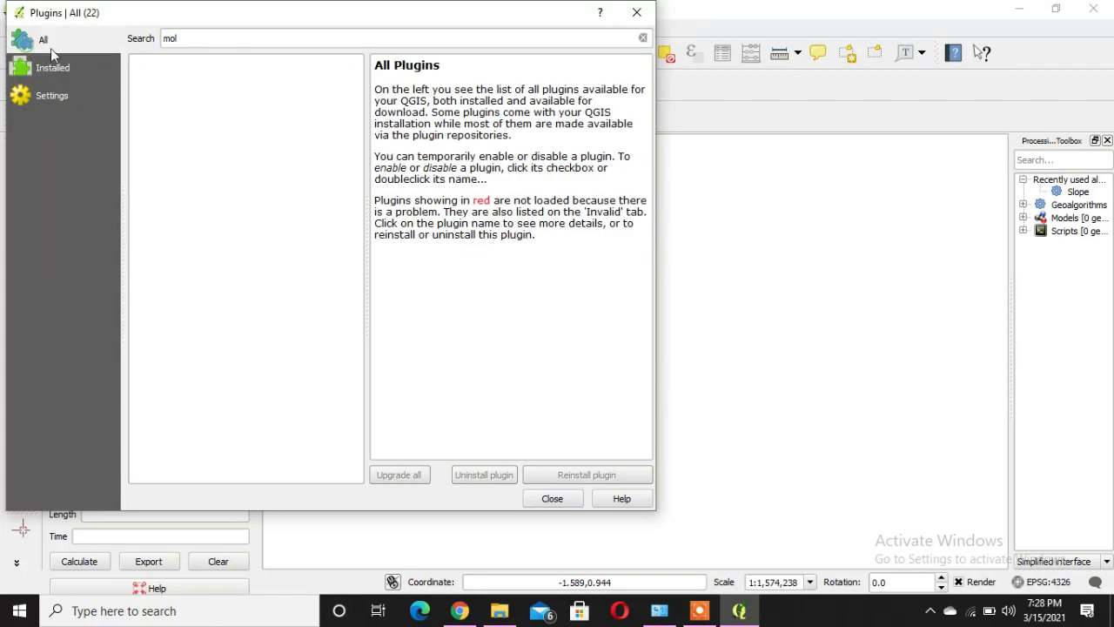
pyautogui.click(197, 37)
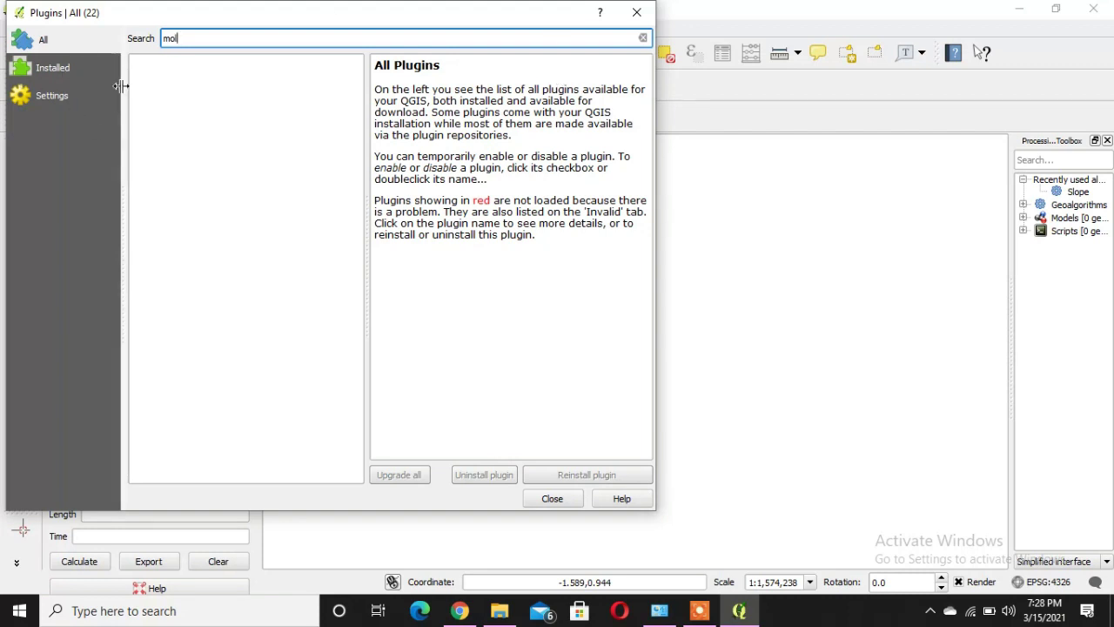
pyautogui.moveTo(229, 22); pyautogui.dragTo(344, 59)
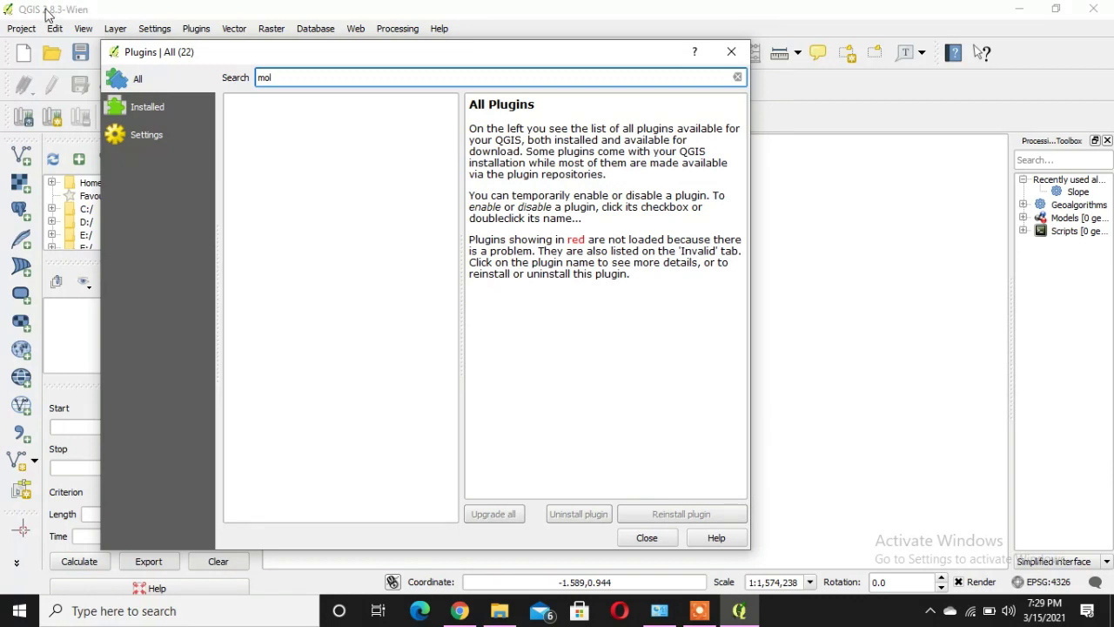
# Switch to File Explorer and view the contents of the Civil softwares folder on Local Disk (E:).
pyautogui.click(503, 614)
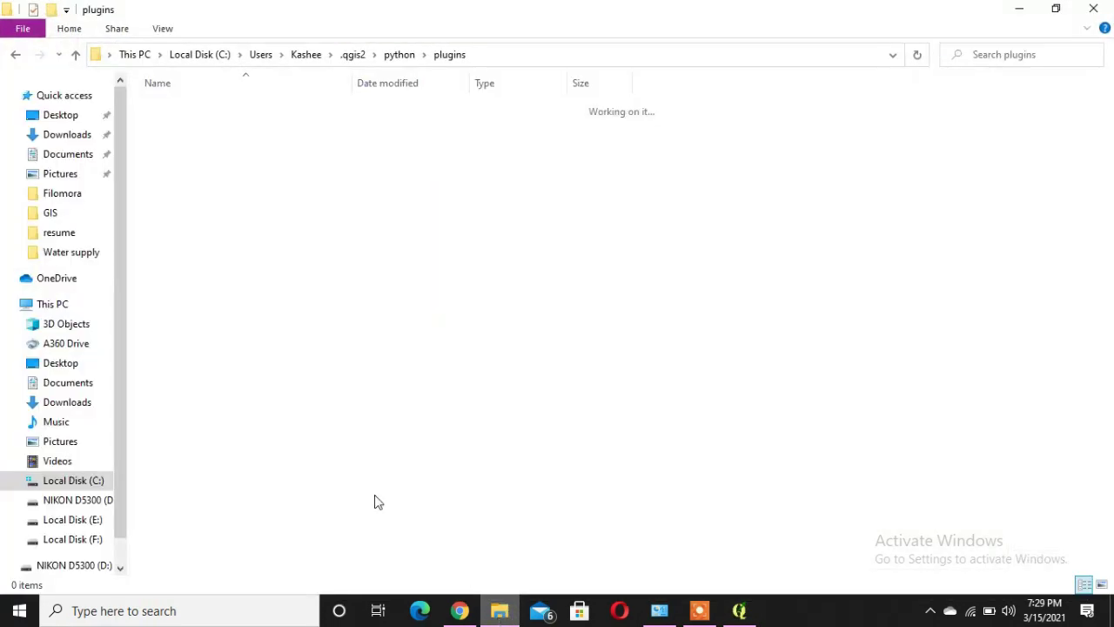
pyautogui.click(100, 537)
pyautogui.click(94, 520)
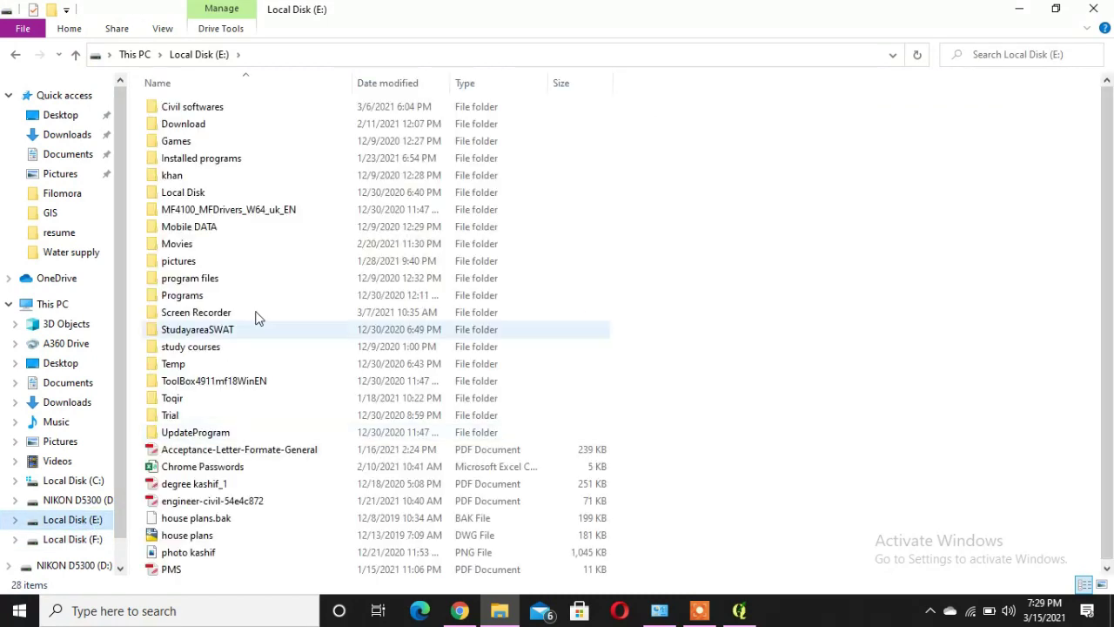
pyautogui.click(217, 112)
pyautogui.doubleClick(209, 106)
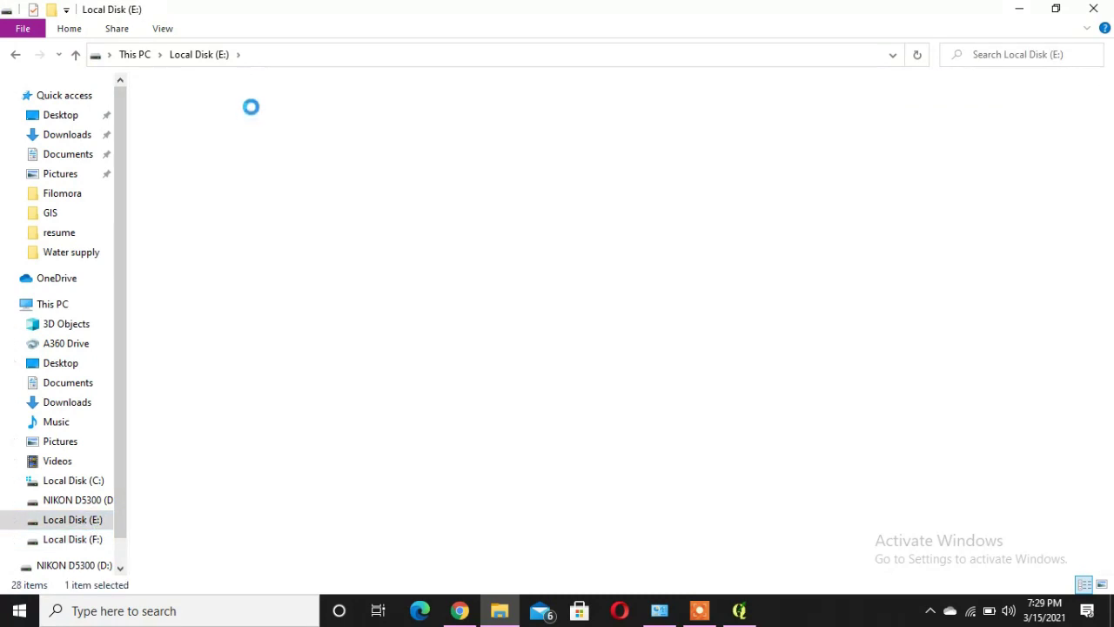
pyautogui.scroll(-3, 348, 400)
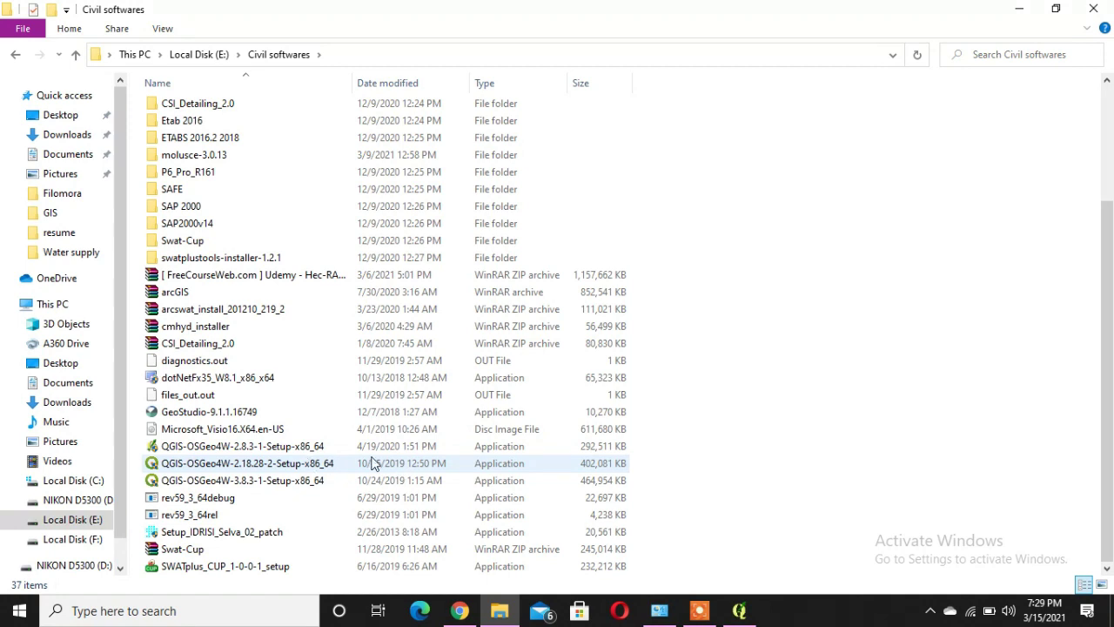
# Check the QGIS plugin manager briefly, return to File Explorer and open the molusce-3.0.13 folder.
pyautogui.click(739, 611)
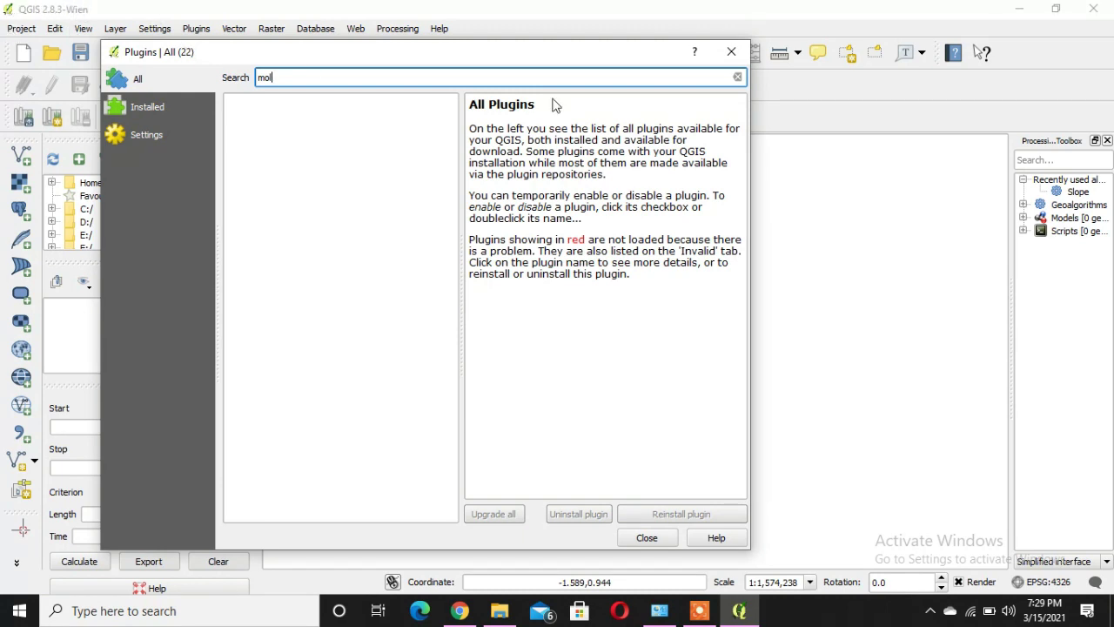
pyautogui.click(500, 611)
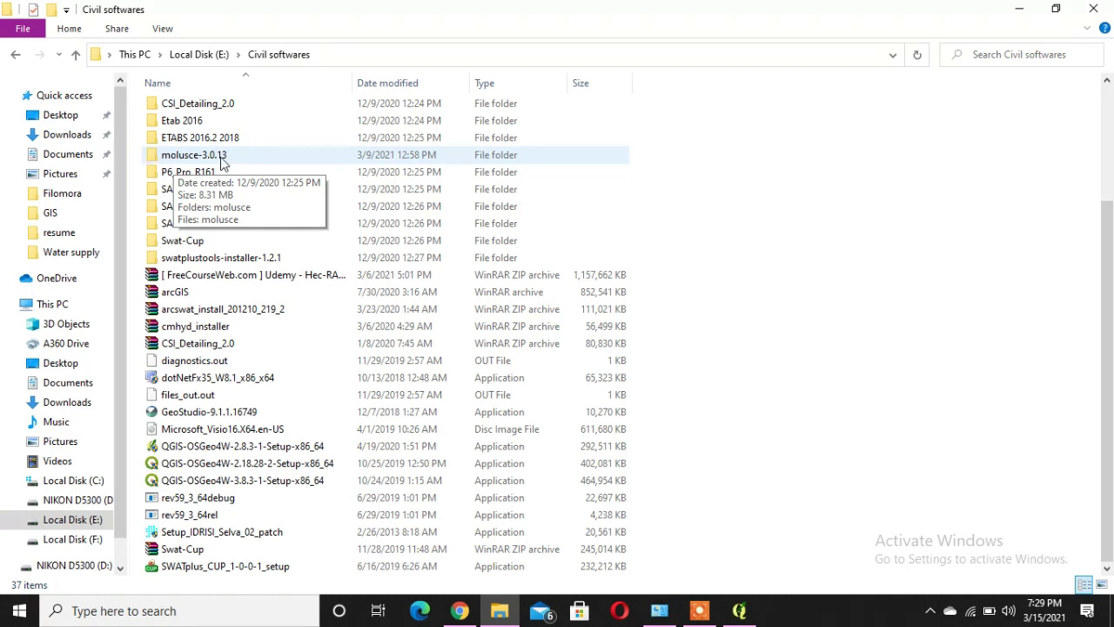
pyautogui.doubleClick(228, 160)
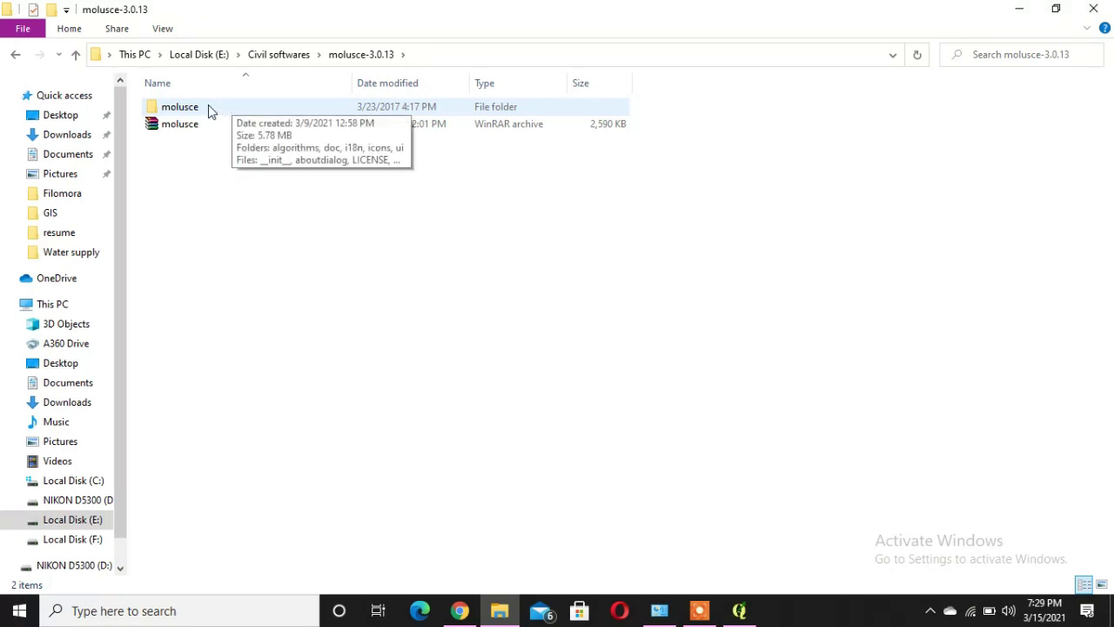
pyautogui.click(280, 157)
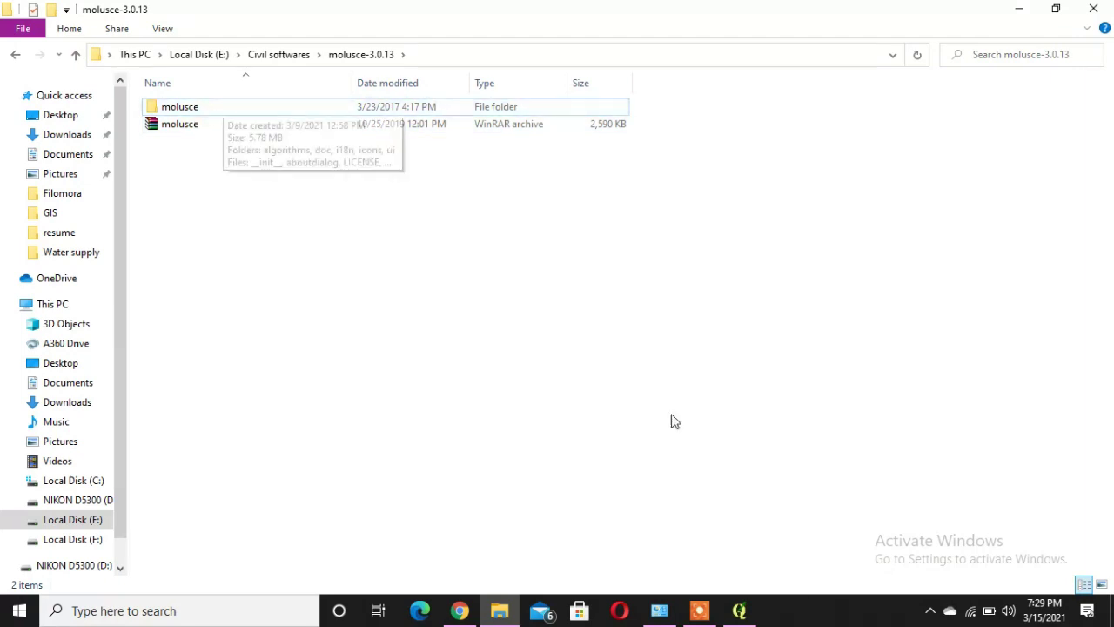
# Switch back to QGIS and check the installed plugins for the search term "mol".
pyautogui.click(739, 610)
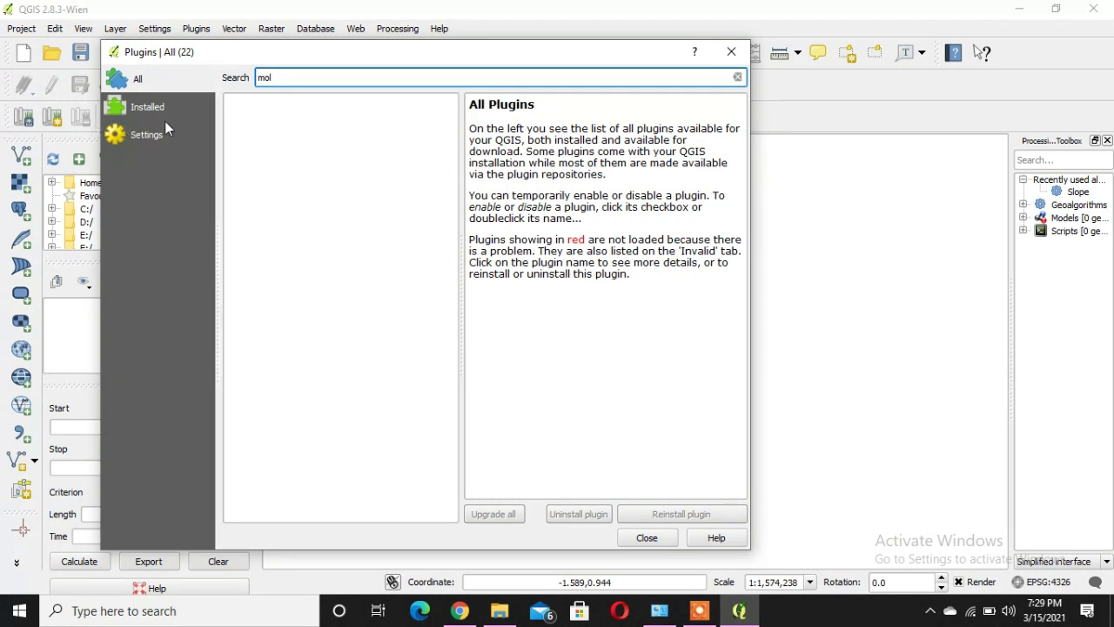
pyautogui.click(142, 115)
pyautogui.doubleClick(308, 79)
pyautogui.press('End')
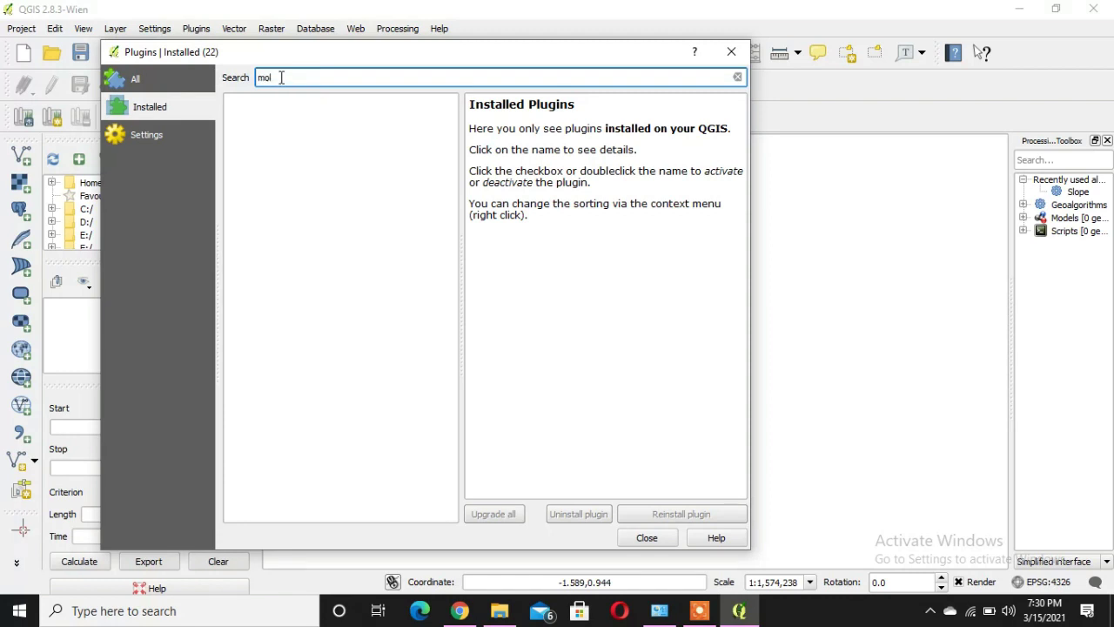
# Close the plugin manager and quit QGIS to return to the molusce-3.0.13 folder in File Explorer.
pyautogui.click(264, 120)
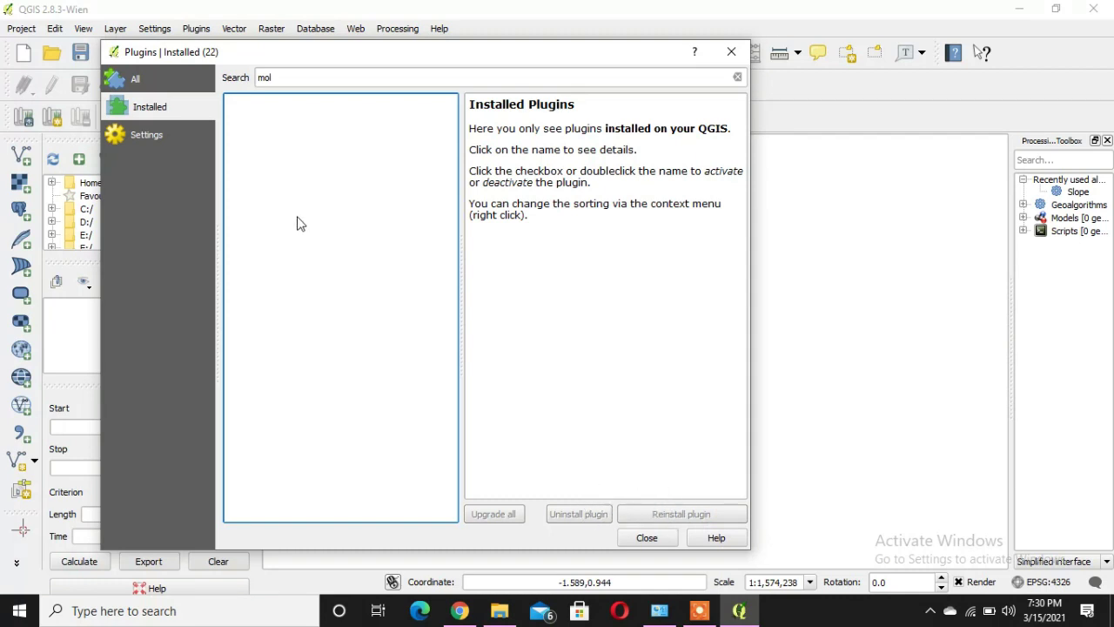
pyautogui.click(732, 53)
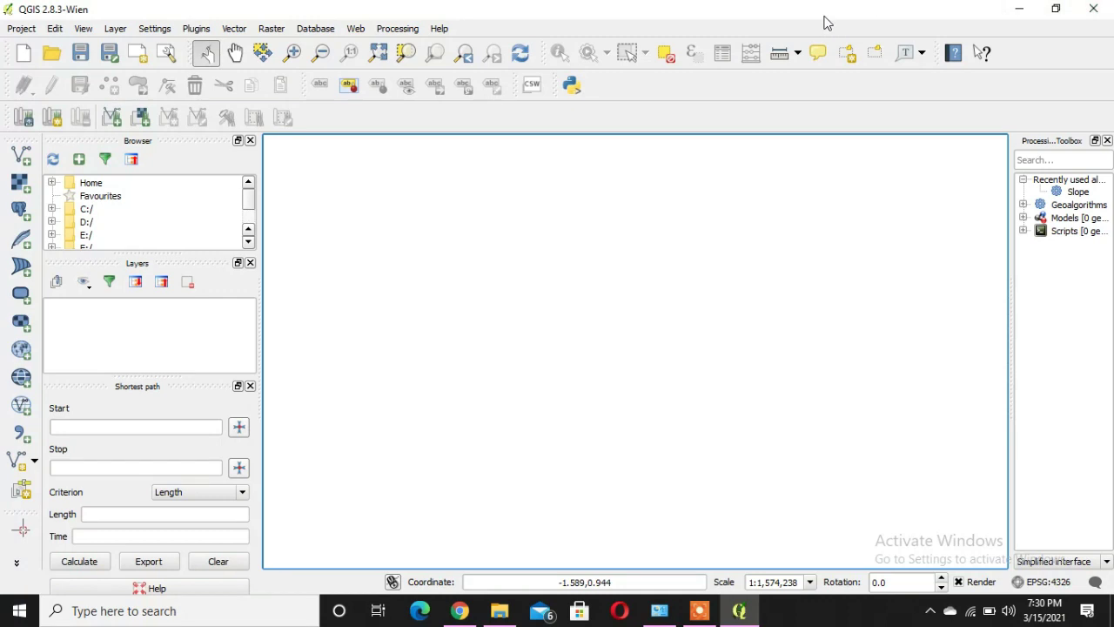
pyautogui.click(1093, 9)
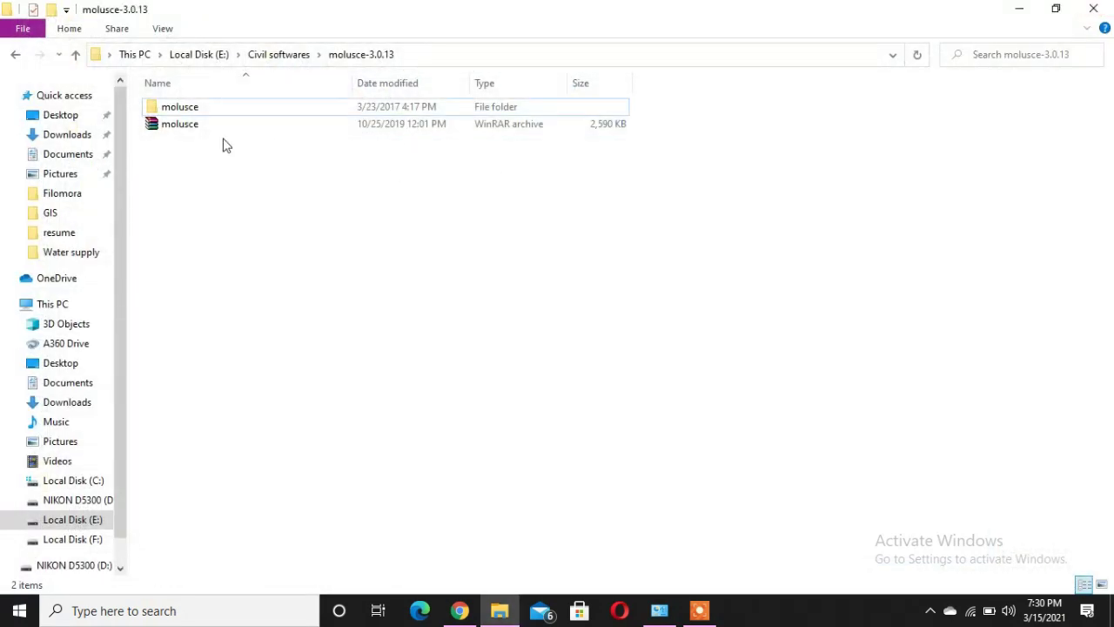
# Copy the molusce folder from the molusce-3.0.13 directory.
pyautogui.click(188, 113)
pyautogui.rightClick(187, 104)
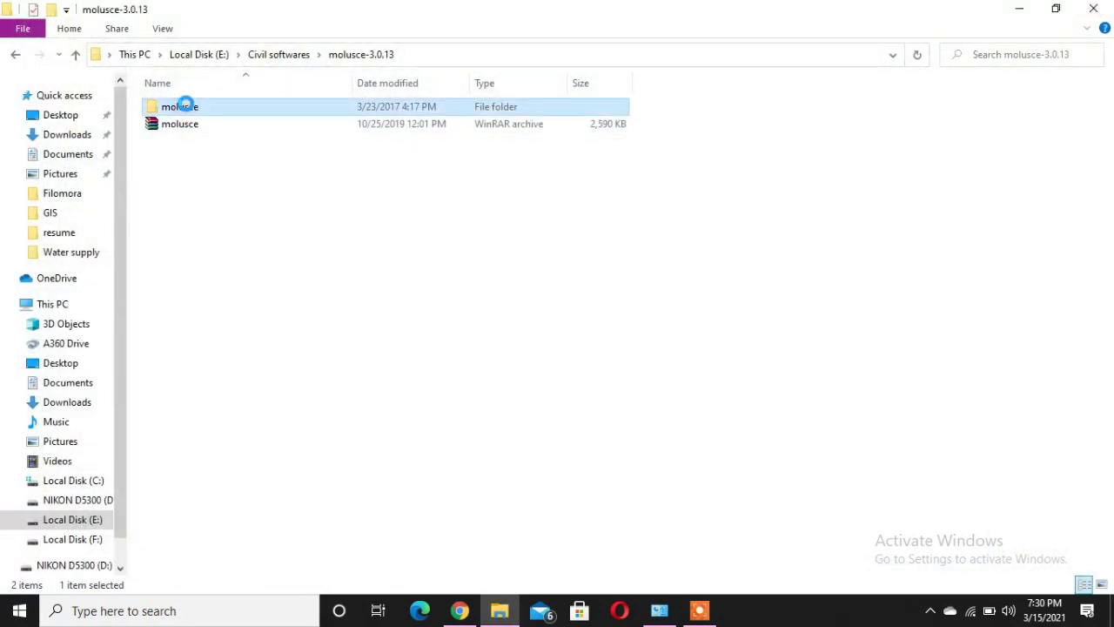
pyautogui.click(246, 422)
# Go to Local Disk (C:) and open the personal user profile folder inside Users.
pyautogui.click(87, 484)
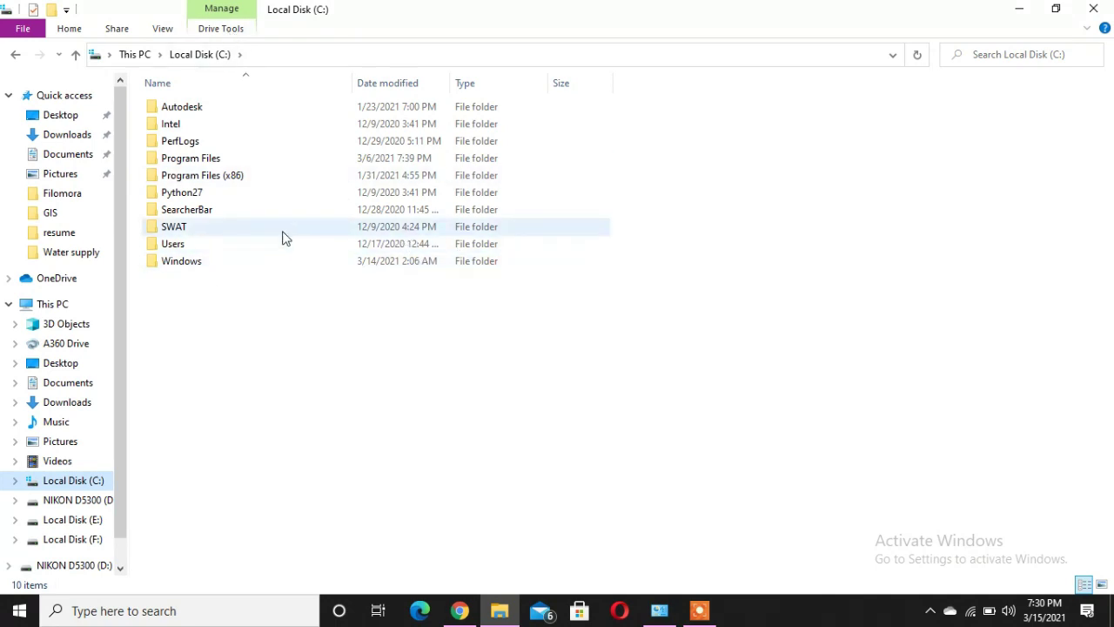
pyautogui.click(168, 250)
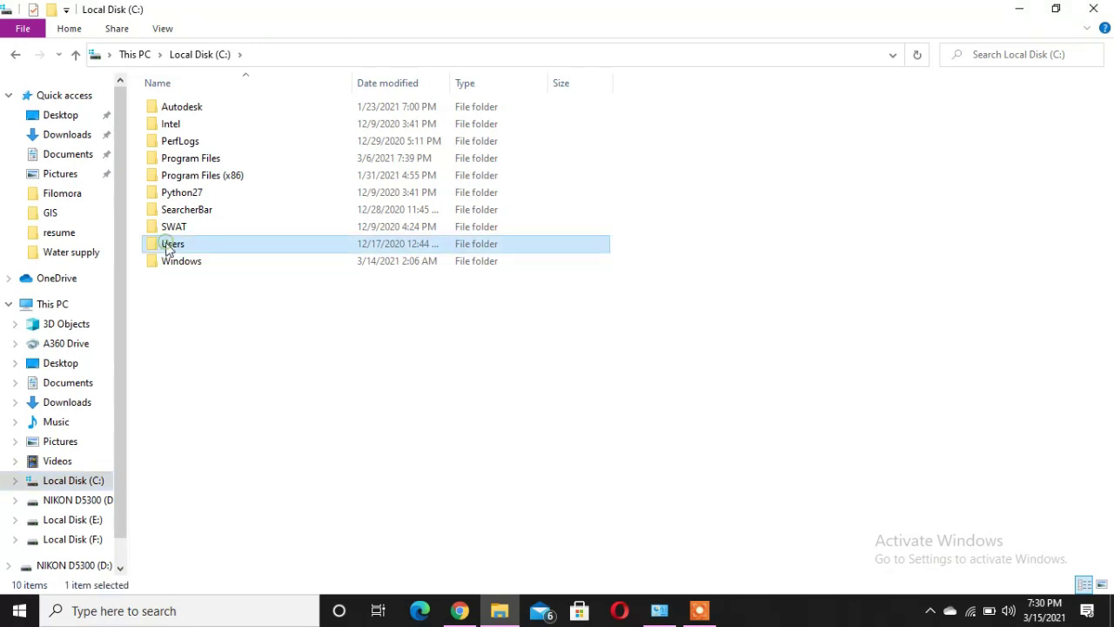
pyautogui.doubleClick(177, 246)
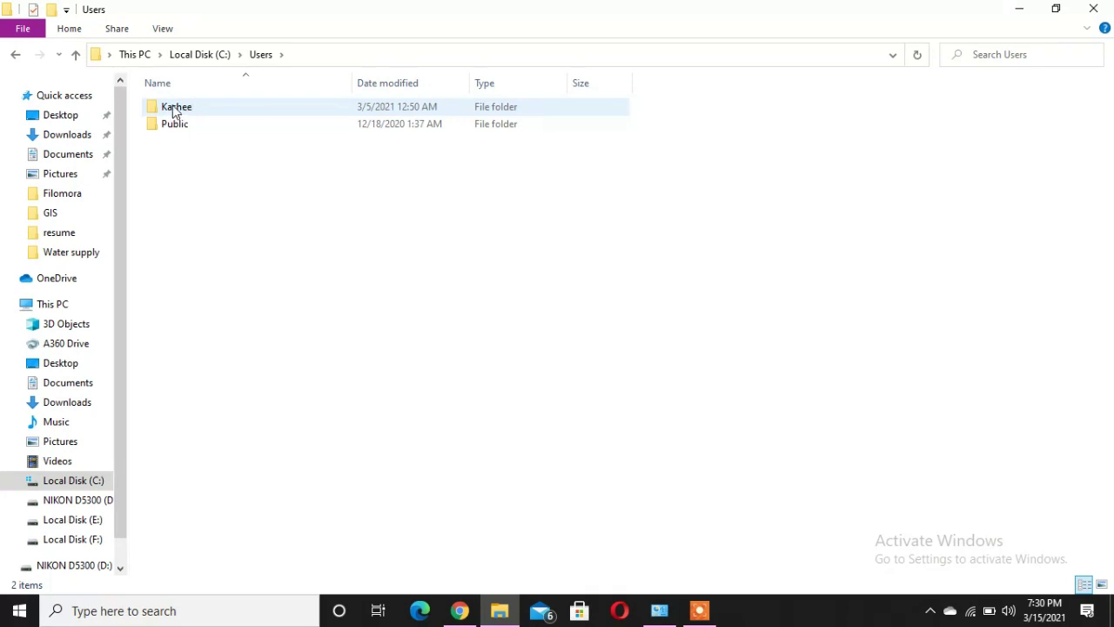
pyautogui.click(218, 108)
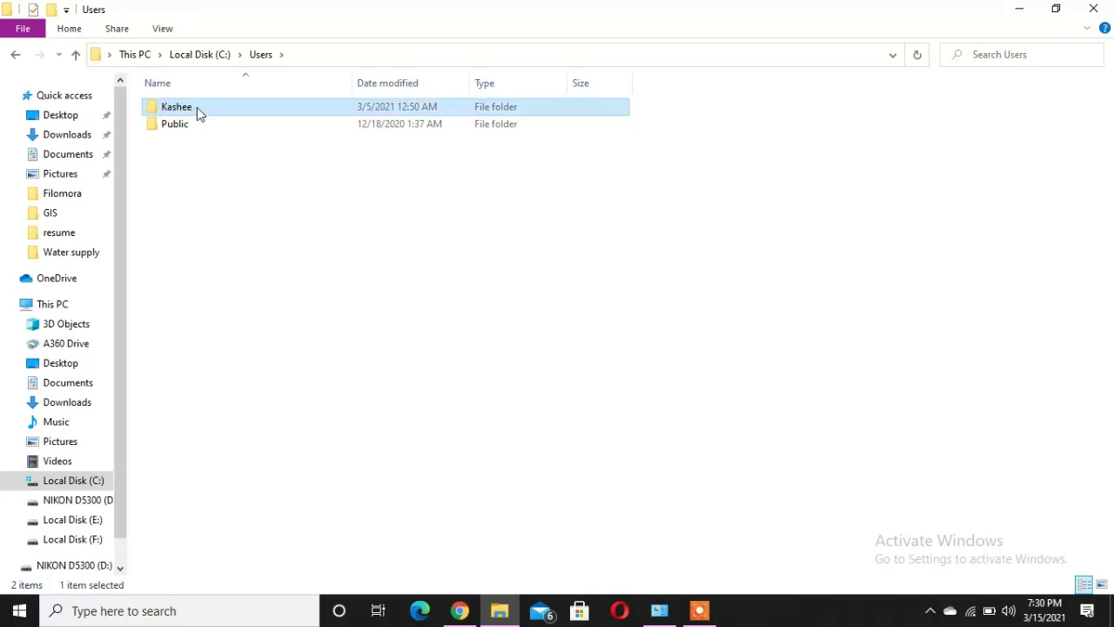
pyautogui.doubleClick(197, 107)
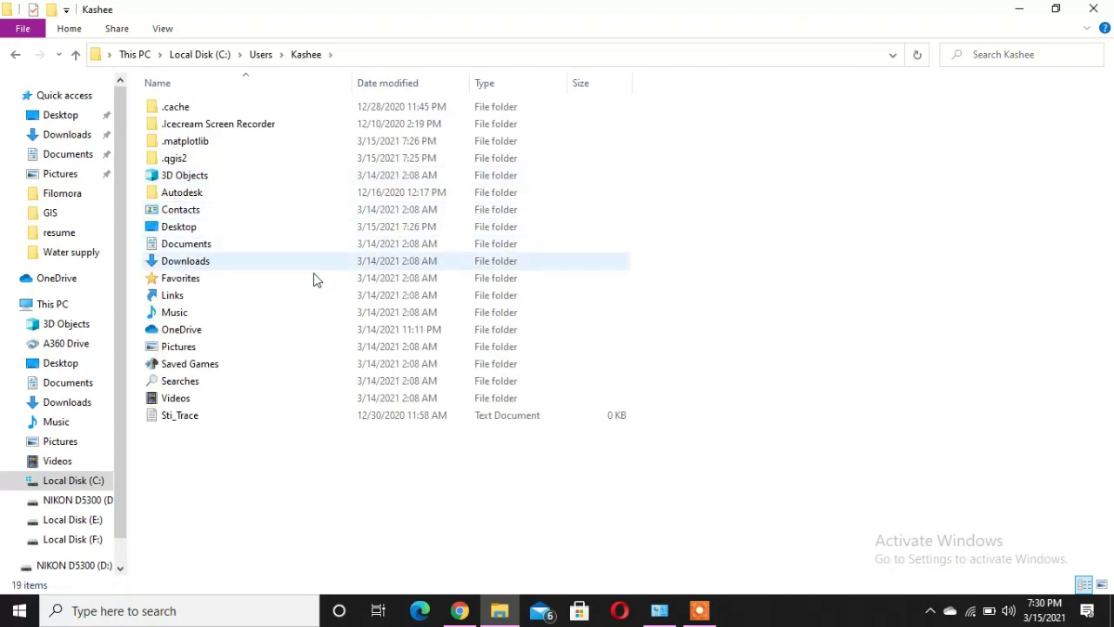
# Open the plugins folder under .qgis2 > python and paste the copied molusce folder there.
pyautogui.moveTo(190, 164)
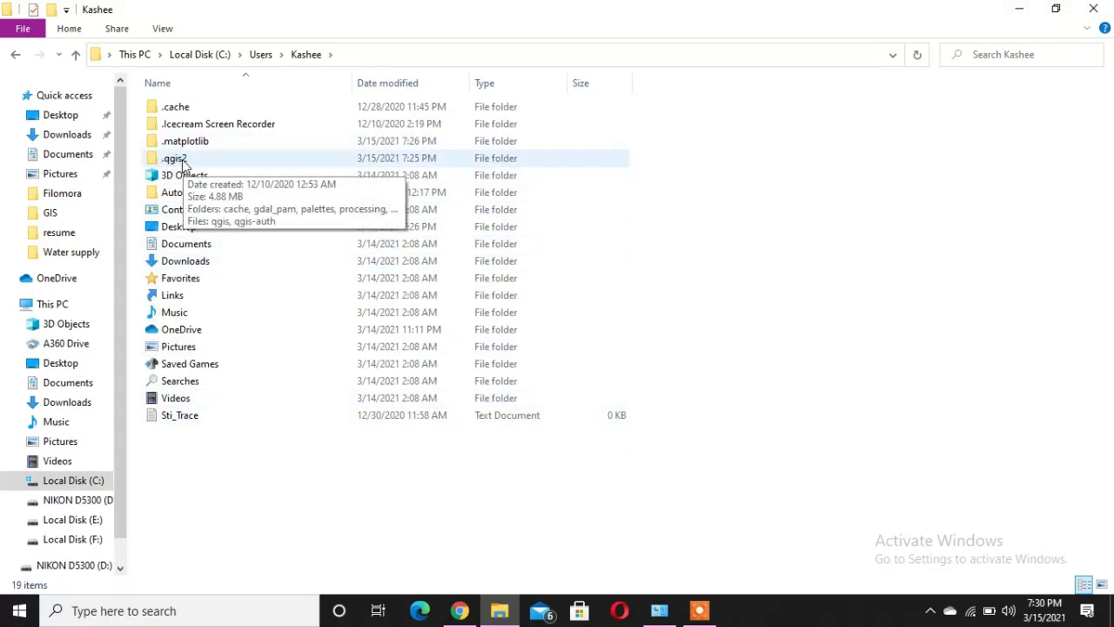
pyautogui.doubleClick(177, 160)
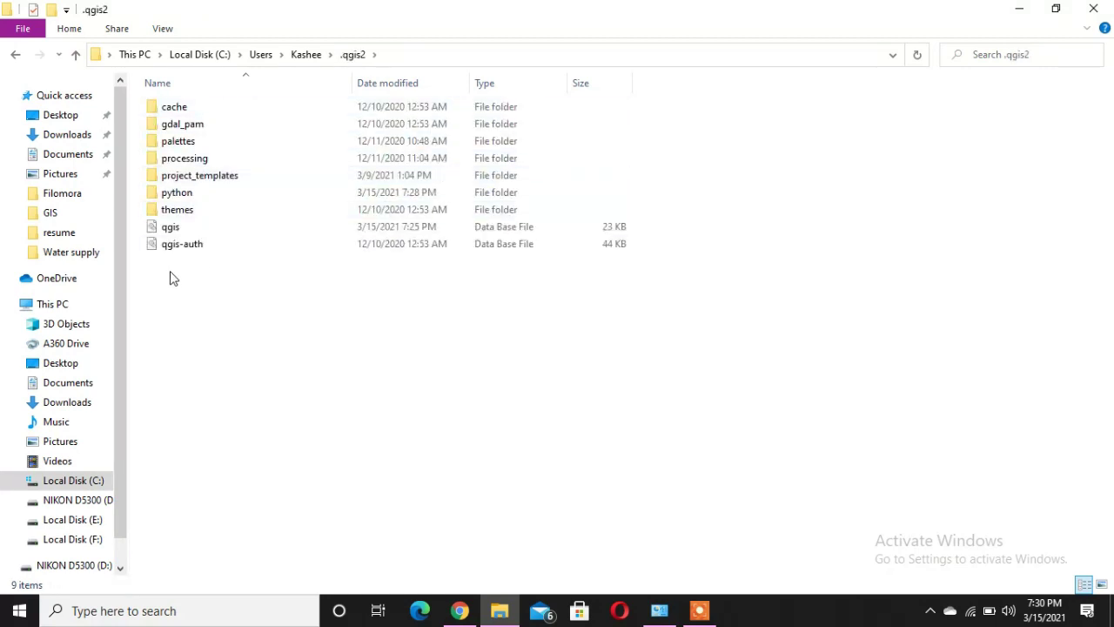
pyautogui.doubleClick(199, 197)
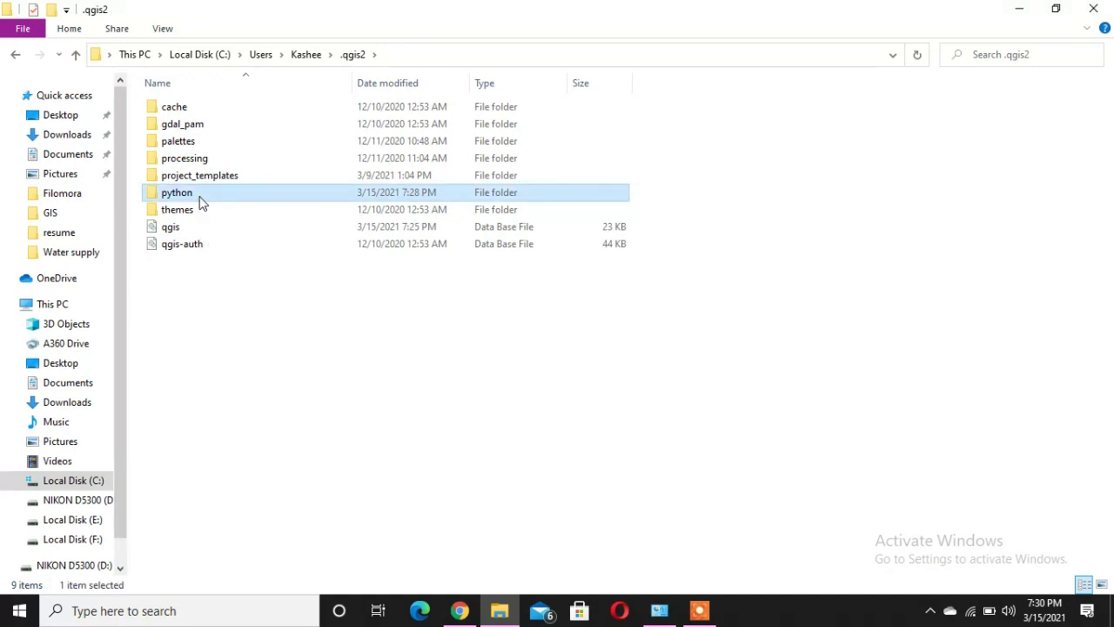
pyautogui.doubleClick(202, 124)
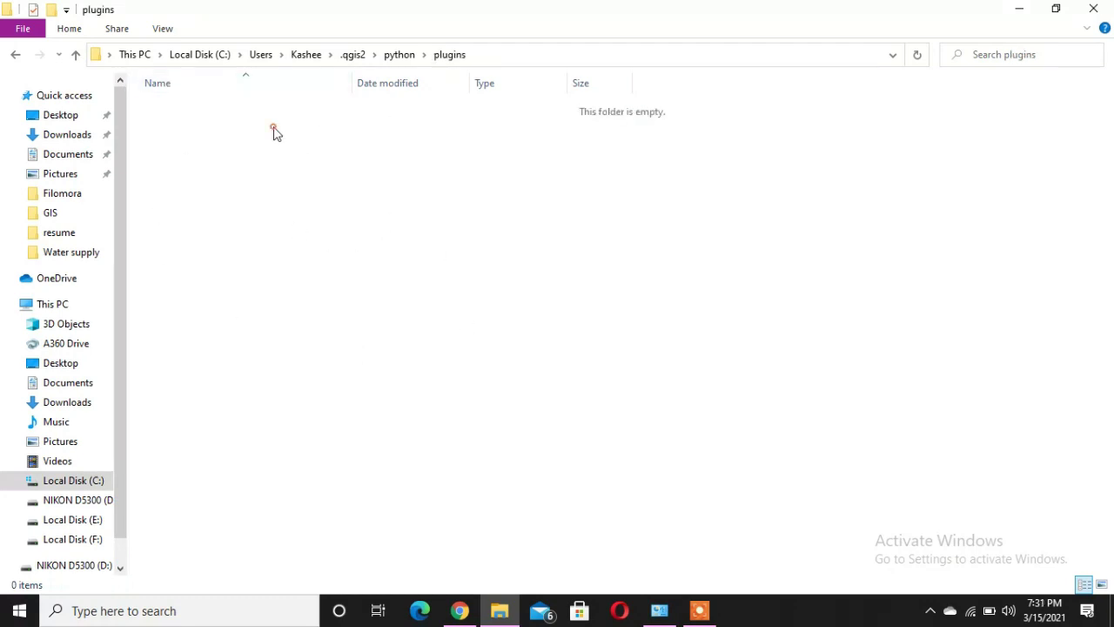
pyautogui.rightClick(316, 203)
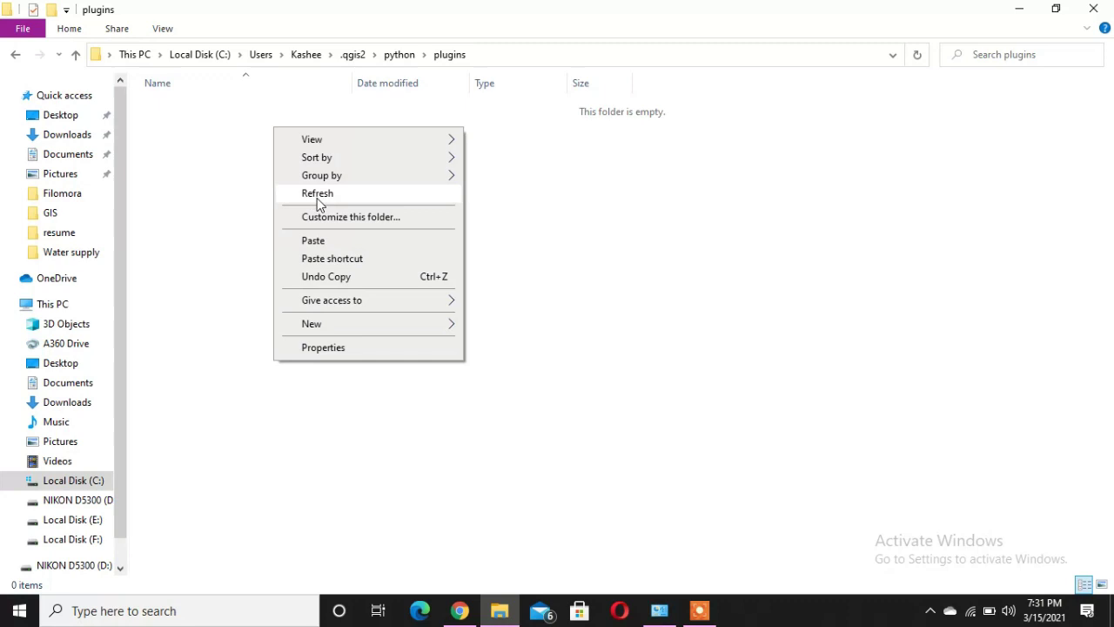
pyautogui.click(347, 246)
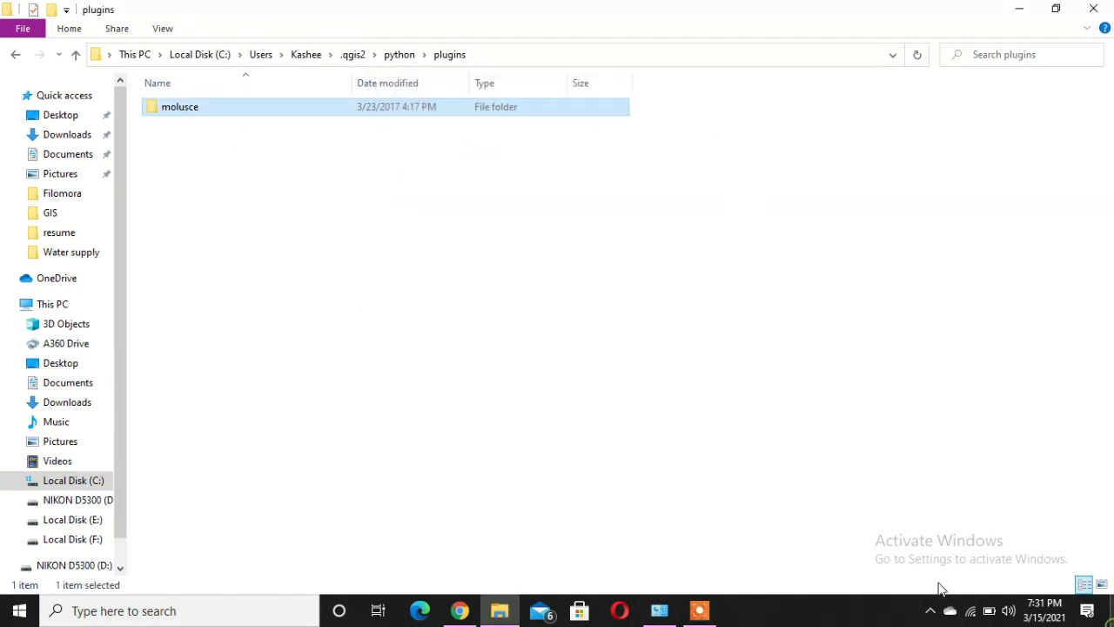
# Show the desktop, launch QGIS Desktop 2.8.3 and dismiss the startup tips.
pyautogui.press('super+d')
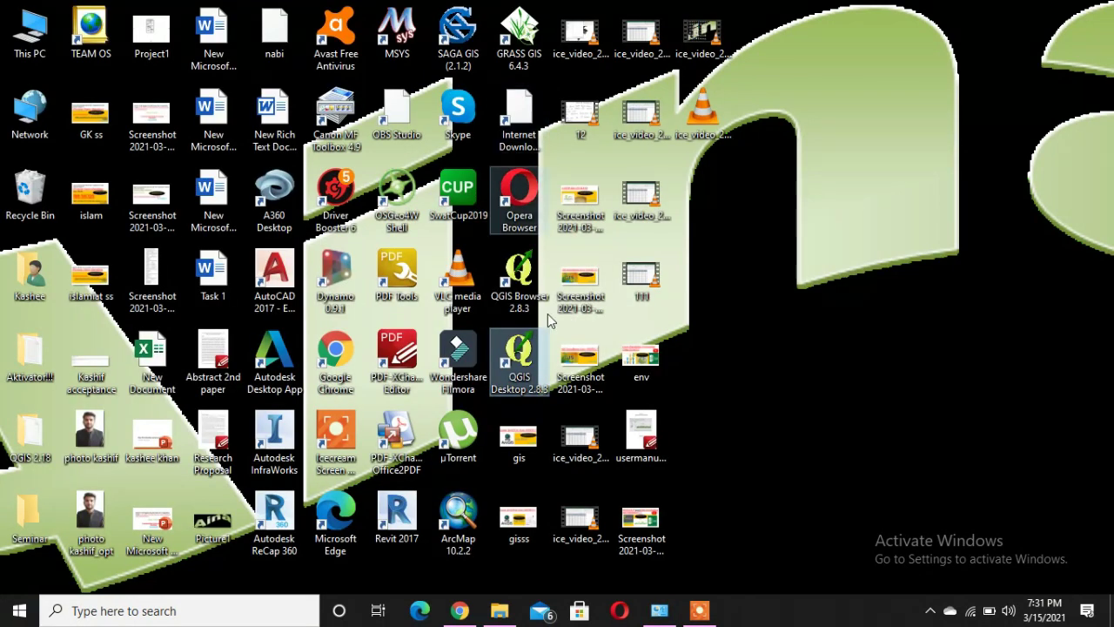
pyautogui.doubleClick(530, 358)
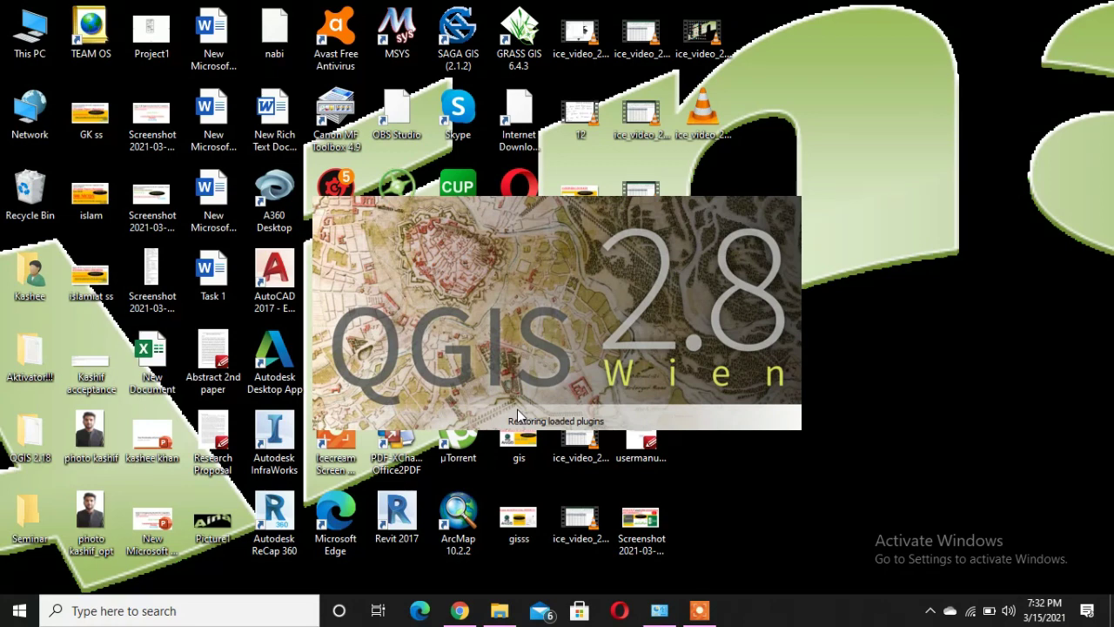
pyautogui.click(700, 612)
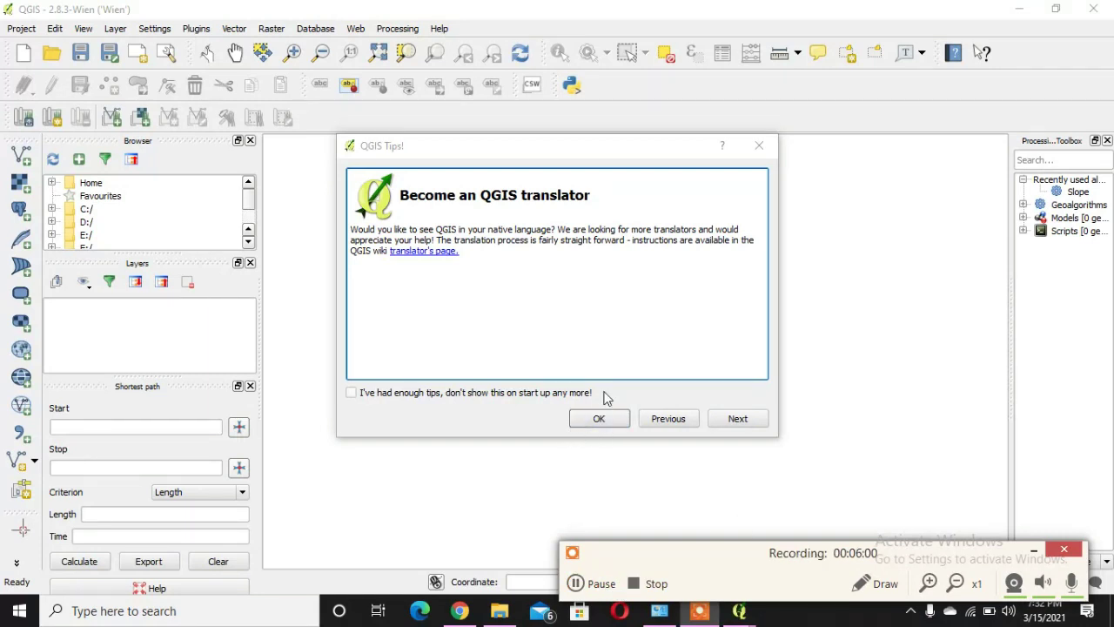
pyautogui.click(619, 424)
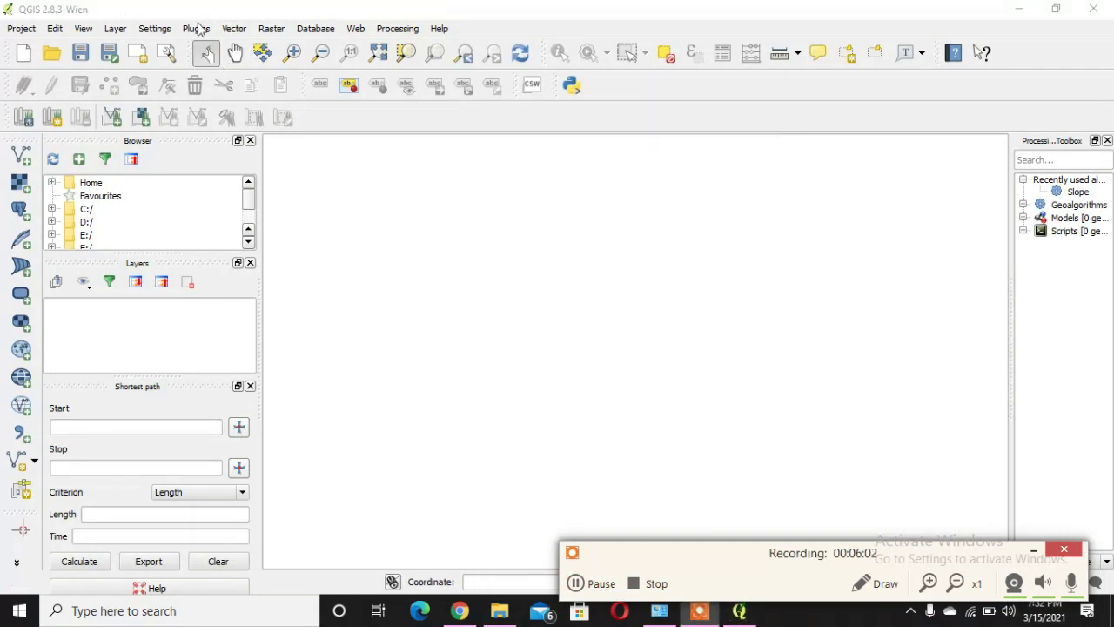
# Search all plugins for "mol" in the plugin manager and view the details of MOLUSCE with the plugin enabled.
pyautogui.click(196, 29)
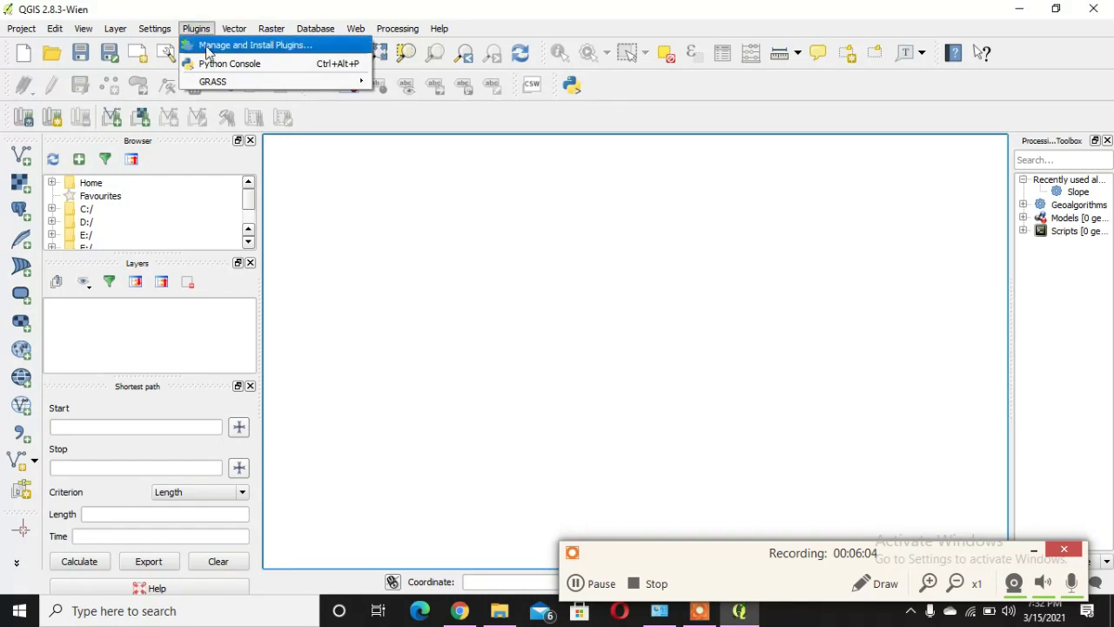
pyautogui.click(209, 47)
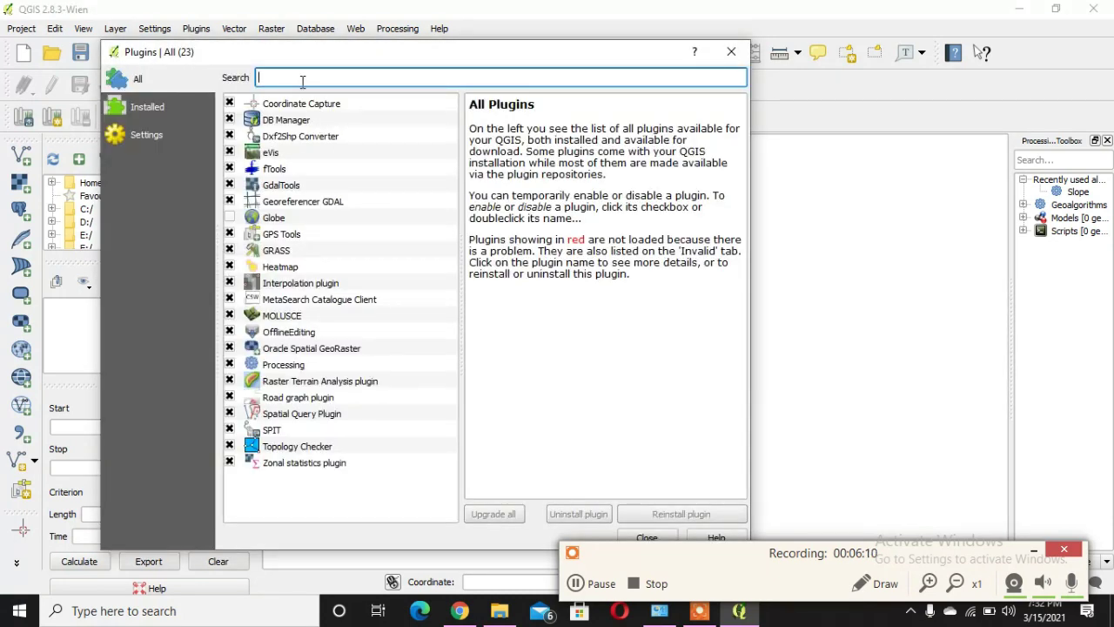
pyautogui.write('mol')
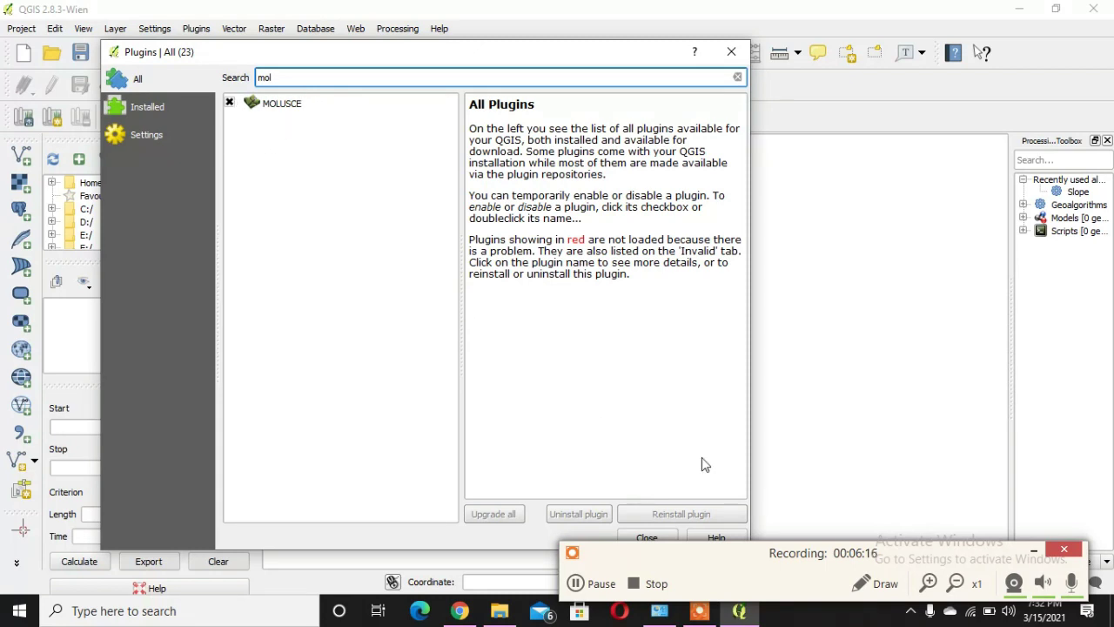
pyautogui.click(228, 102)
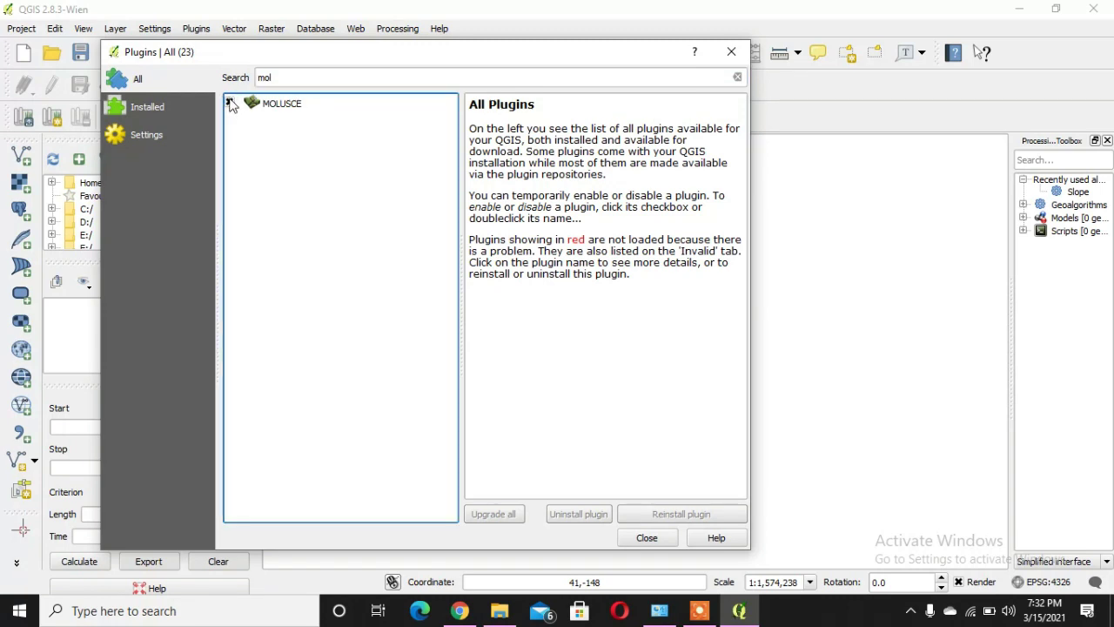
pyautogui.click(230, 103)
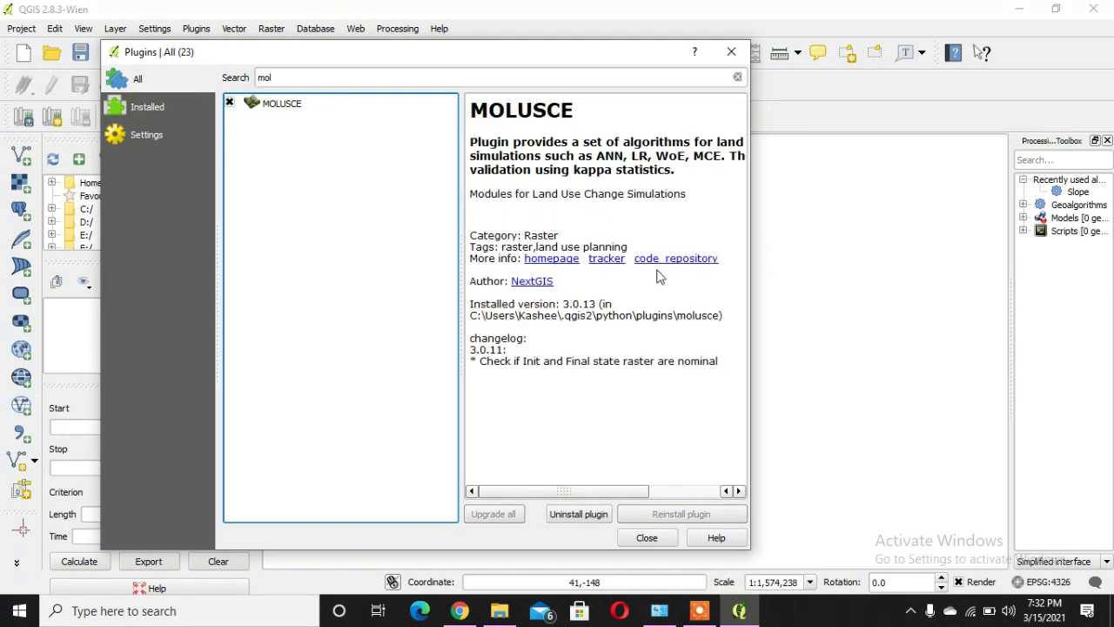
# Close the plugin manager, open the MOLUSCE tool from the raster tools to view its window, and close it again.
pyautogui.click(653, 537)
pyautogui.click(272, 32)
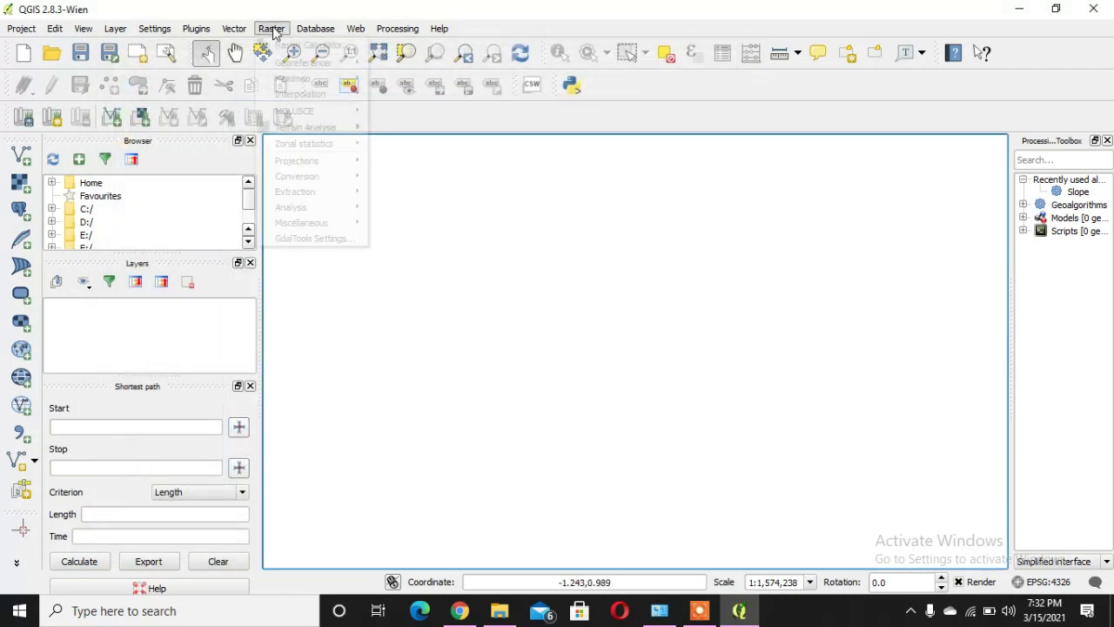
pyautogui.moveTo(285, 113)
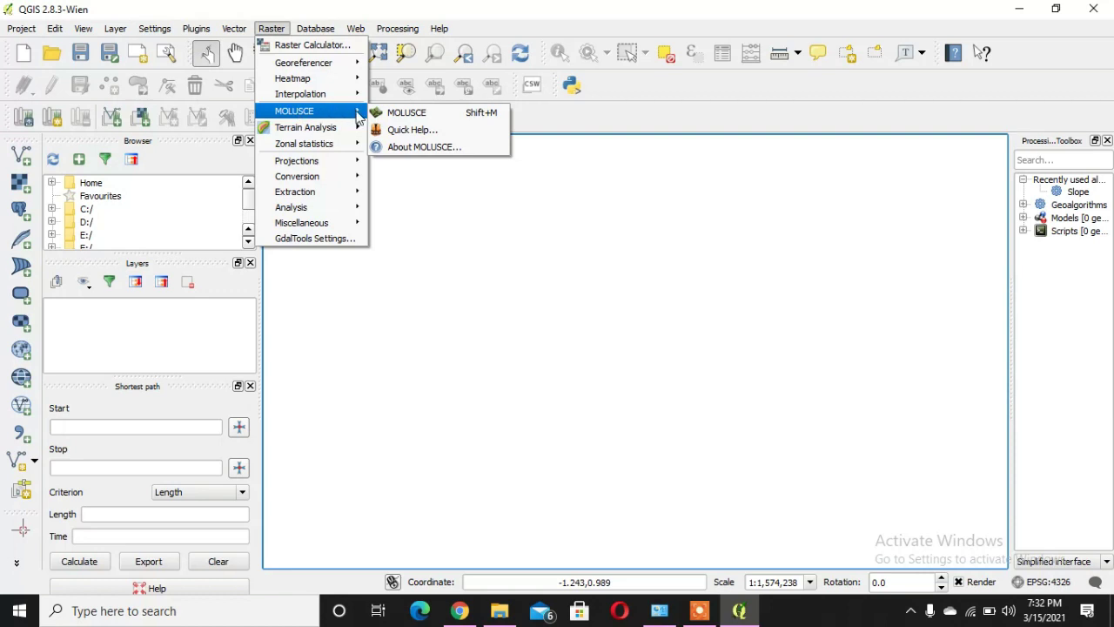
pyautogui.click(438, 114)
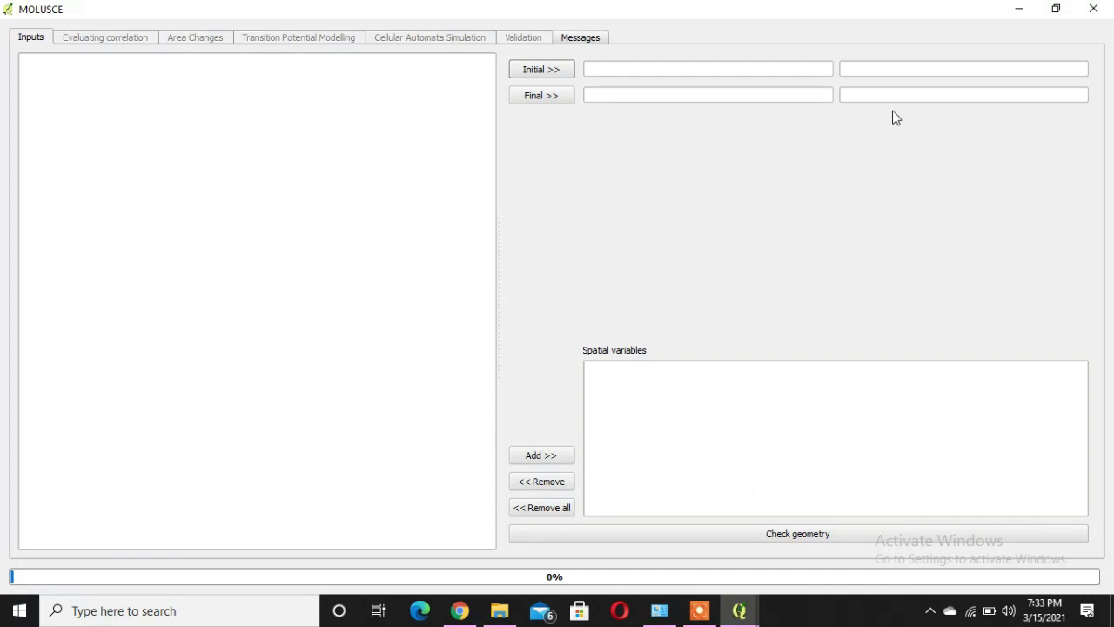
pyautogui.click(1094, 12)
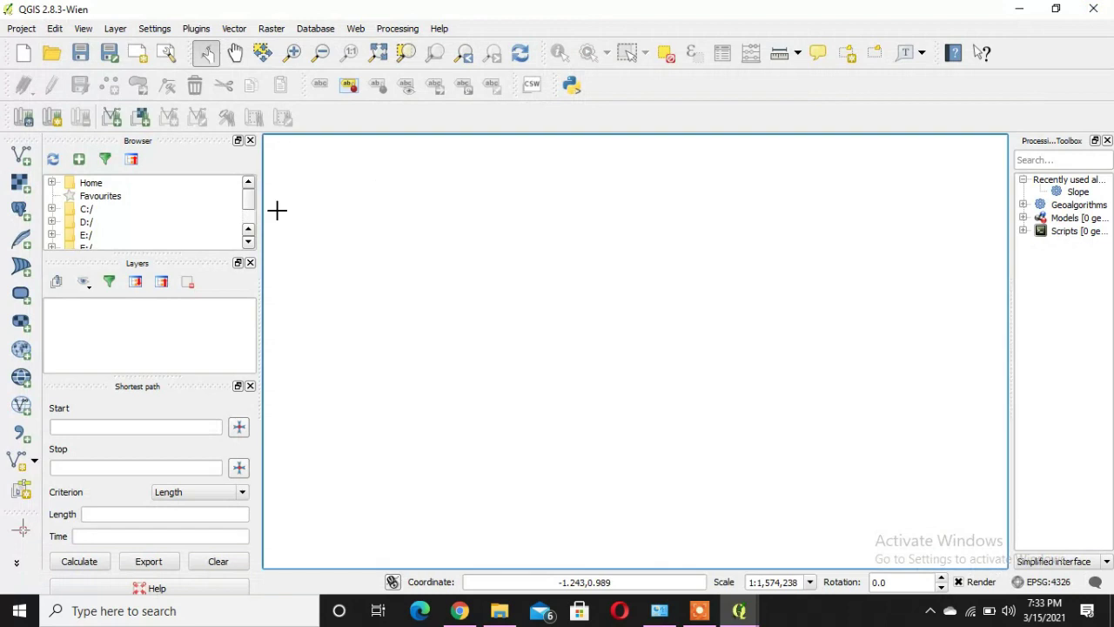
# Switch to File Explorer and open the Pakistan Landuse and shape folder within Project data on Local Disk (F:).
pyautogui.click(499, 610)
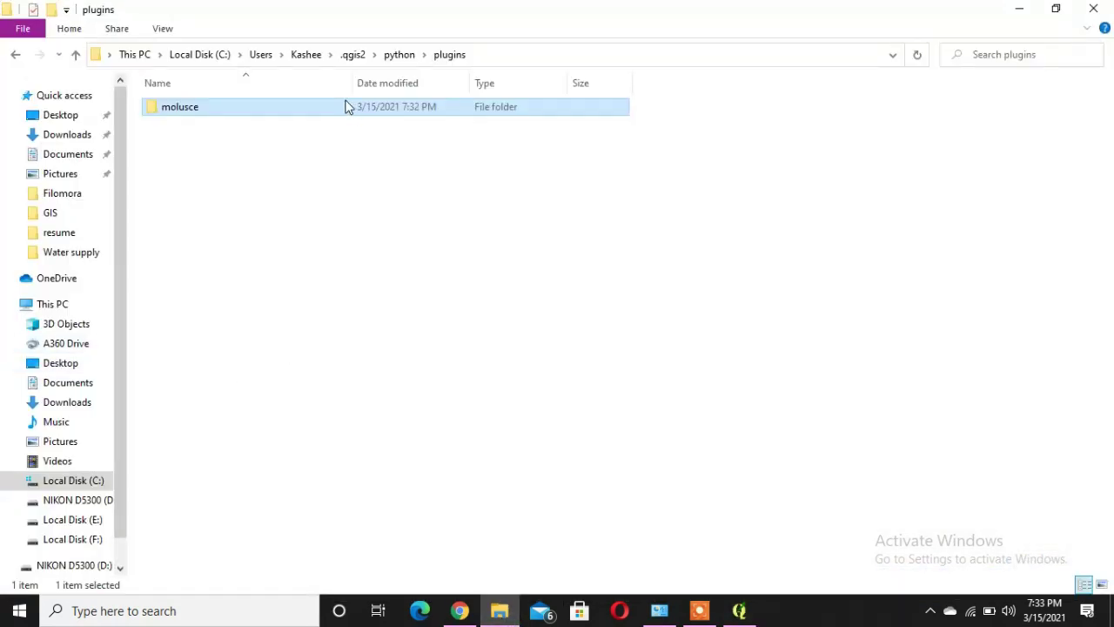
pyautogui.click(75, 519)
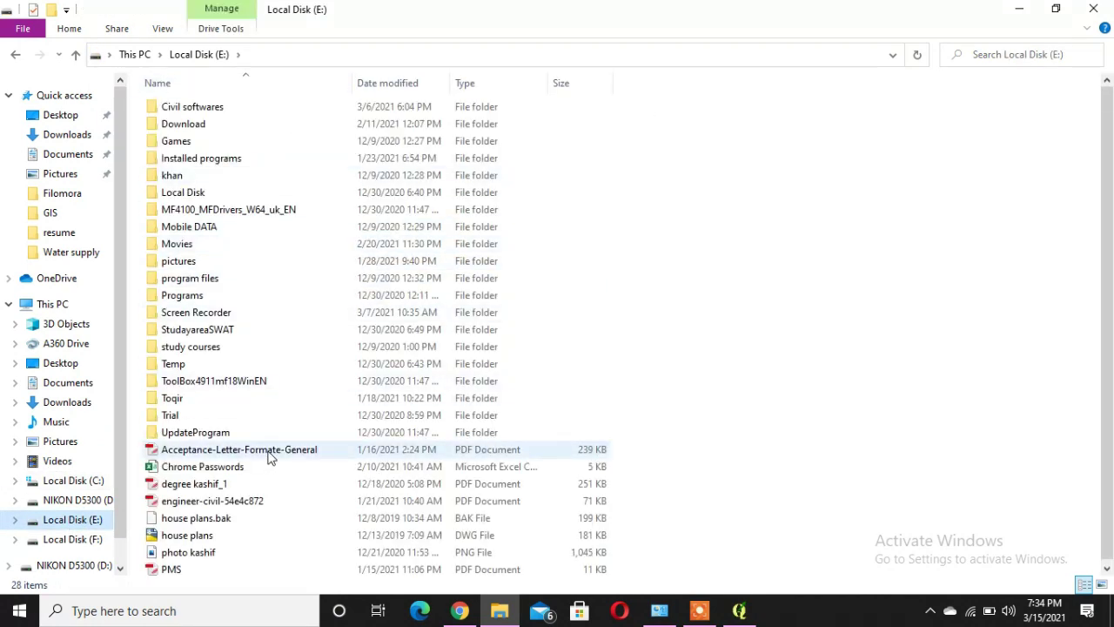
pyautogui.click(87, 542)
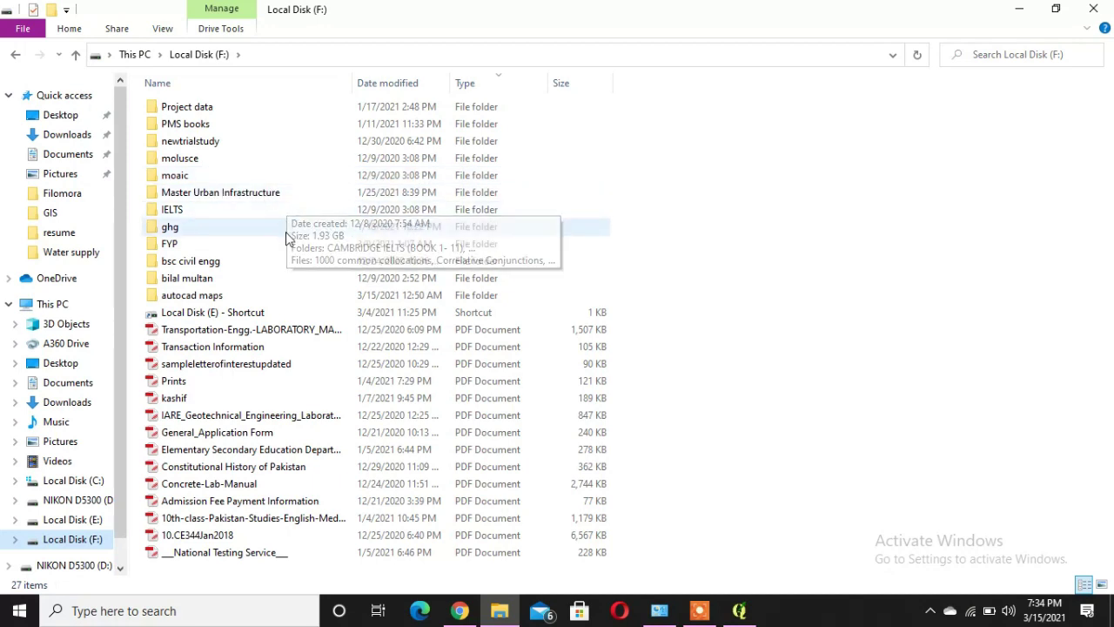
pyautogui.click(199, 111)
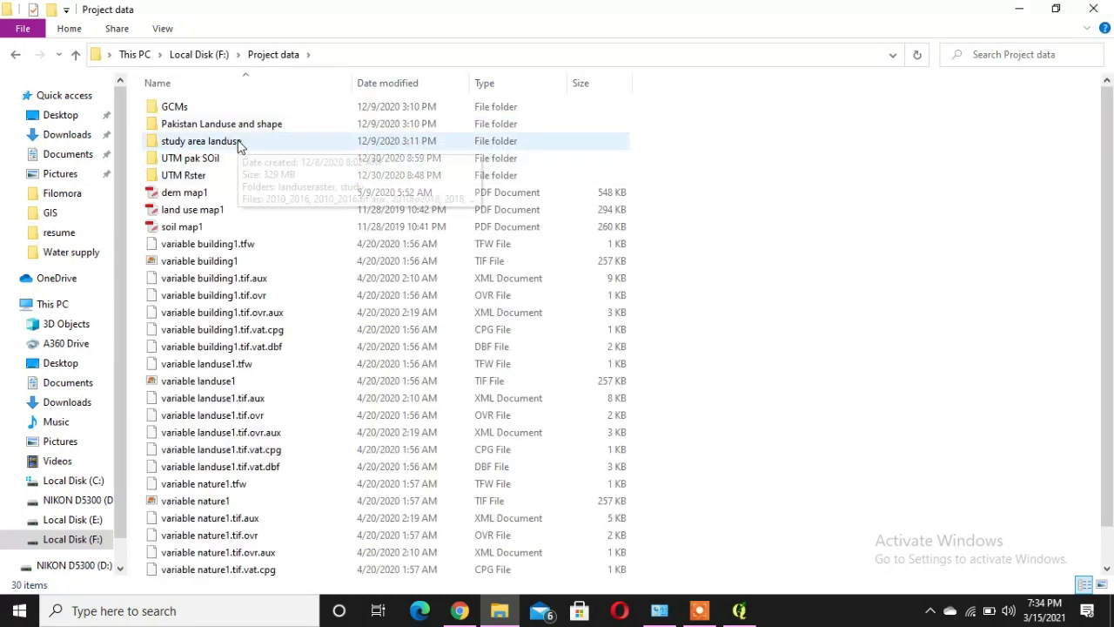
pyautogui.scroll(-1, 387, 310)
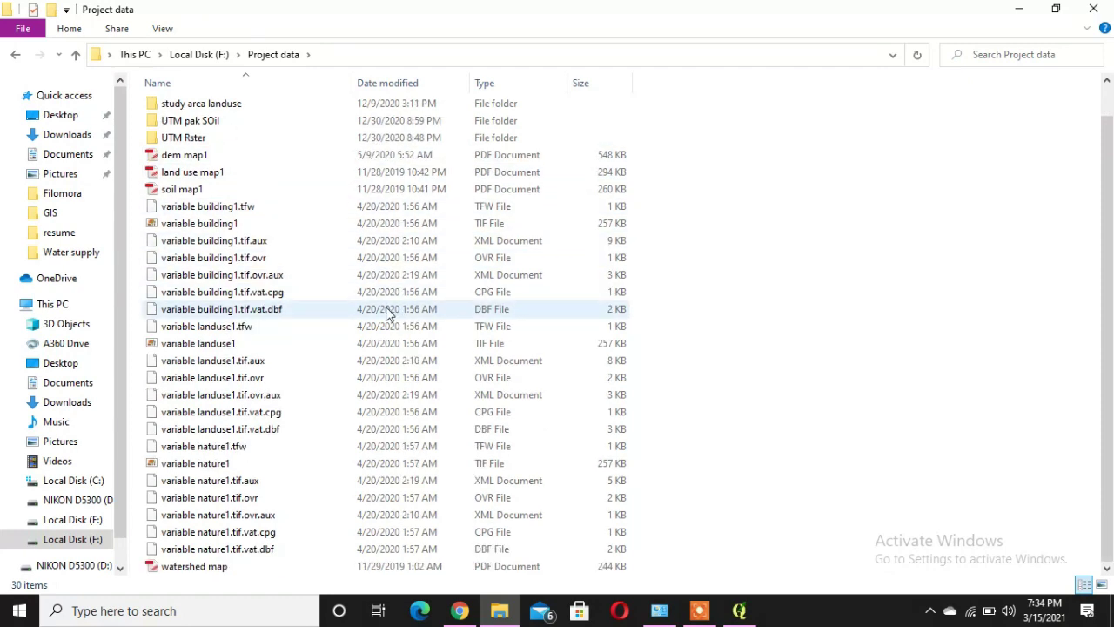
pyautogui.scroll(1, 241, 256)
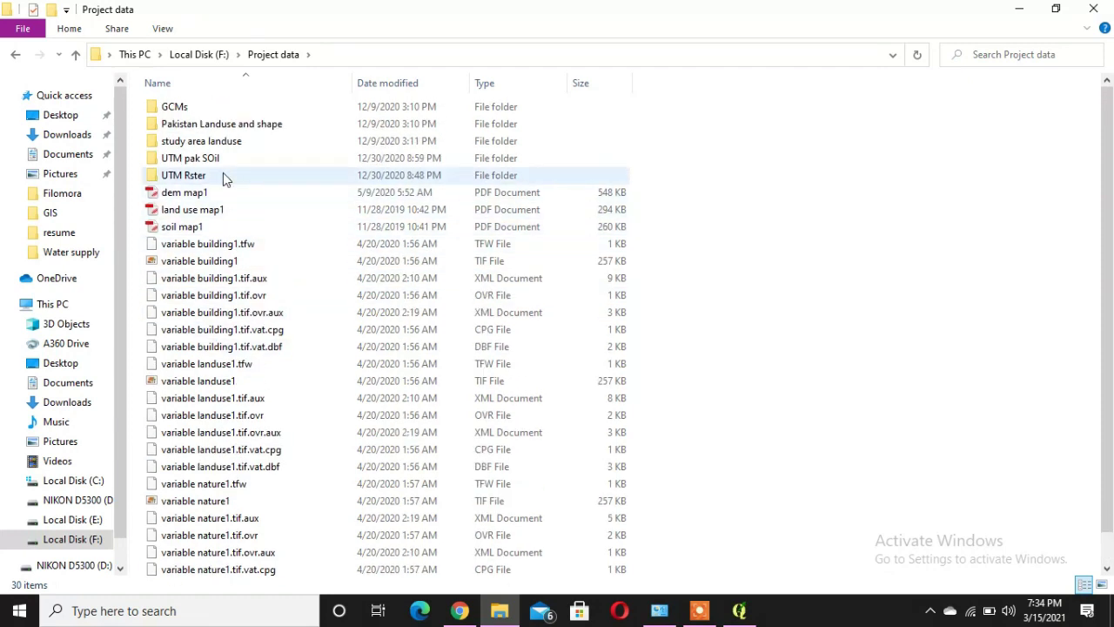
pyautogui.doubleClick(269, 127)
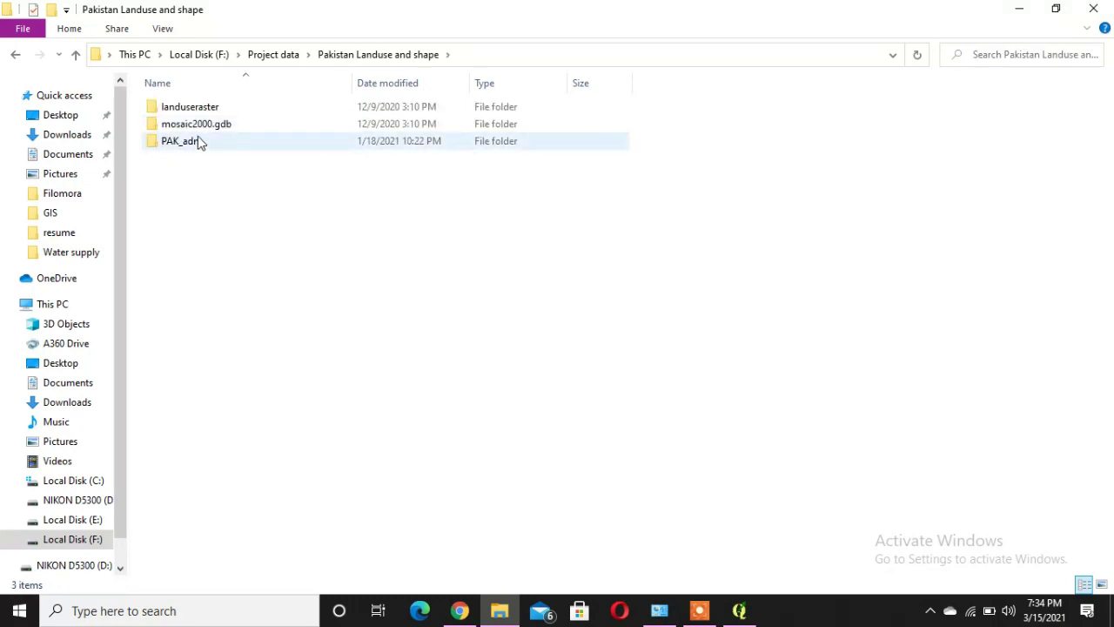
# Look inside the landuseraster folder of Pakistan Landuse and shape, then return to the Project data folder.
pyautogui.click(209, 110)
pyautogui.doubleClick(209, 109)
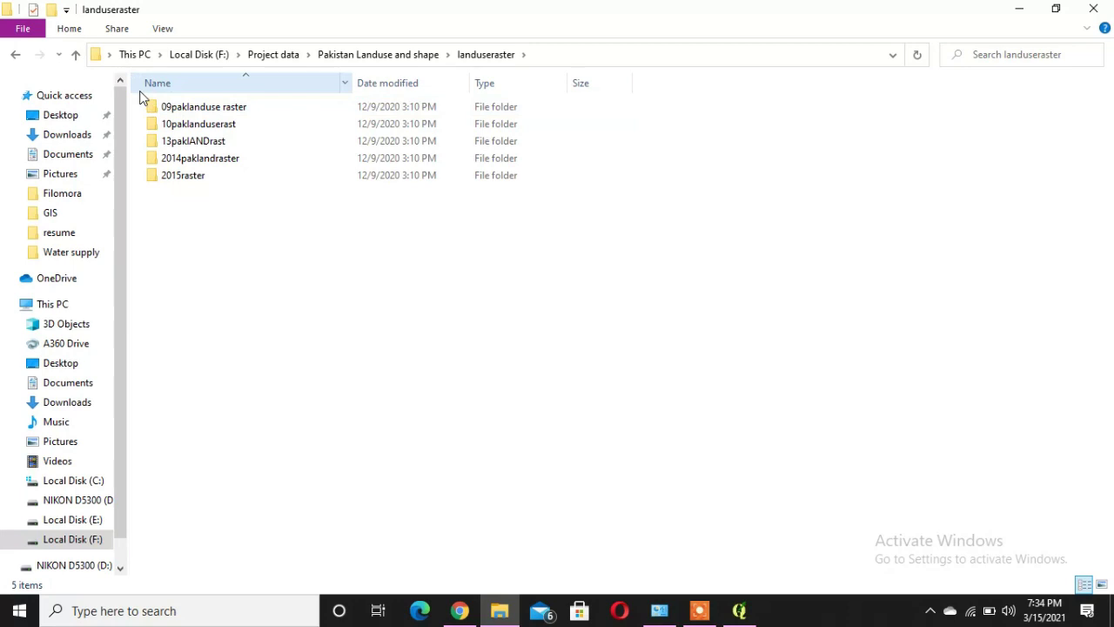
pyautogui.click(76, 55)
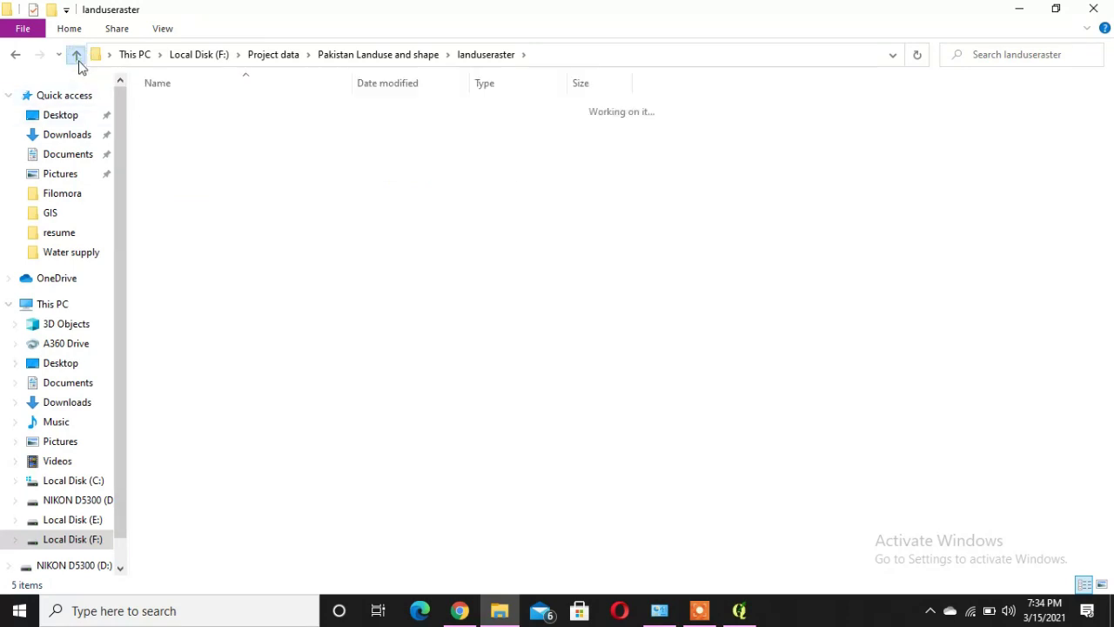
pyautogui.click(78, 59)
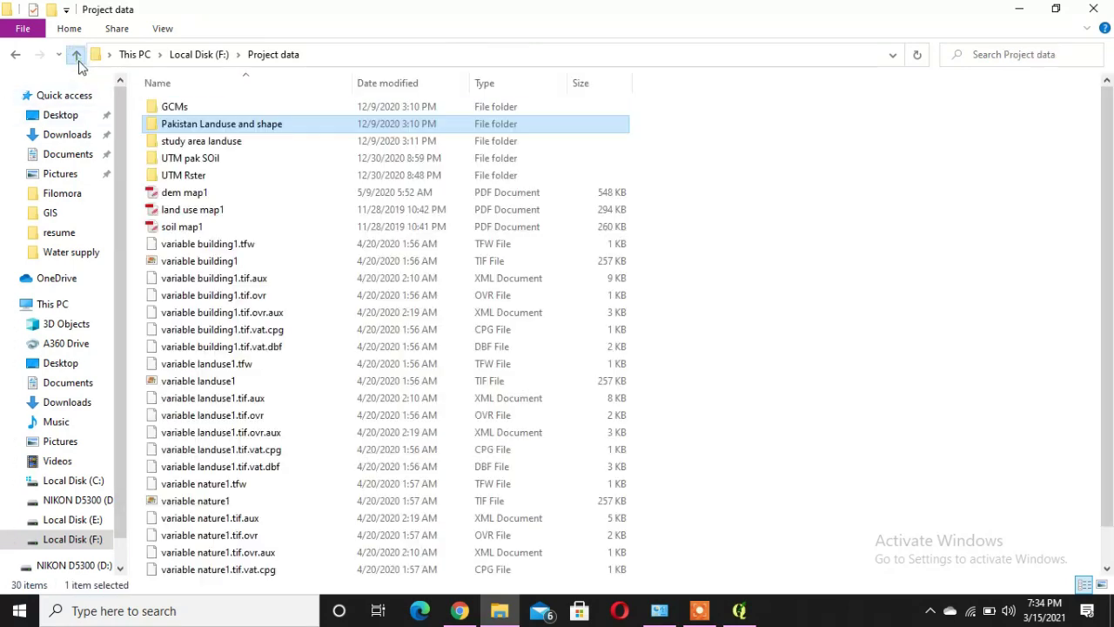
# Open the study area landuse folder, check its study subfolder, and go into its landuseraster folder.
pyautogui.doubleClick(213, 143)
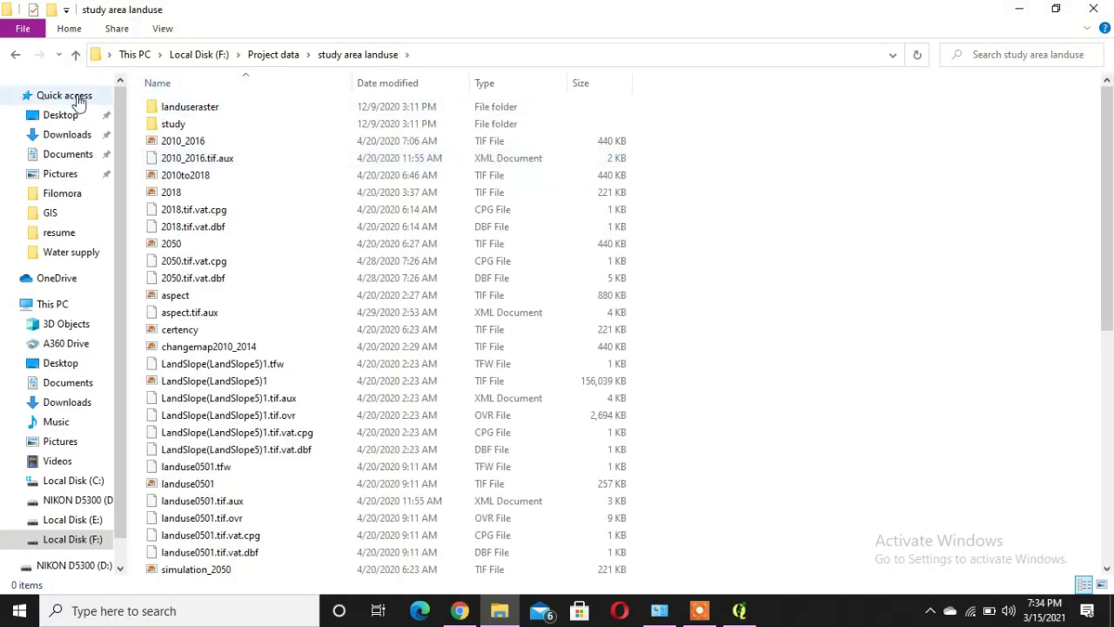
pyautogui.doubleClick(187, 124)
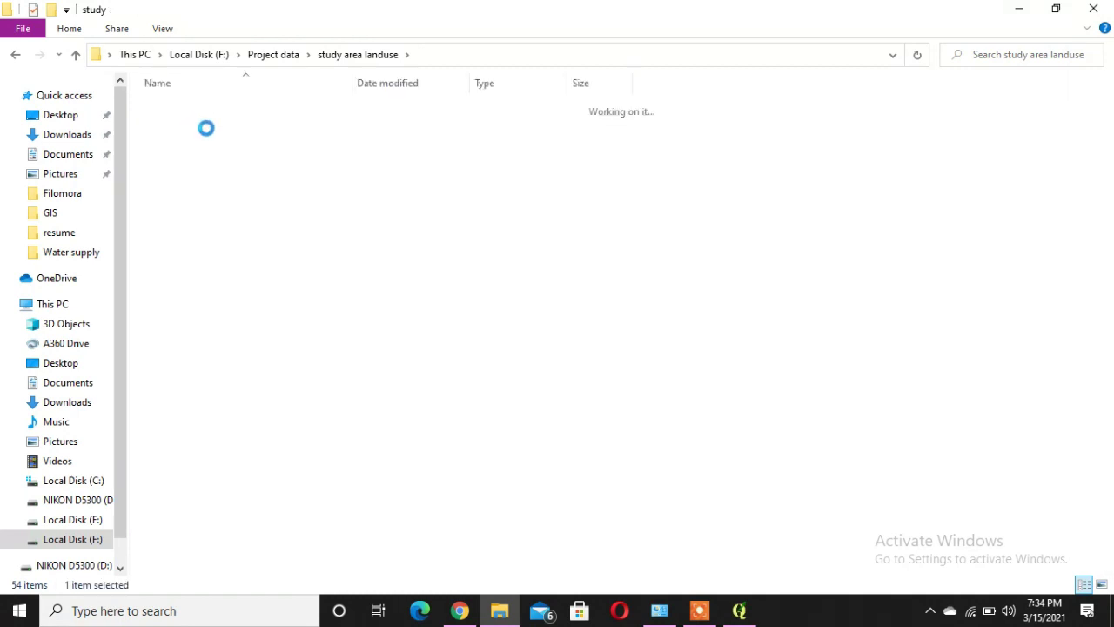
pyautogui.click(76, 59)
pyautogui.click(183, 110)
pyautogui.doubleClick(182, 112)
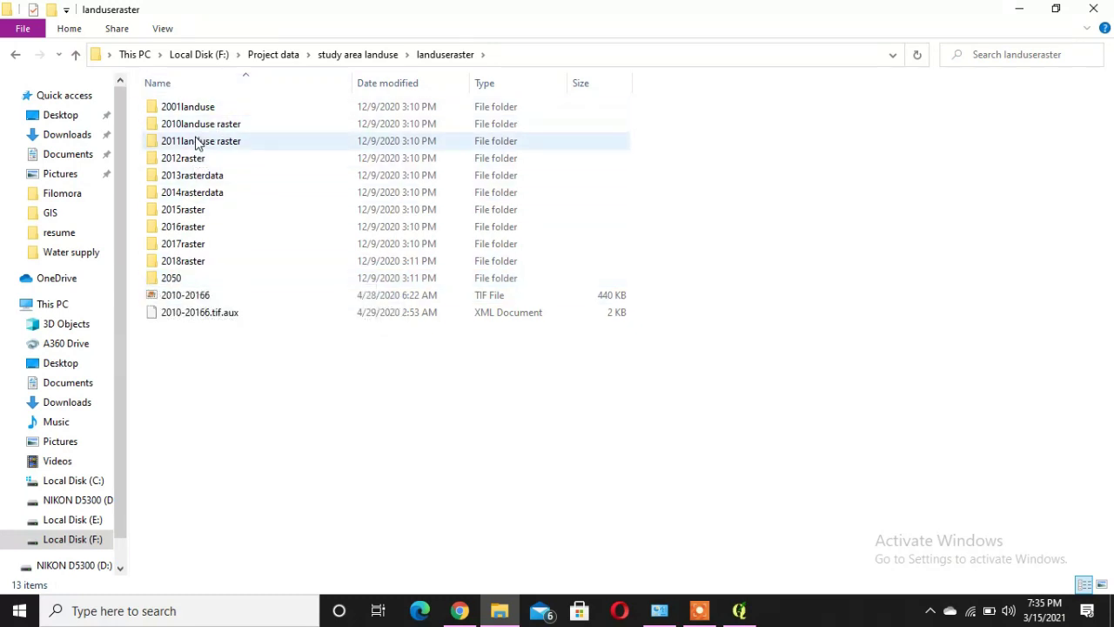
# Open the 2001landuse folder and add the studyarea2001land TIF to the QGIS project as a raster layer.
pyautogui.click(190, 108)
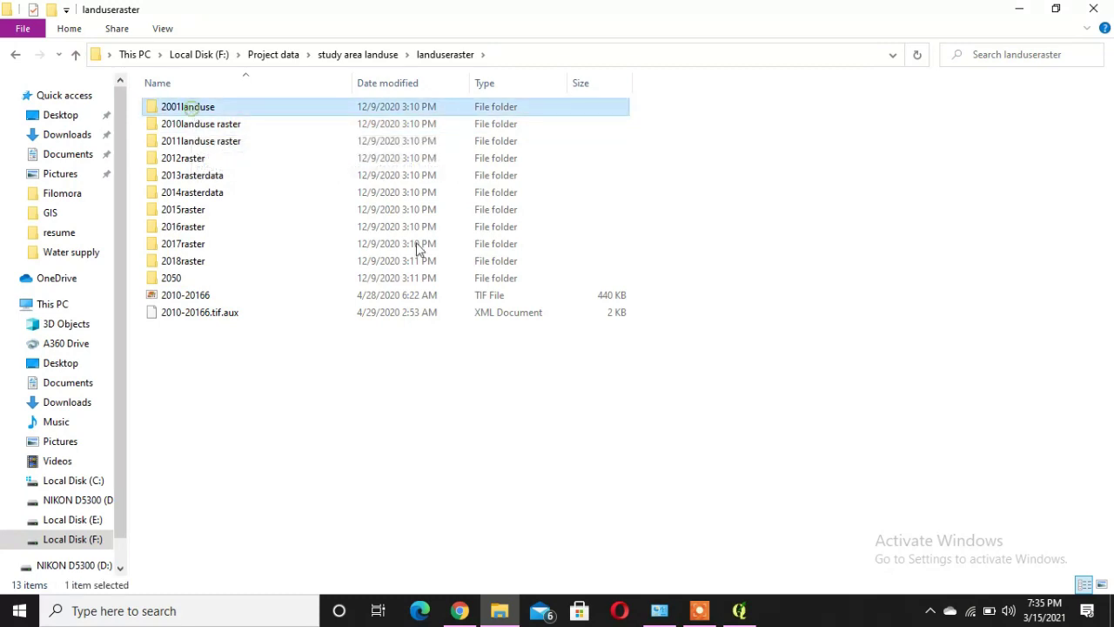
pyautogui.click(699, 609)
pyautogui.click(601, 584)
pyautogui.click(600, 583)
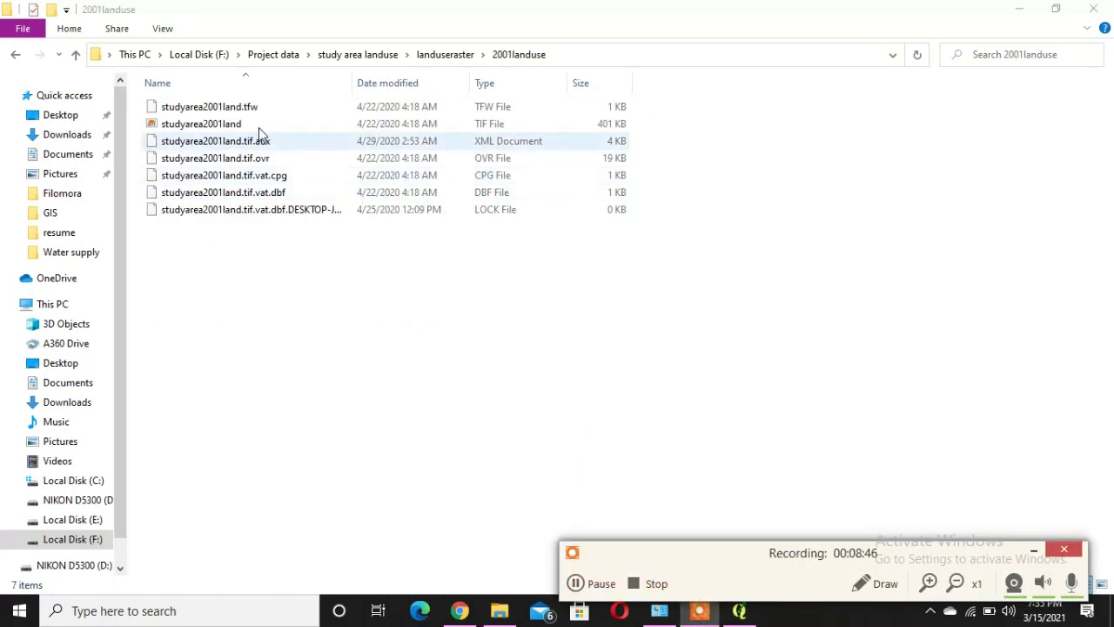
pyautogui.click(212, 128)
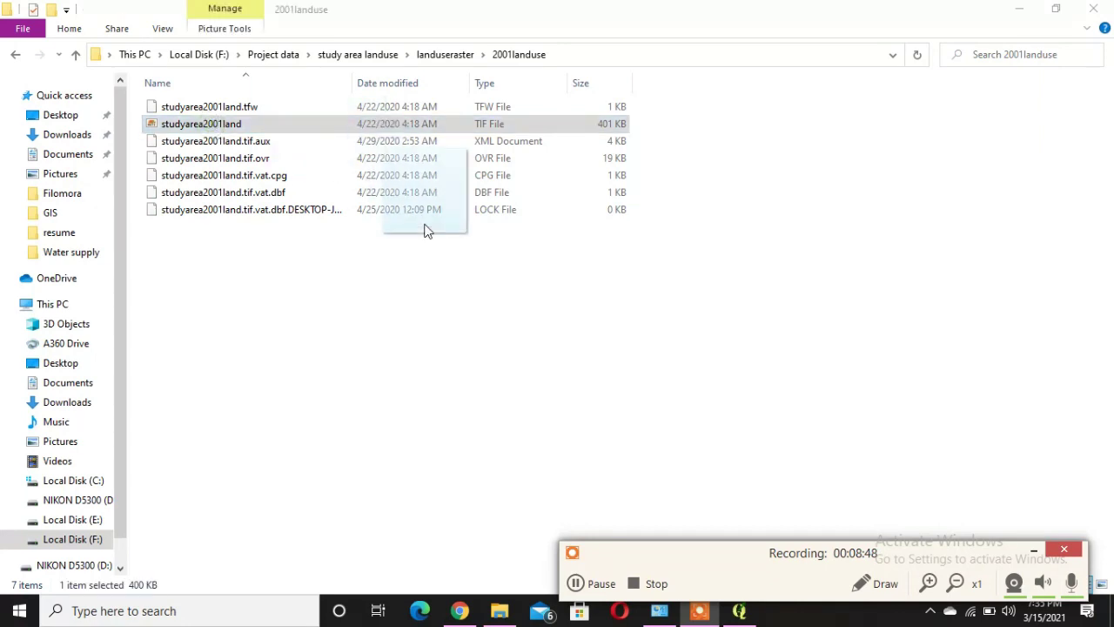
pyautogui.moveTo(750, 623)
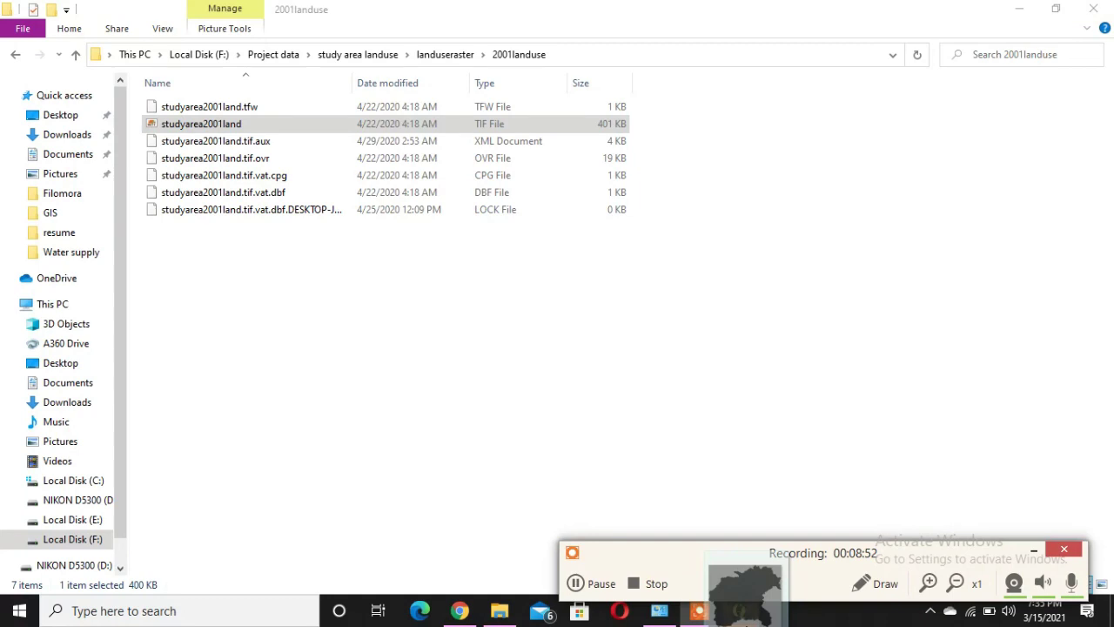
pyautogui.moveTo(699, 537); pyautogui.dragTo(694, 448)
pyautogui.click(739, 610)
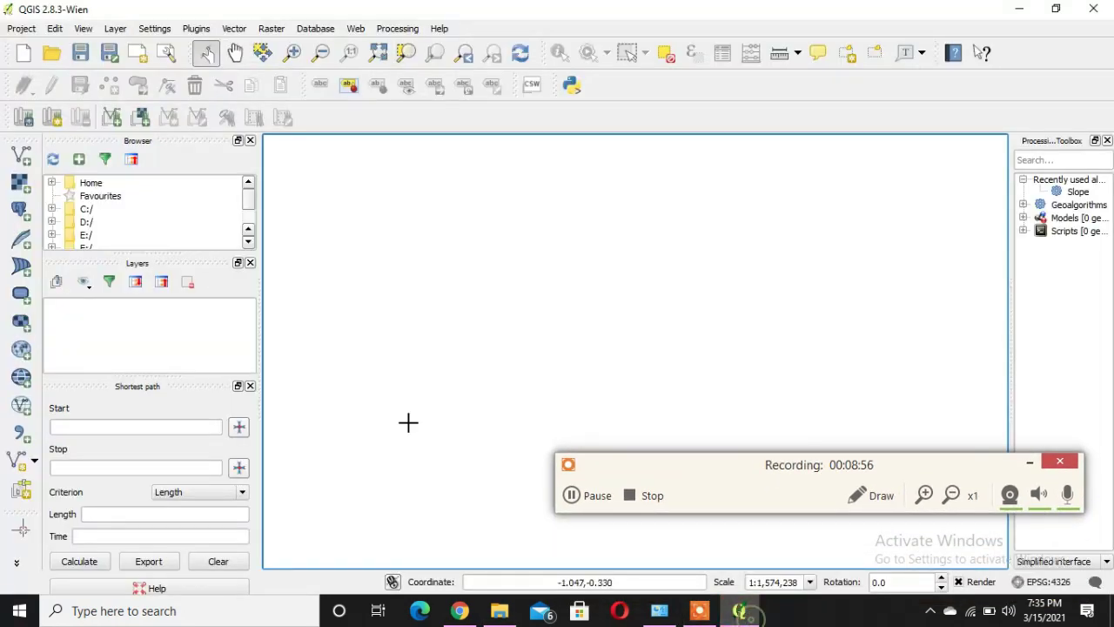
pyautogui.click(739, 610)
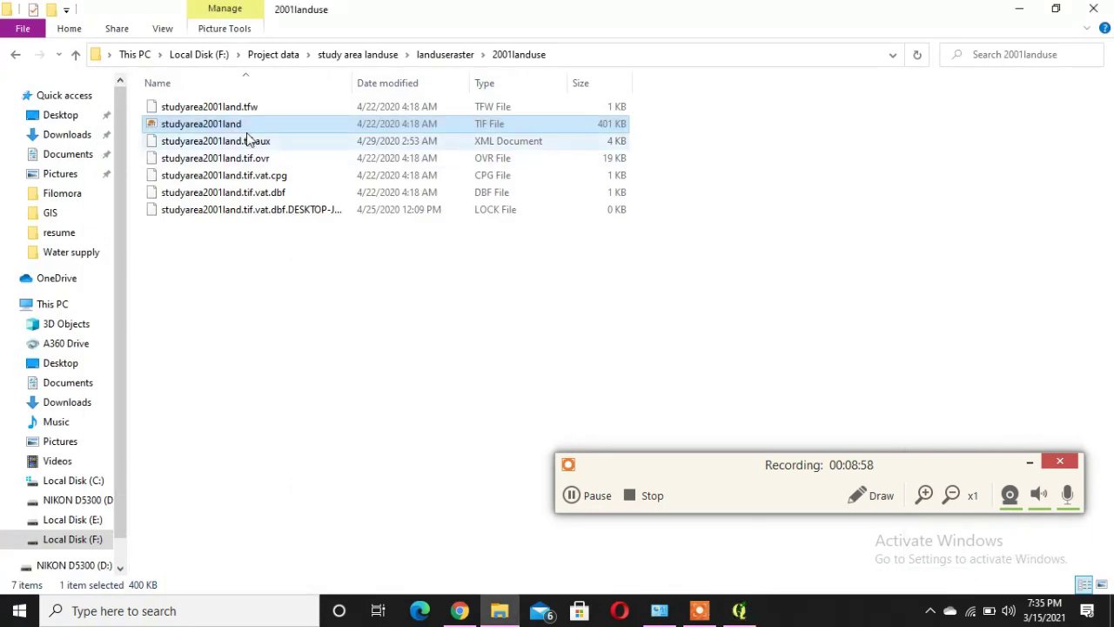
pyautogui.click(746, 613)
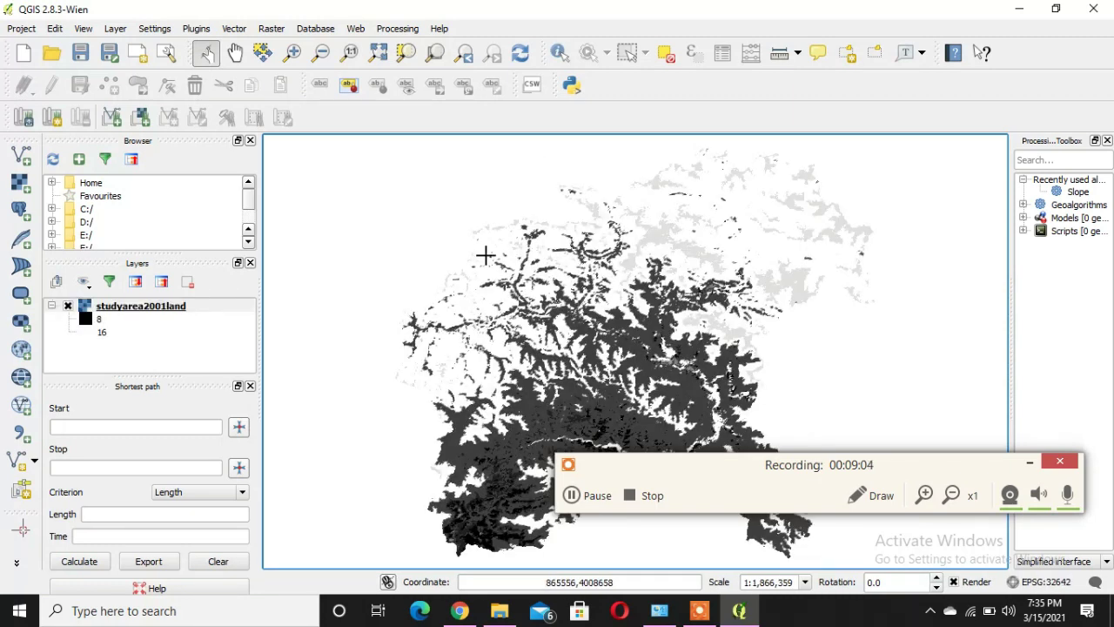
# Switch back to File Explorer and add the 2010 landuse TIF from the 2010landuse raster folder to the QGIS project.
pyautogui.click(501, 613)
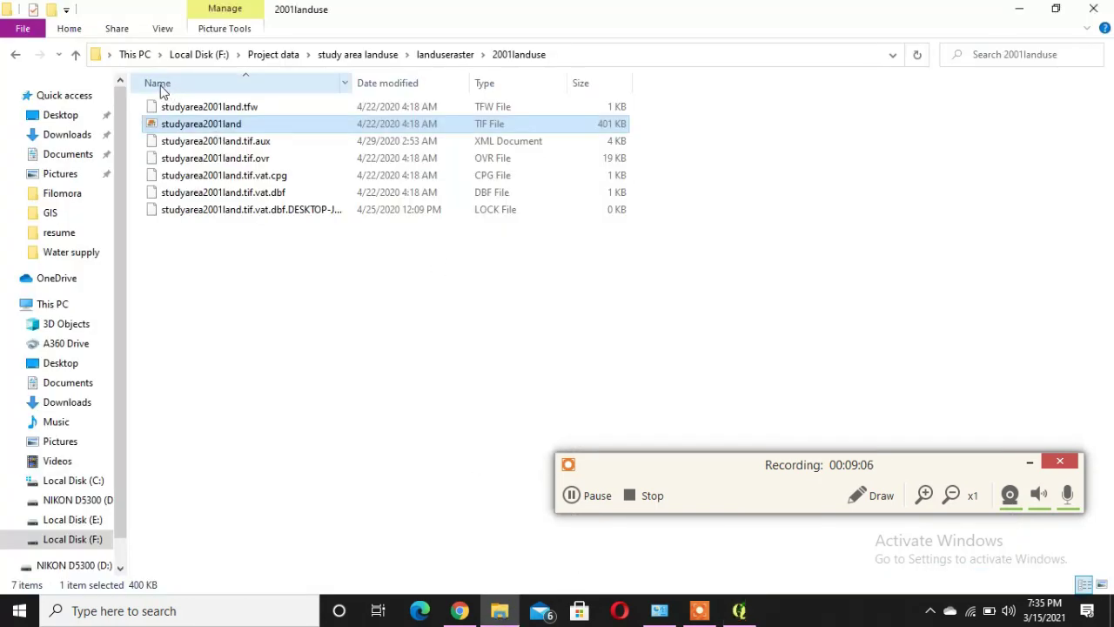
pyautogui.click(76, 56)
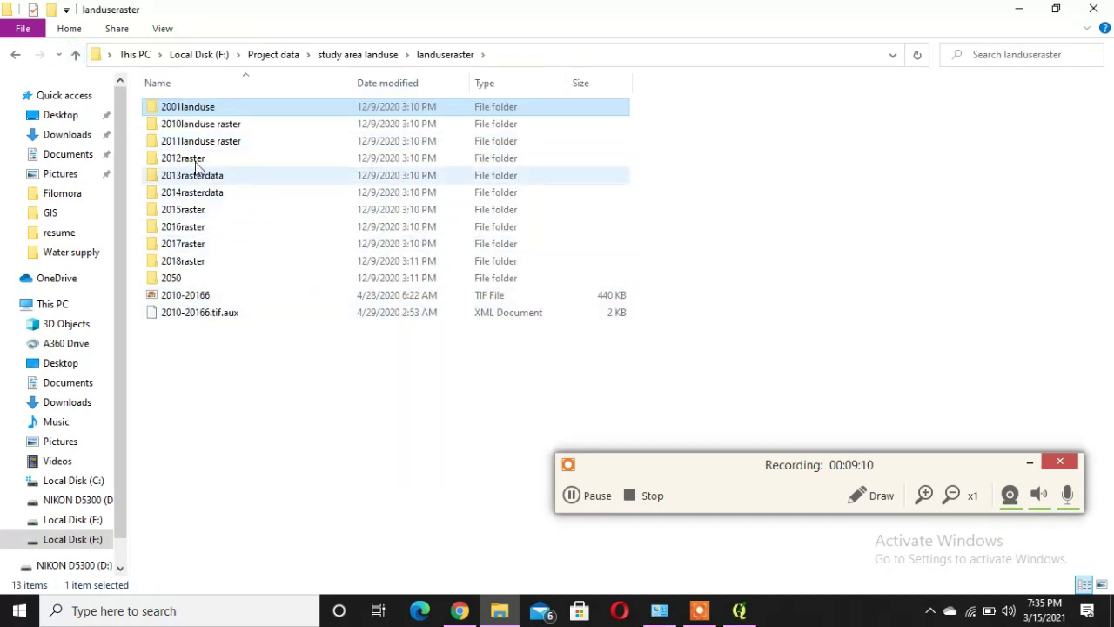
pyautogui.click(191, 266)
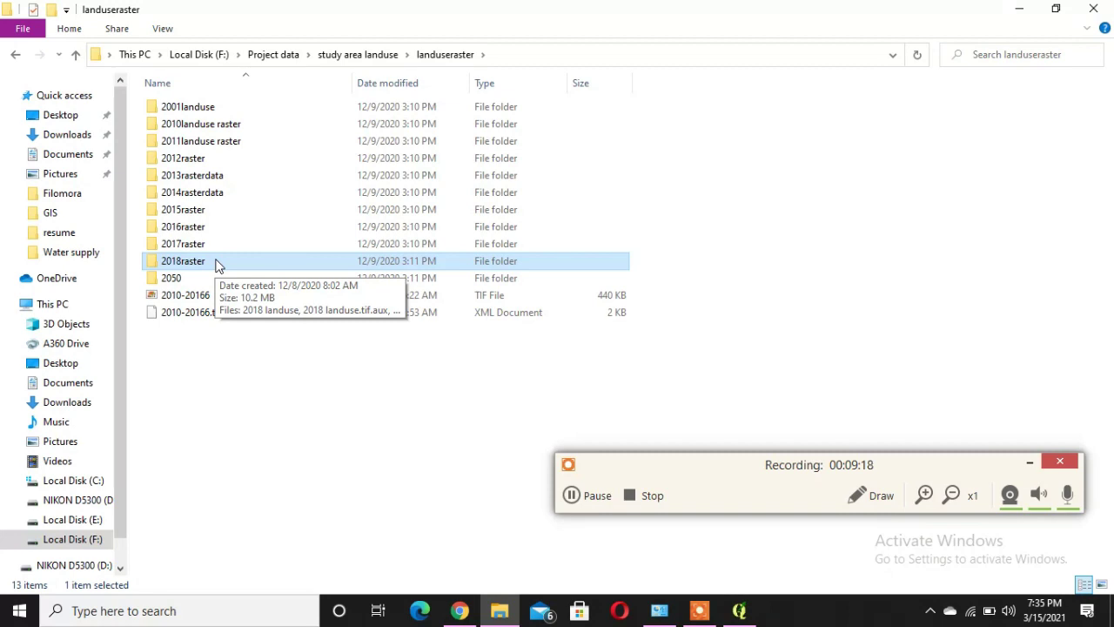
pyautogui.click(218, 132)
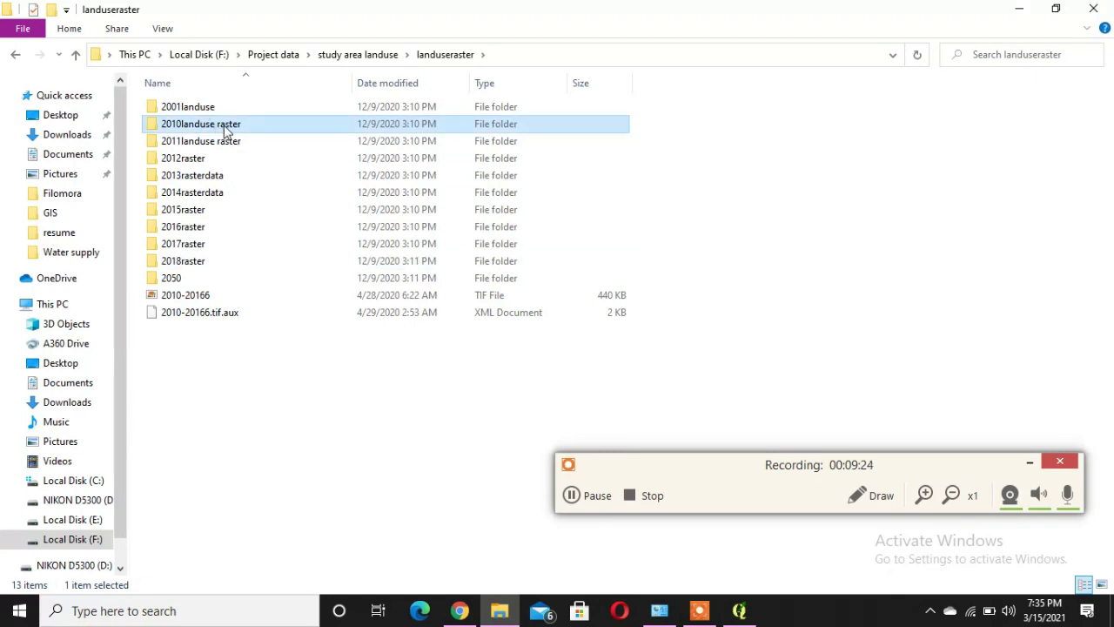
pyautogui.doubleClick(224, 124)
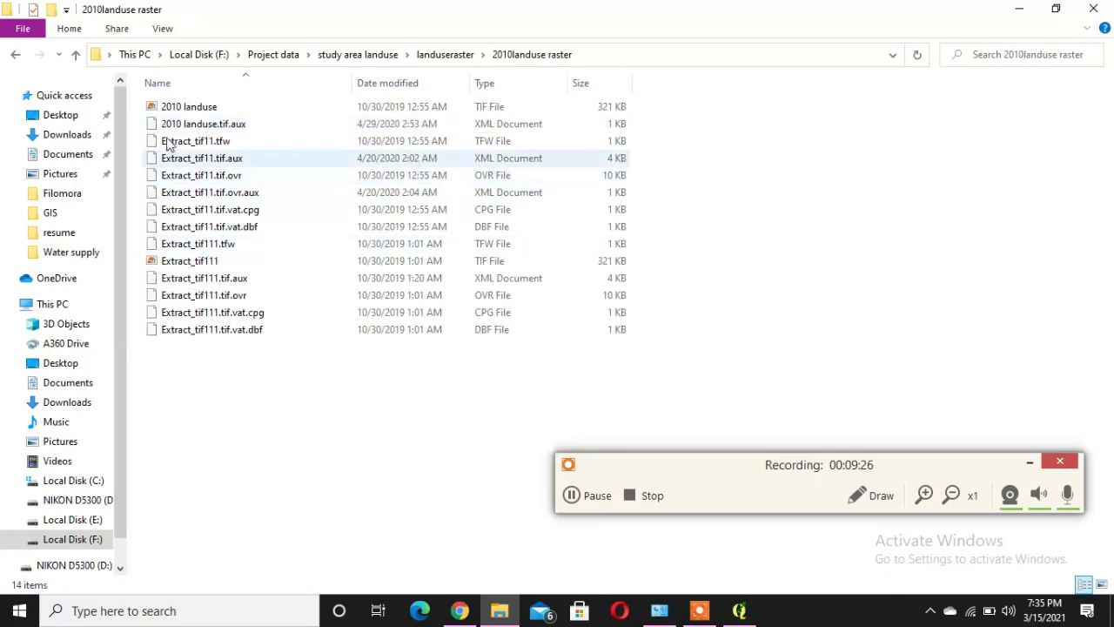
pyautogui.moveTo(175, 108)
pyautogui.mouseDown()
pyautogui.moveTo(380, 157)
pyautogui.moveTo(783, 560)
pyautogui.moveTo(739, 610)
pyautogui.moveTo(551, 244)
pyautogui.mouseUp()
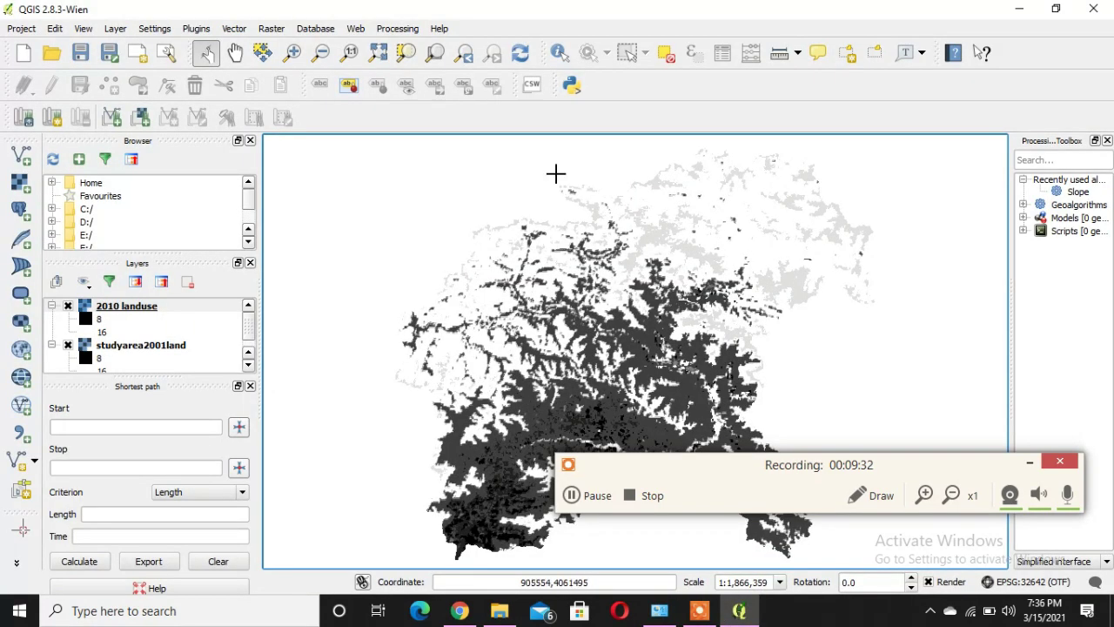
# Open the Slope terrain analysis tool and bring up the file browser for its output layer.
pyautogui.click(268, 30)
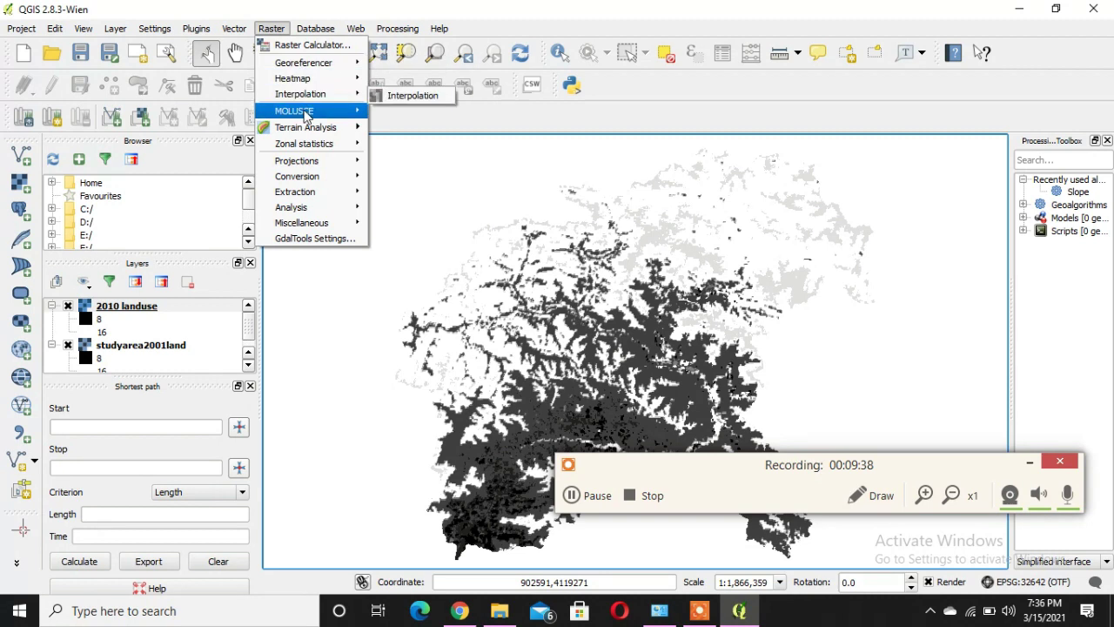
pyautogui.moveTo(317, 129)
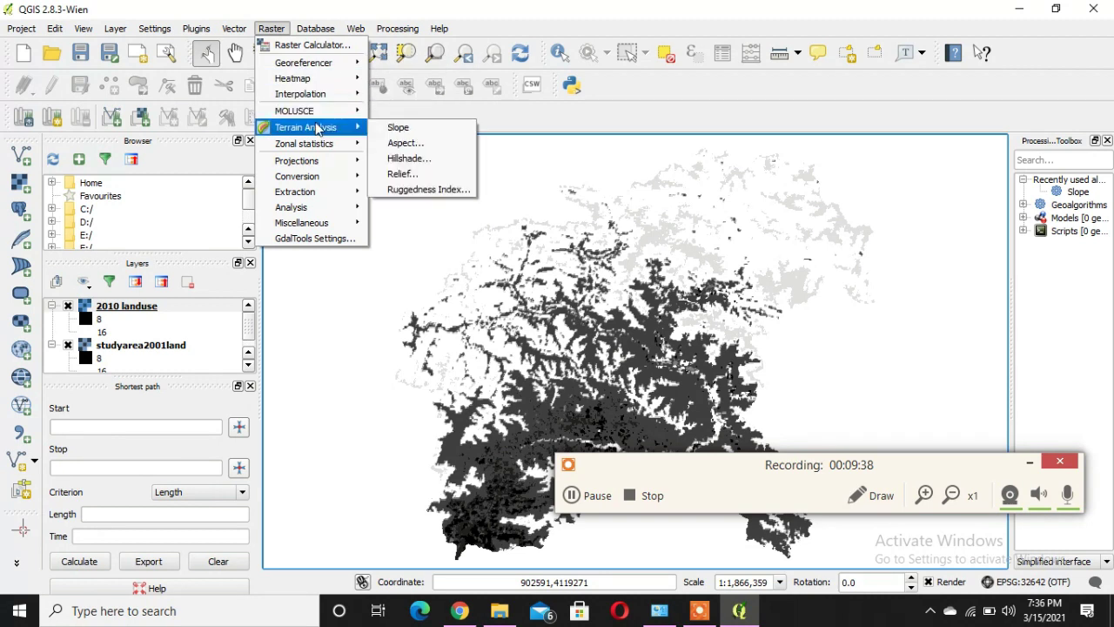
pyautogui.click(413, 132)
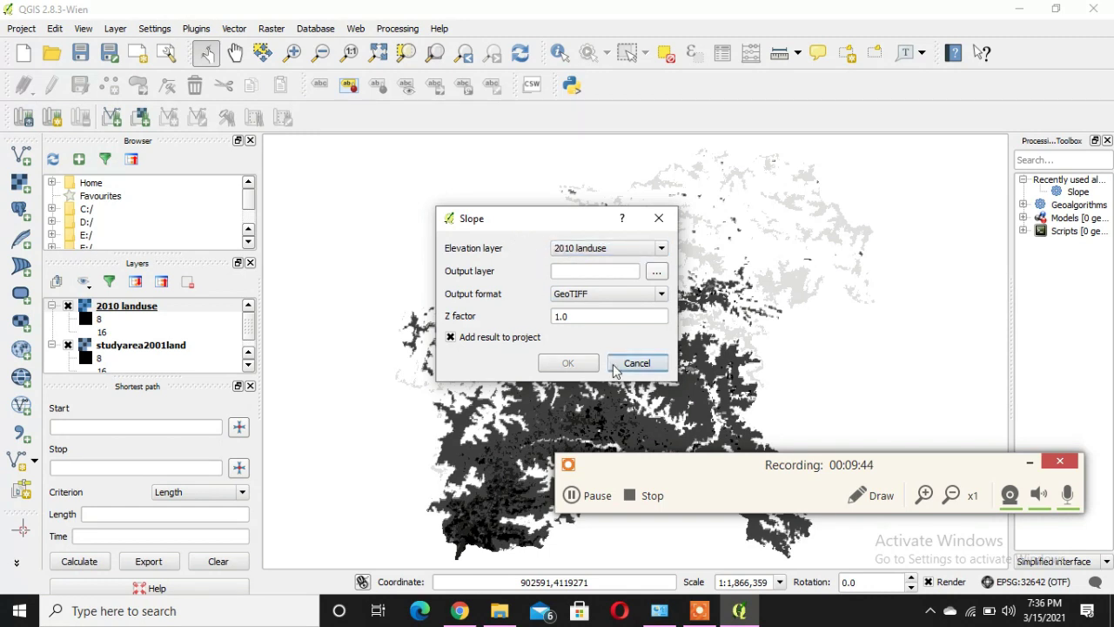
pyautogui.click(656, 275)
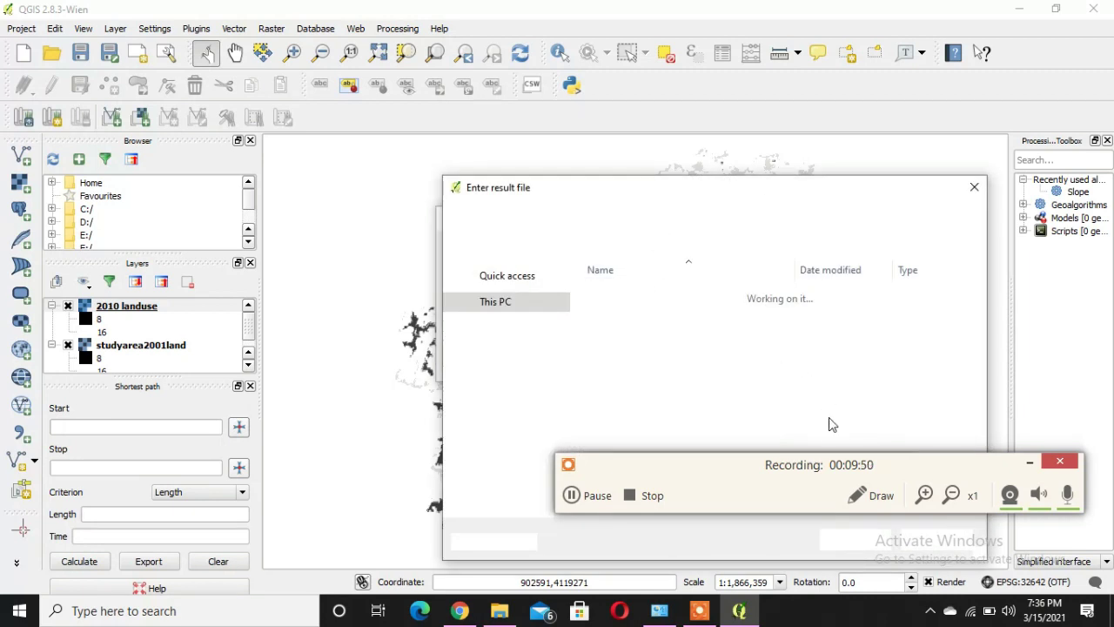
# Go to the Desktop in the result file dialog and create a new folder named slpe there.
pyautogui.moveTo(888, 472); pyautogui.dragTo(855, 496)
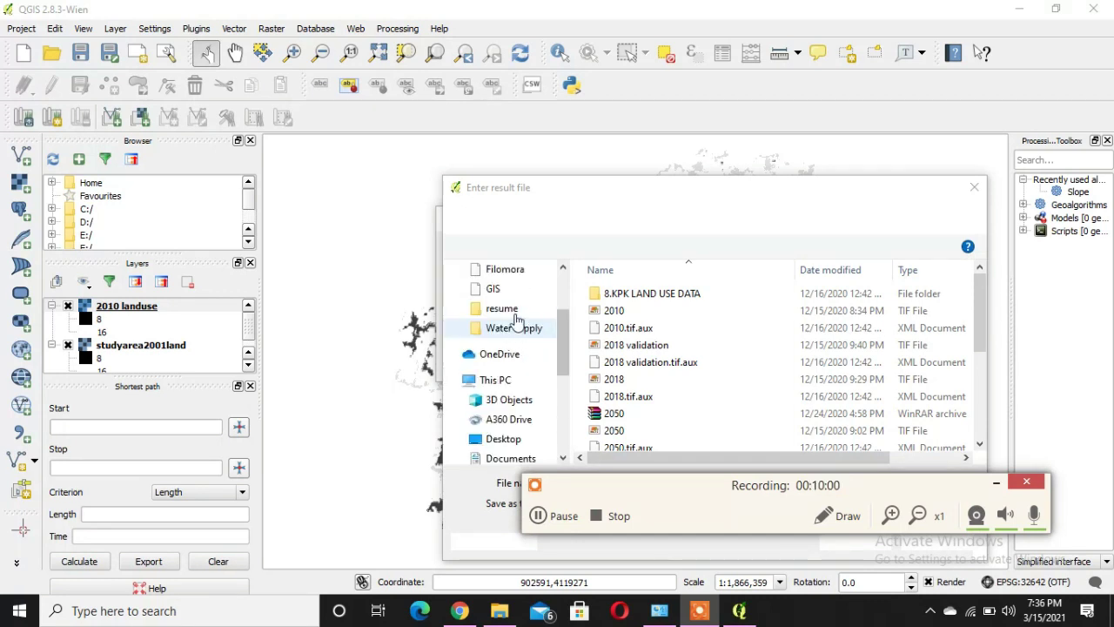
pyautogui.click(505, 302)
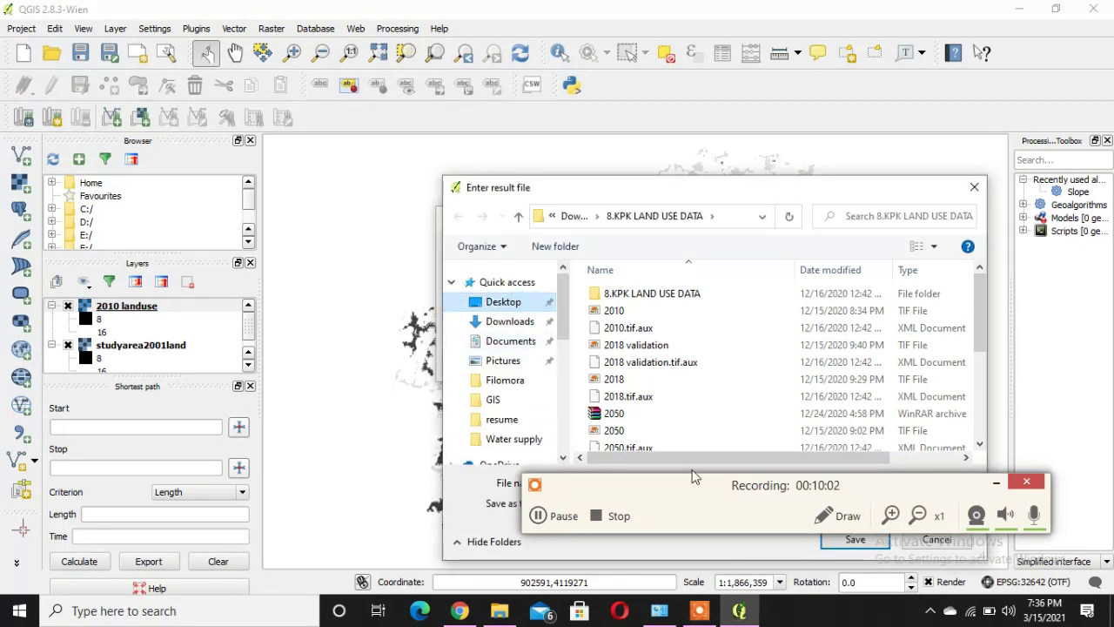
pyautogui.moveTo(684, 497); pyautogui.dragTo(492, 24)
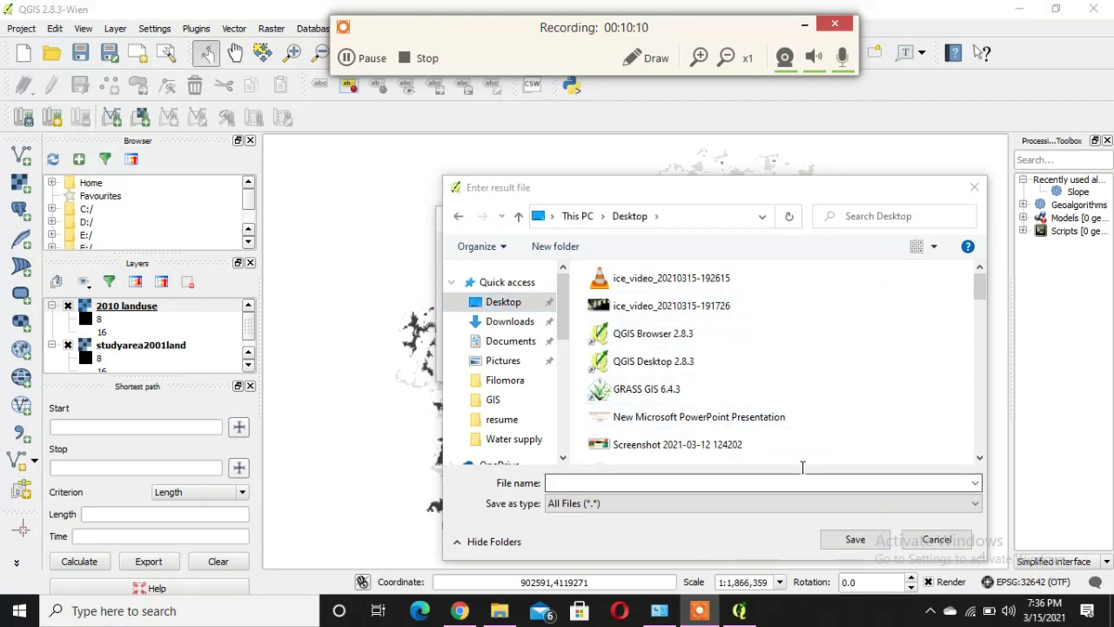
pyautogui.click(928, 324)
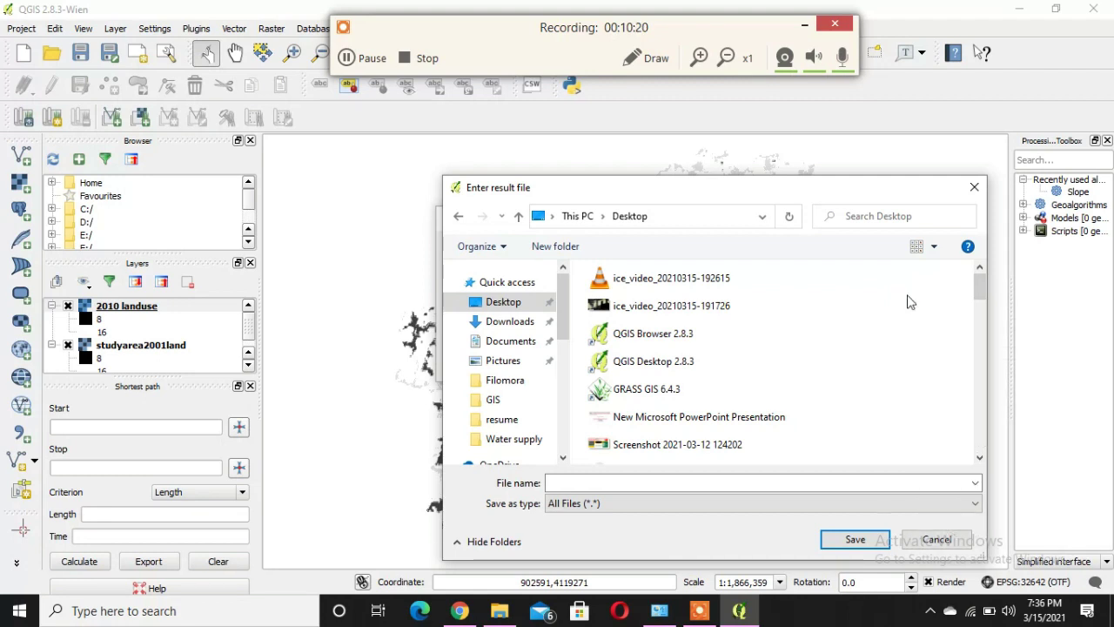
pyautogui.rightClick(908, 296)
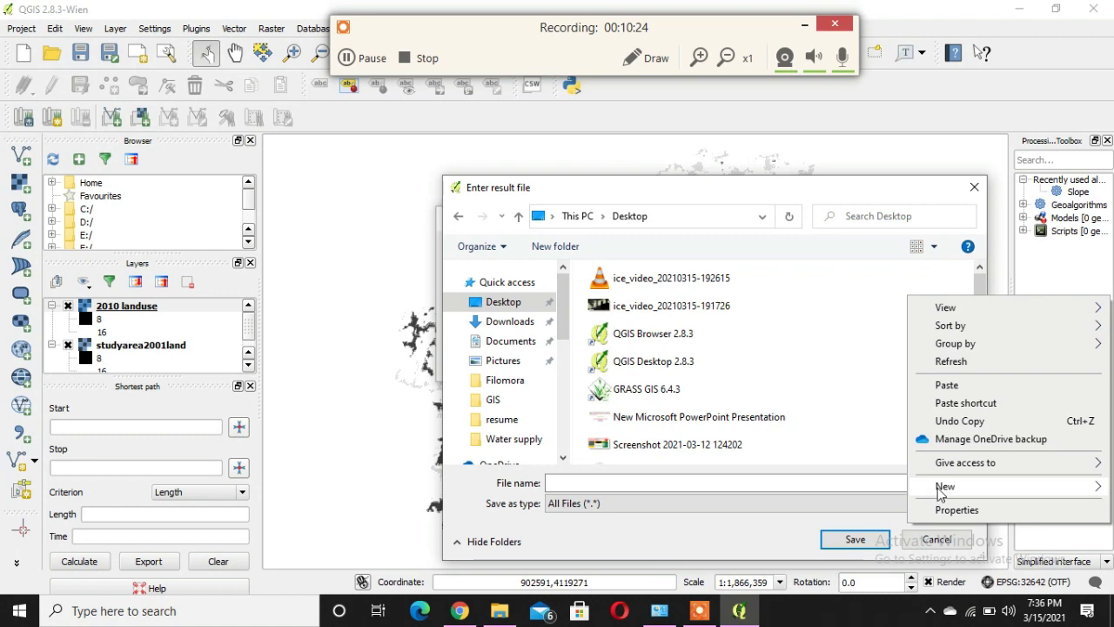
pyautogui.moveTo(937, 488)
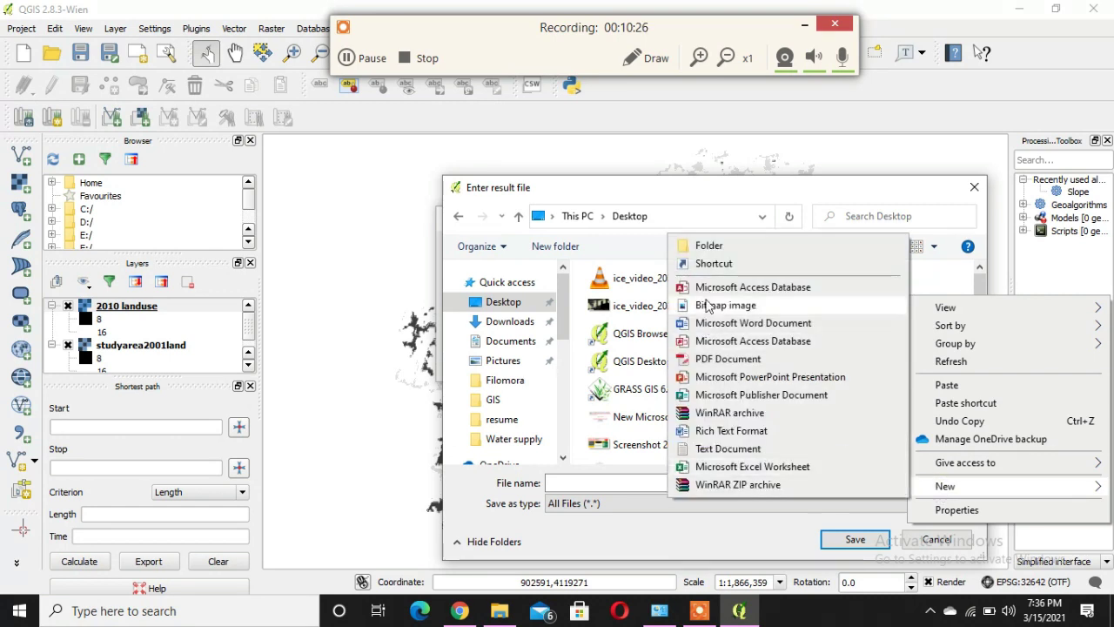
pyautogui.click(701, 246)
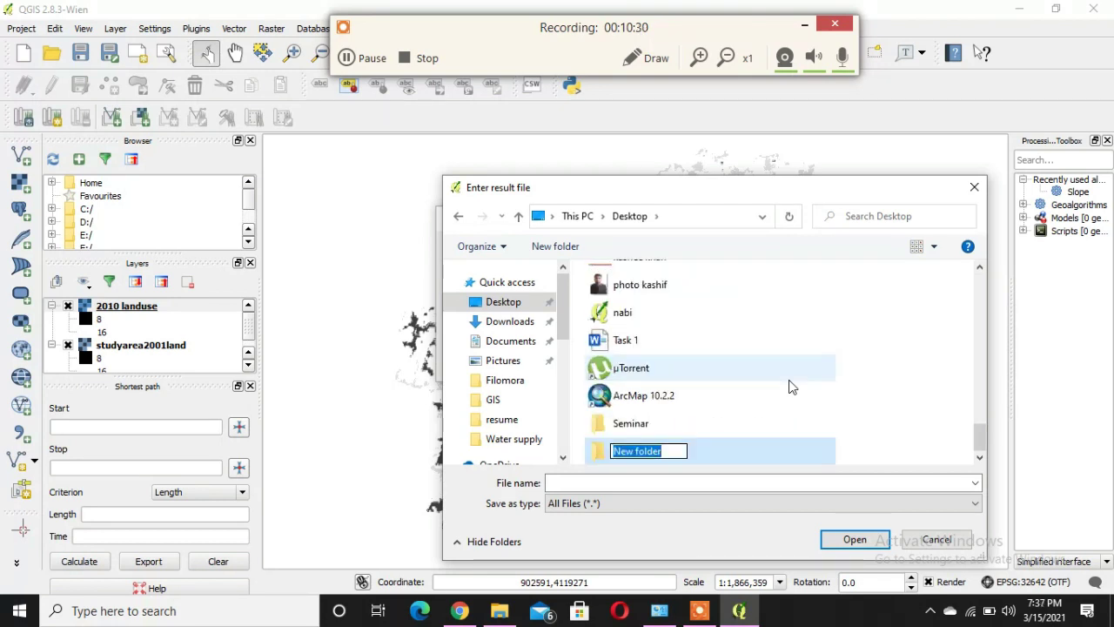
pyautogui.write('slpe')
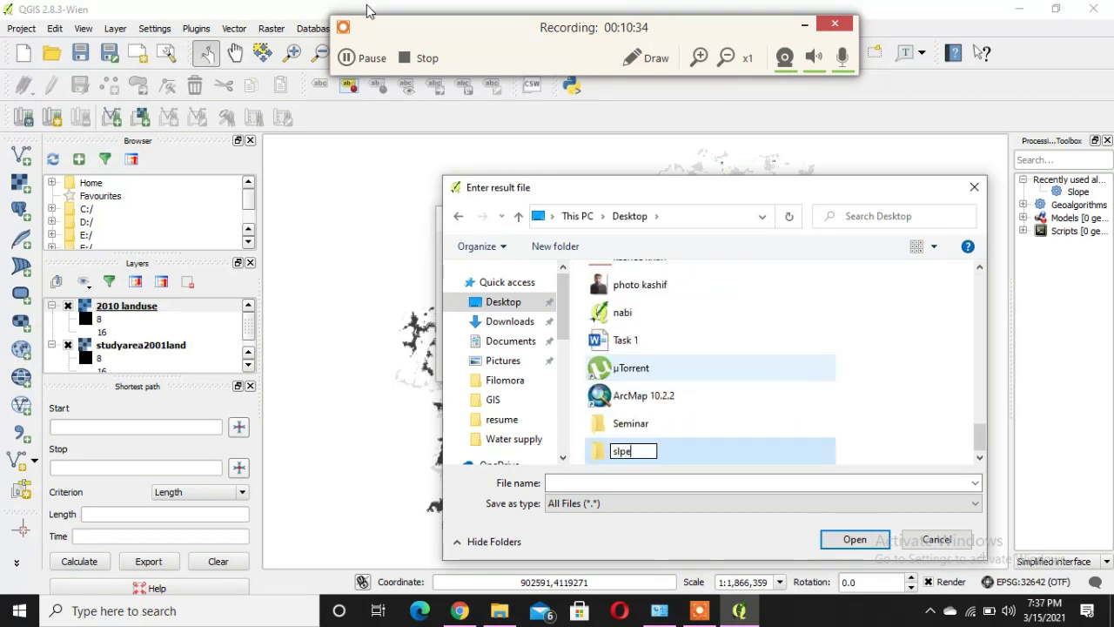
pyautogui.press('Return')
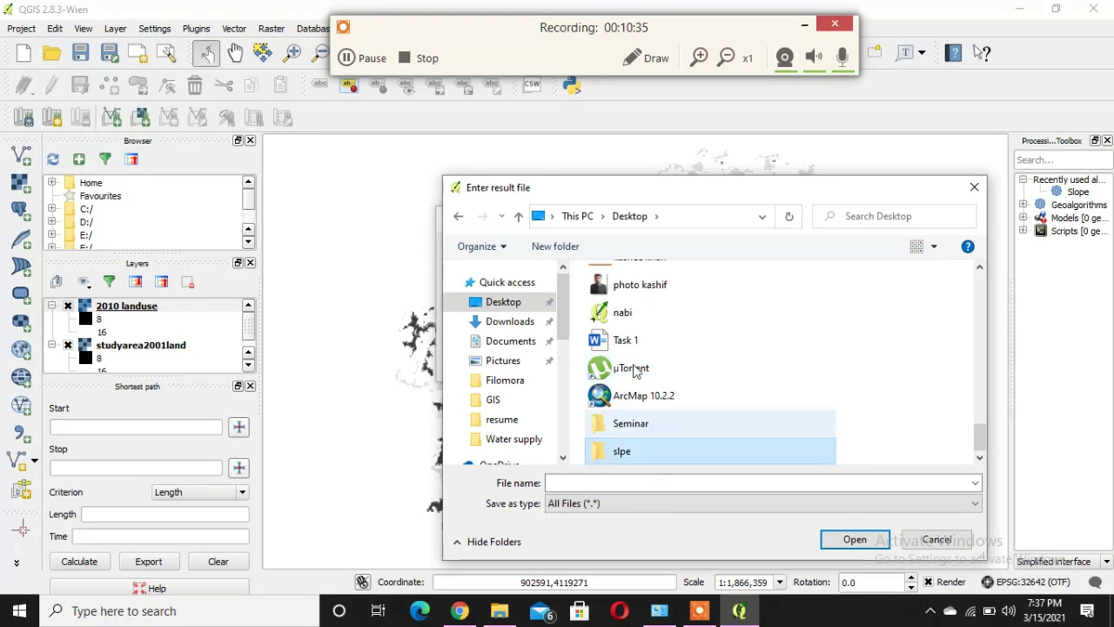
# Set the Slope output layer to a file named slope.tif inside the slpe folder.
pyautogui.click(854, 537)
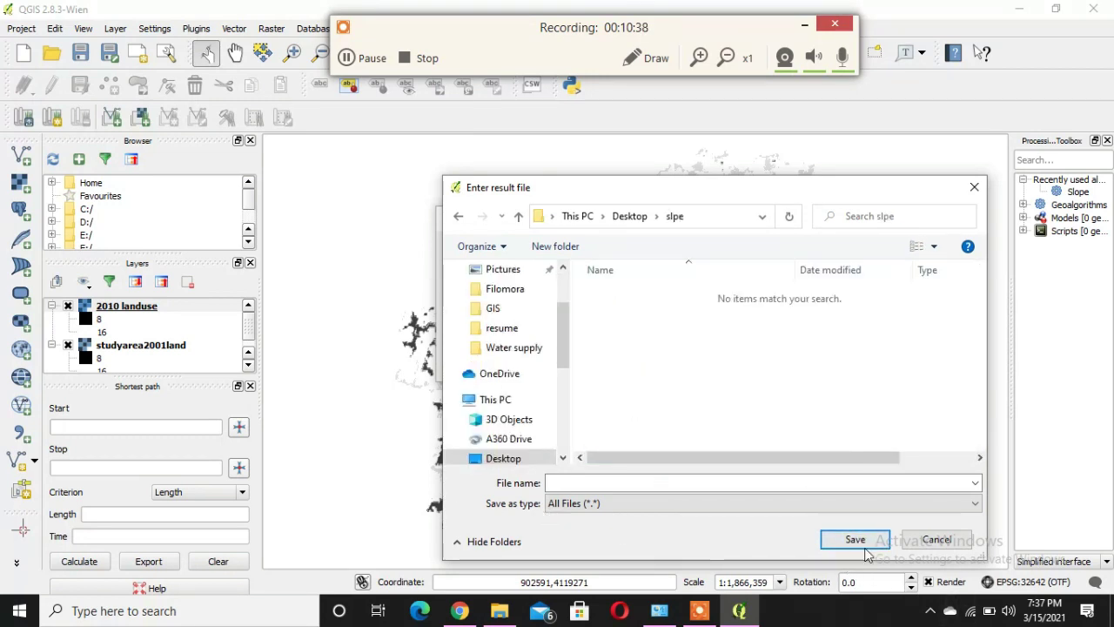
pyautogui.click(600, 484)
pyautogui.write('slope')
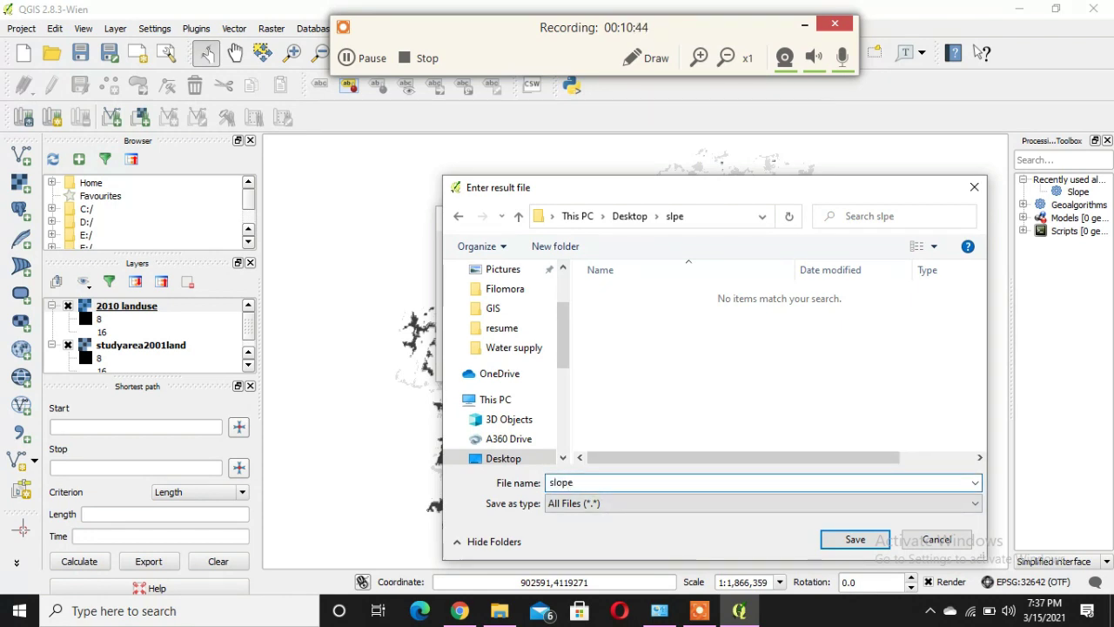
pyautogui.write('.tif')
pyautogui.click(856, 539)
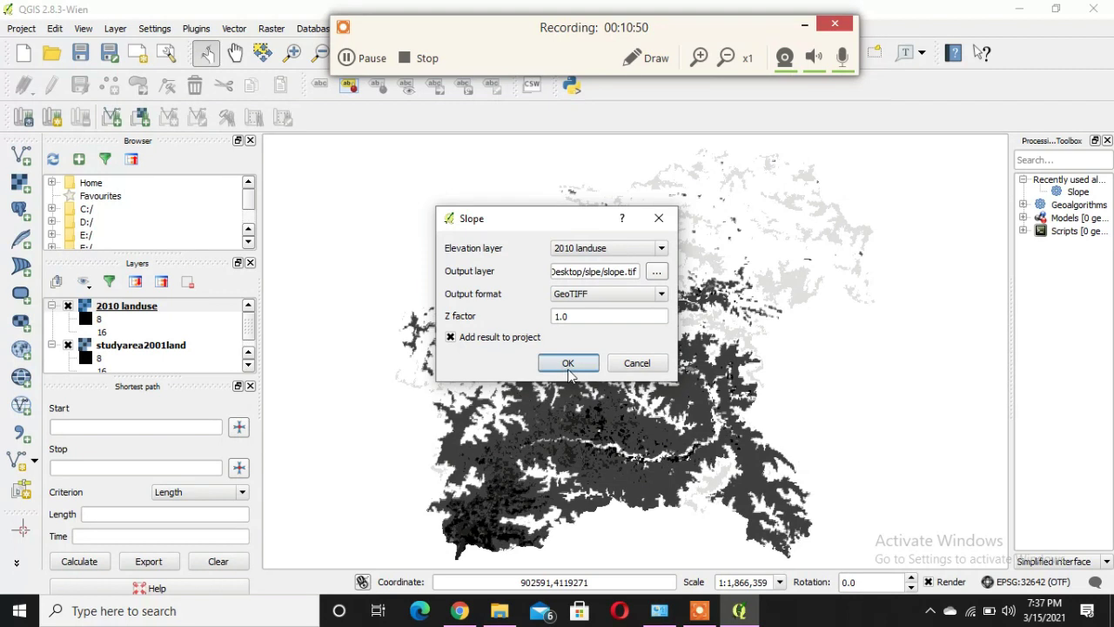
# Set the Slope output layer to slope.tiff in the slpe folder and run the slope calculation on the 2010 landuse raster.
pyautogui.click(656, 271)
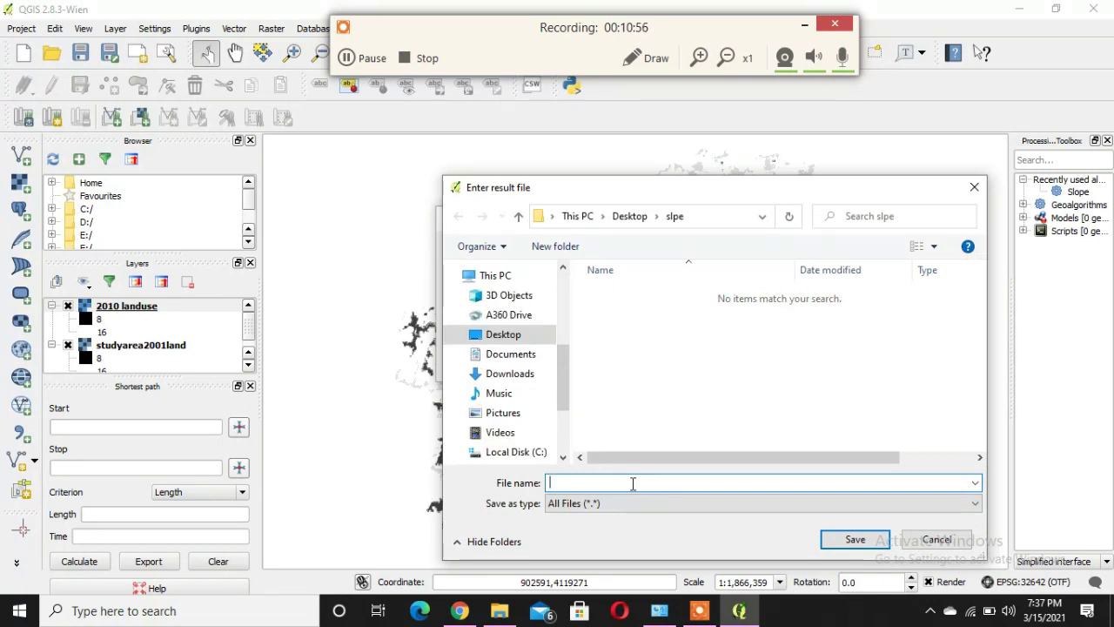
pyautogui.write('slope.tiff')
pyautogui.click(855, 539)
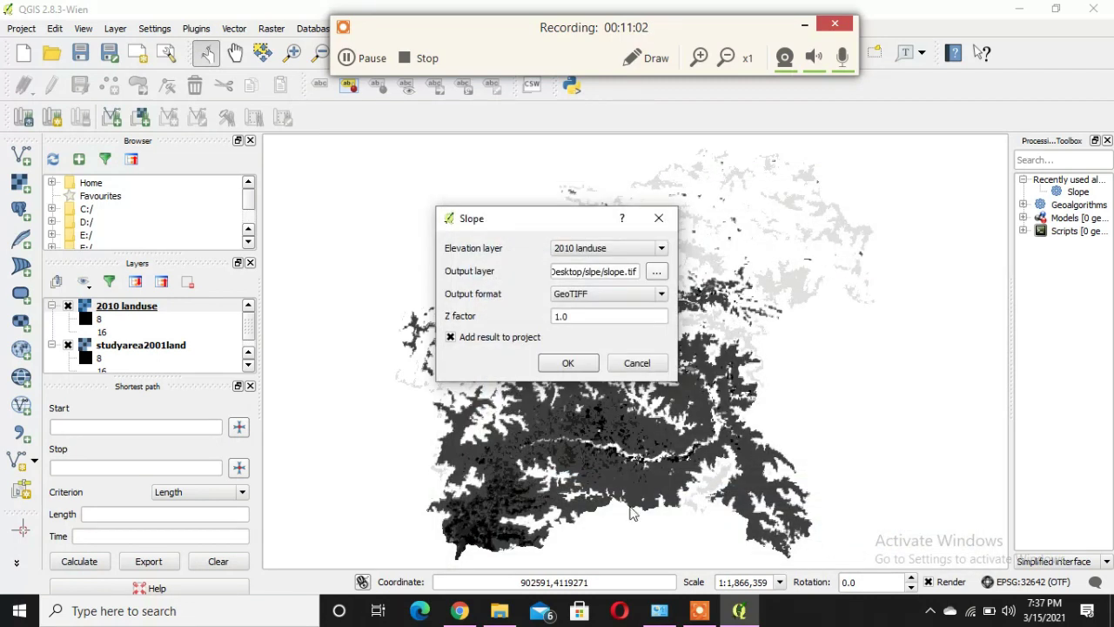
pyautogui.click(577, 364)
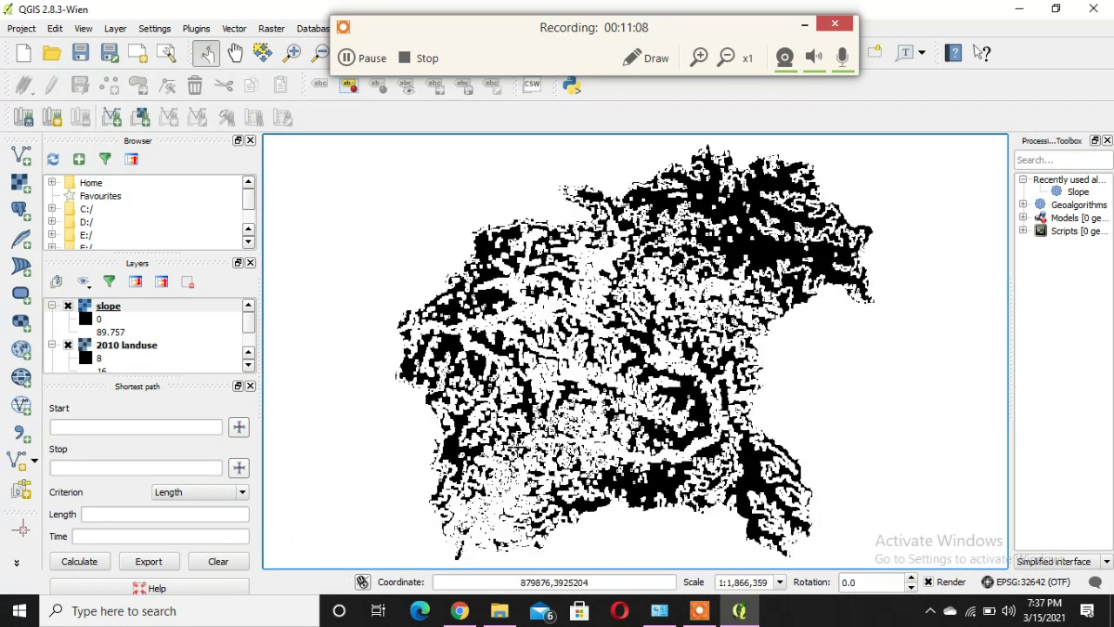
pyautogui.moveTo(468, 72); pyautogui.dragTo(565, 97)
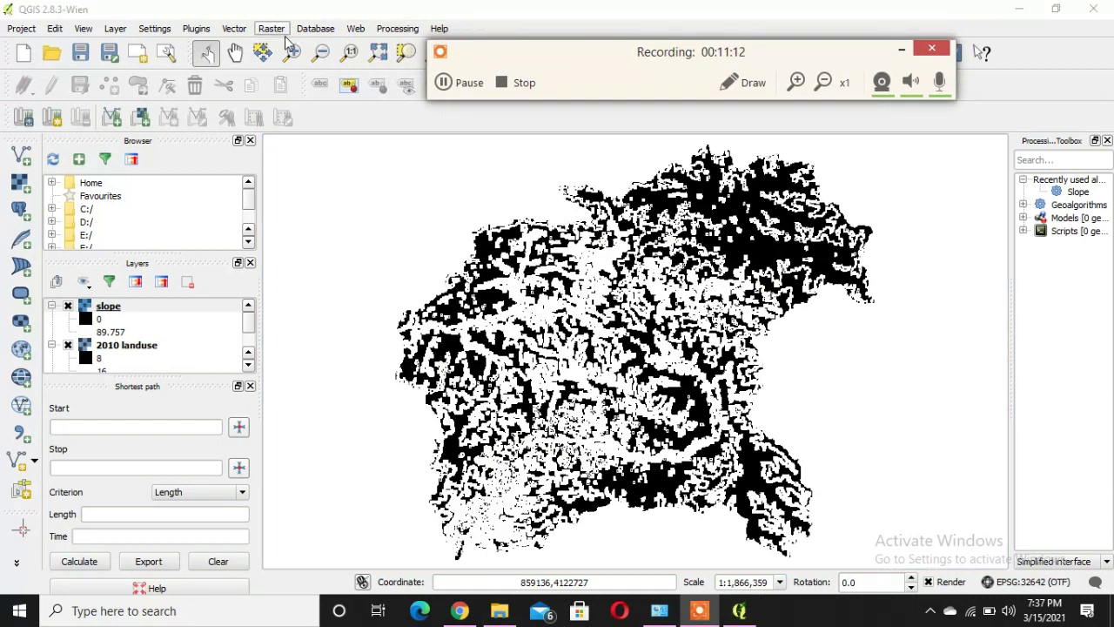
pyautogui.click(276, 31)
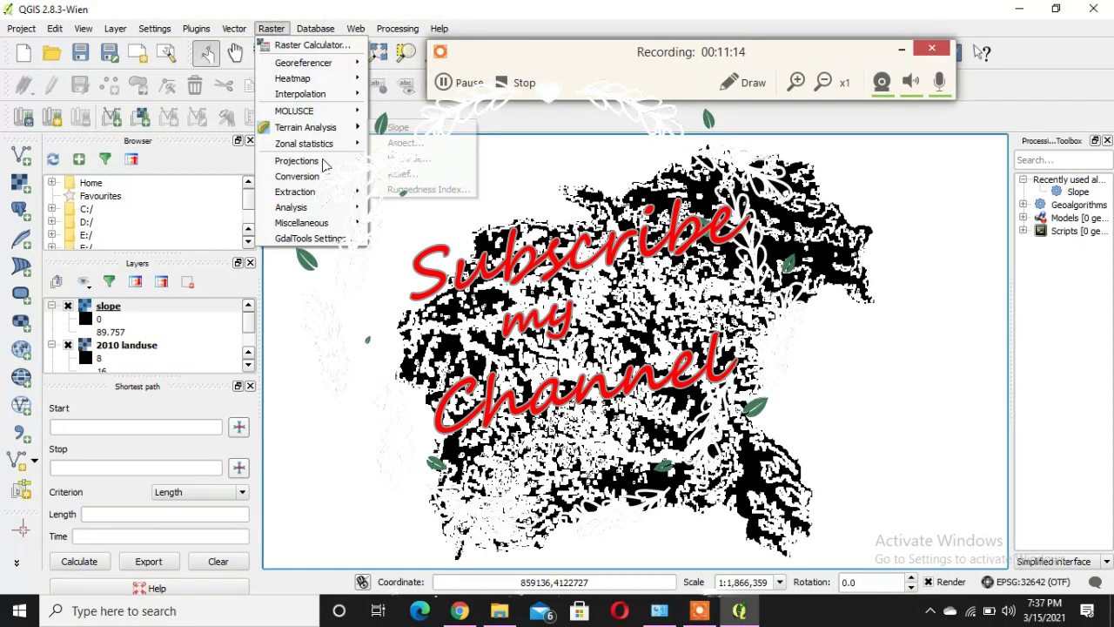
pyautogui.moveTo(365, 113)
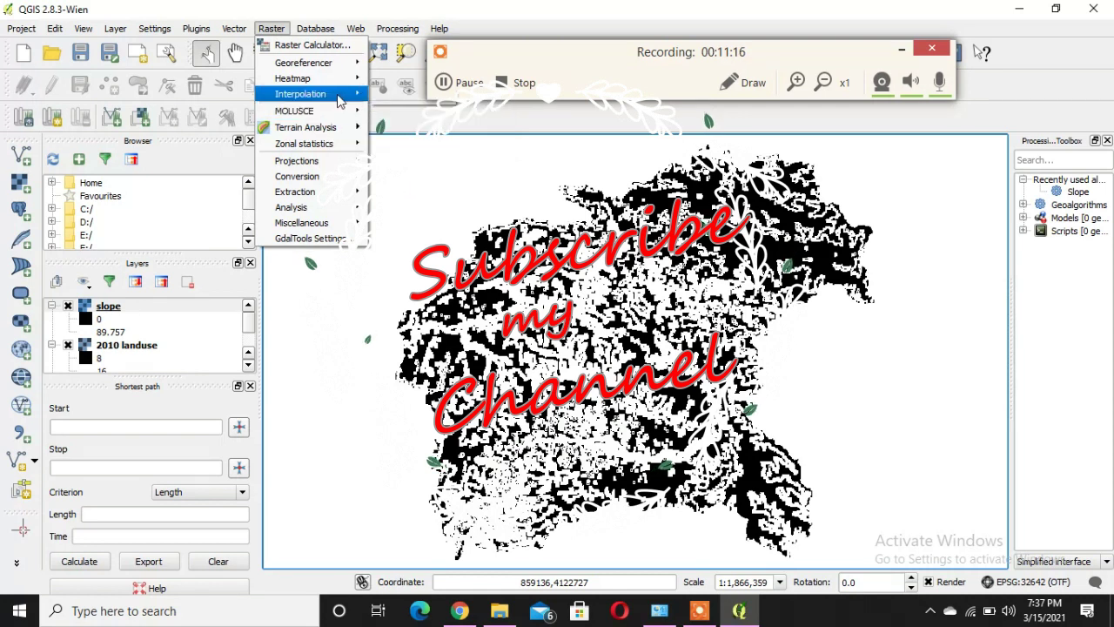
pyautogui.click(461, 83)
pyautogui.click(461, 83)
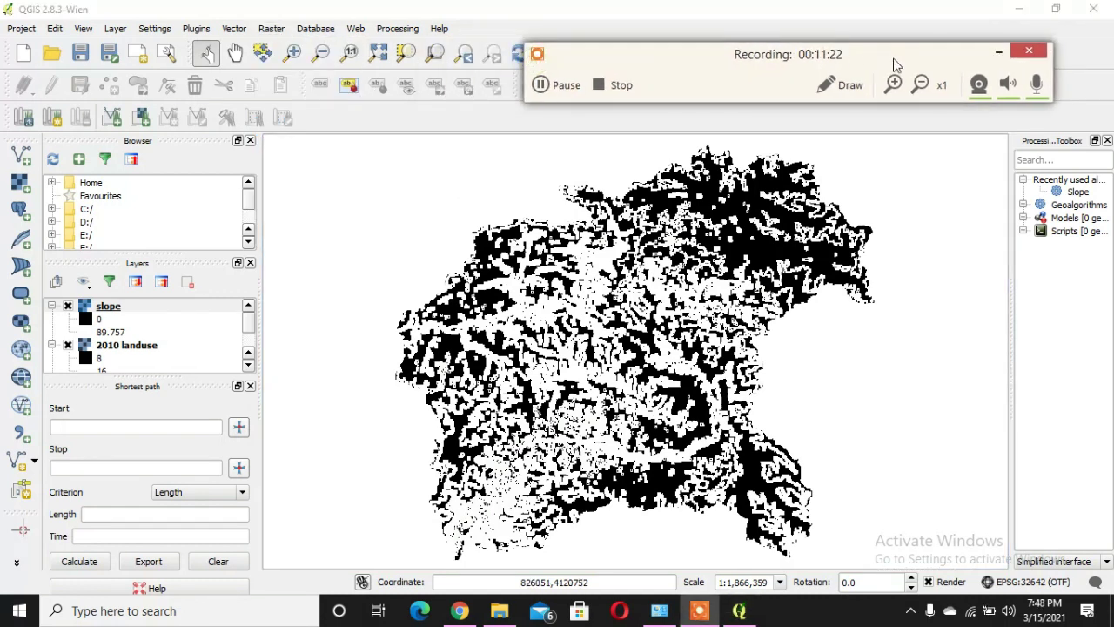
pyautogui.click(996, 52)
# Generate an aspect raster from the 2010 landuse layer with the Aspect terrain tool, saving it as aspect.tiff in the slpe folder.
pyautogui.click(269, 29)
pyautogui.click(272, 29)
pyautogui.click(273, 29)
pyautogui.moveTo(327, 130)
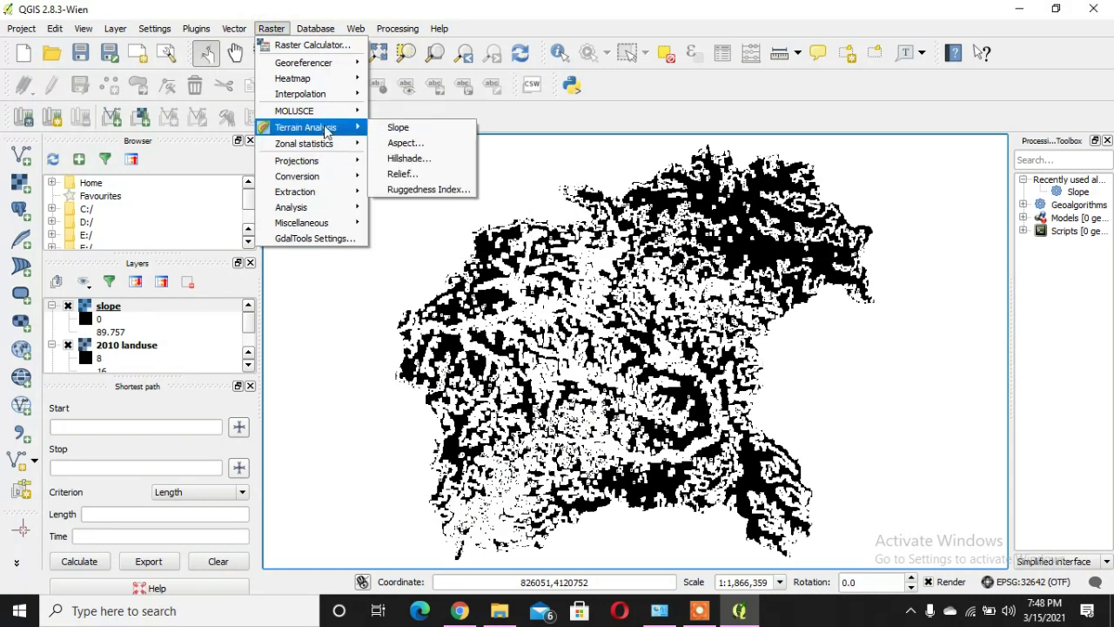
pyautogui.click(419, 145)
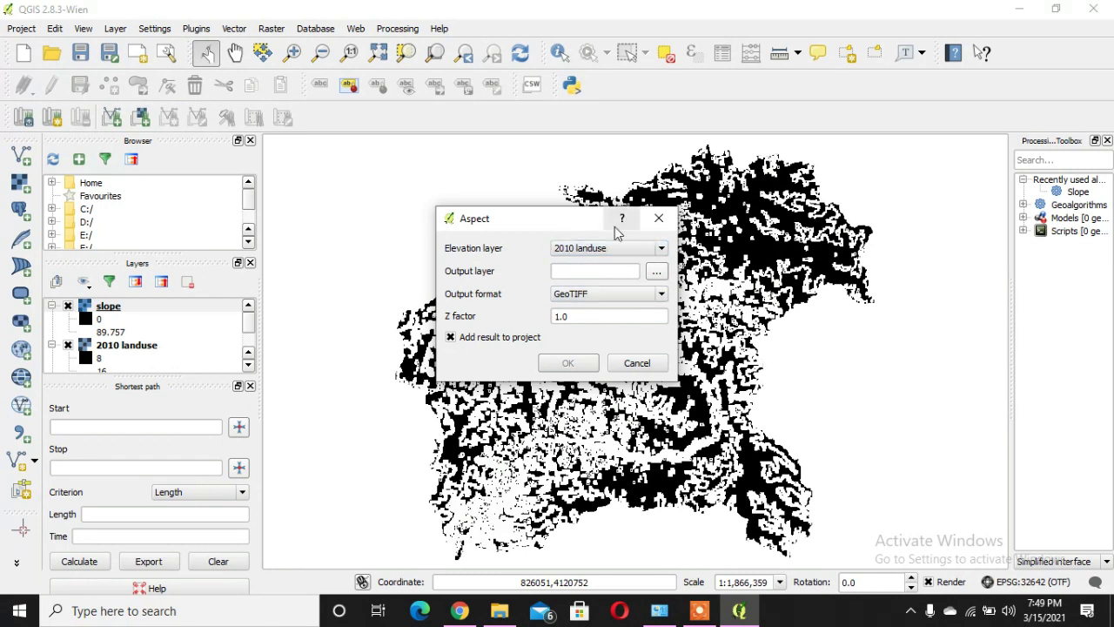
pyautogui.click(656, 273)
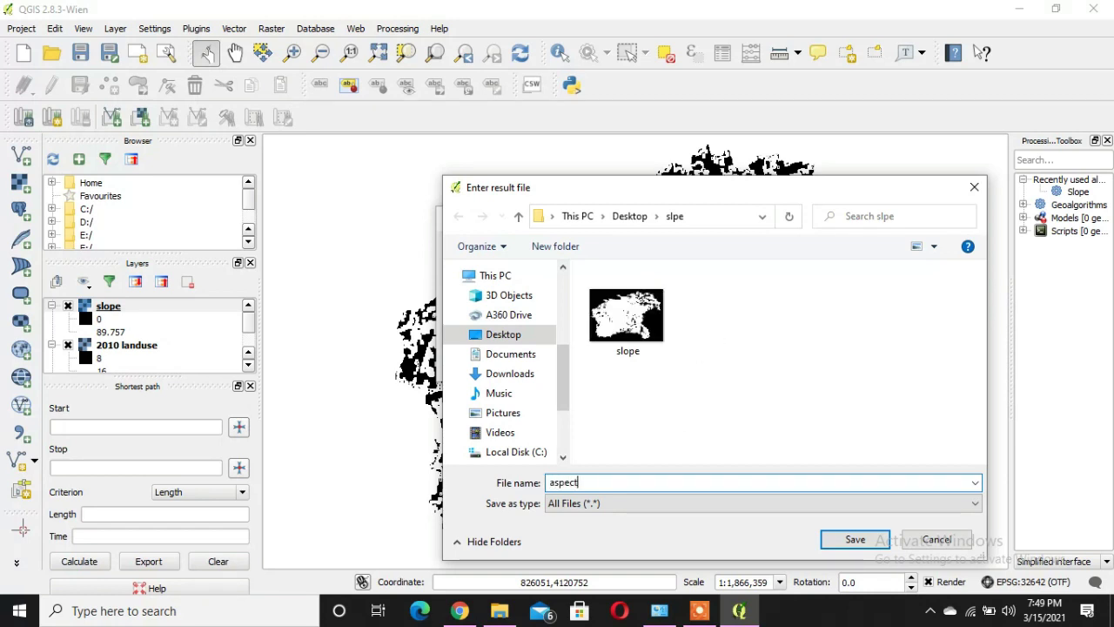
pyautogui.write('.tiff')
pyautogui.press('Return')
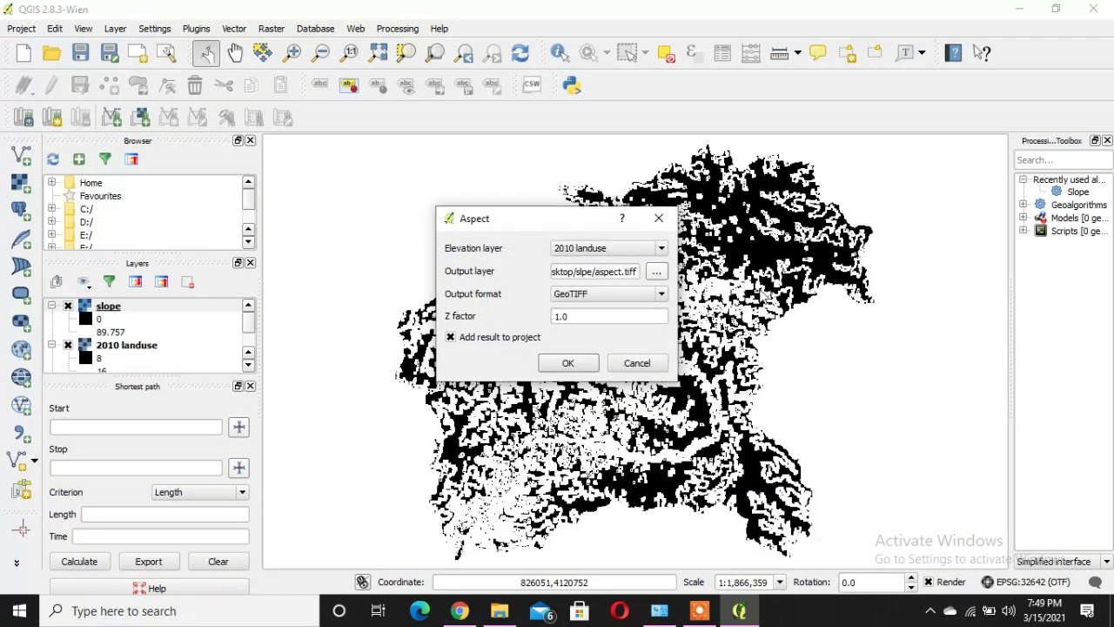
pyautogui.click(550, 365)
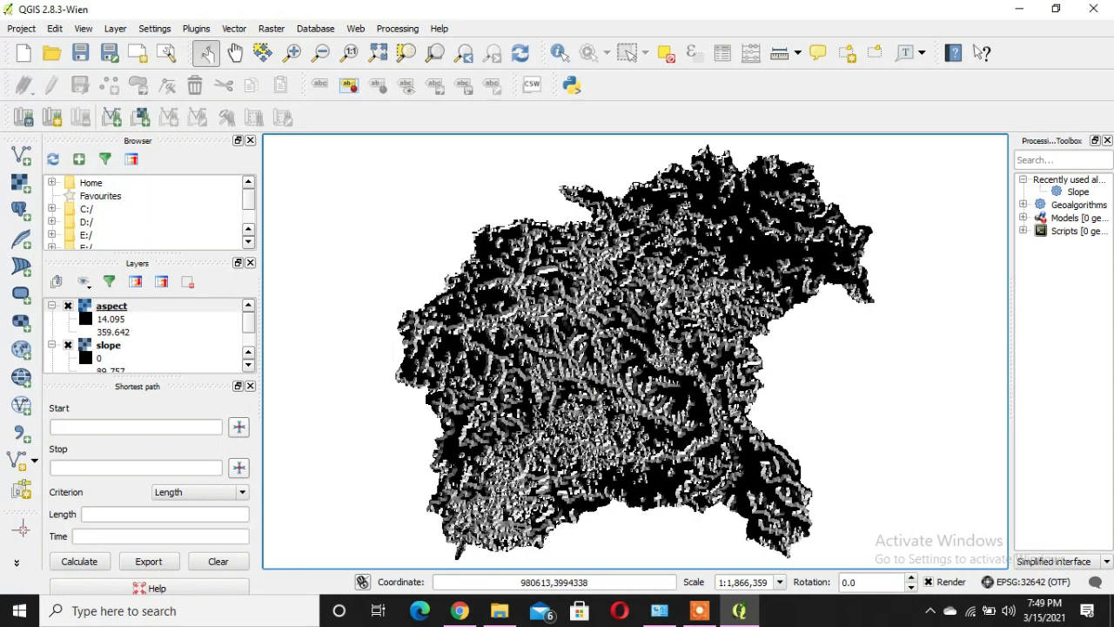
# Hide the slope, 2010 landuse and studyarea2001land layers in the map.
pyautogui.click(68, 345)
pyautogui.scroll(-2, 70, 348)
pyautogui.click(67, 306)
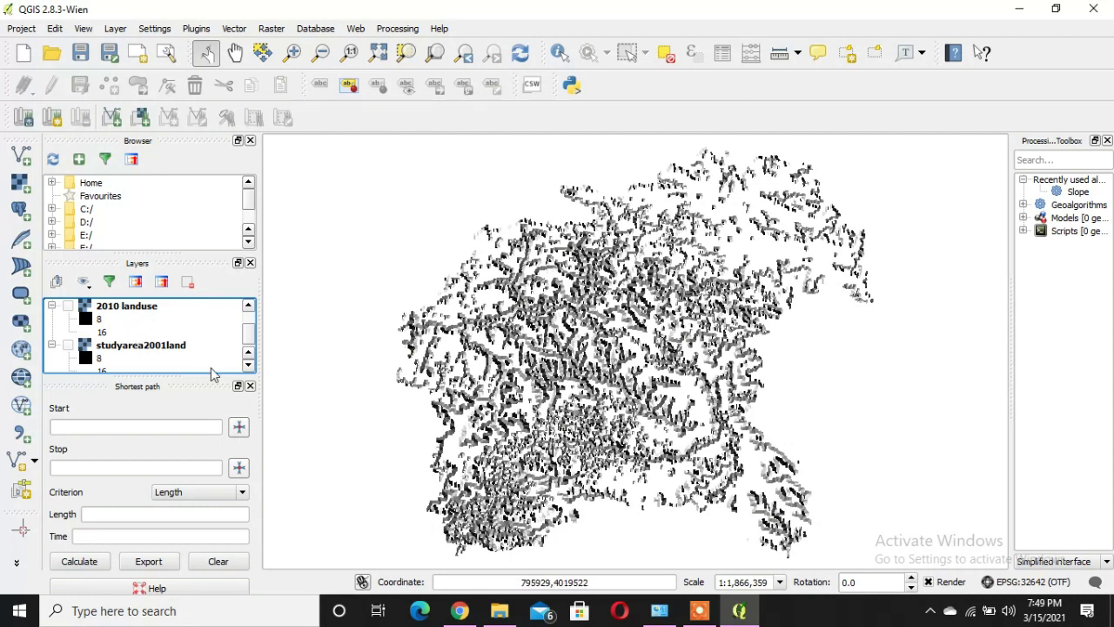
pyautogui.scroll(-2, 100, 338)
pyautogui.scroll(2, 104, 336)
# Open the MOLUSCE plugin window.
pyautogui.click(269, 30)
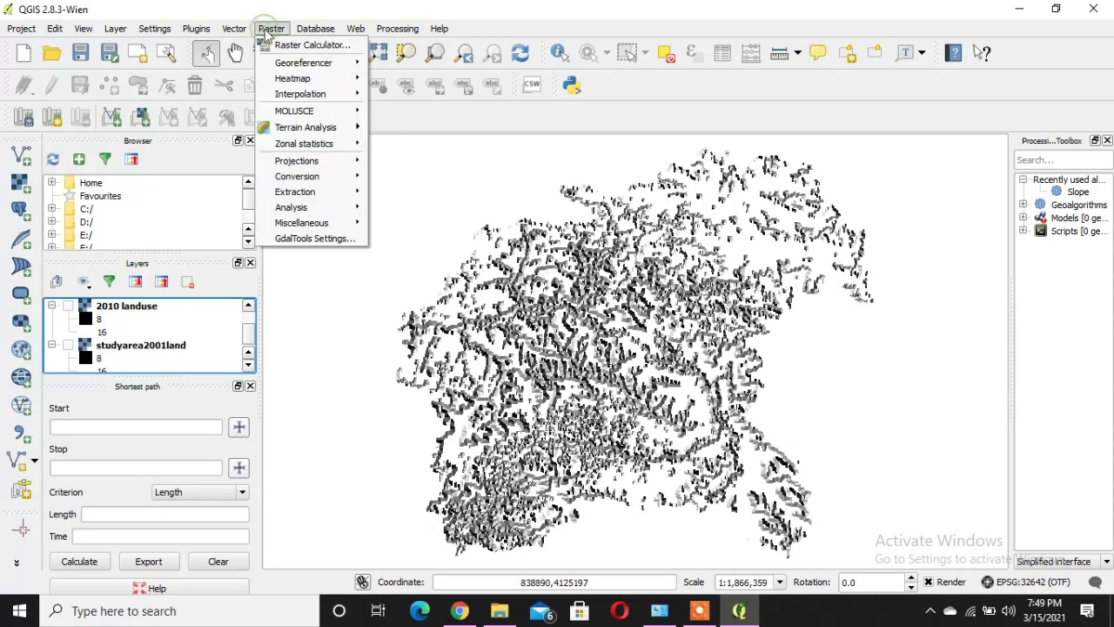
pyautogui.moveTo(296, 111)
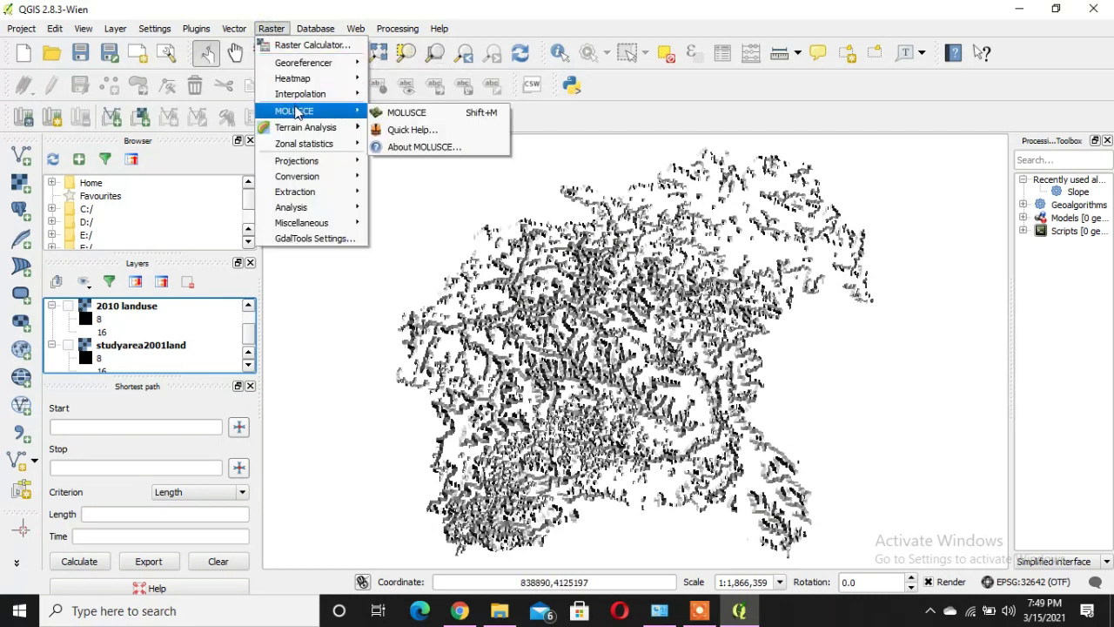
pyautogui.click(406, 112)
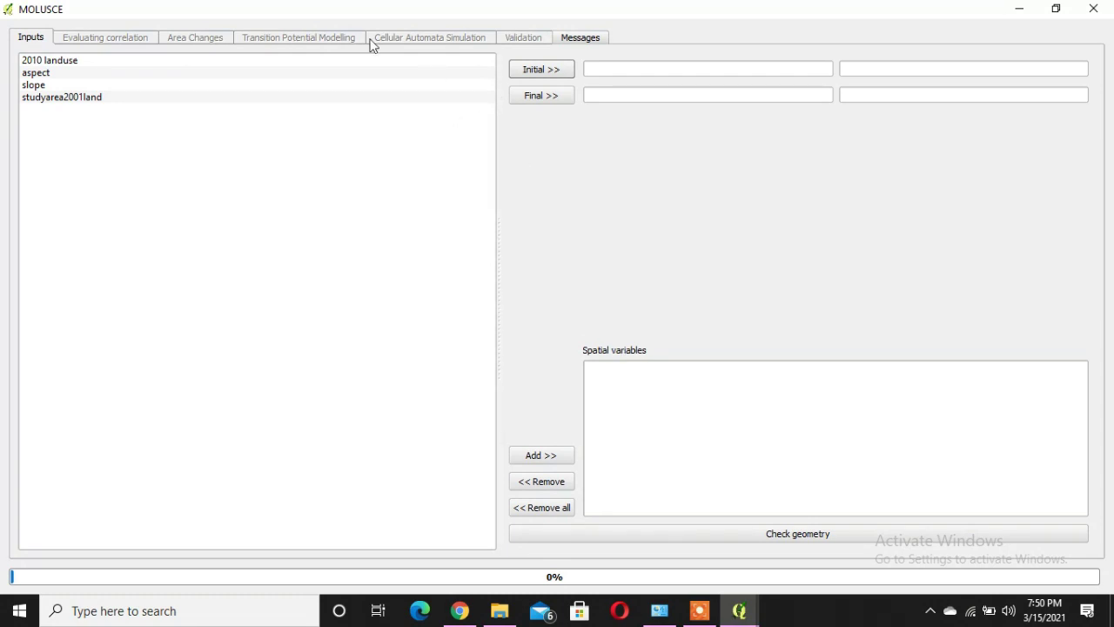
# Assign studyarea2001land as the initial raster and 2010 landuse as the final raster in the MOLUSCE inputs.
pyautogui.click(52, 62)
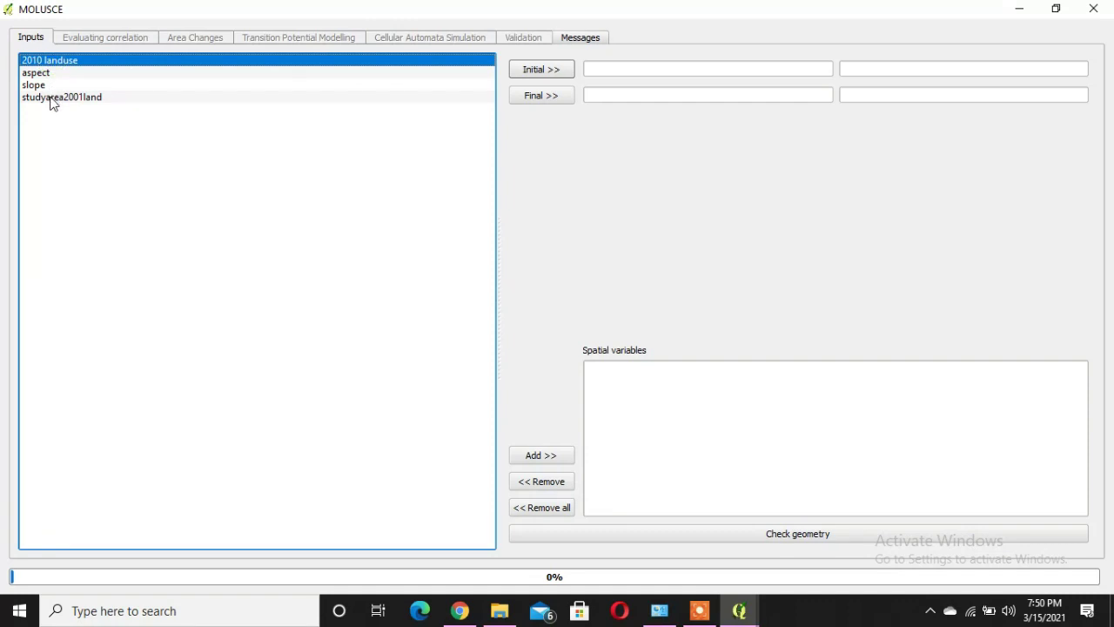
pyautogui.click(49, 98)
pyautogui.click(560, 71)
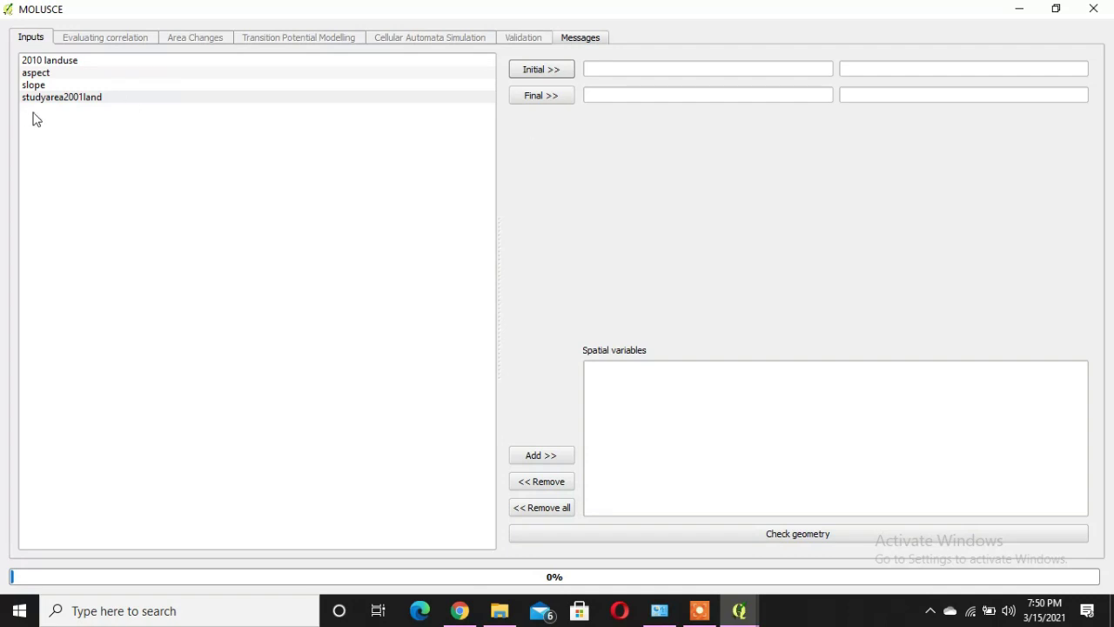
pyautogui.click(51, 61)
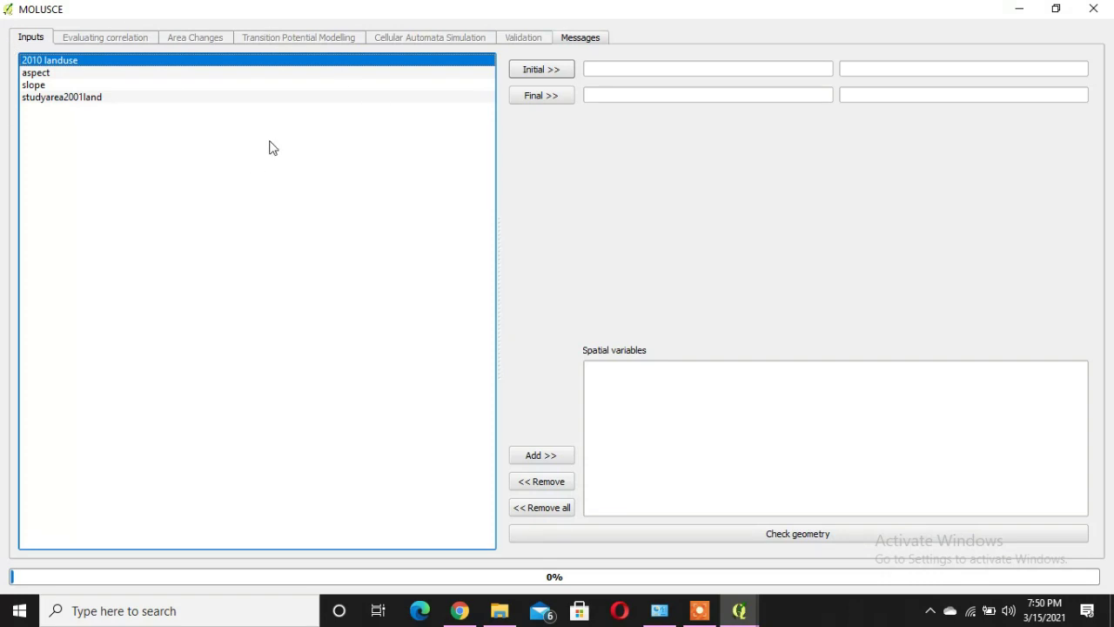
pyautogui.click(97, 98)
pyautogui.click(541, 75)
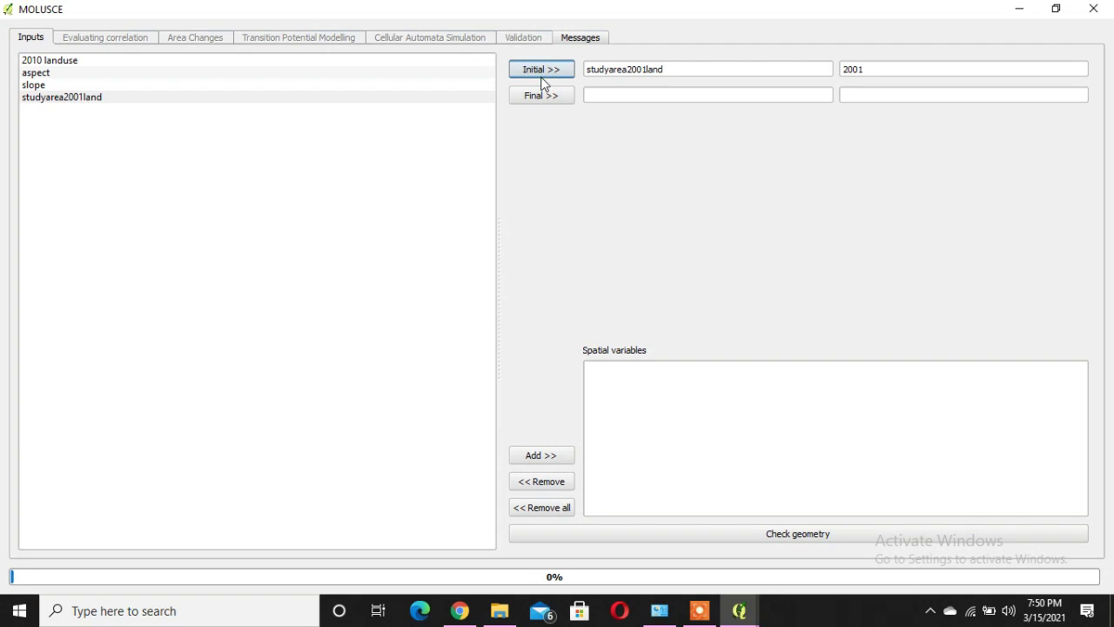
pyautogui.click(74, 62)
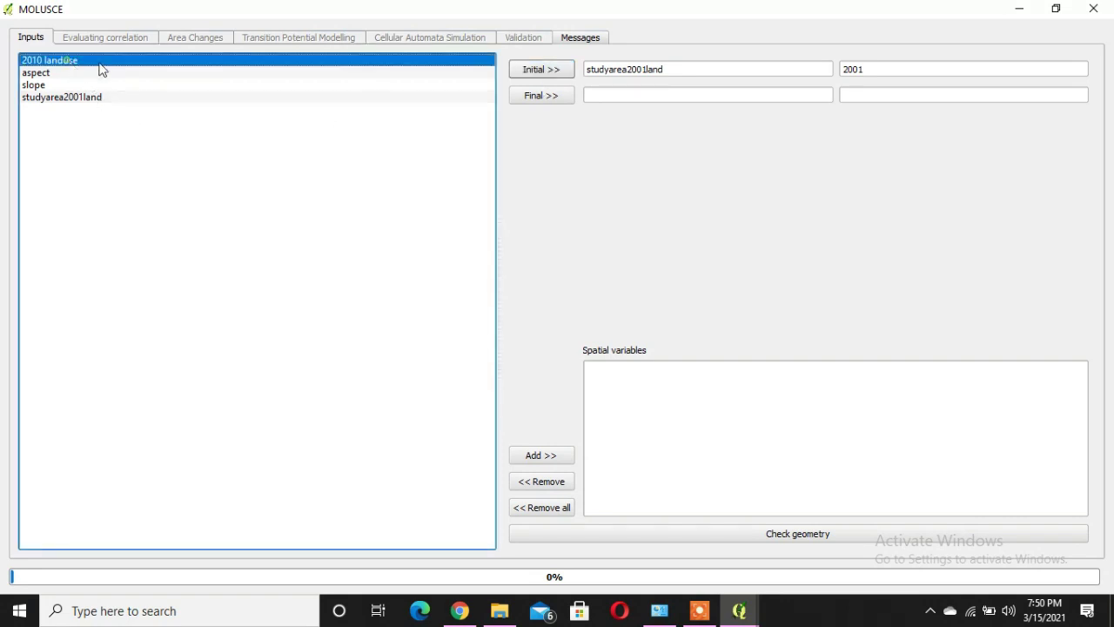
pyautogui.click(548, 99)
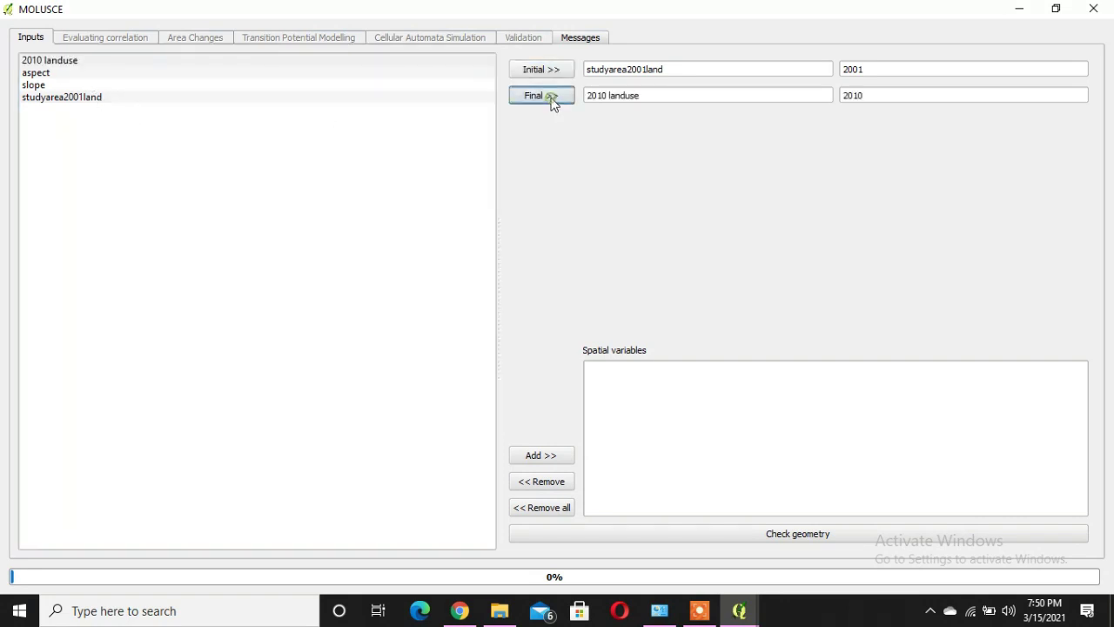
# Add the slope and aspect rasters as spatial variables and run the geometry check on the inputs.
pyautogui.click(39, 86)
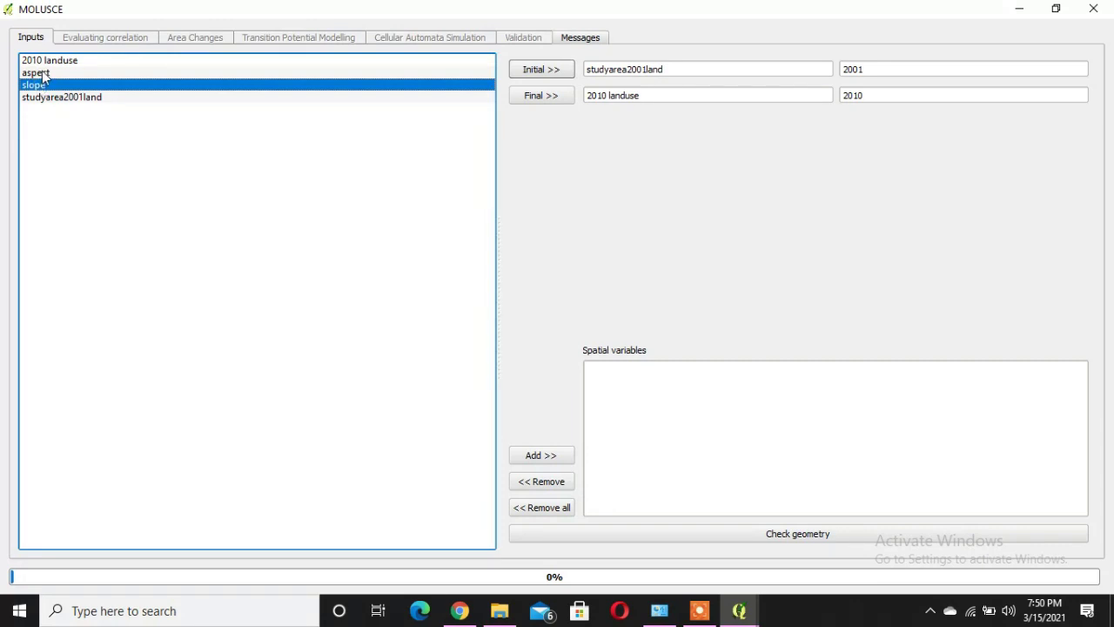
pyautogui.keyDown('ctrl'); pyautogui.click(39, 73); pyautogui.keyUp('ctrl')
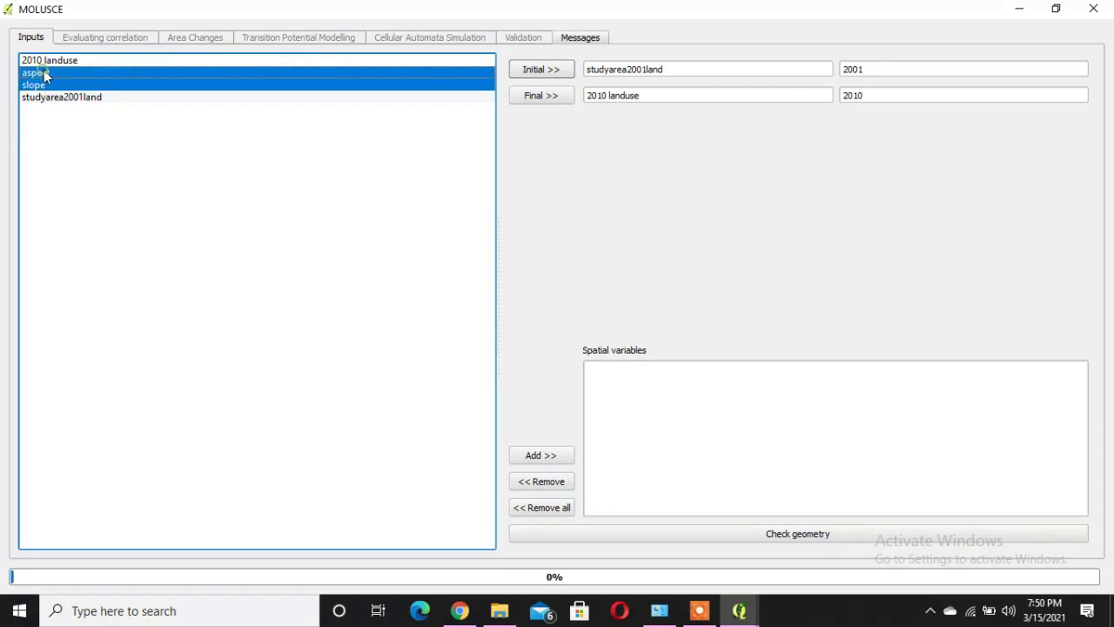
pyautogui.click(554, 459)
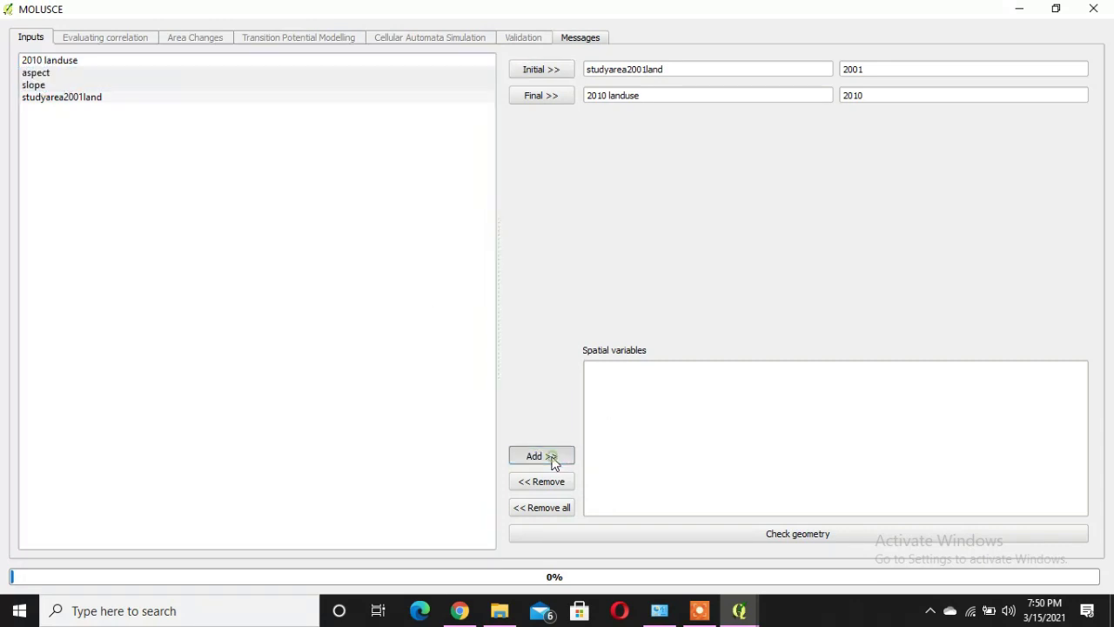
pyautogui.click(739, 530)
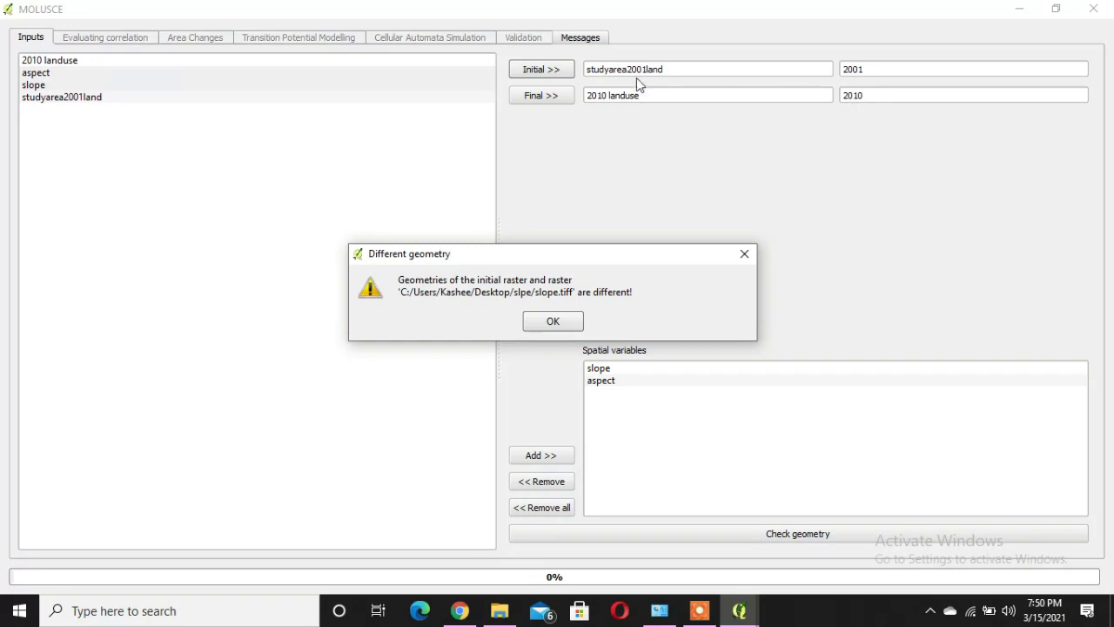
pyautogui.click(554, 322)
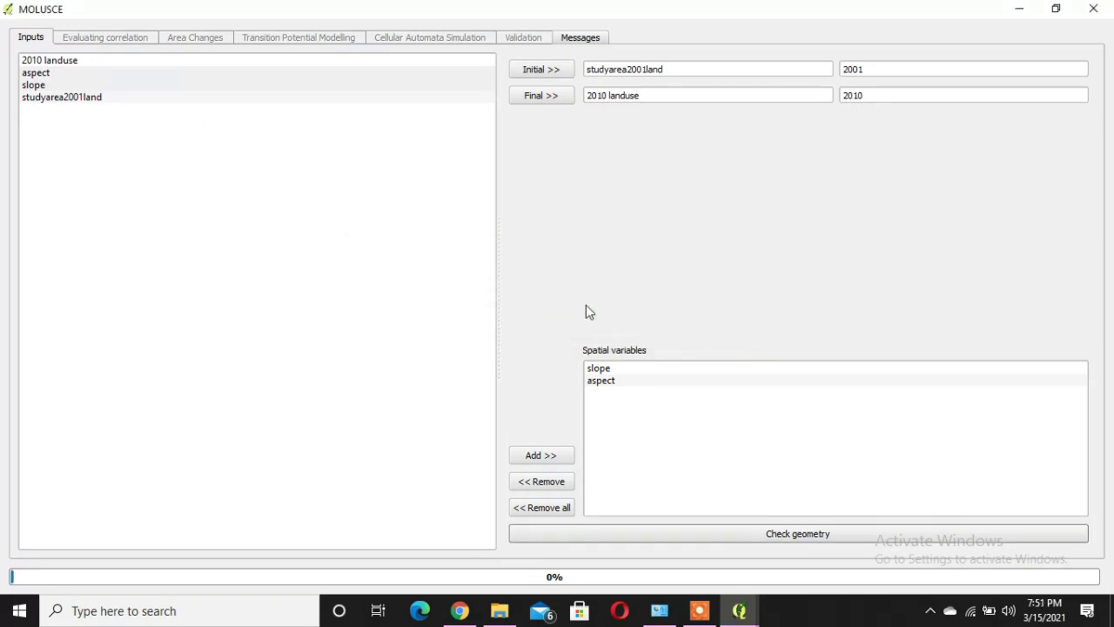
# Close MOLUSCE and remove the studyarea2001land layer from the project.
pyautogui.click(1095, 9)
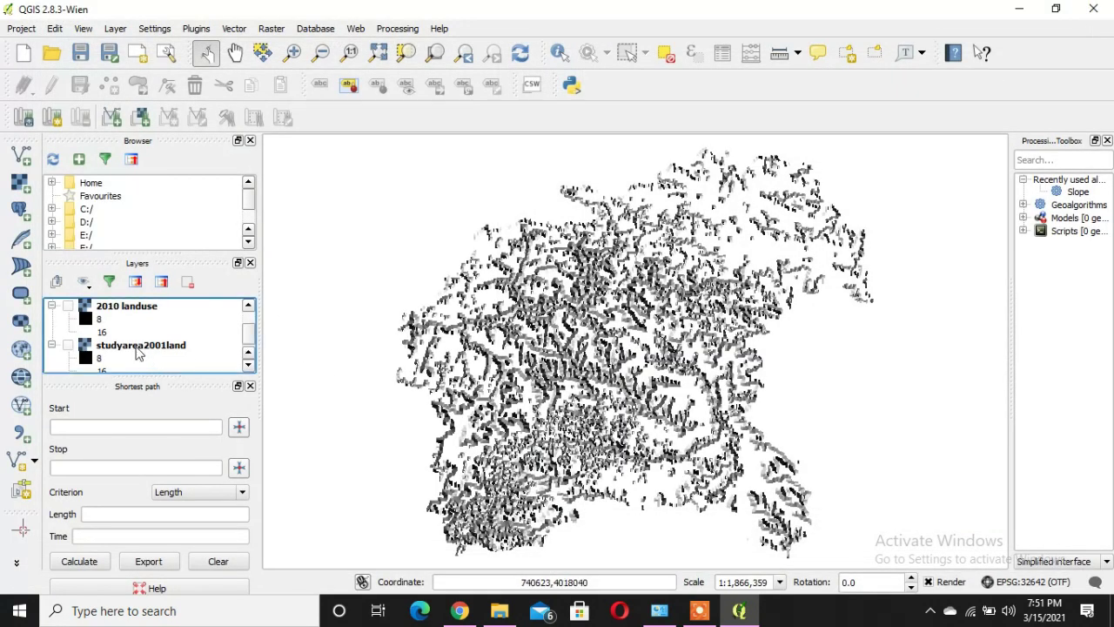
pyautogui.click(137, 349)
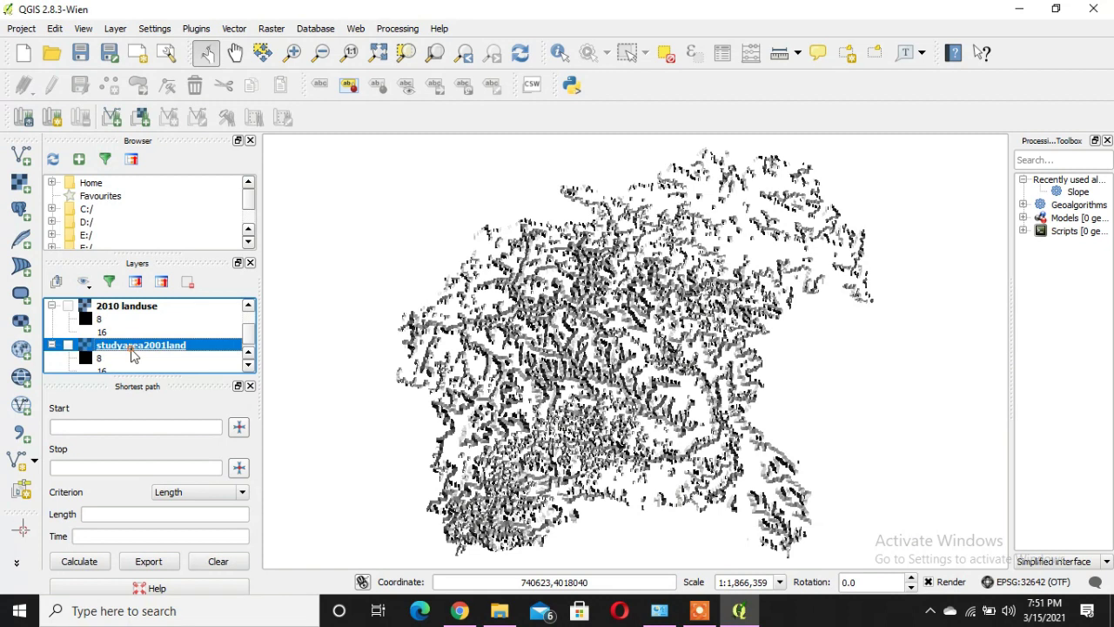
pyautogui.rightClick(131, 347)
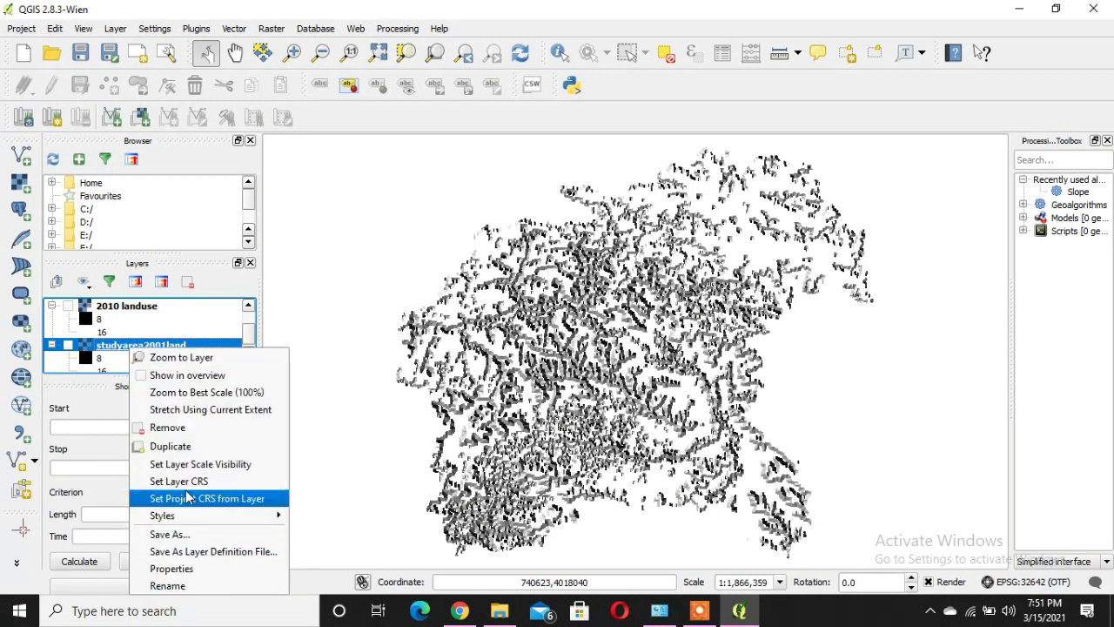
pyautogui.click(170, 428)
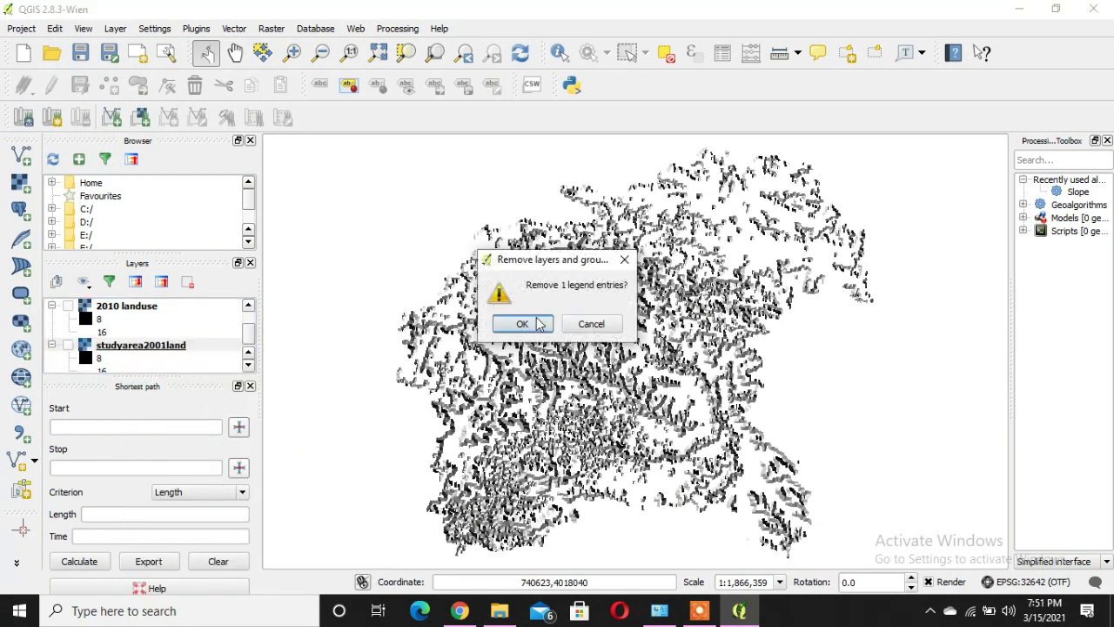
pyautogui.click(522, 324)
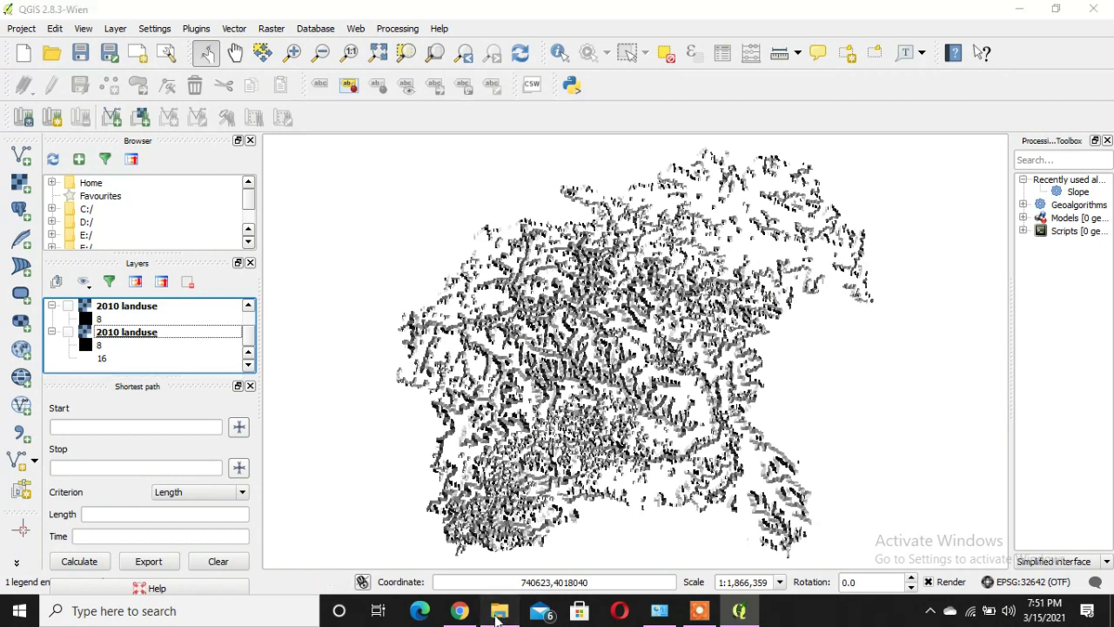
# Load the Extract_tif61 raster from the 2015raster folder of the landuseraster data into the QGIS project.
pyautogui.click(498, 617)
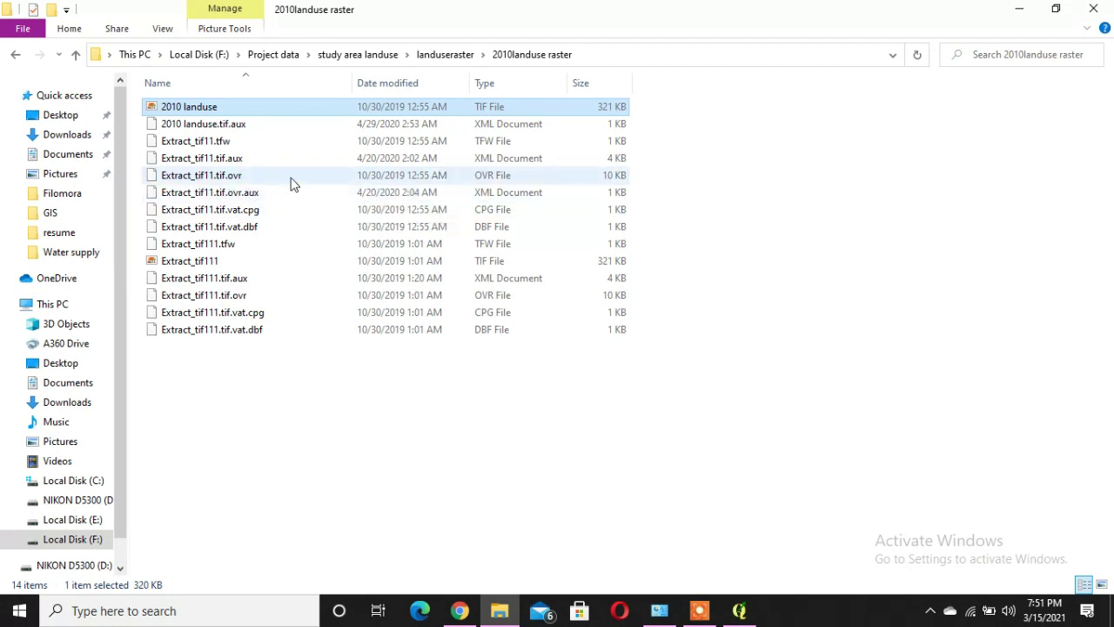
pyautogui.click(84, 55)
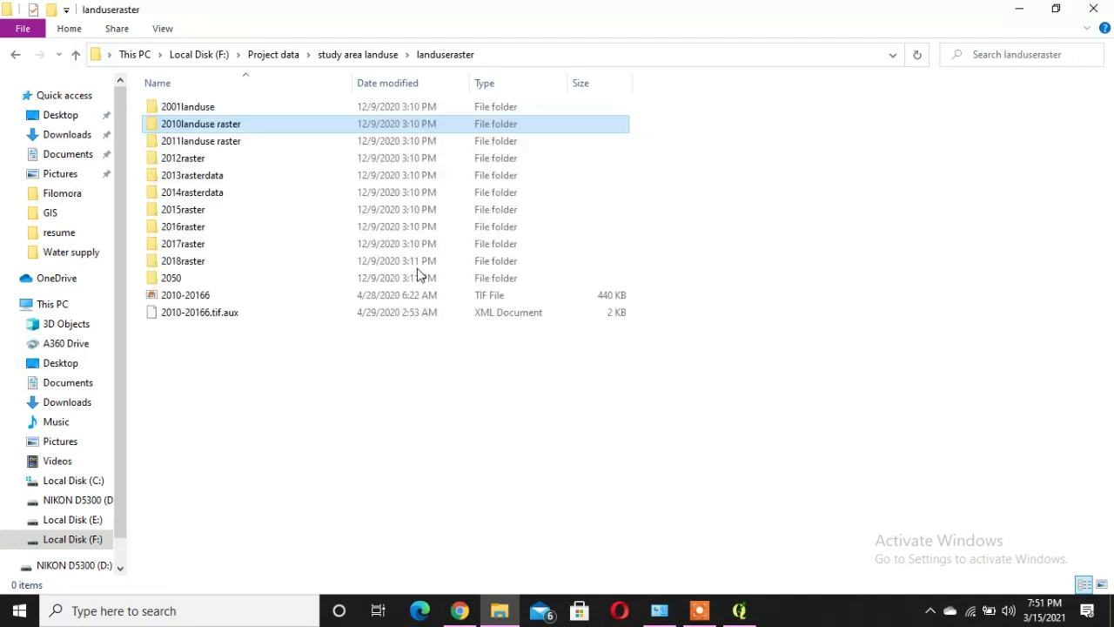
pyautogui.doubleClick(185, 214)
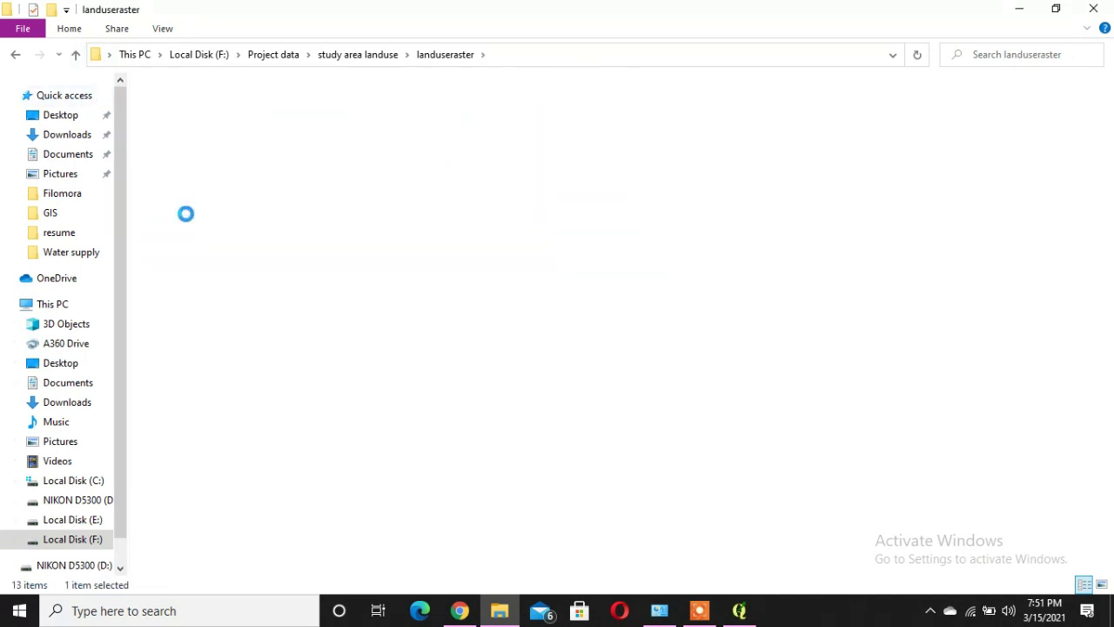
pyautogui.click(196, 123)
pyautogui.moveTo(187, 124); pyautogui.dragTo(739, 615)
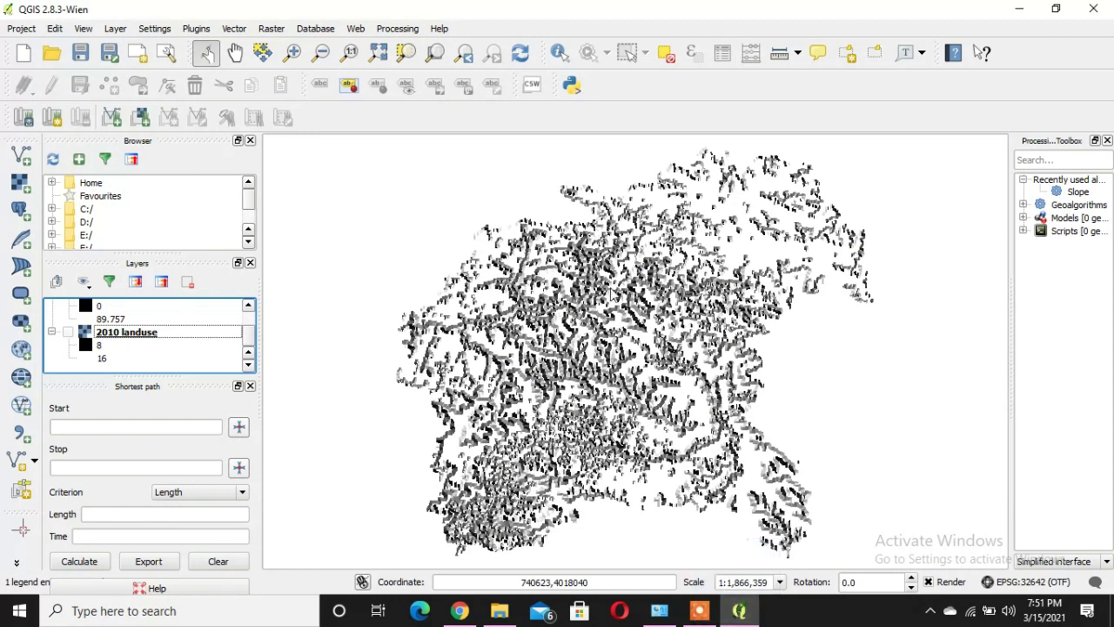
pyautogui.moveTo(611, 294); pyautogui.dragTo(630, 427)
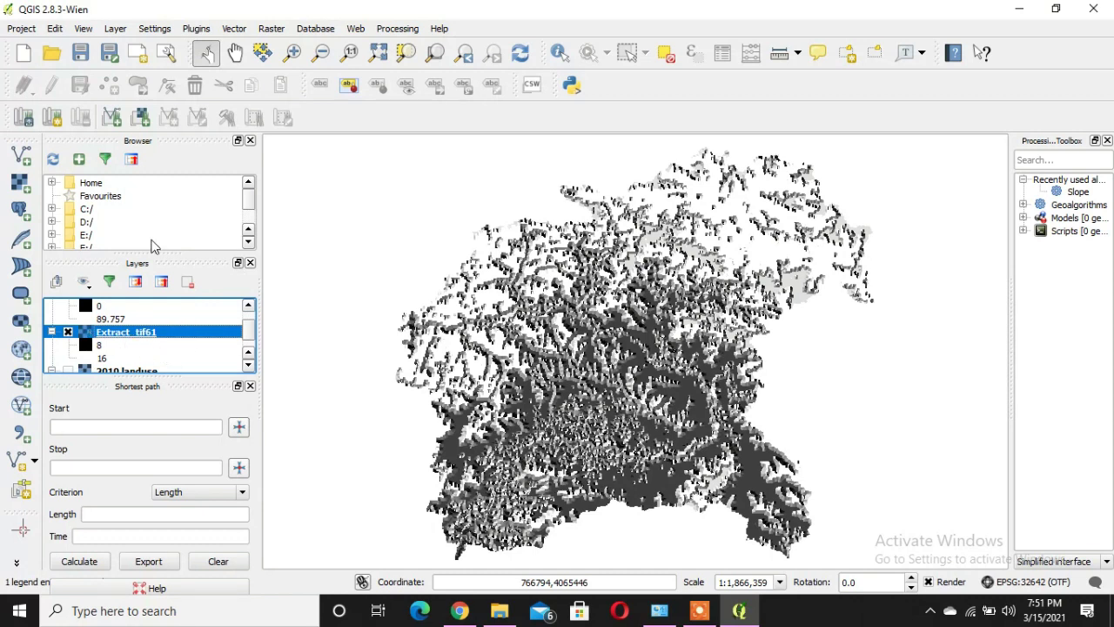
# Reopen the MOLUSCE plugin window.
pyautogui.click(271, 28)
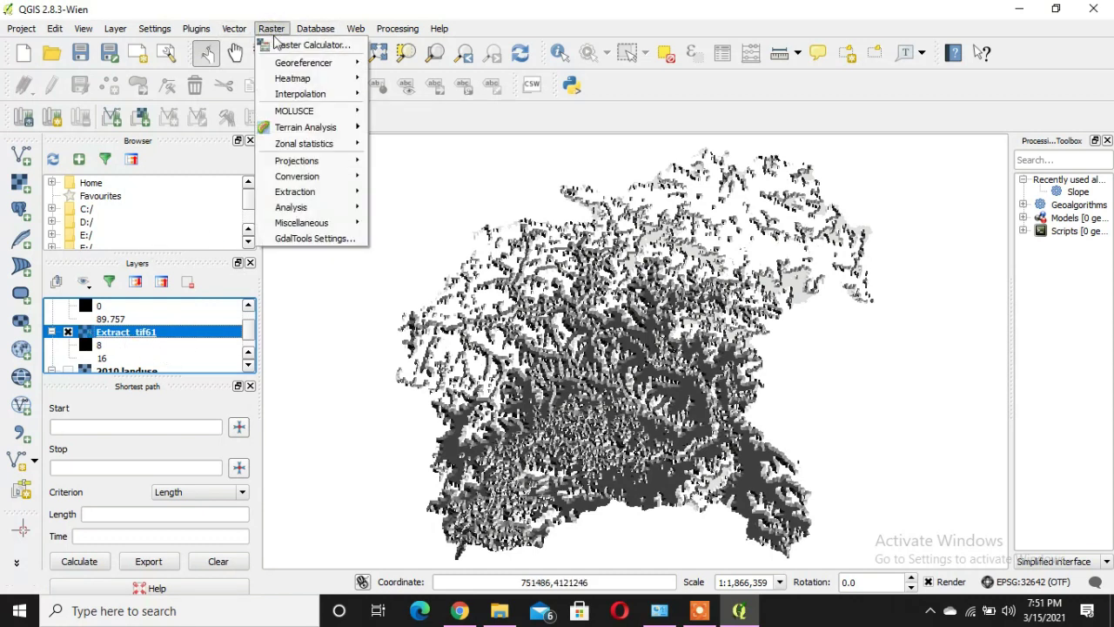
pyautogui.moveTo(296, 110)
pyautogui.click(393, 113)
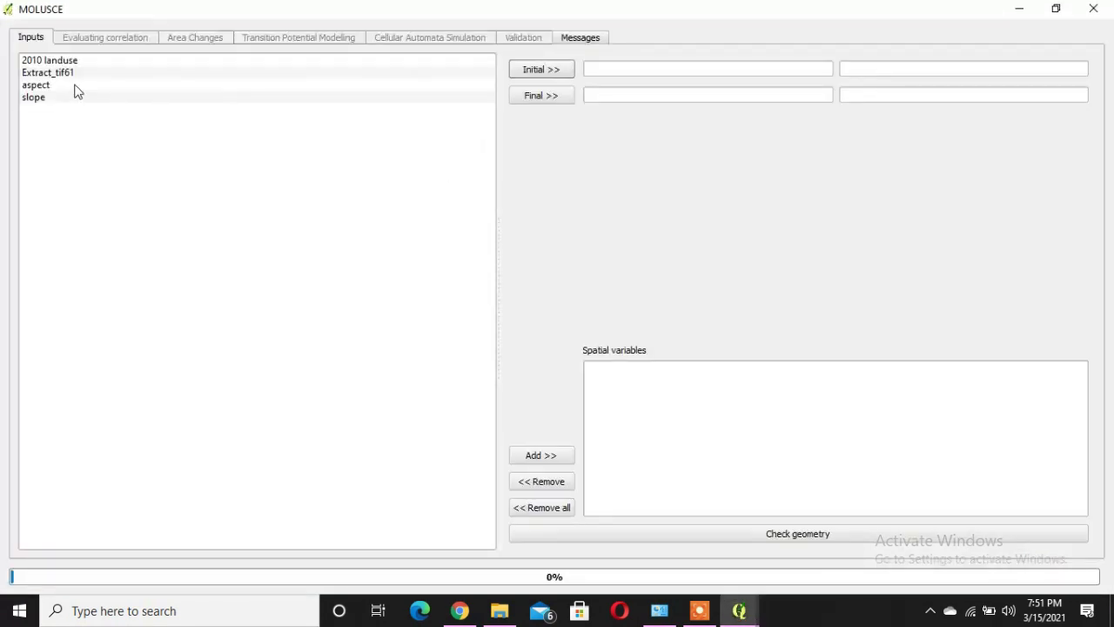
# Assign 2010 landuse as the initial raster and Extract_tif61 as the final raster, with 2015 as the final year.
pyautogui.click(55, 61)
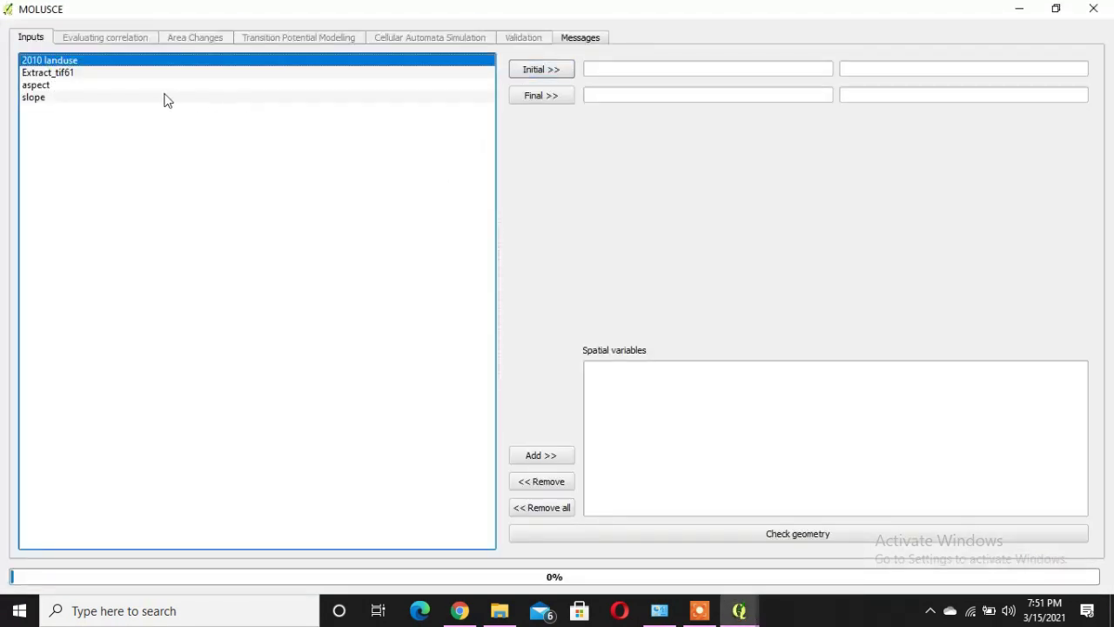
pyautogui.click(52, 75)
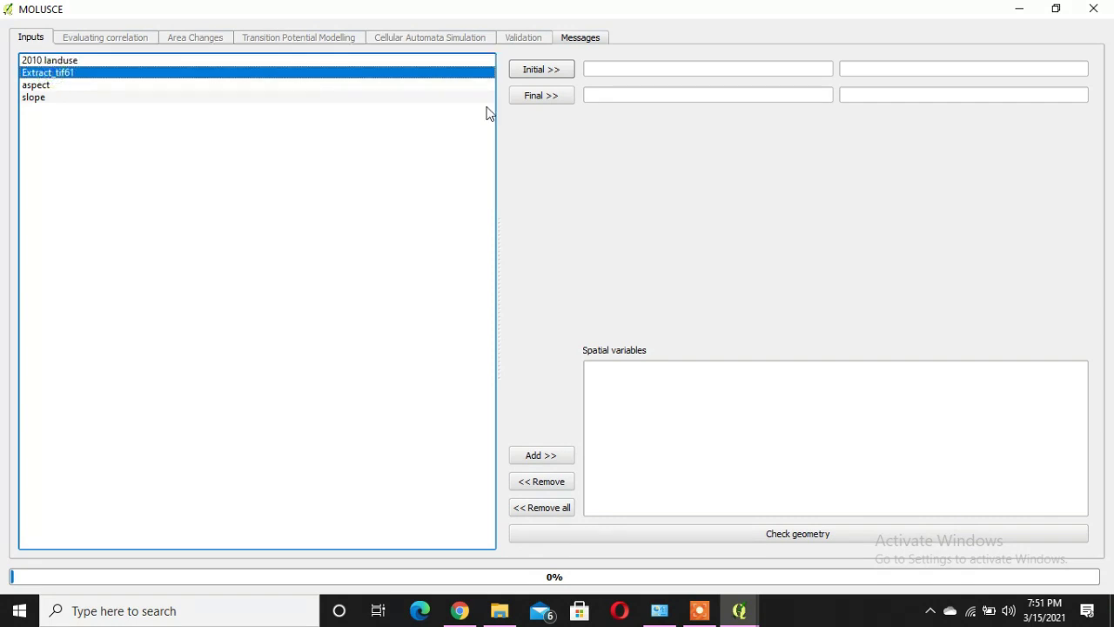
pyautogui.click(531, 95)
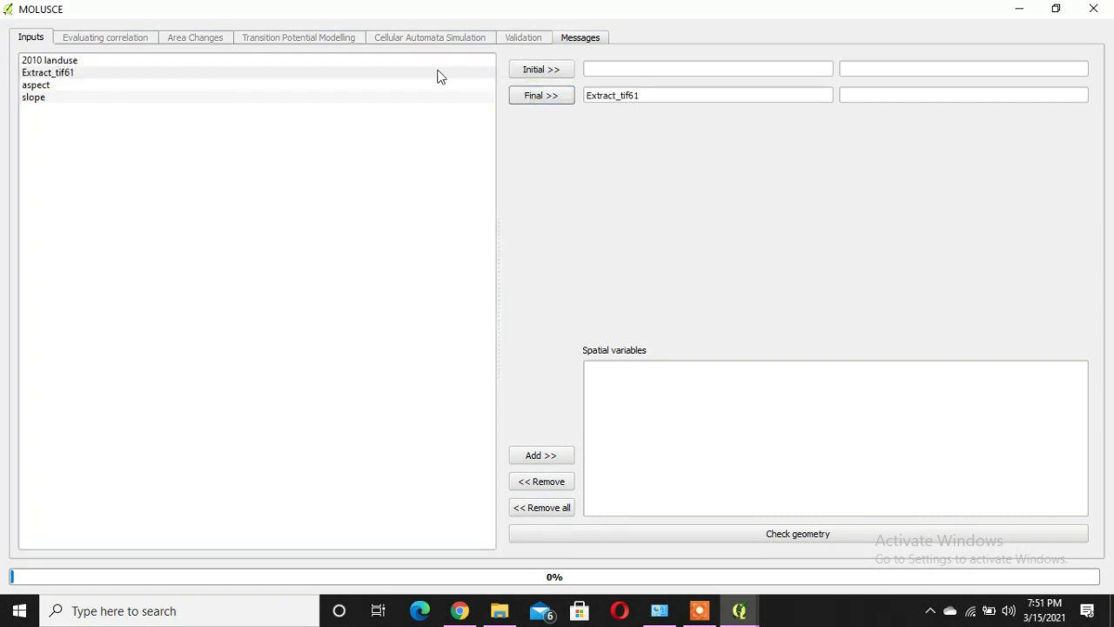
pyautogui.click(204, 60)
pyautogui.click(538, 73)
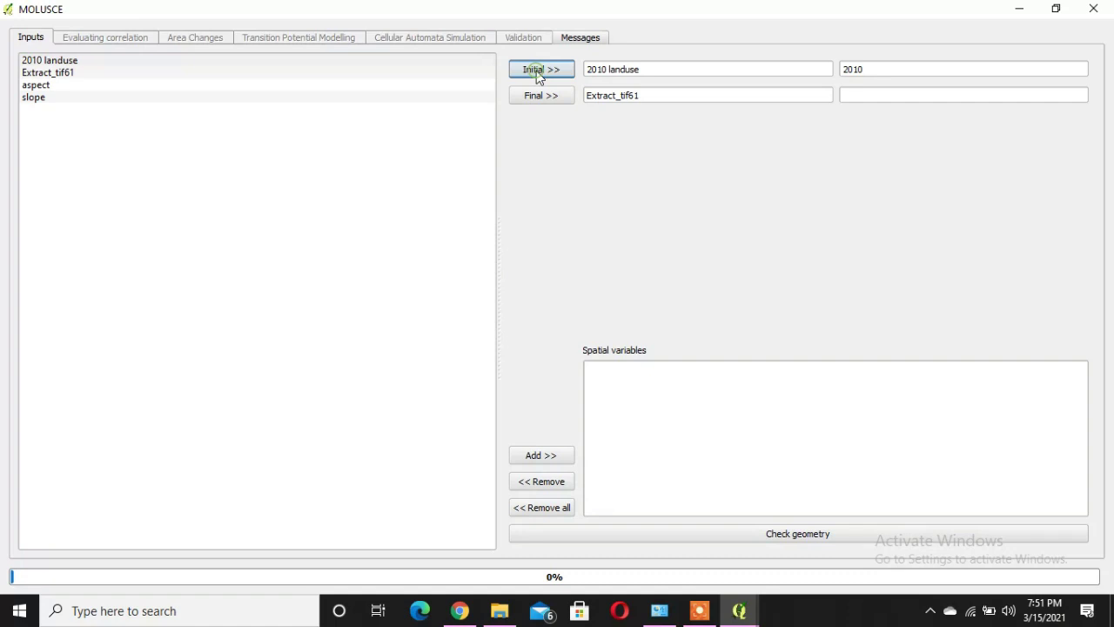
pyautogui.click(53, 73)
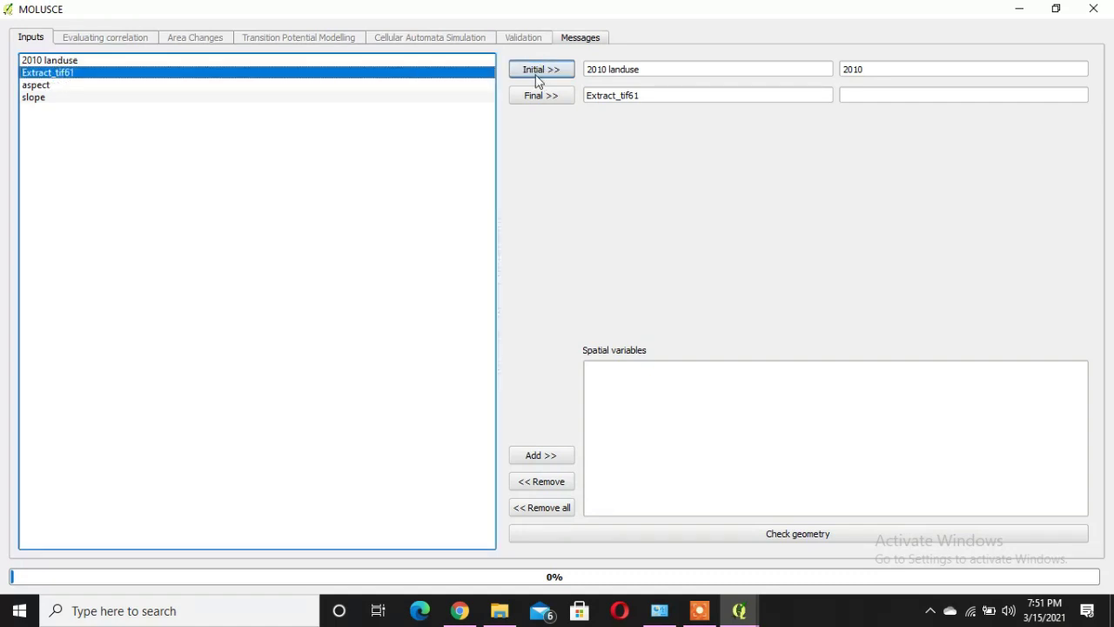
pyautogui.click(534, 96)
pyautogui.click(869, 94)
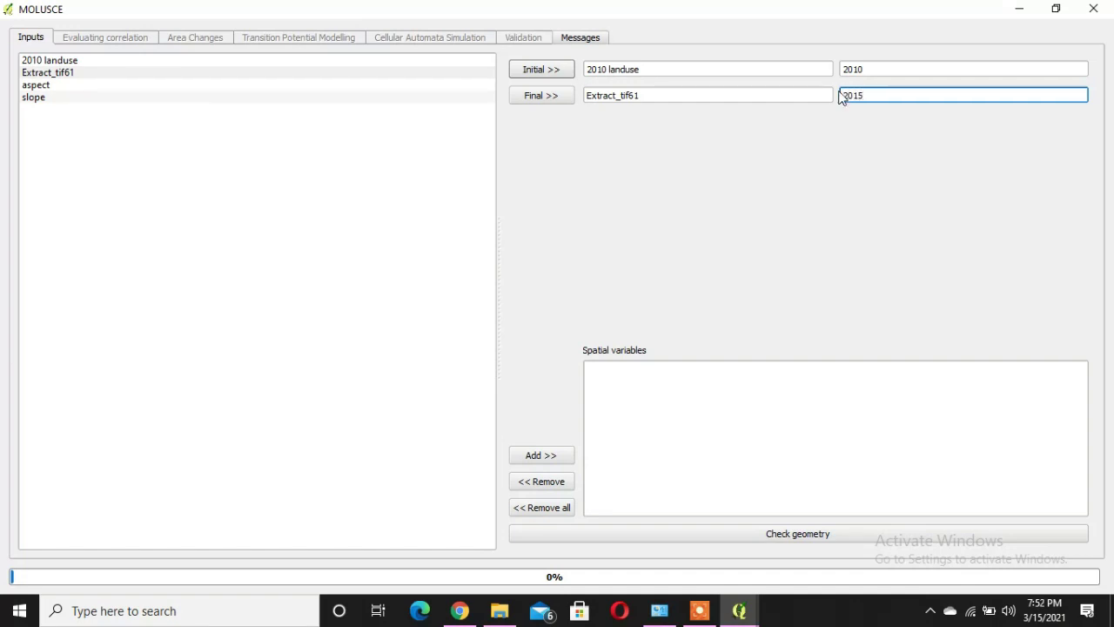
pyautogui.click(939, 68)
# Add slope and aspect as spatial variables and check the geometry of the input rasters.
pyautogui.click(62, 119)
pyautogui.click(45, 99)
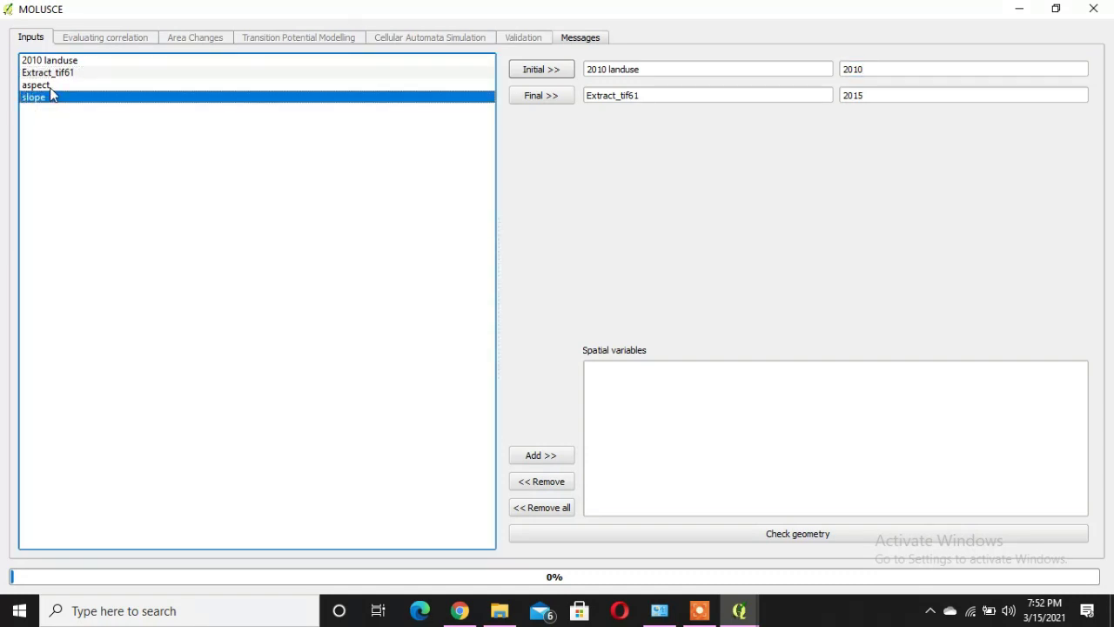
pyautogui.keyDown('ctrl'); pyautogui.click(48, 86); pyautogui.keyUp('ctrl')
pyautogui.click(545, 456)
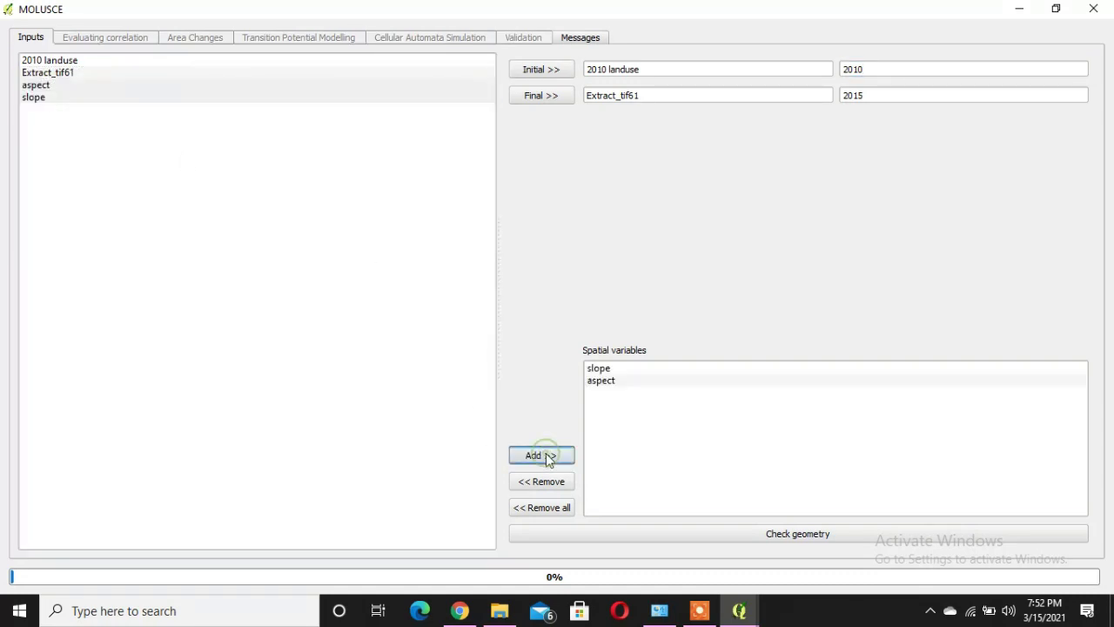
pyautogui.click(646, 533)
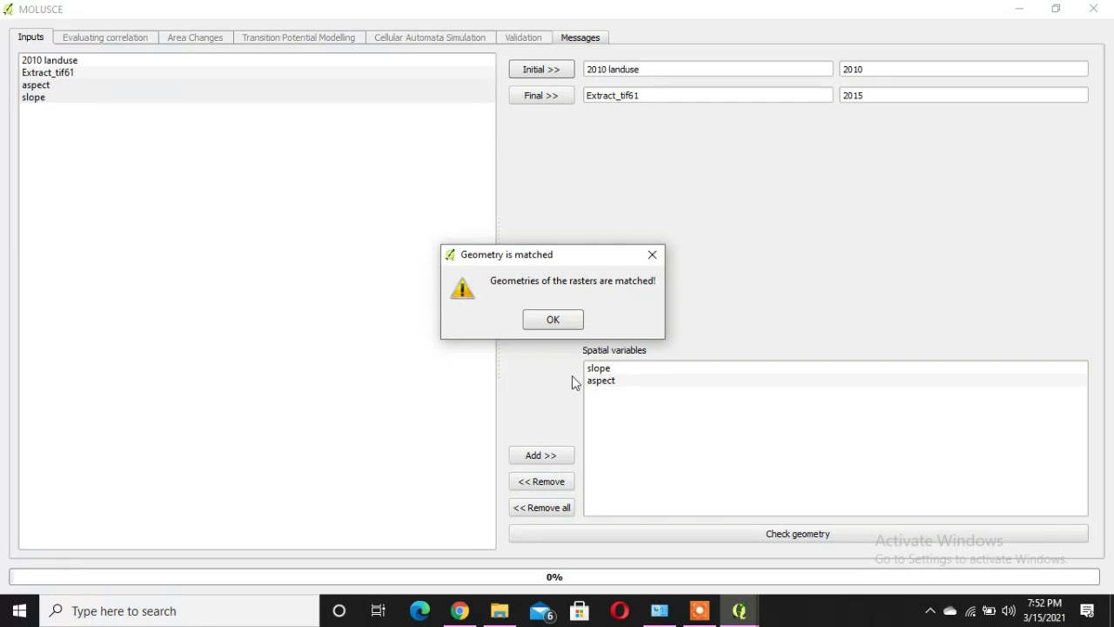
pyautogui.click(581, 319)
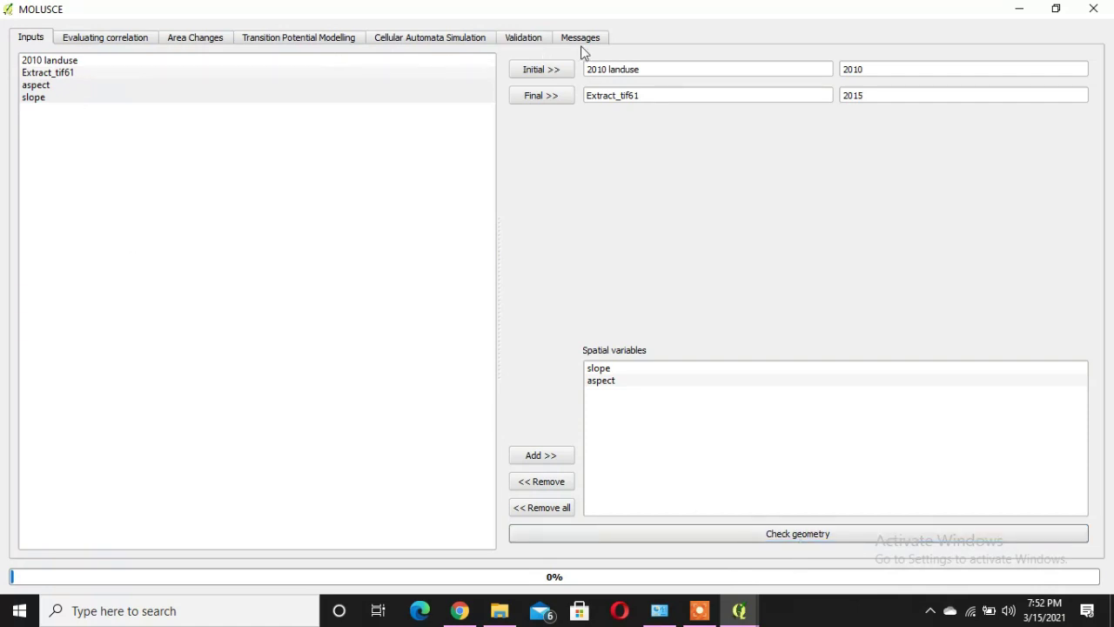
pyautogui.click(701, 611)
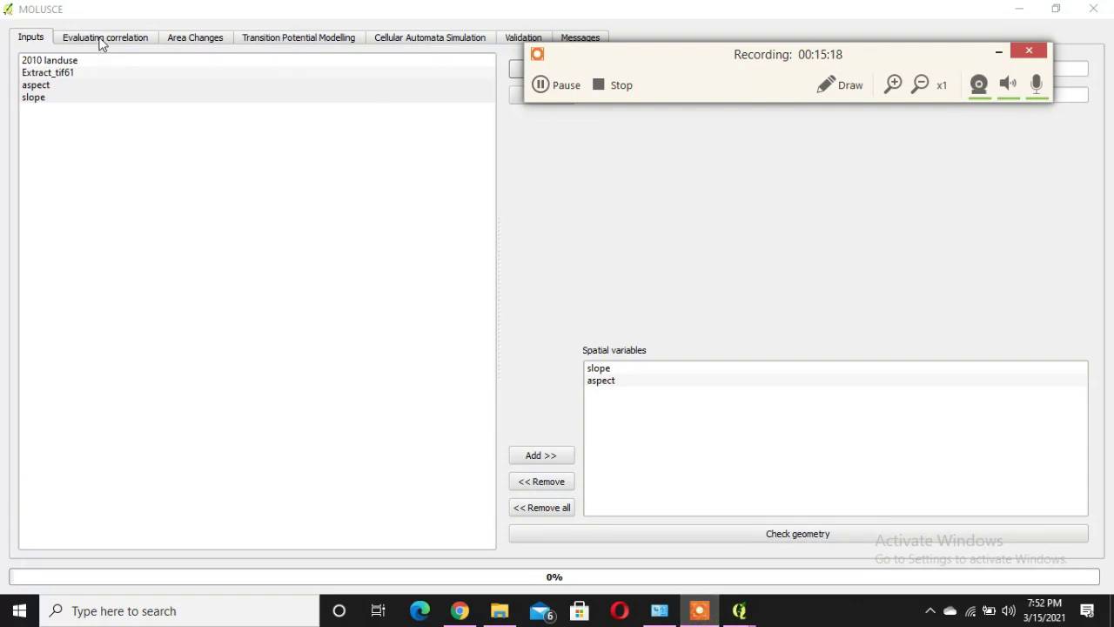
pyautogui.click(1000, 52)
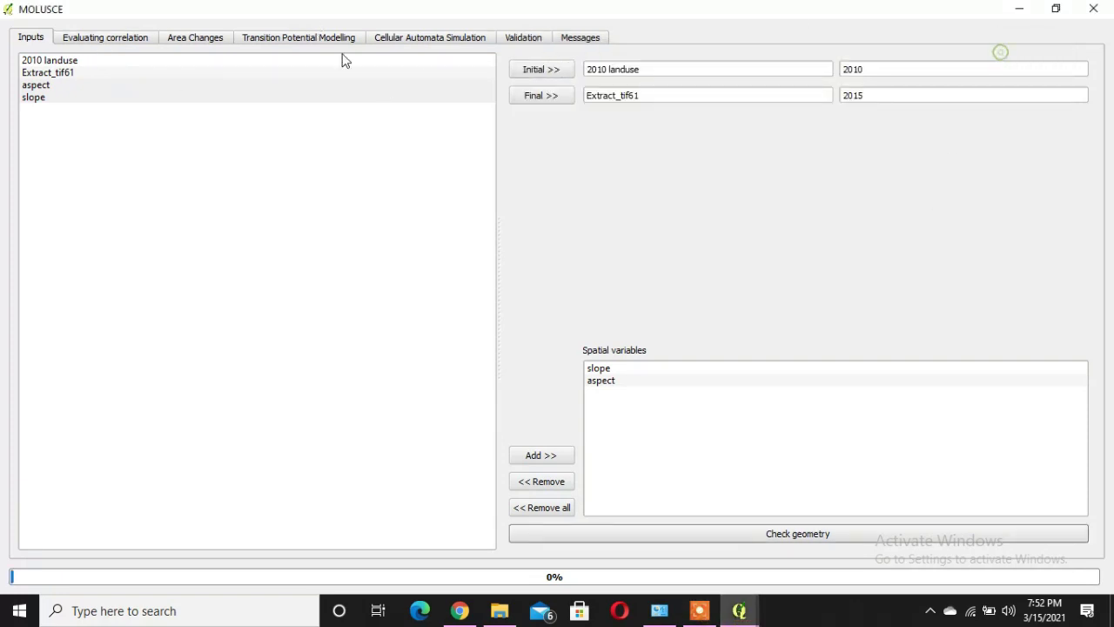
# Evaluate the correlation between all spatial variable rasters using the Pearson's Correlation method.
pyautogui.click(120, 42)
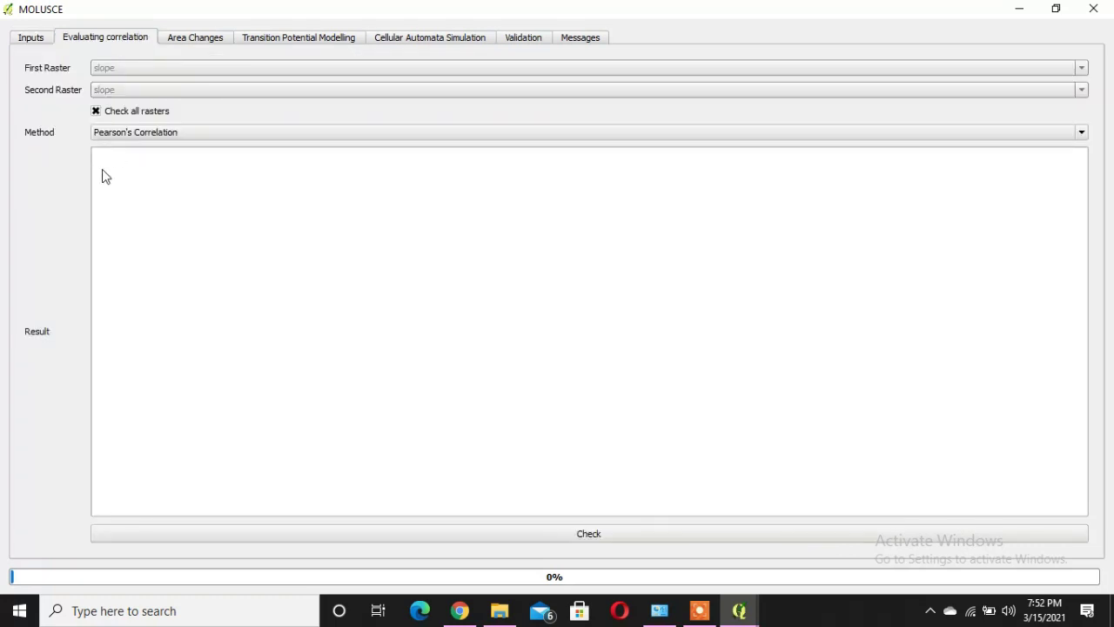
pyautogui.click(144, 138)
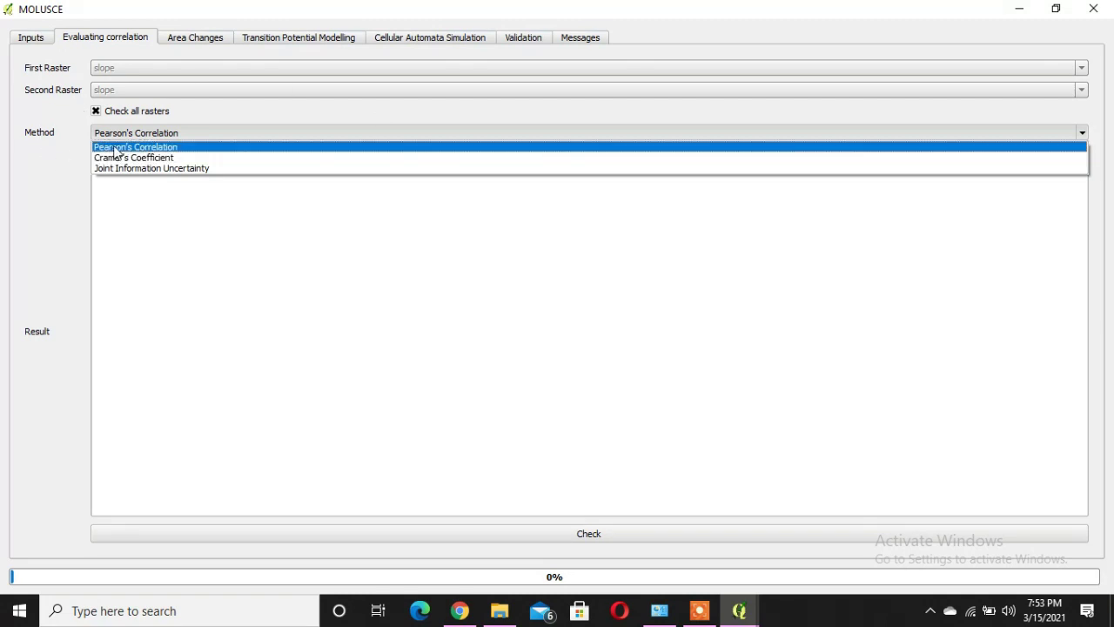
pyautogui.click(185, 150)
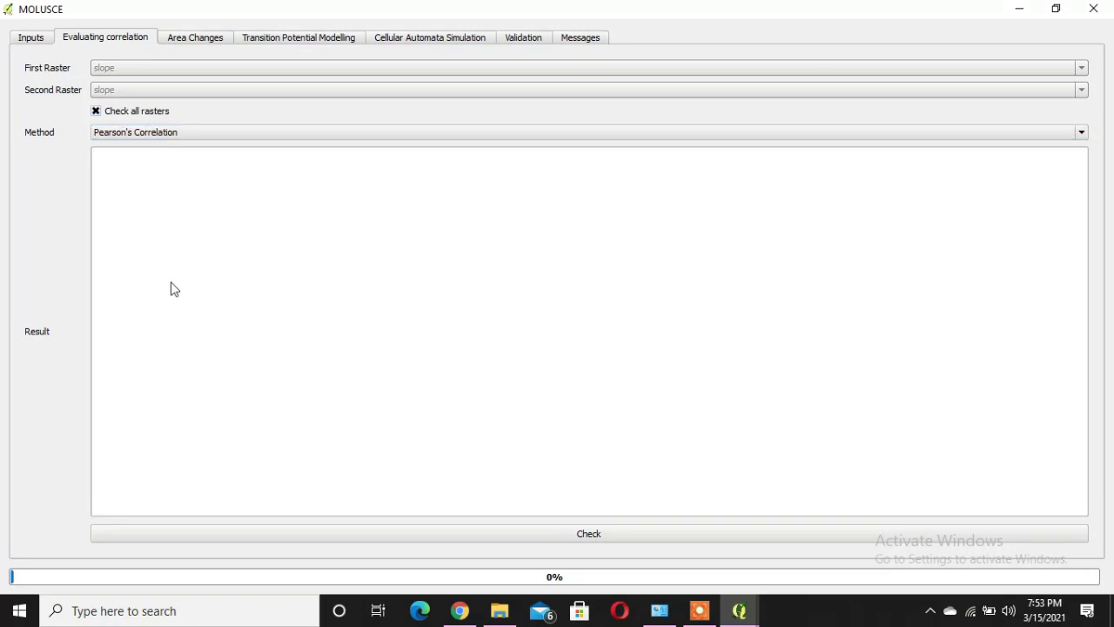
pyautogui.click(518, 535)
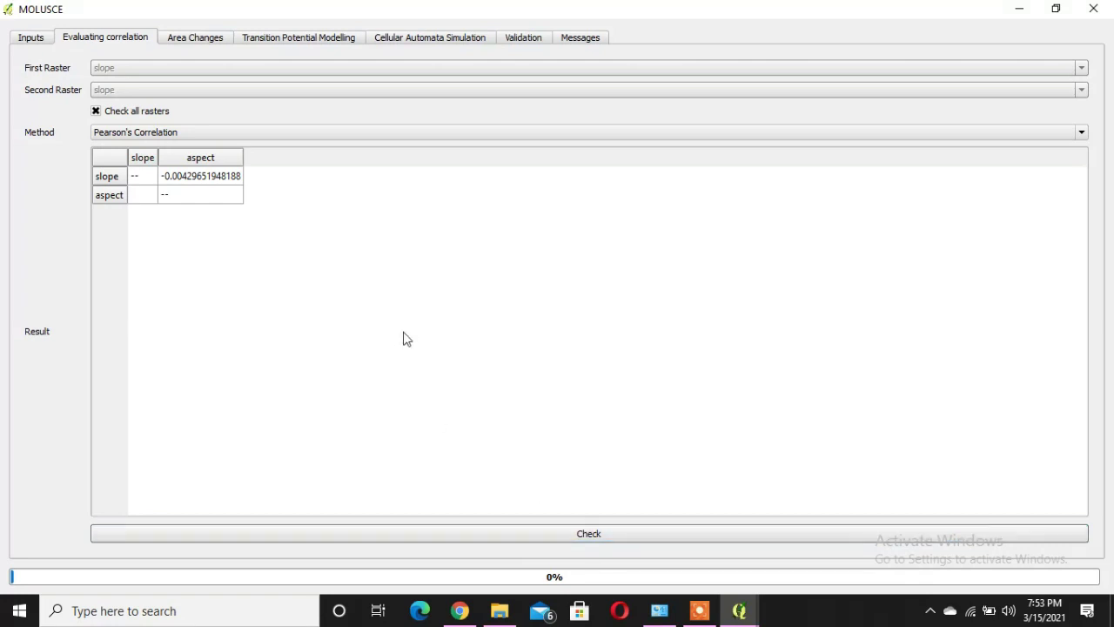
# Generate the area change class statistics and transition matrix tables in raster units.
pyautogui.click(180, 38)
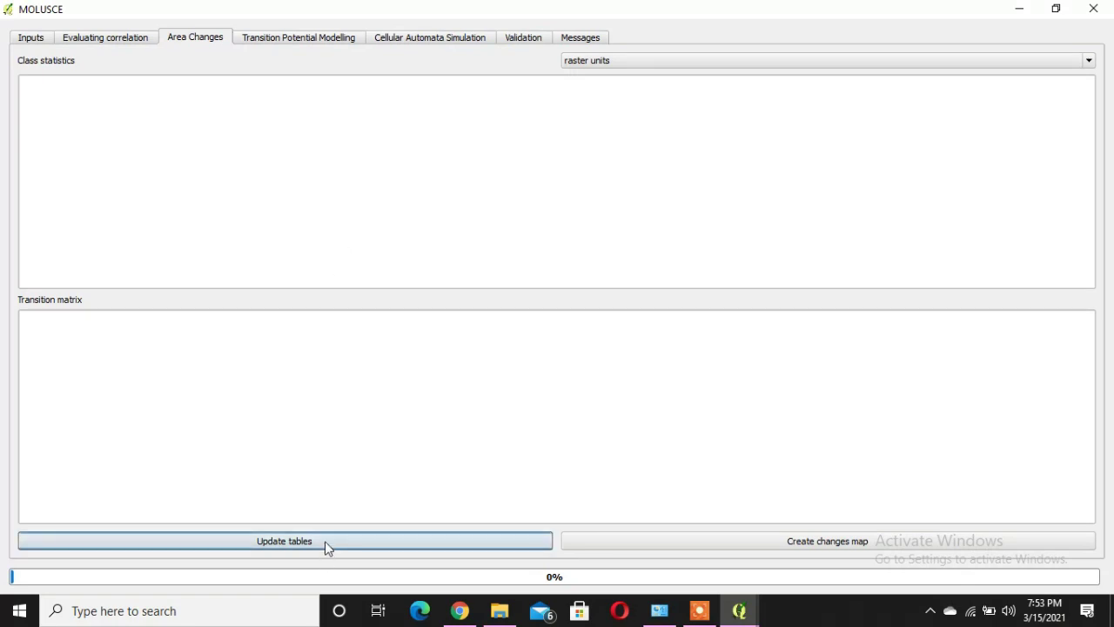
pyautogui.click(647, 59)
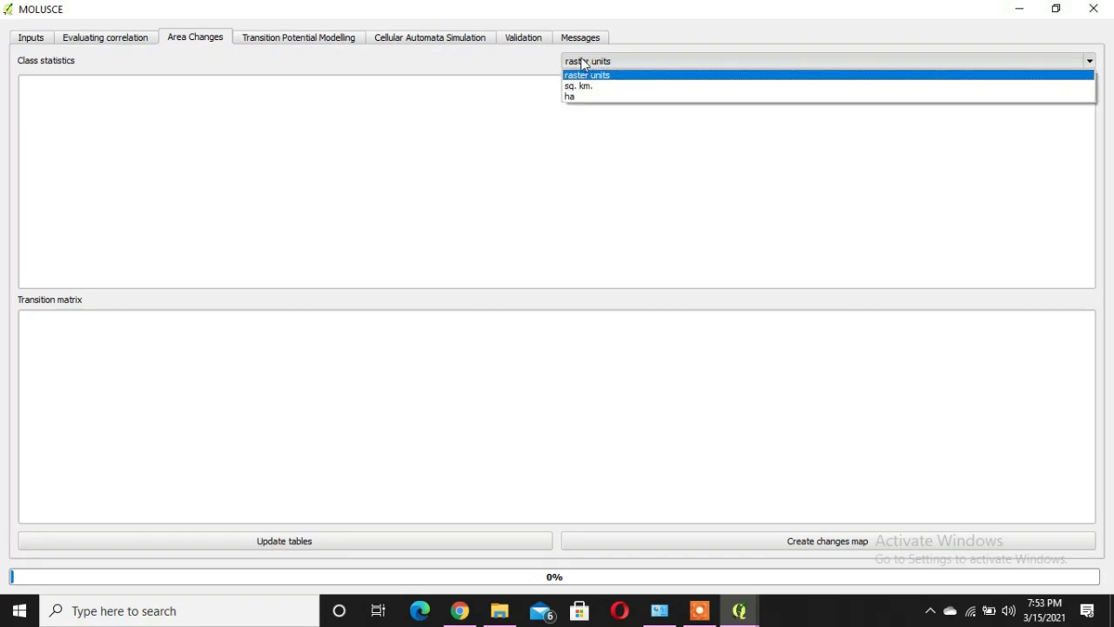
pyautogui.click(584, 112)
pyautogui.click(306, 545)
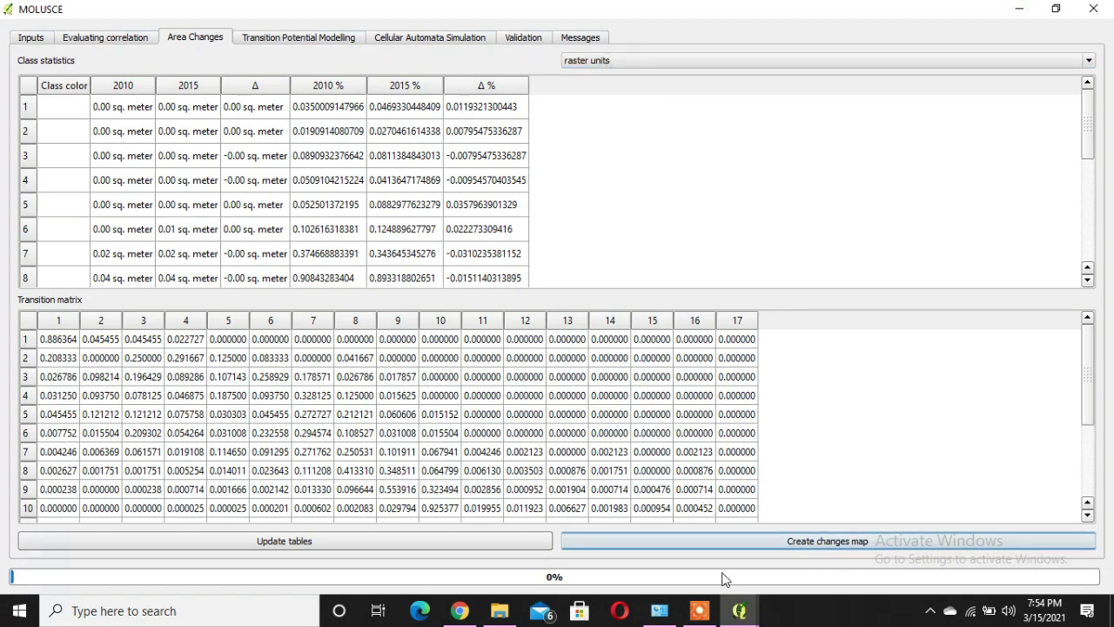
# Create the land use changes map and save it as a GeoTIFF named changemap in the slpe folder on the Desktop.
pyautogui.click(749, 540)
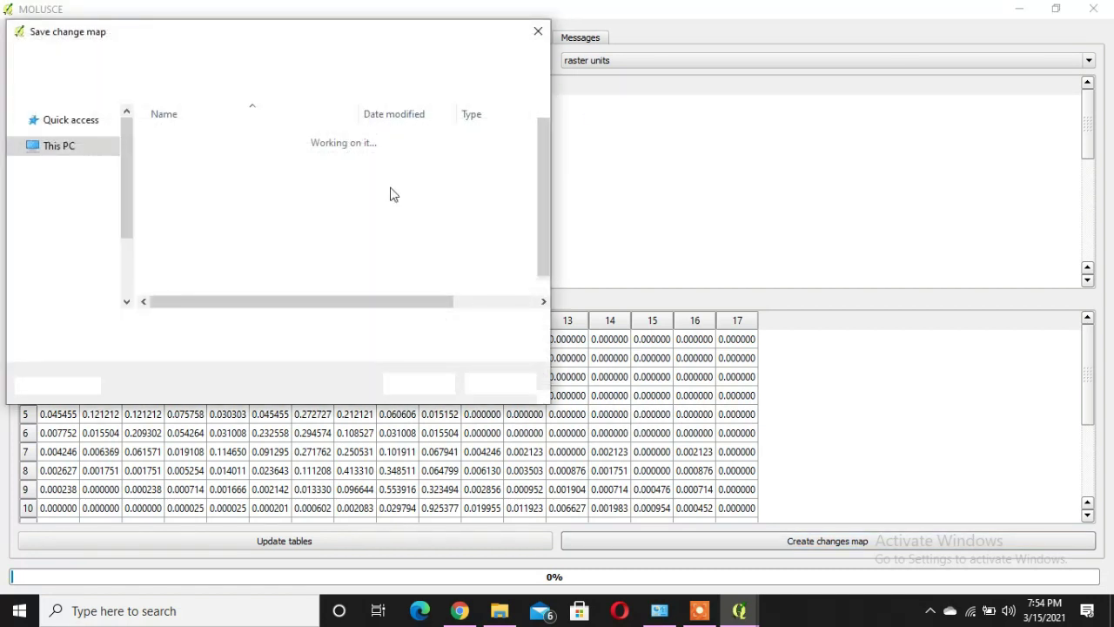
pyautogui.scroll(-2, 82, 174)
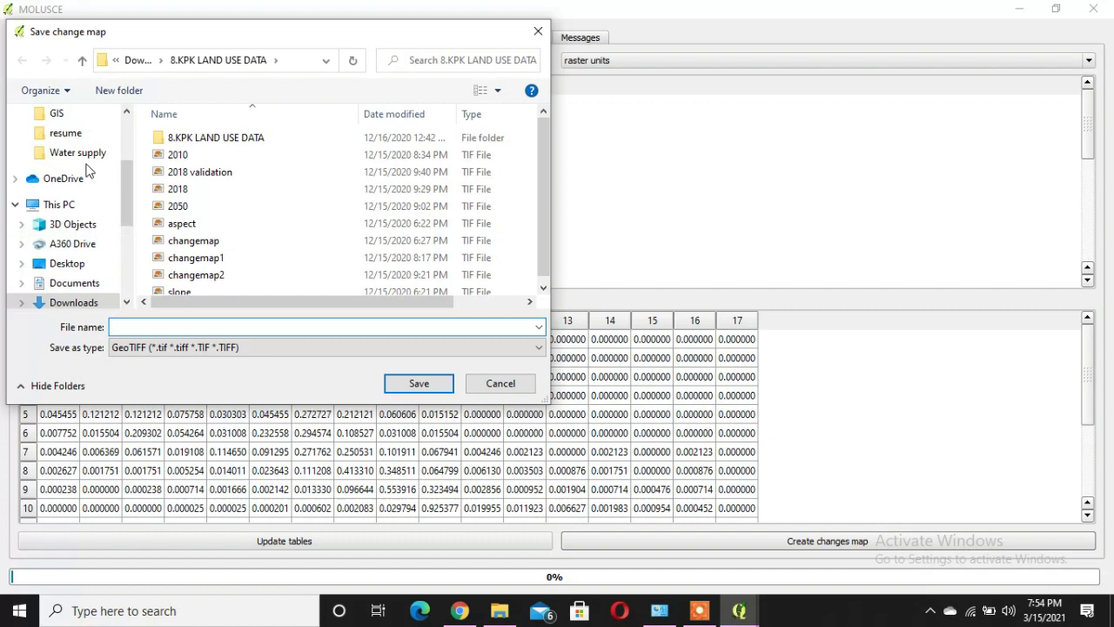
pyautogui.scroll(2, 85, 163)
pyautogui.scroll(1, 80, 152)
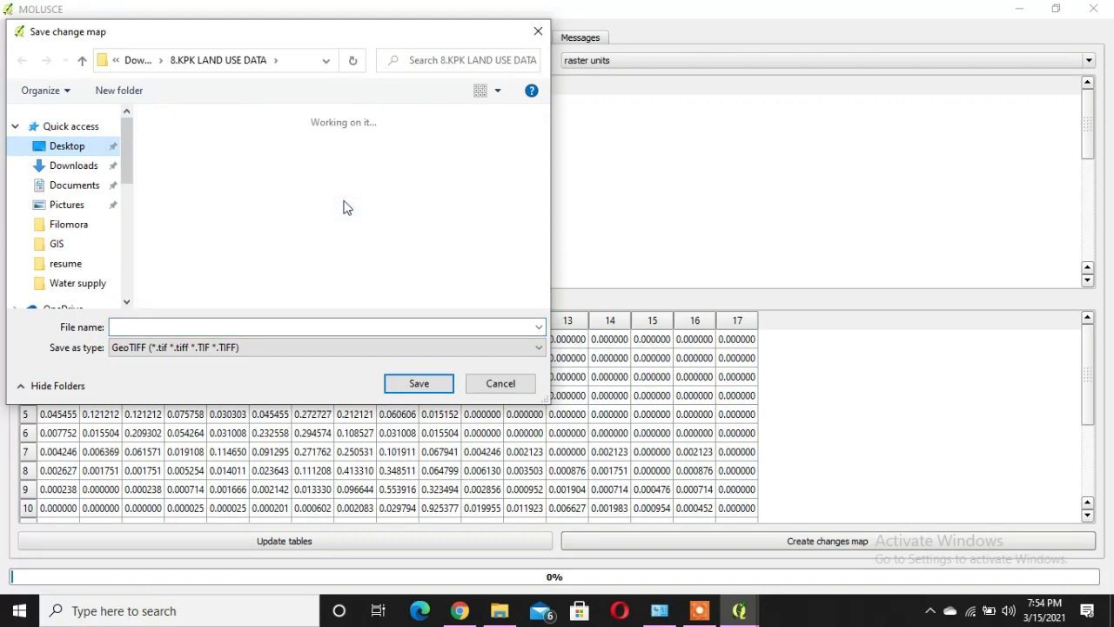
pyautogui.click(192, 129)
pyautogui.doubleClick(192, 129)
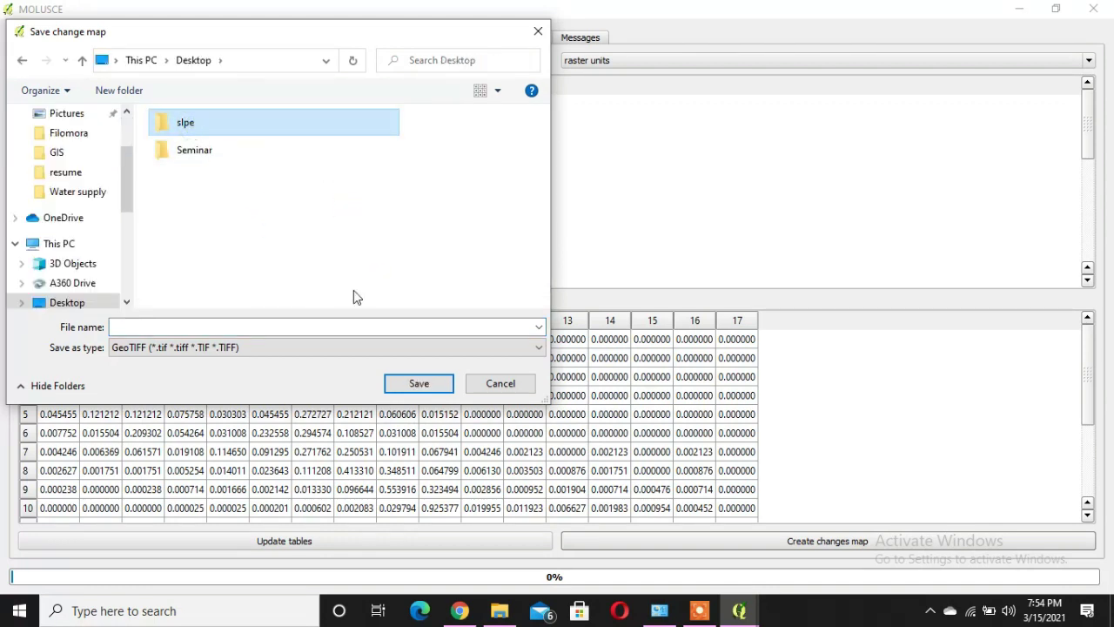
pyautogui.click(276, 328)
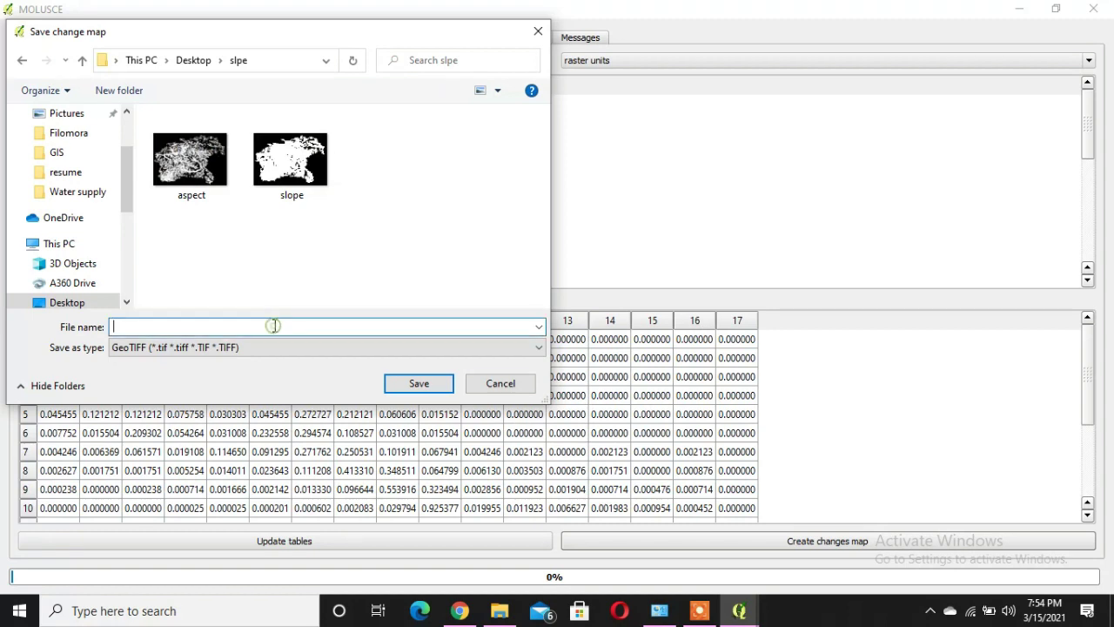
pyautogui.write('changemap/tiff')
pyautogui.write('ff')
pyautogui.press('Return')
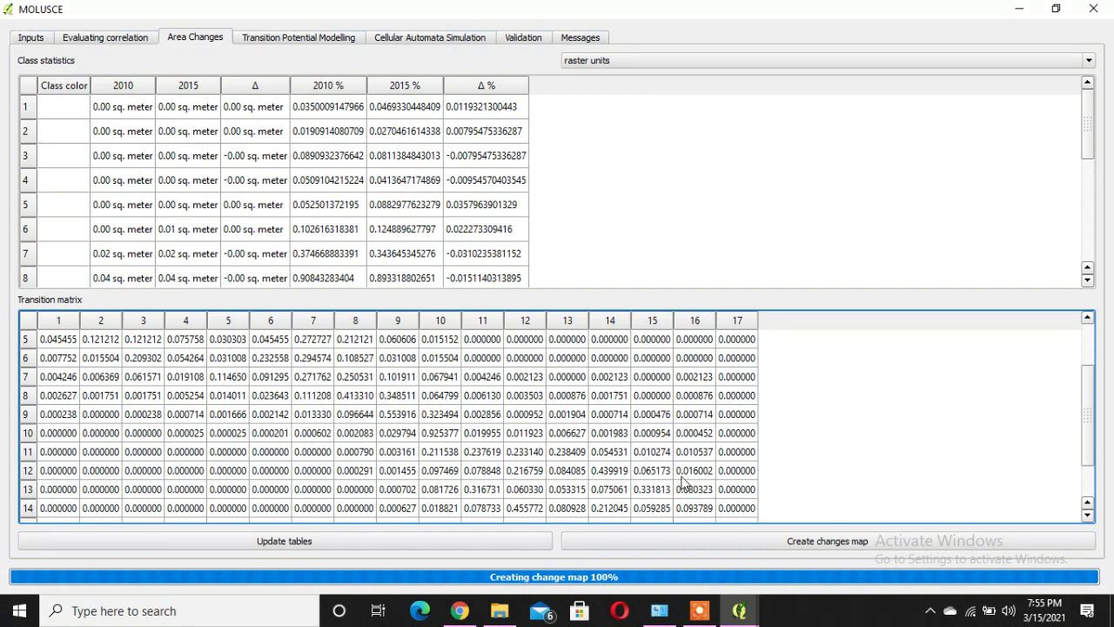
# Open the transition potential modelling settings and keep Artificial Neural Network (Multi-layer Perceptron) as the method.
pyautogui.click(296, 40)
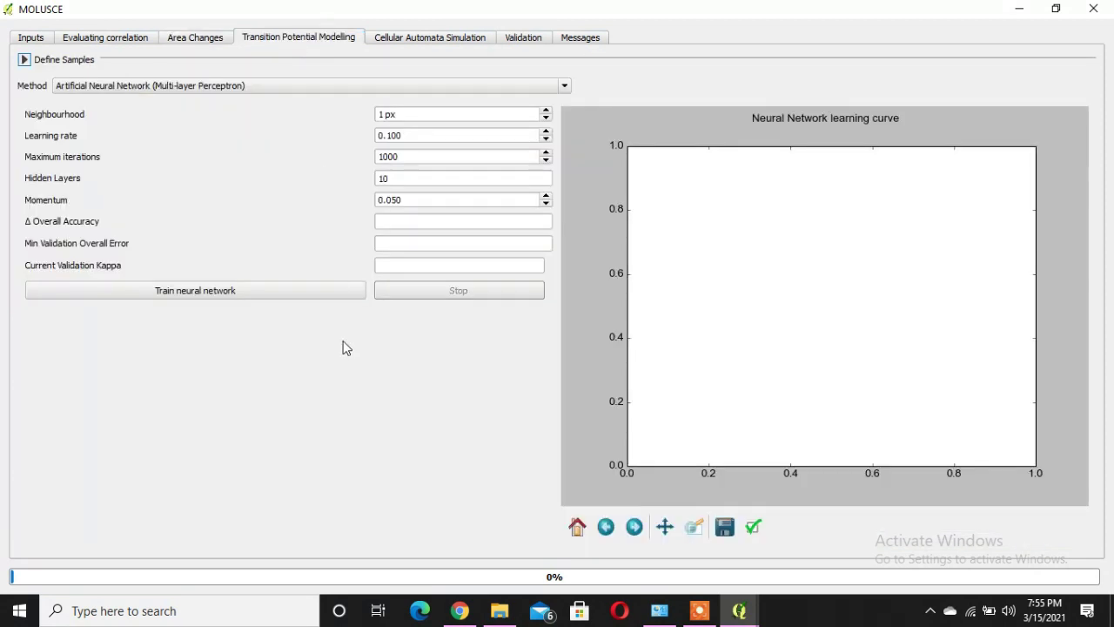
pyautogui.click(218, 87)
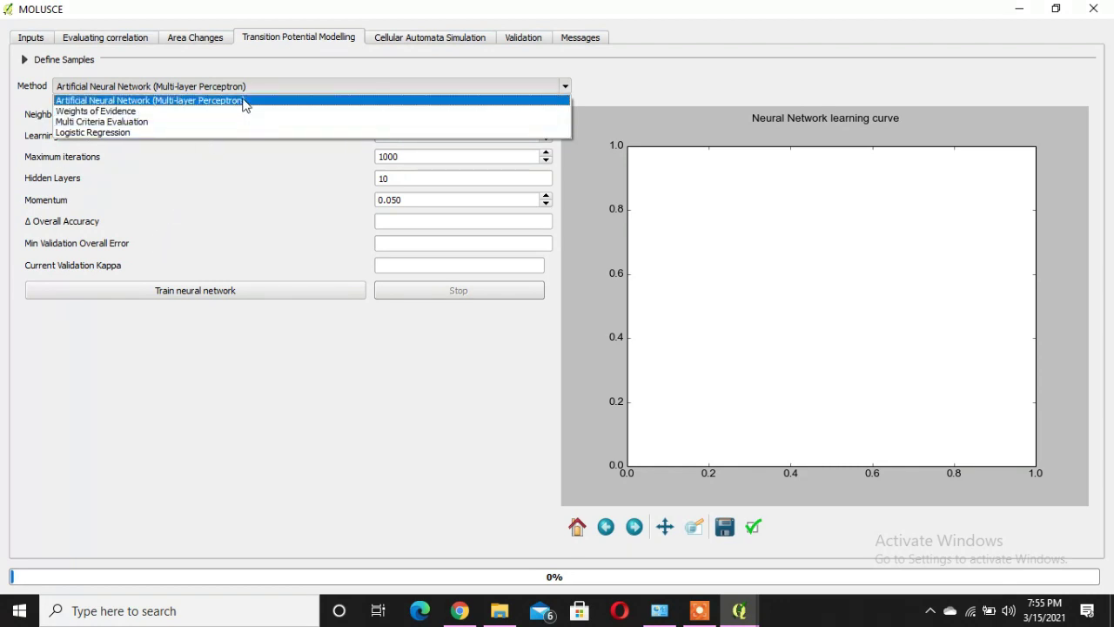
pyautogui.click(367, 64)
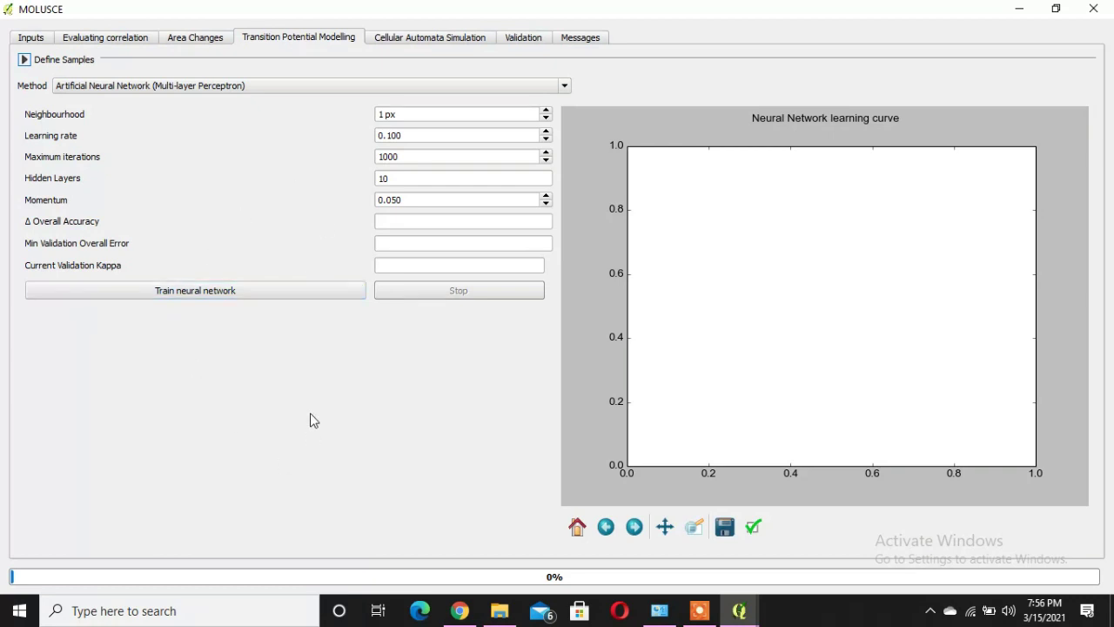
# Review the input layers, the cellular automata simulation settings, and the class statistics and transition matrix tables.
pyautogui.click(30, 38)
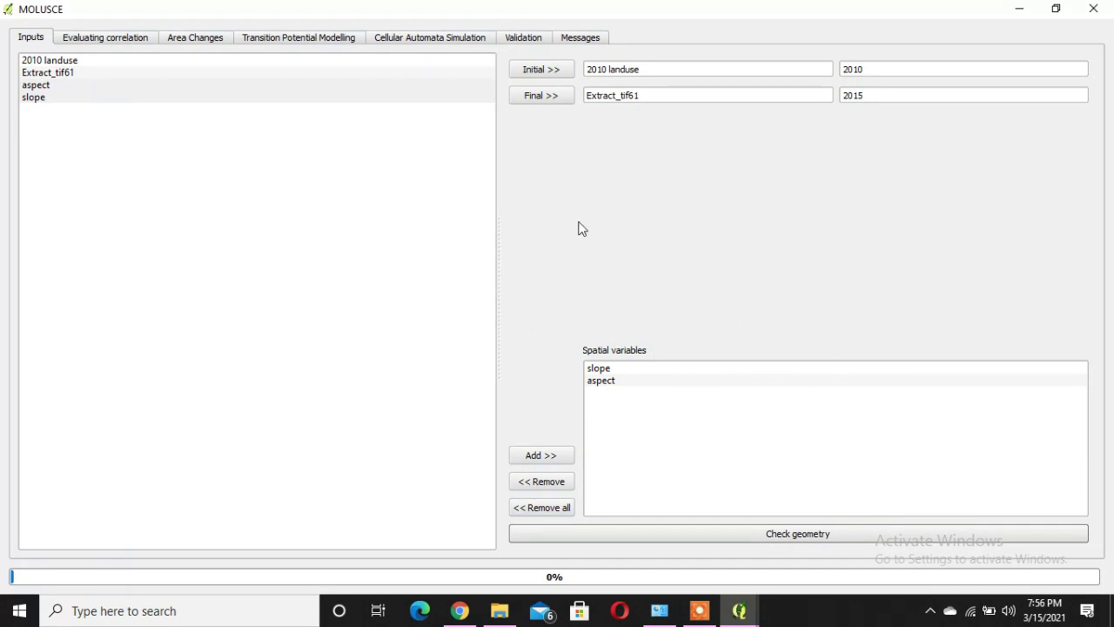
pyautogui.click(422, 38)
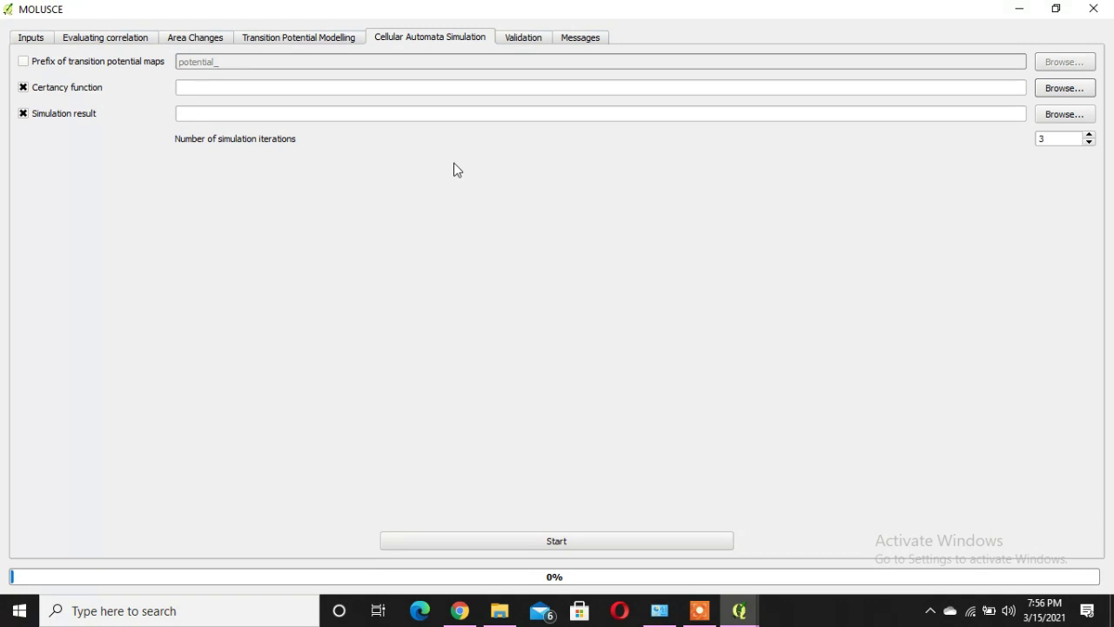
pyautogui.click(202, 39)
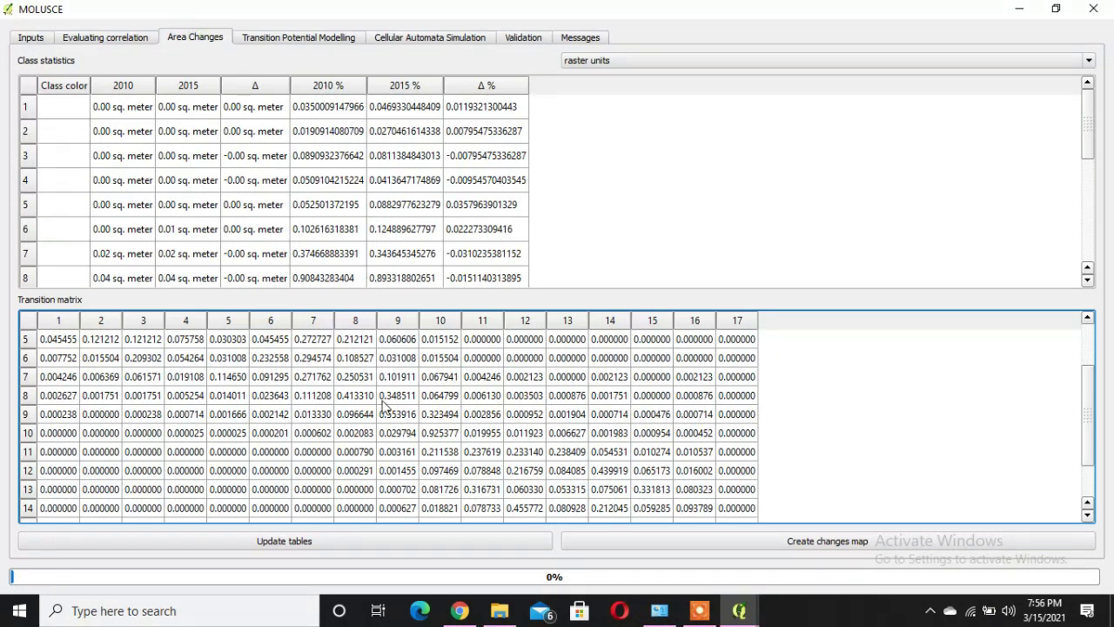
pyautogui.scroll(-1, 385, 405)
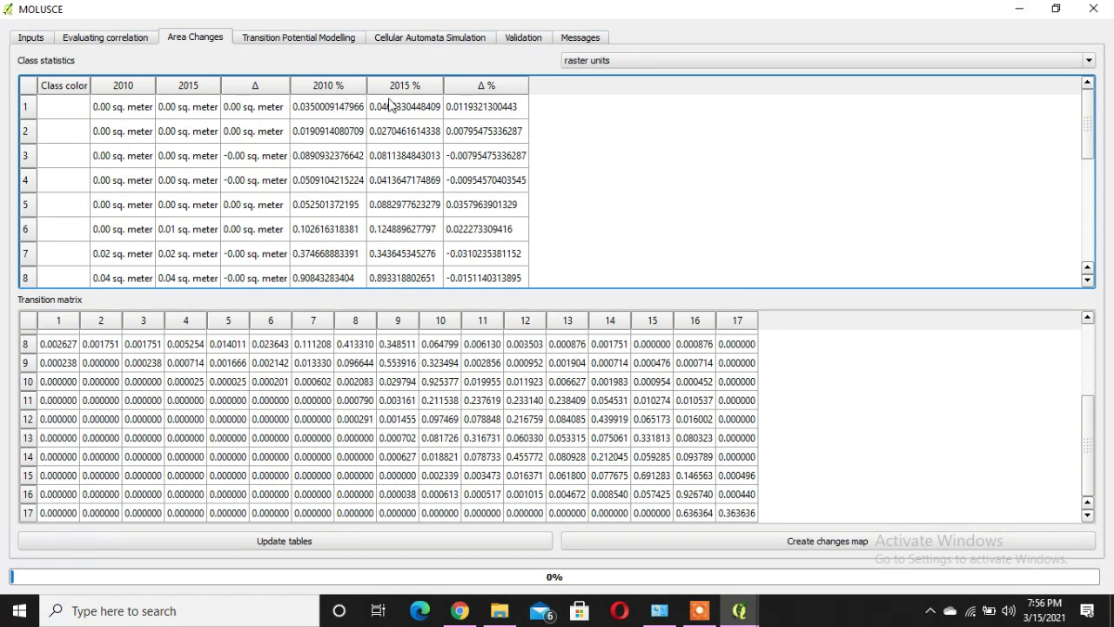
pyautogui.click(423, 42)
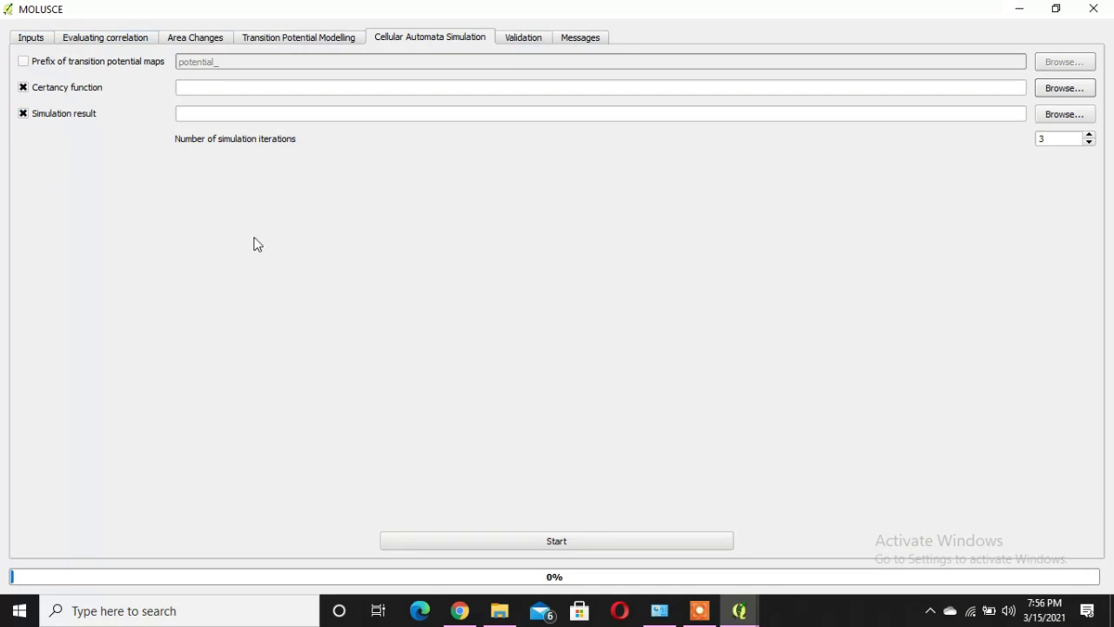
# Train the neural network for the transition potential model using the existing parameters.
pyautogui.click(303, 40)
pyautogui.click(258, 301)
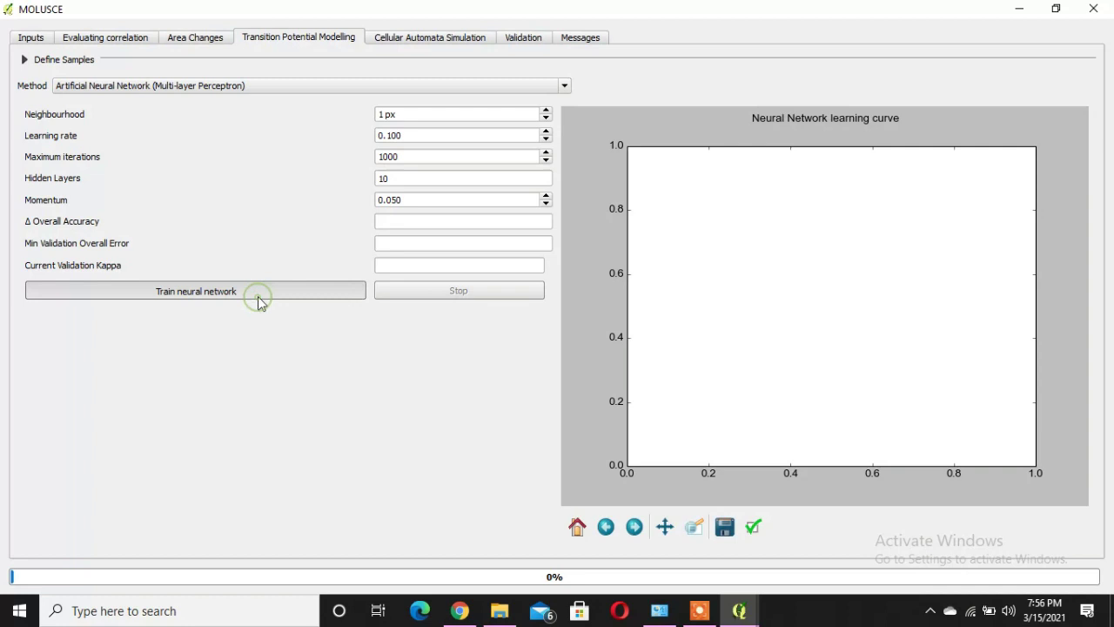
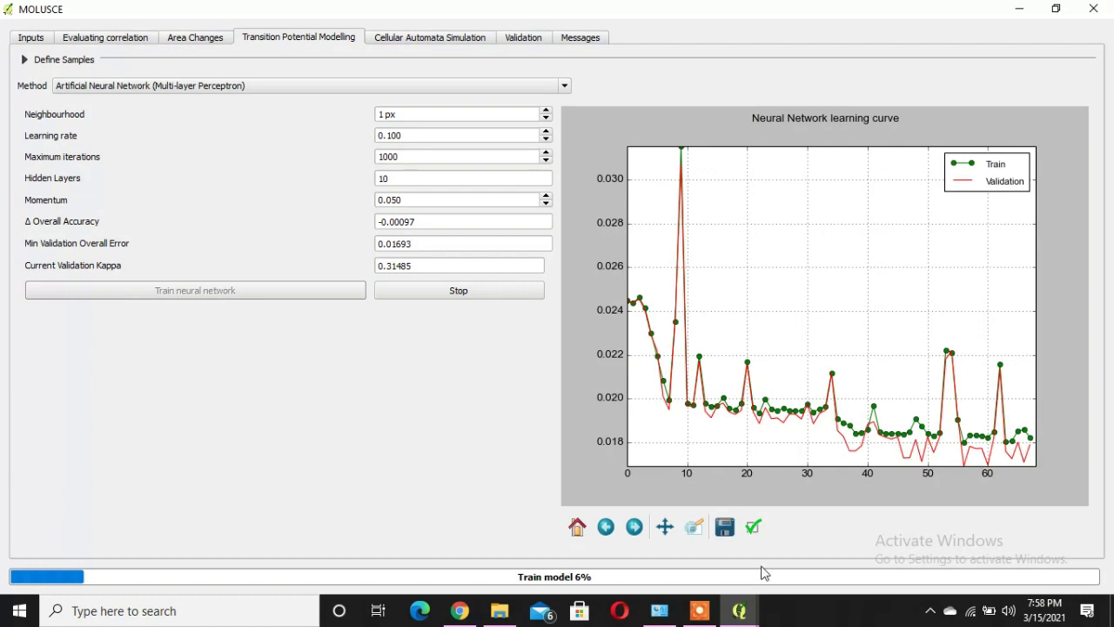
pyautogui.click(710, 614)
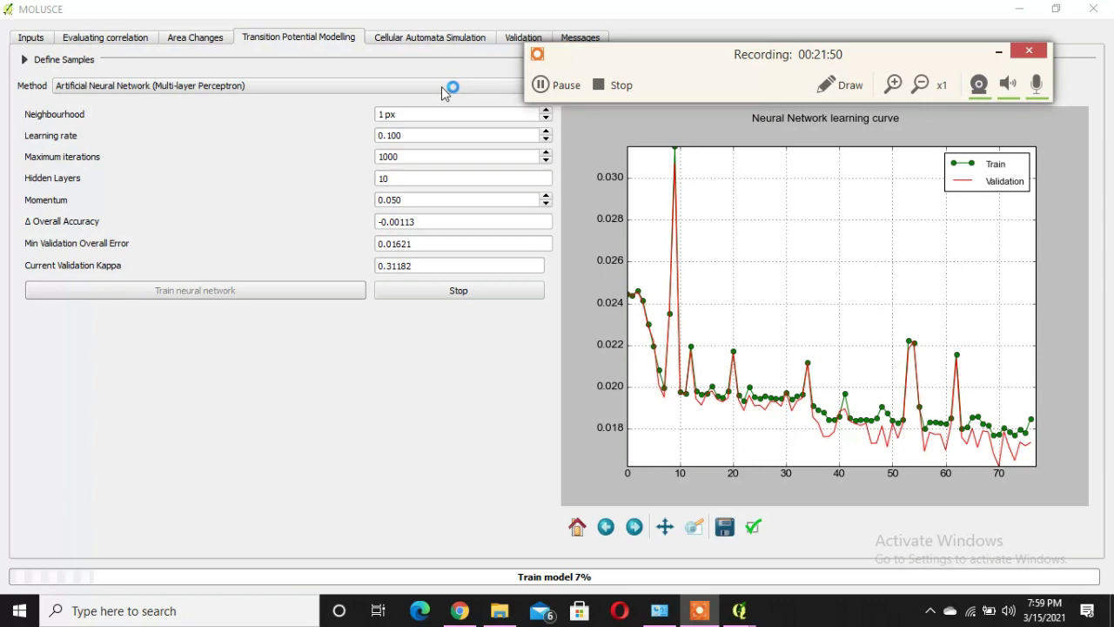
pyautogui.click(540, 84)
pyautogui.click(541, 84)
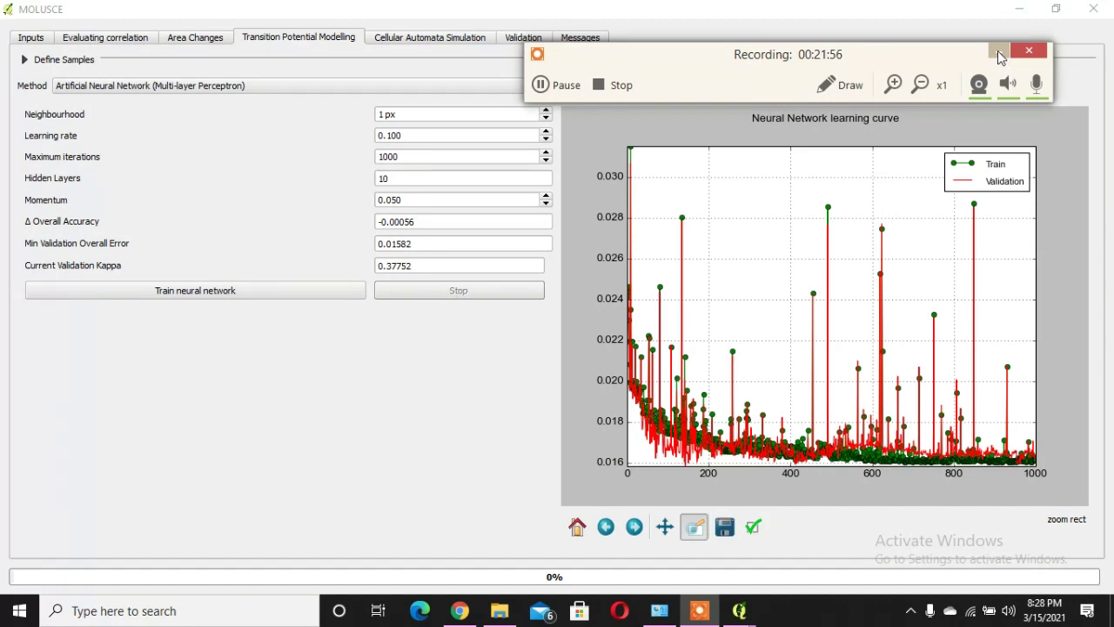
pyautogui.click(998, 52)
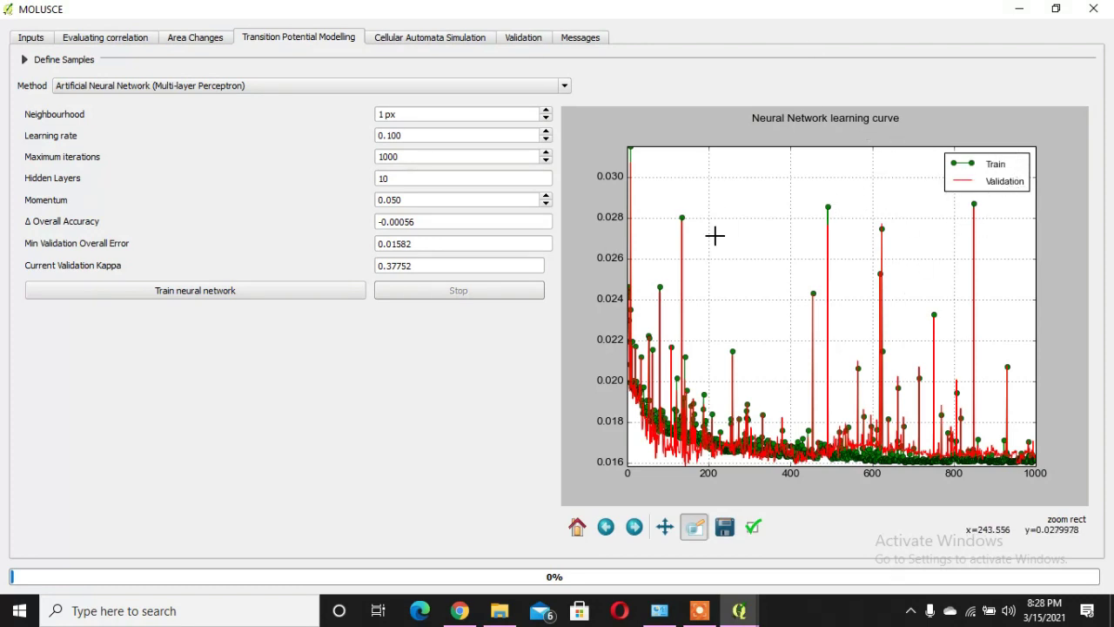
# Examine the neural network learning curve up close between about 100 and 380 iterations, and restore its full view.
pyautogui.click(695, 528)
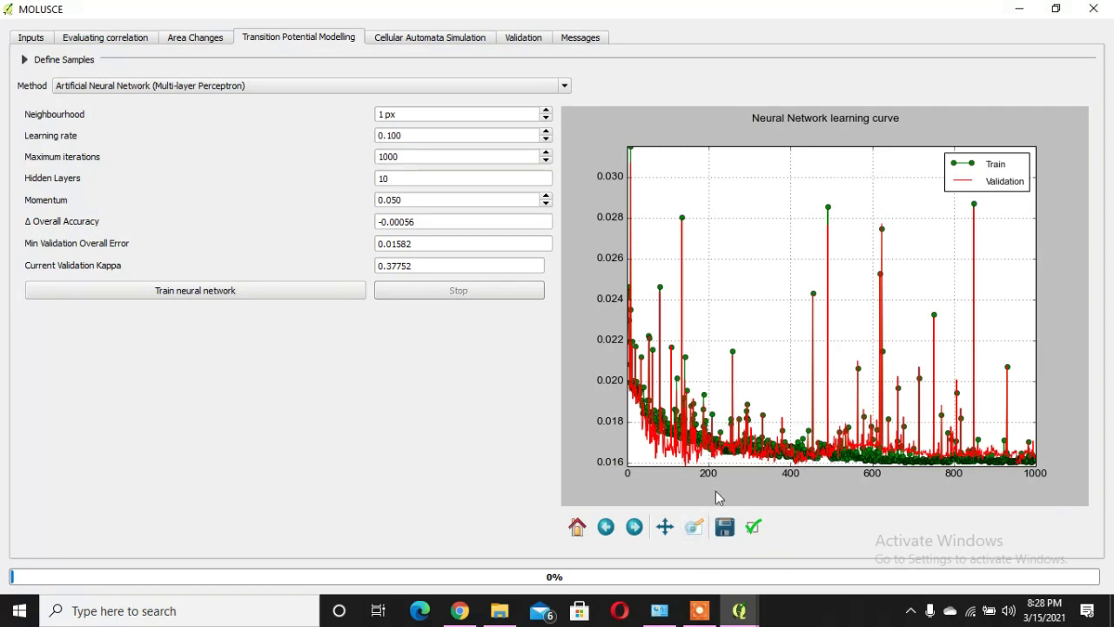
pyautogui.click(694, 528)
pyautogui.moveTo(708, 433); pyautogui.dragTo(787, 470)
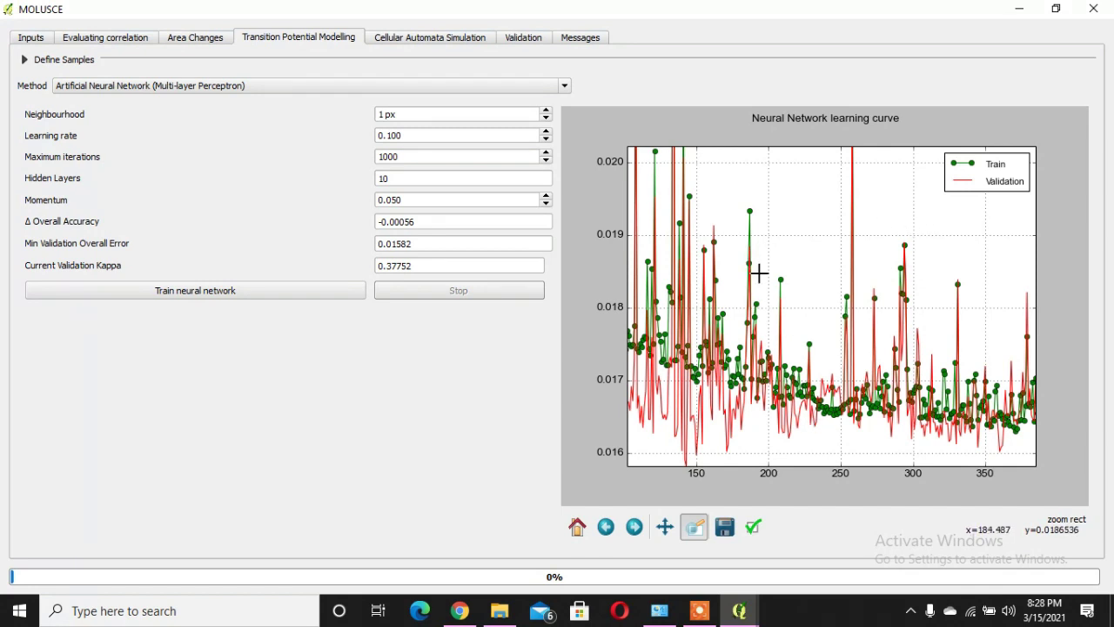
pyautogui.moveTo(783, 293); pyautogui.dragTo(1017, 436)
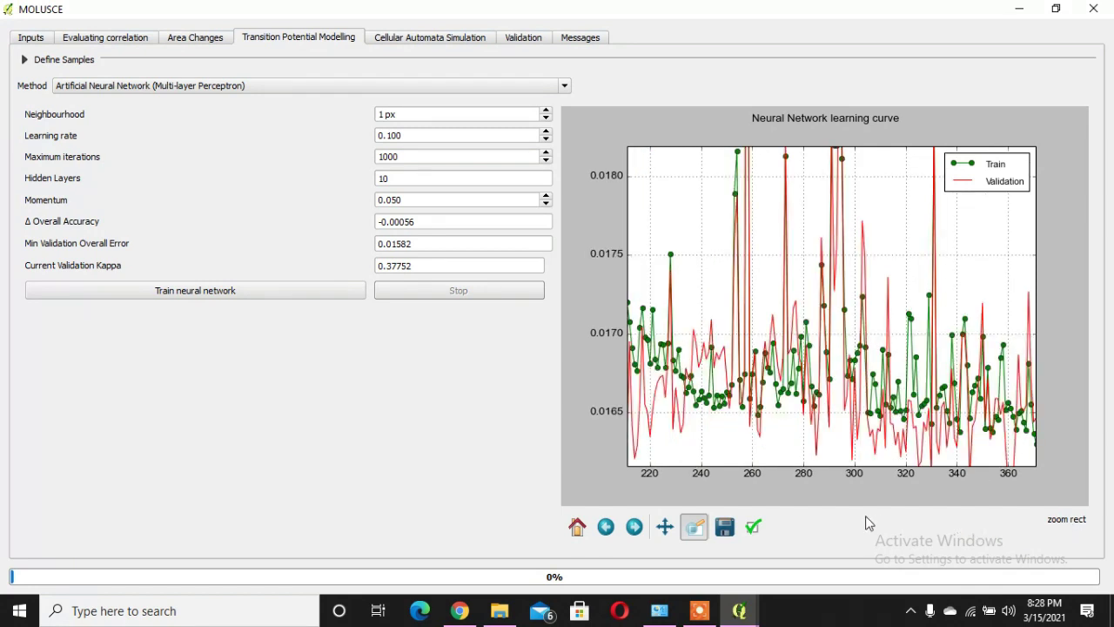
pyautogui.click(665, 528)
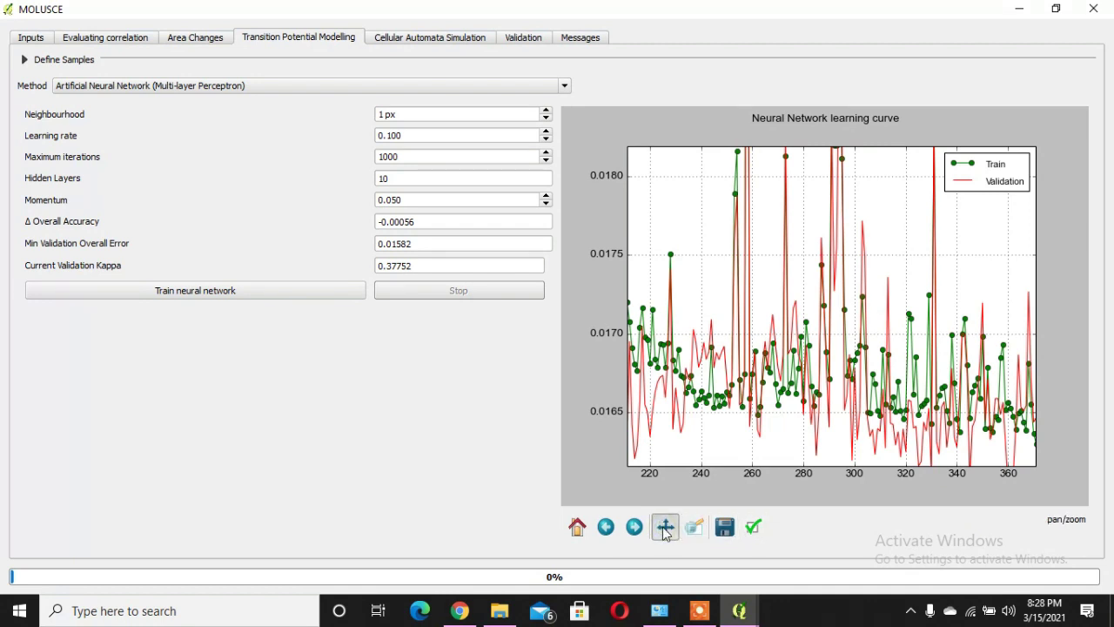
pyautogui.click(578, 528)
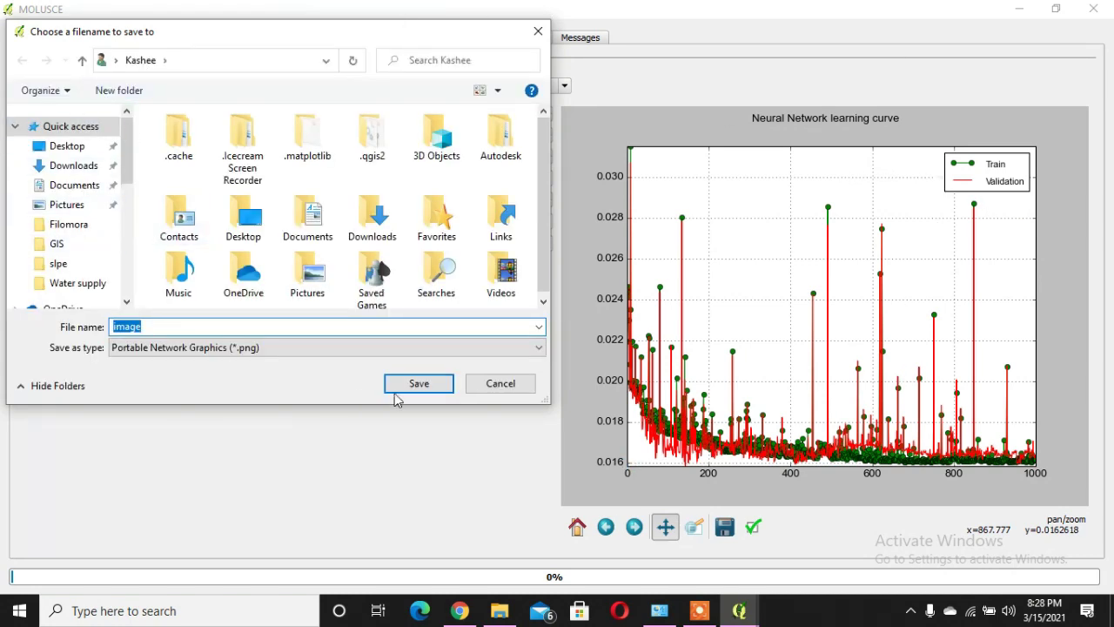
pyautogui.click(529, 389)
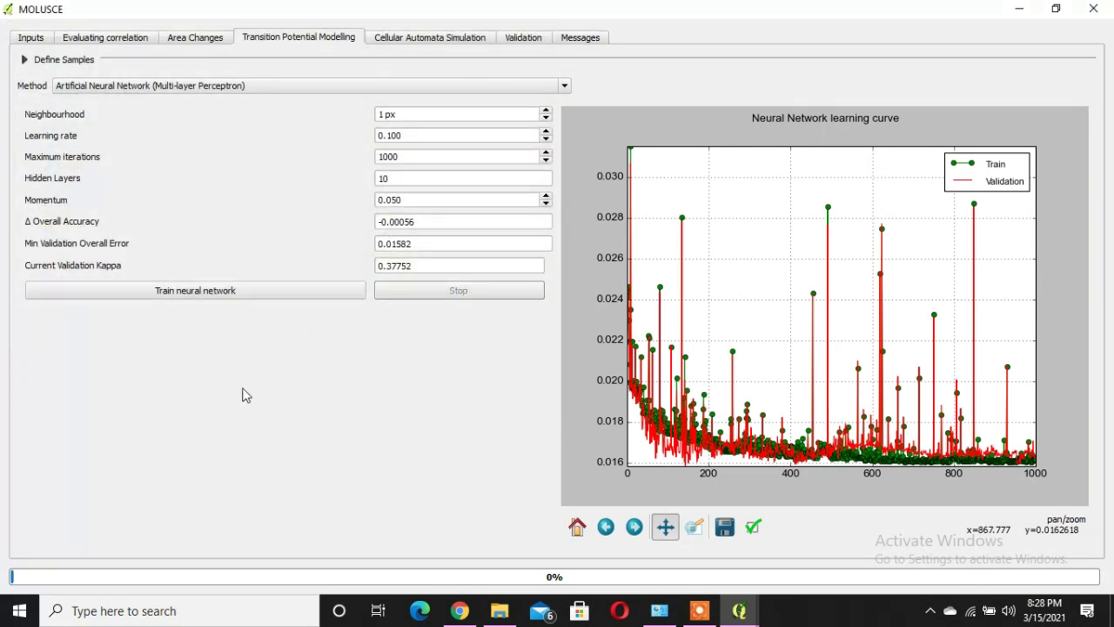
# Open the cellular automata simulation settings.
pyautogui.click(420, 41)
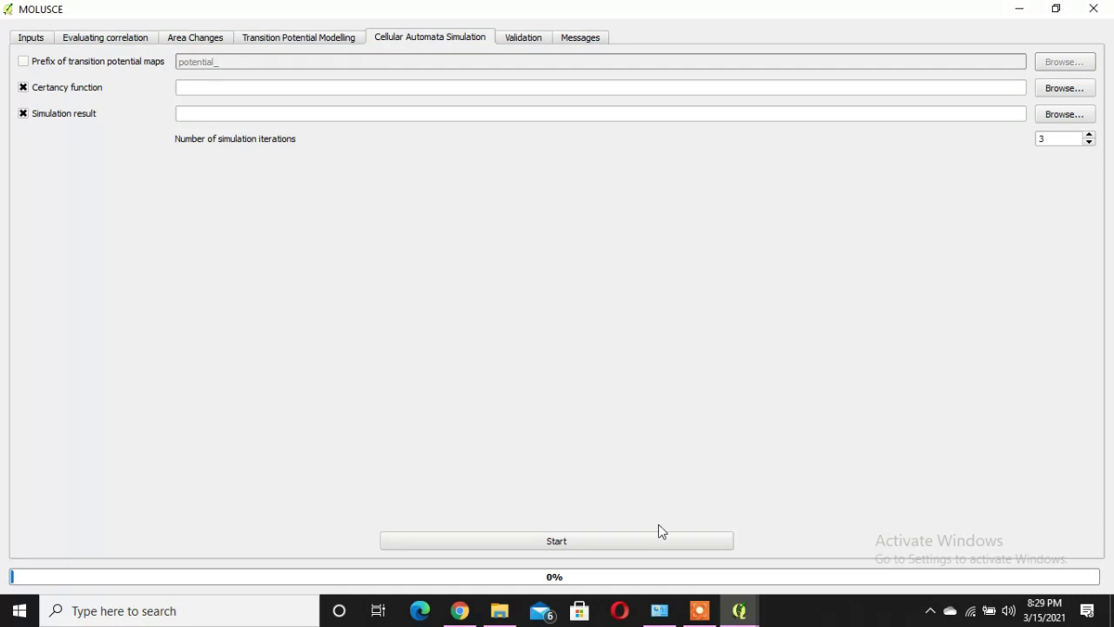
pyautogui.click(700, 610)
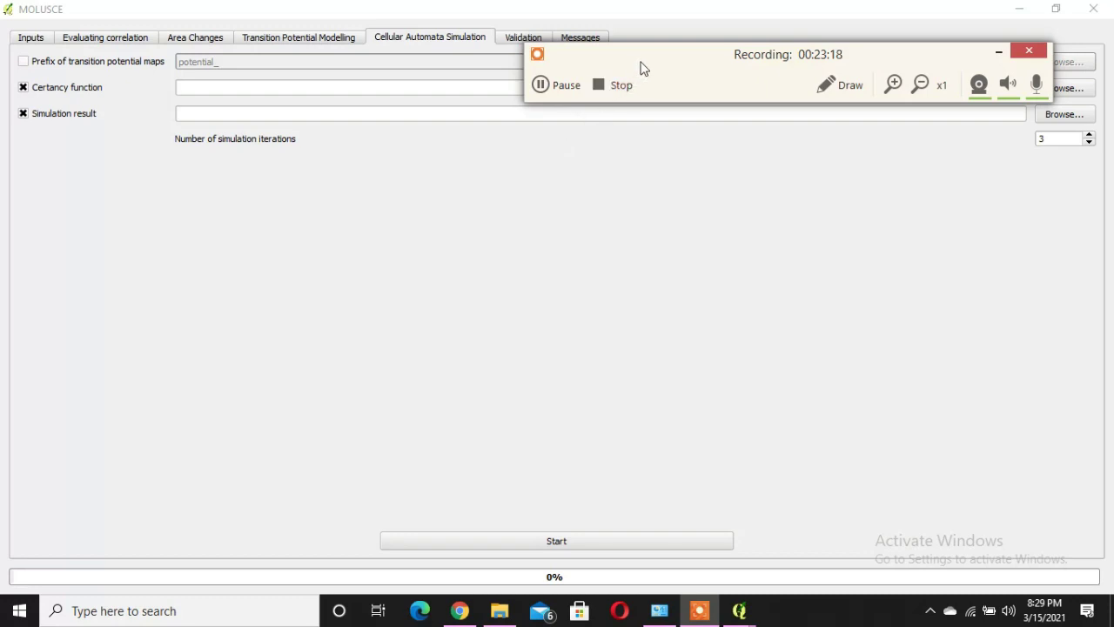
pyautogui.moveTo(643, 61); pyautogui.dragTo(615, 84)
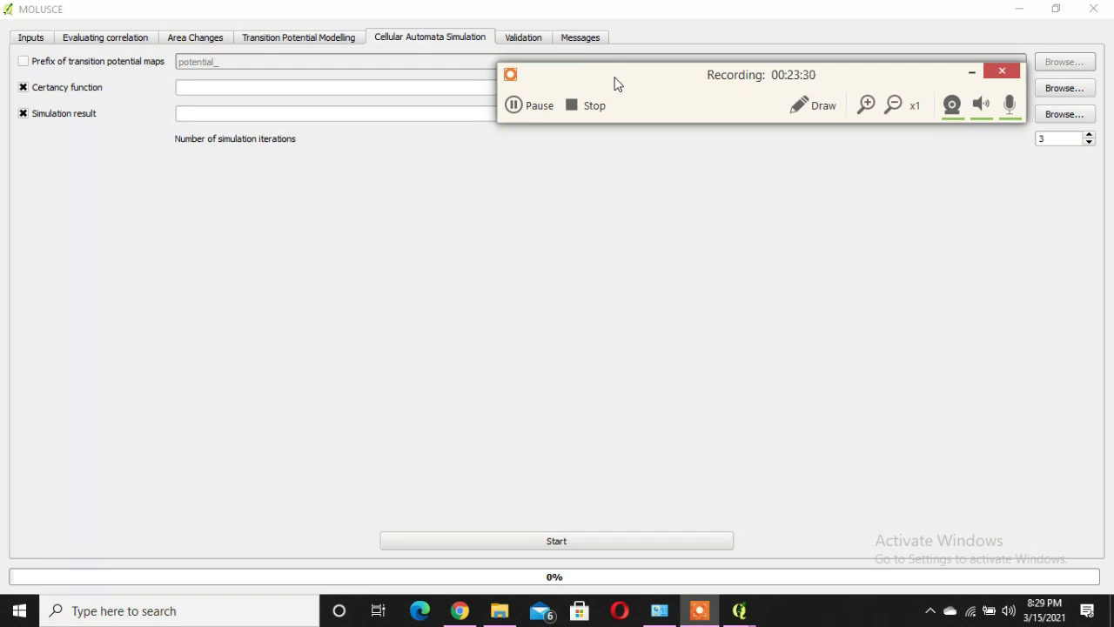
pyautogui.moveTo(614, 84); pyautogui.dragTo(613, 85)
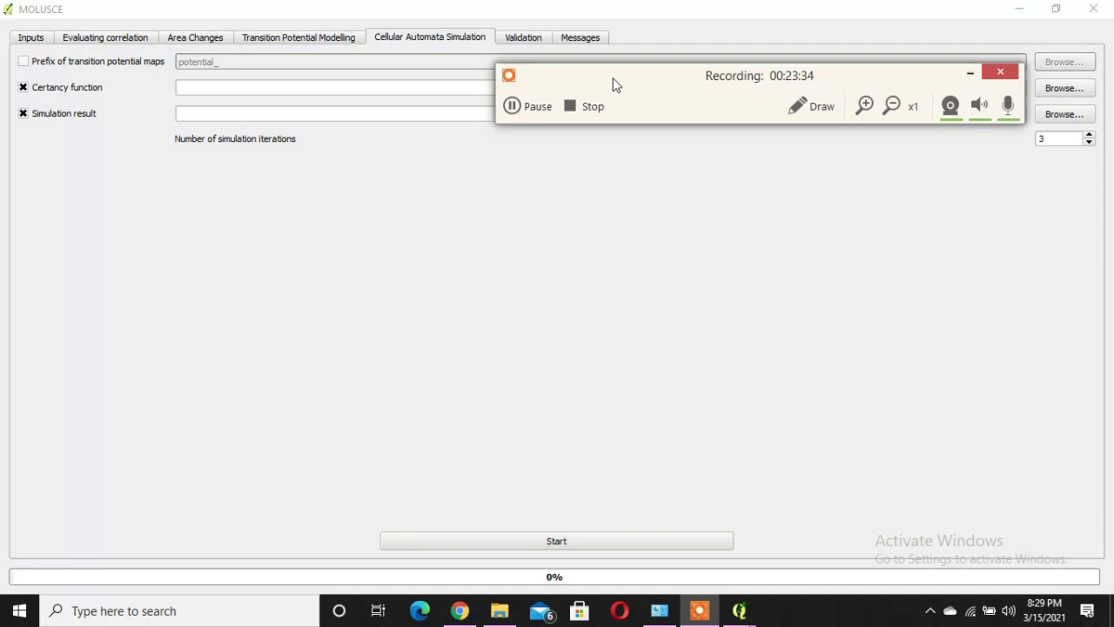
pyautogui.click(532, 106)
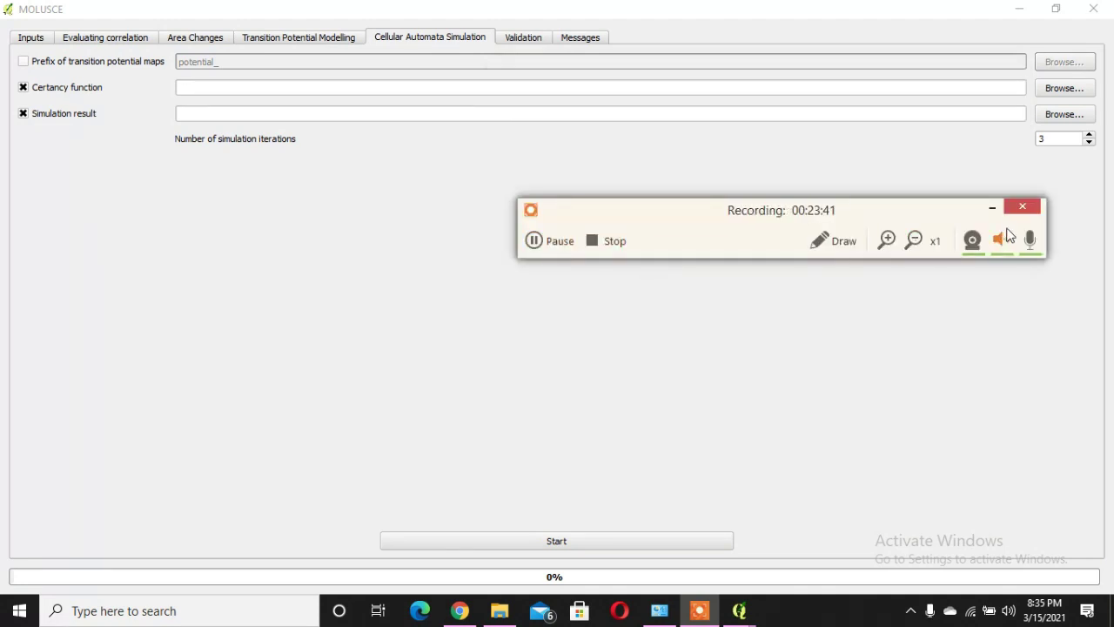
pyautogui.click(993, 207)
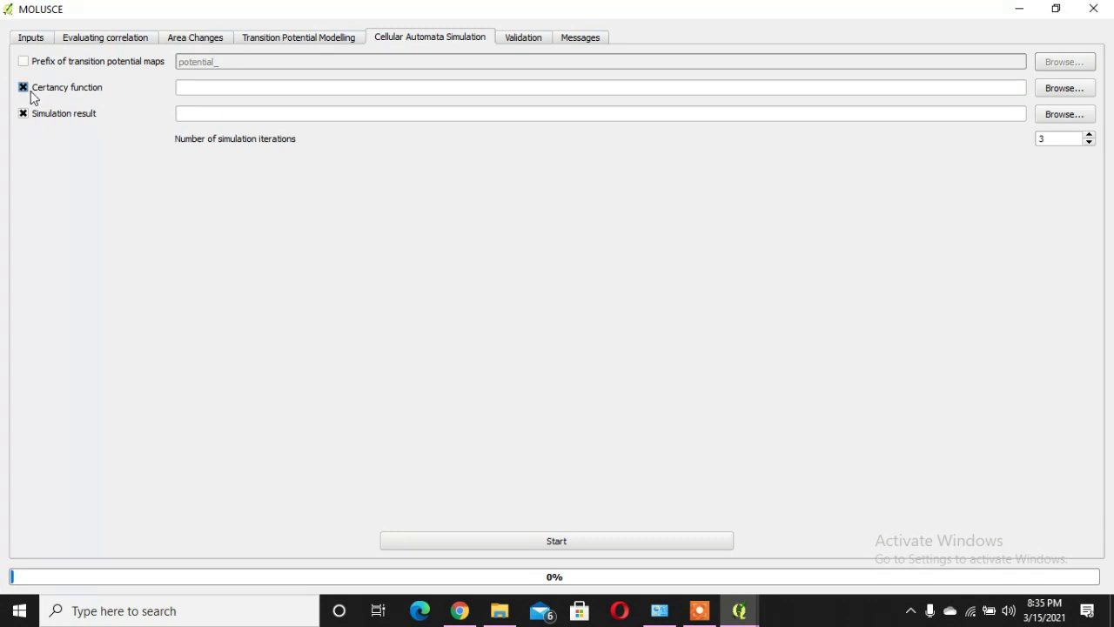
# Disable the certancy function output and enter 2017 as the simulation result name.
pyautogui.click(23, 87)
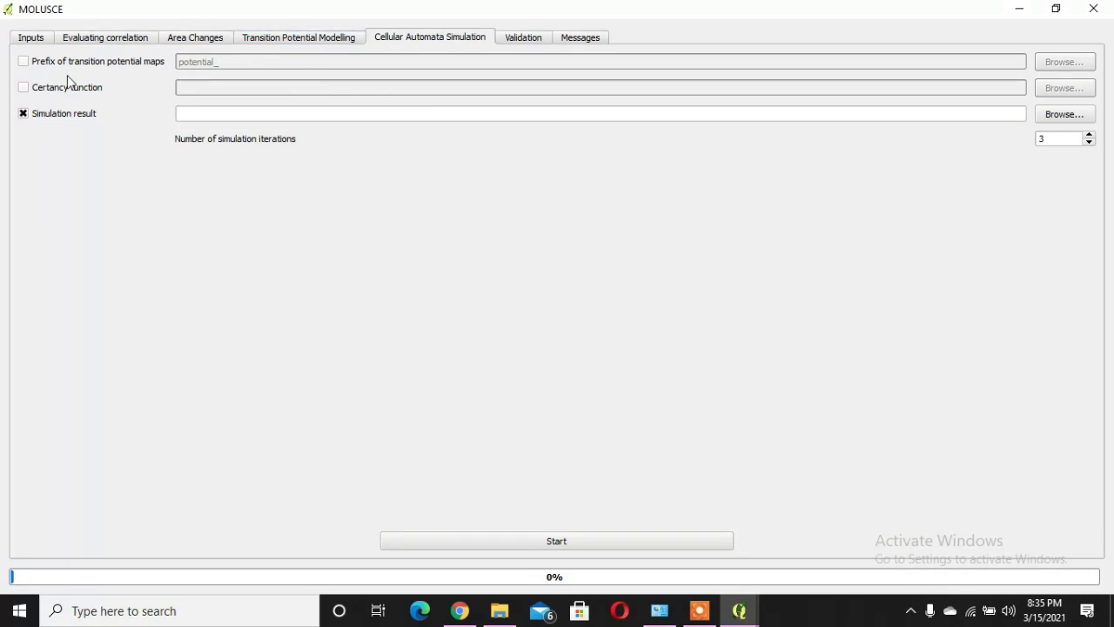
pyautogui.click(31, 38)
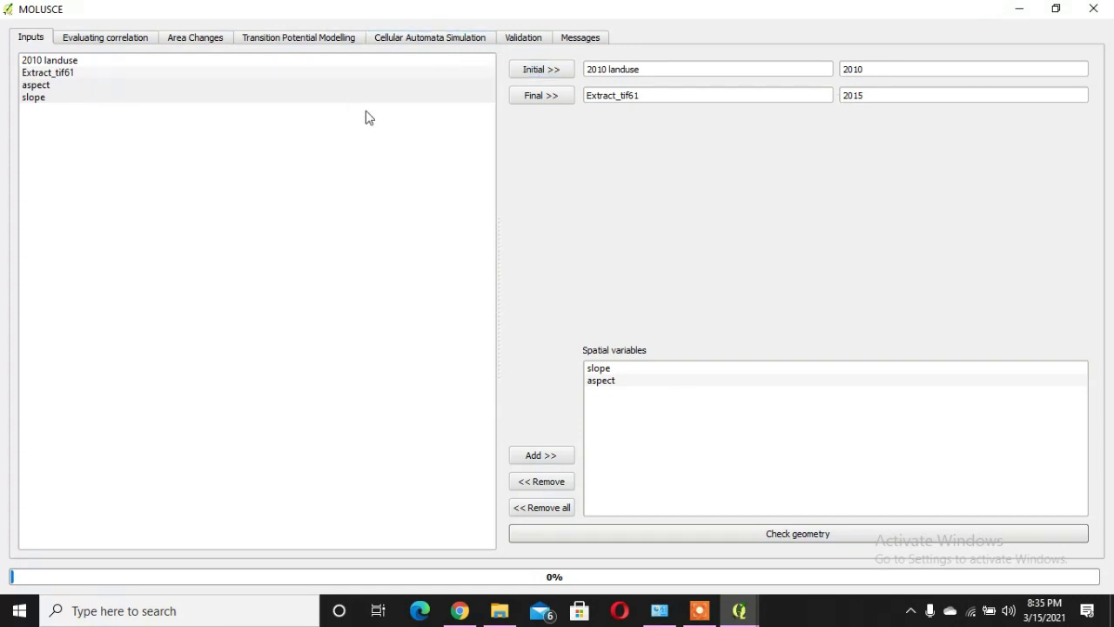
pyautogui.click(403, 36)
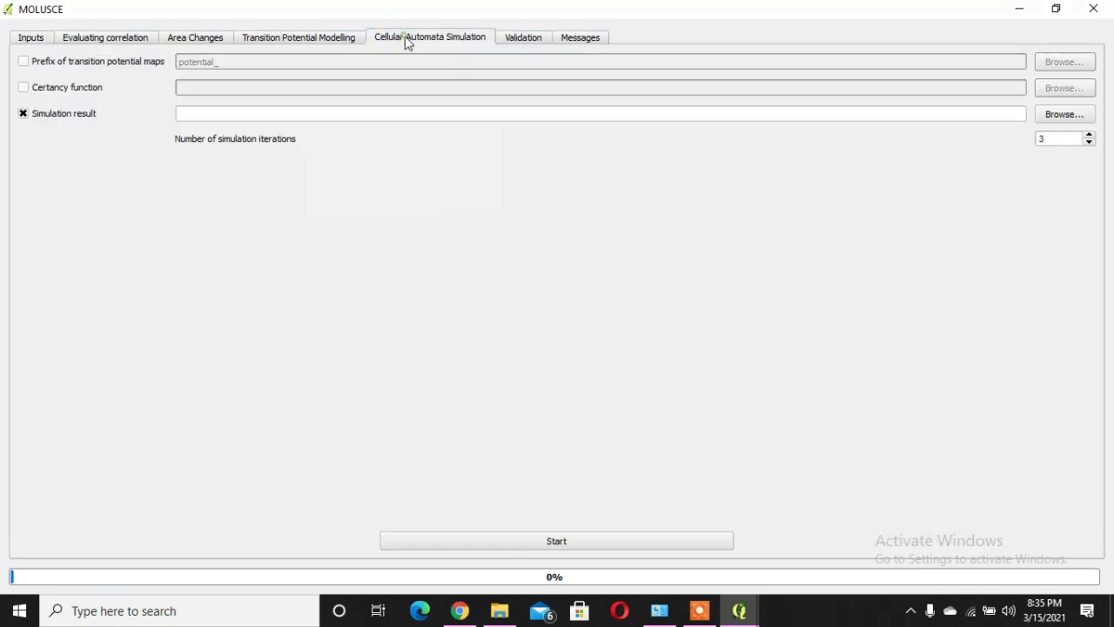
pyautogui.click(509, 116)
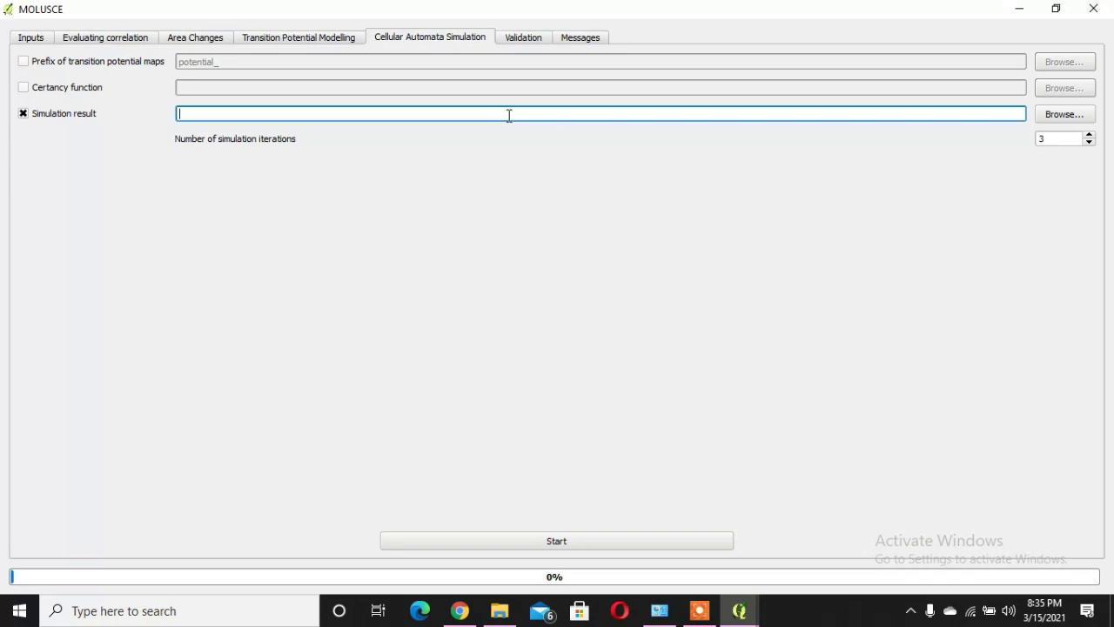
pyautogui.write('2017')
# Set the number of simulation iterations to 1 and run the cellular automata simulation.
pyautogui.click(1088, 137)
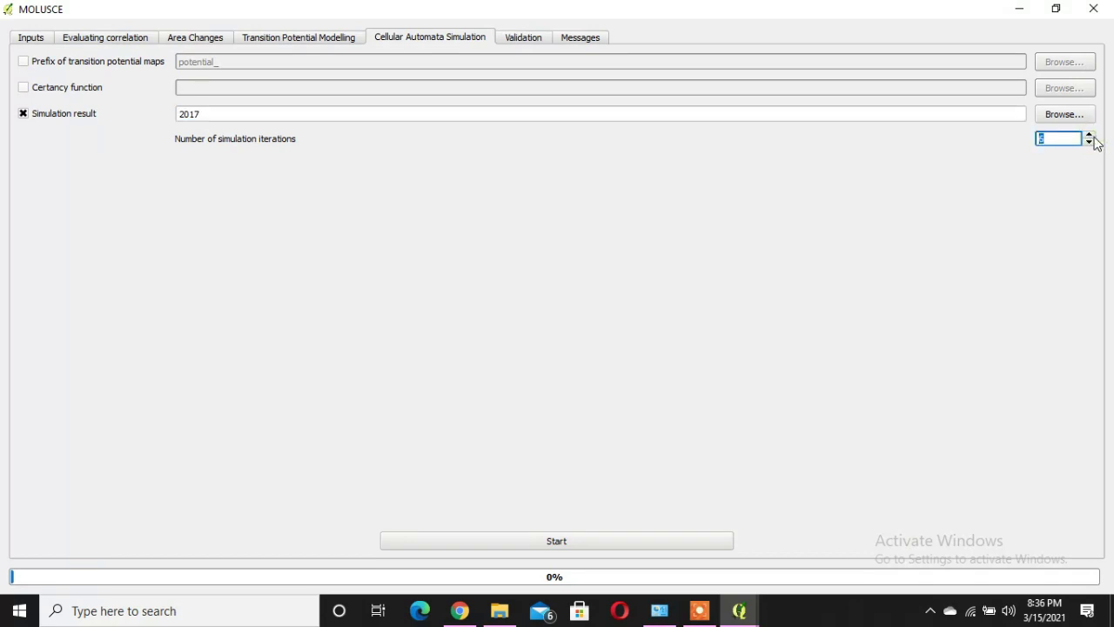
pyautogui.click(1089, 143)
pyautogui.click(1089, 143)
pyautogui.click(590, 541)
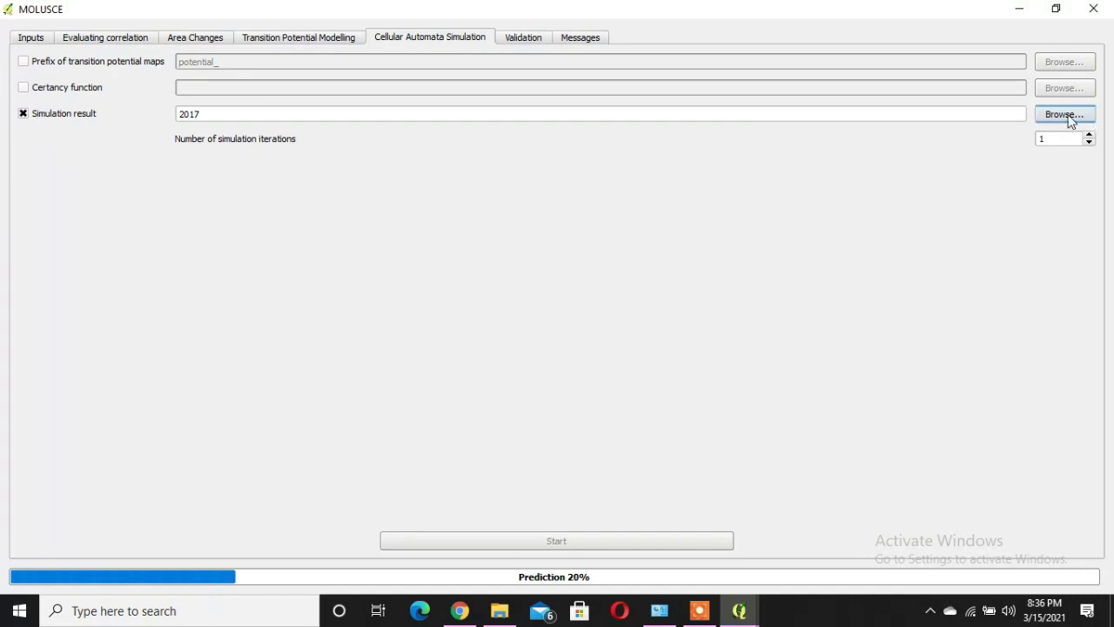
# Set the simulation result output to a GeoTIFF named 2017.tiff in the slpe folder on the Desktop.
pyautogui.click(1069, 119)
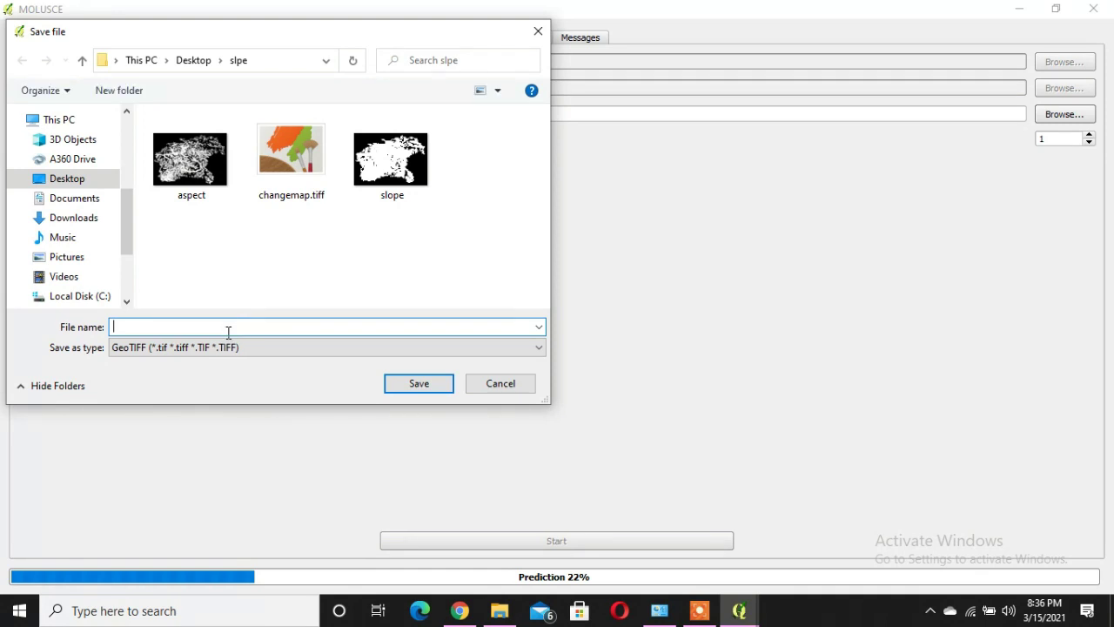
pyautogui.write('01')
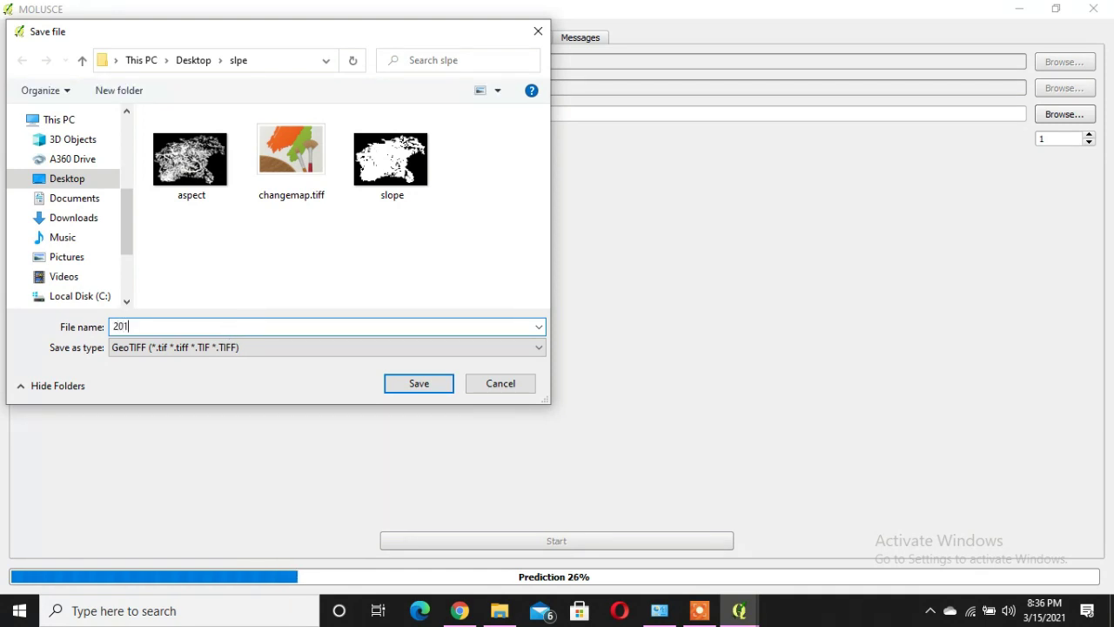
pyautogui.write('7.tiff')
pyautogui.click(399, 386)
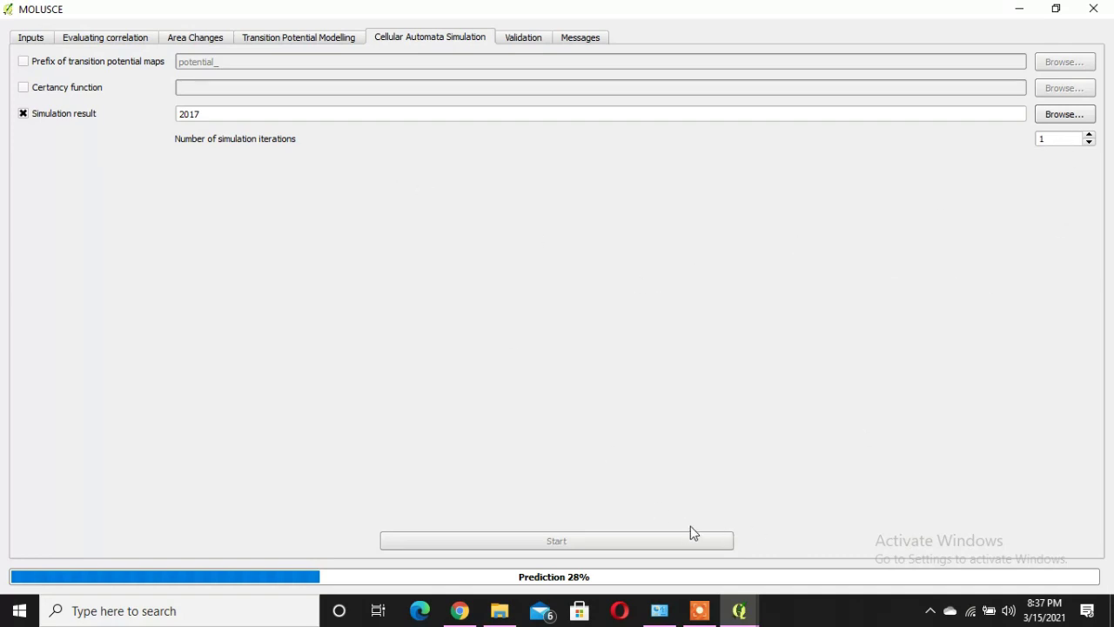
pyautogui.click(696, 616)
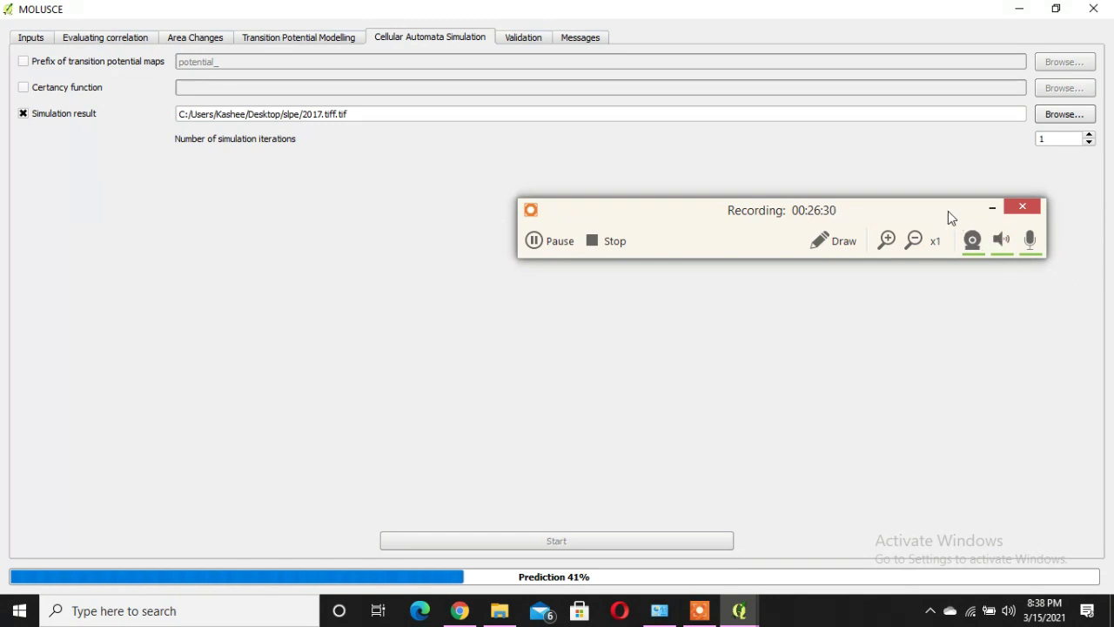
pyautogui.moveTo(876, 209); pyautogui.dragTo(813, 192)
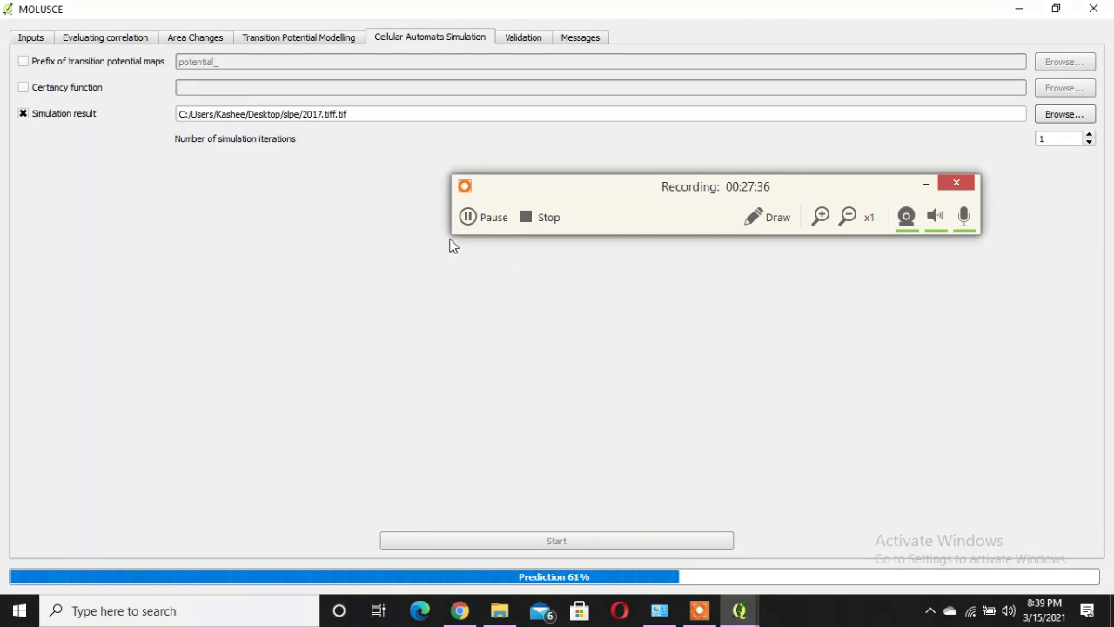
pyautogui.click(468, 217)
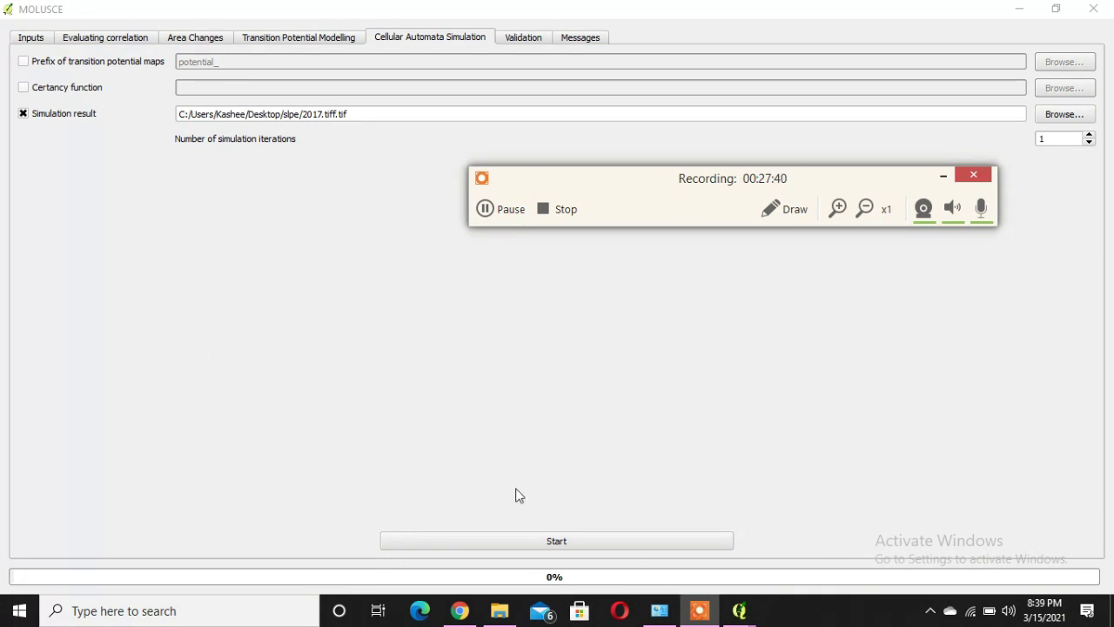
pyautogui.click(943, 176)
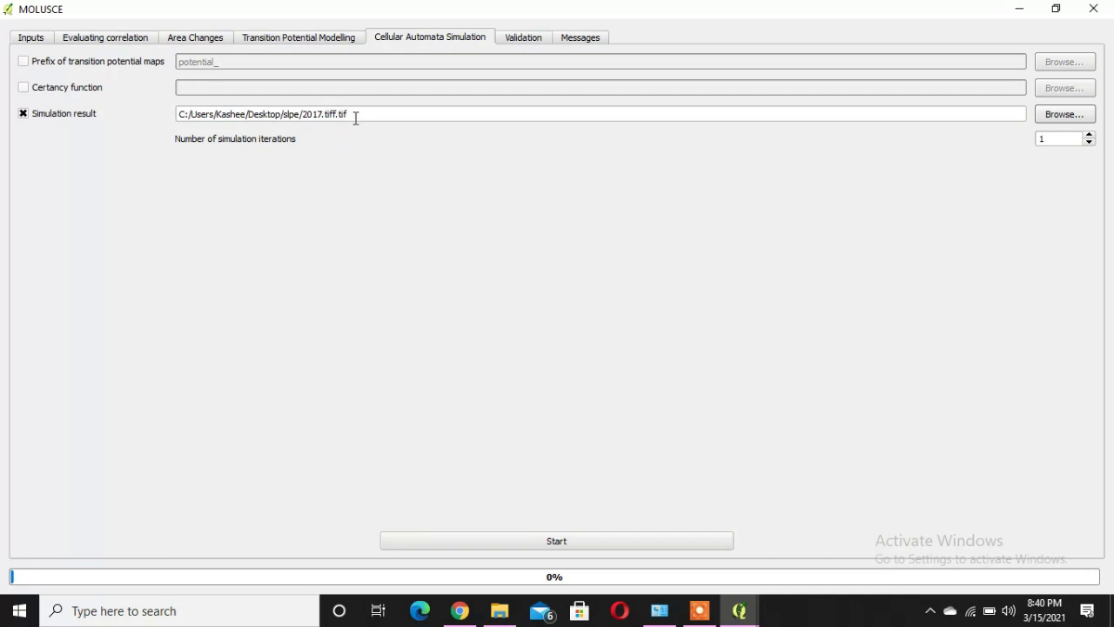
# Open the MOLUSCE validation settings and bring up the file selection for the reference map.
pyautogui.click(524, 39)
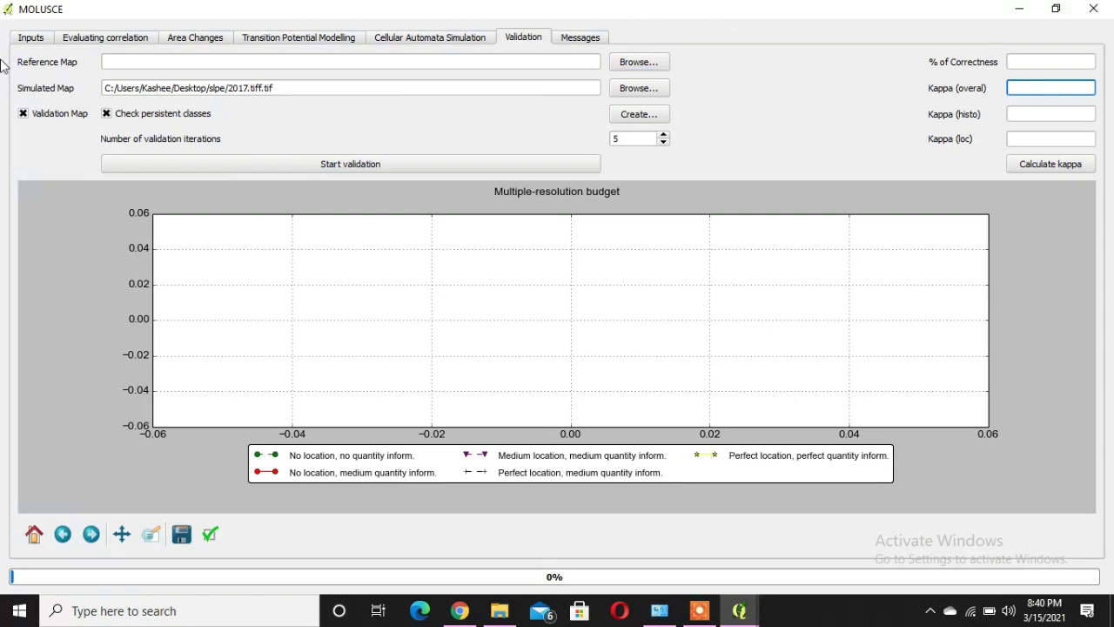
pyautogui.click(444, 37)
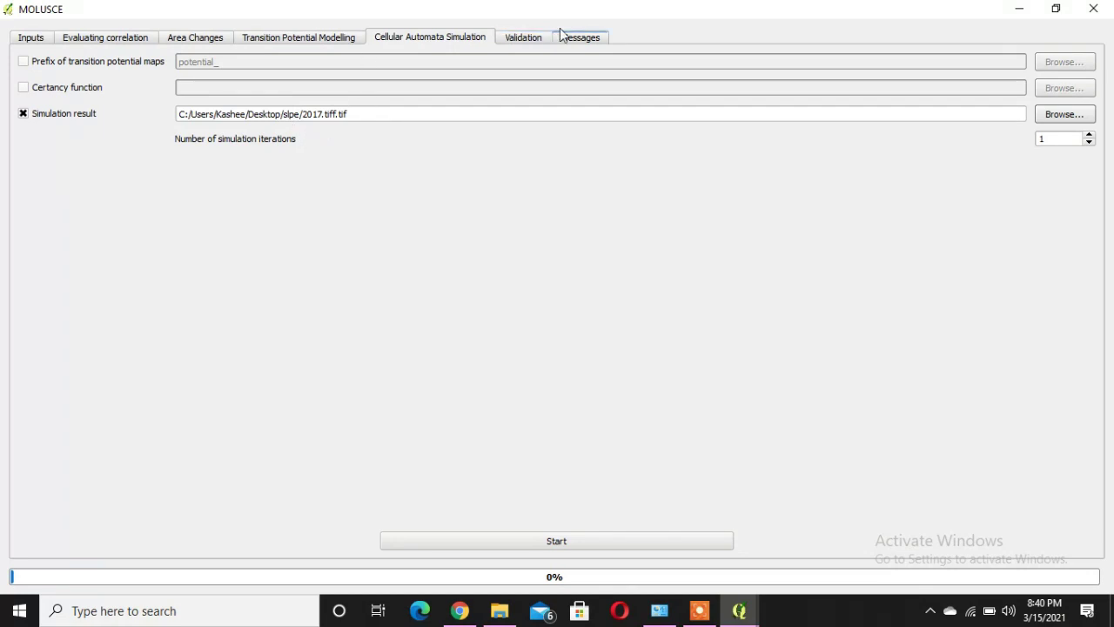
pyautogui.click(541, 39)
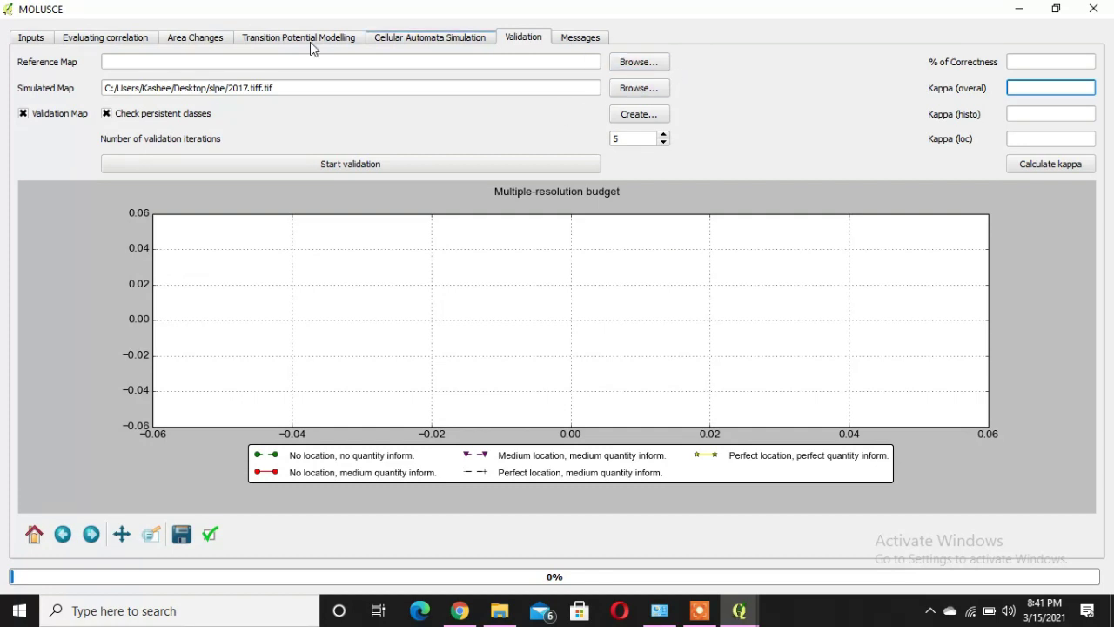
pyautogui.click(666, 66)
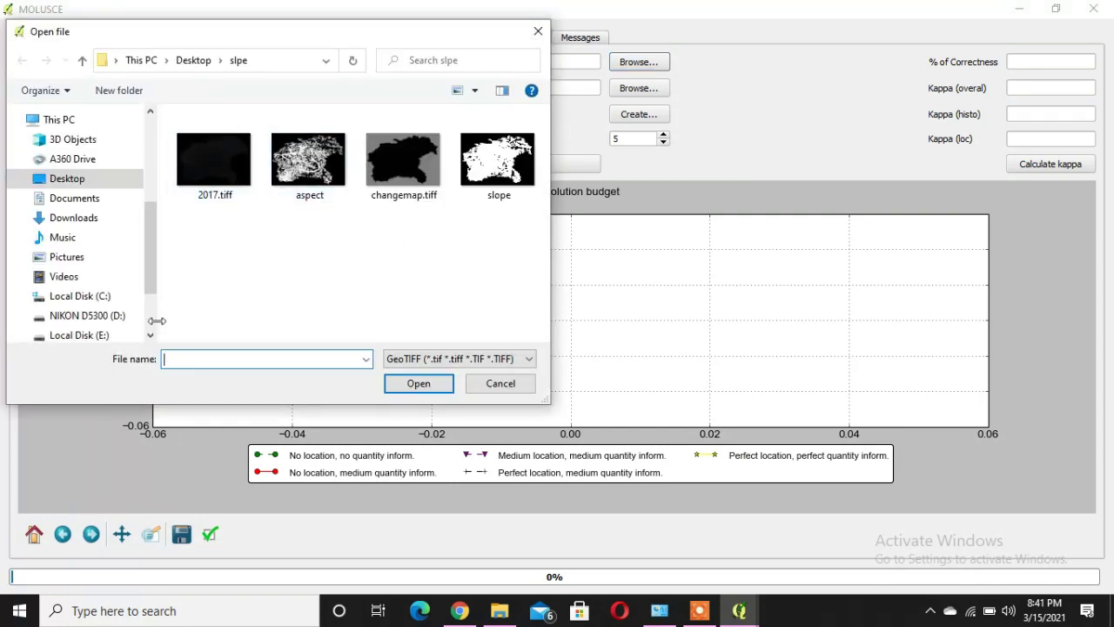
# Look through Local Disk (E:) and Local Disk (F:) for the folder holding the reference land use raster.
pyautogui.scroll(-2, 146, 280)
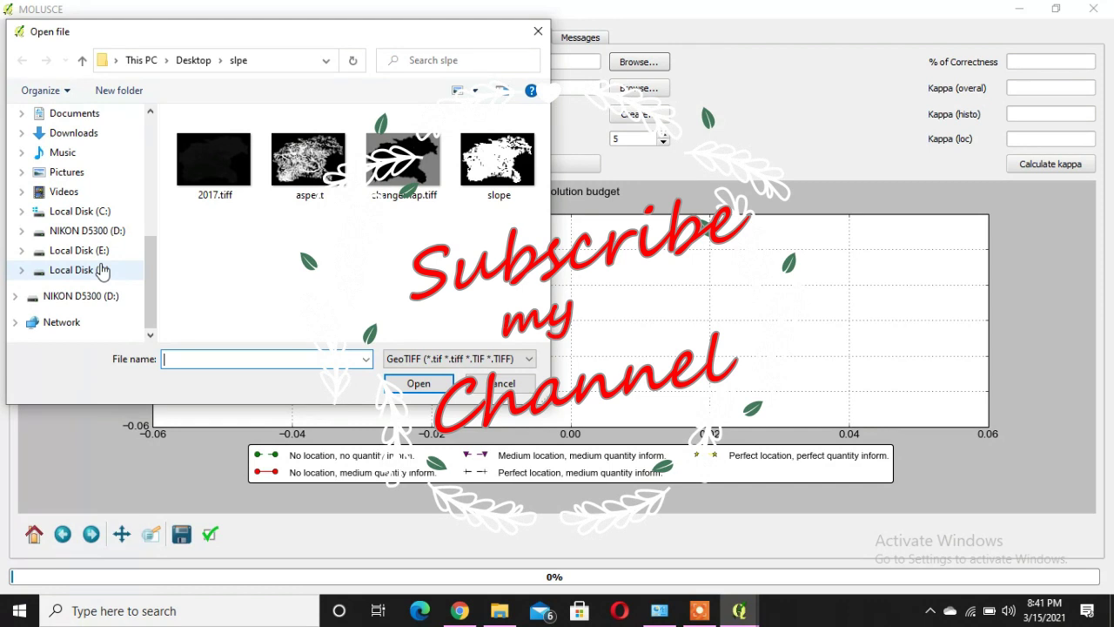
pyautogui.click(72, 252)
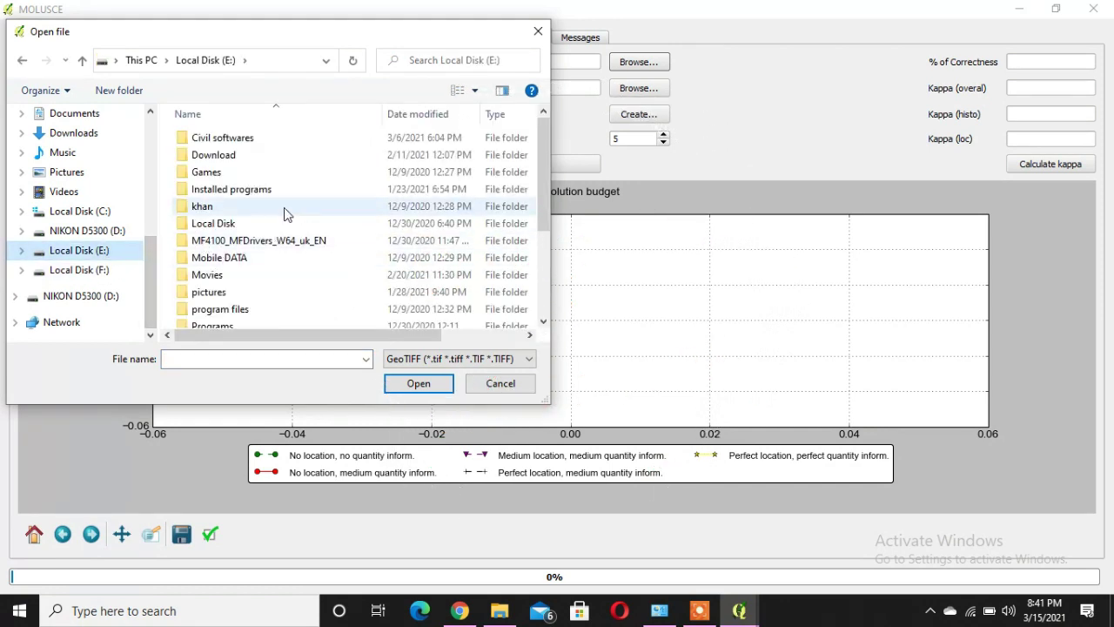
pyautogui.scroll(-3, 266, 261)
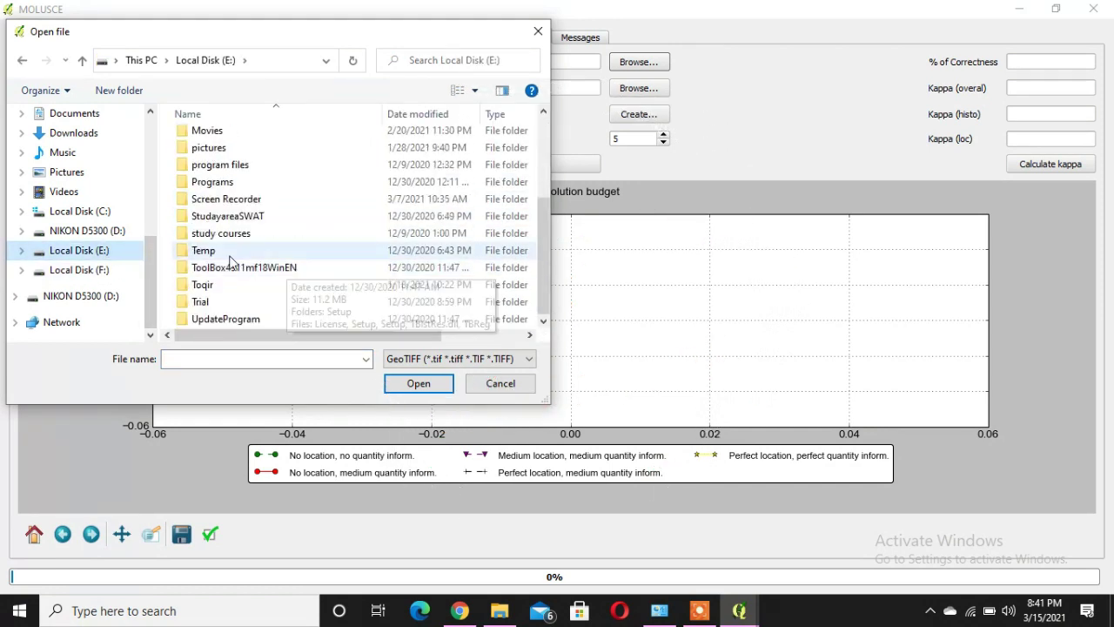
pyautogui.click(110, 270)
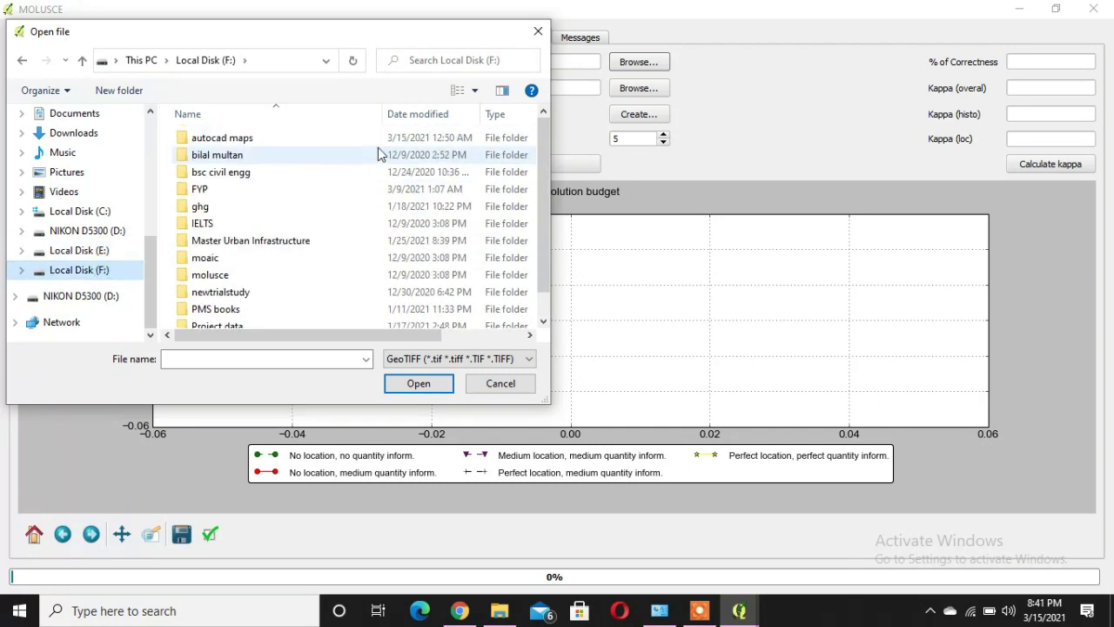
pyautogui.scroll(-1, 310, 256)
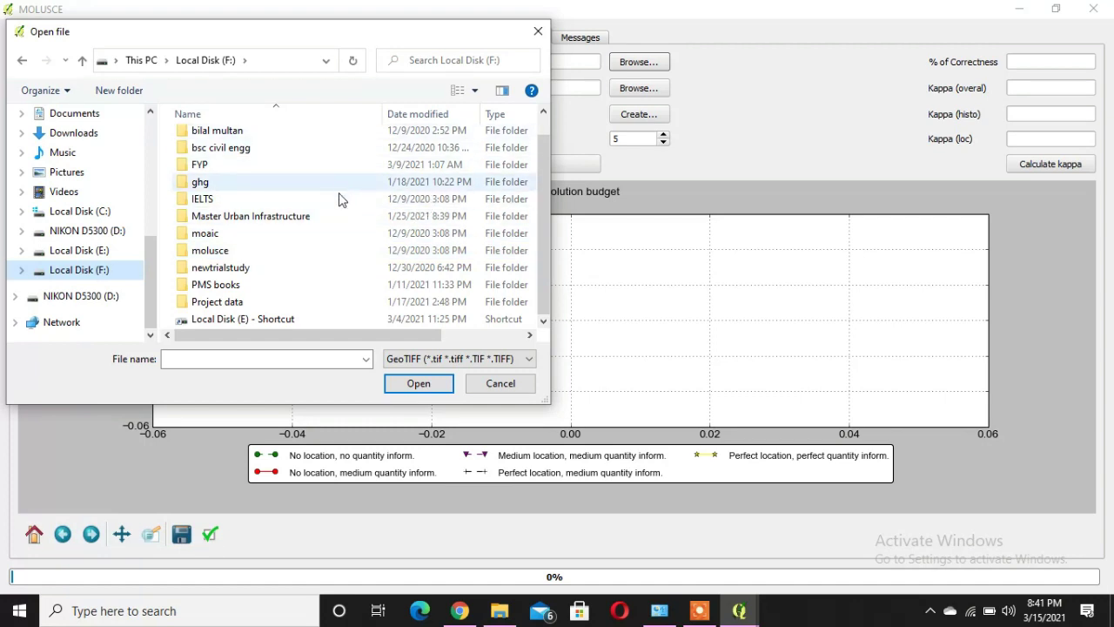
pyautogui.scroll(1, 348, 167)
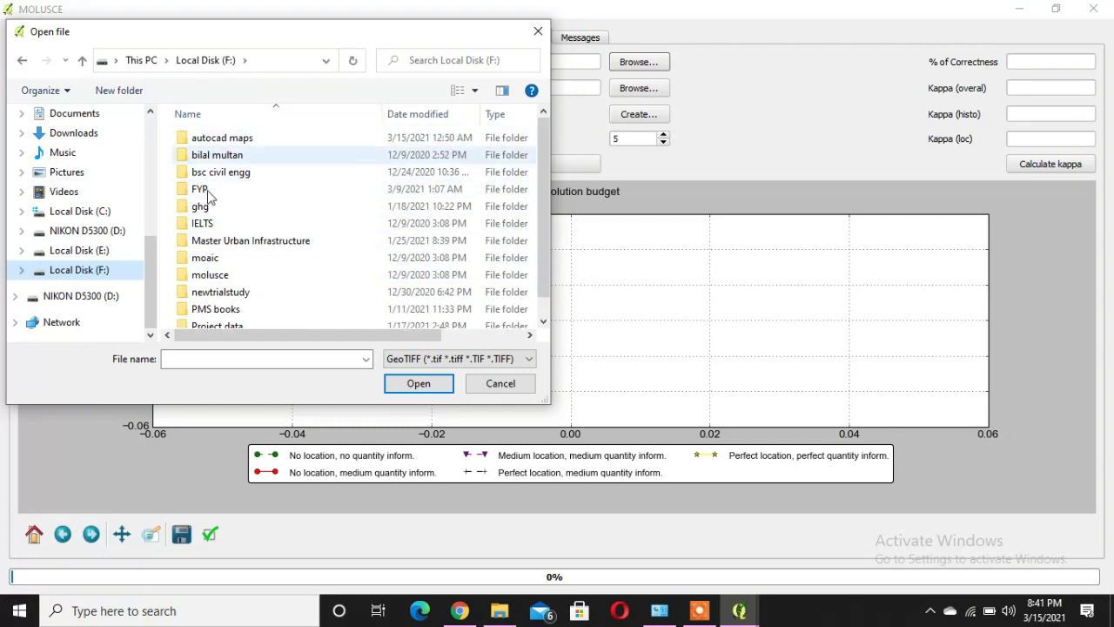
pyautogui.click(70, 251)
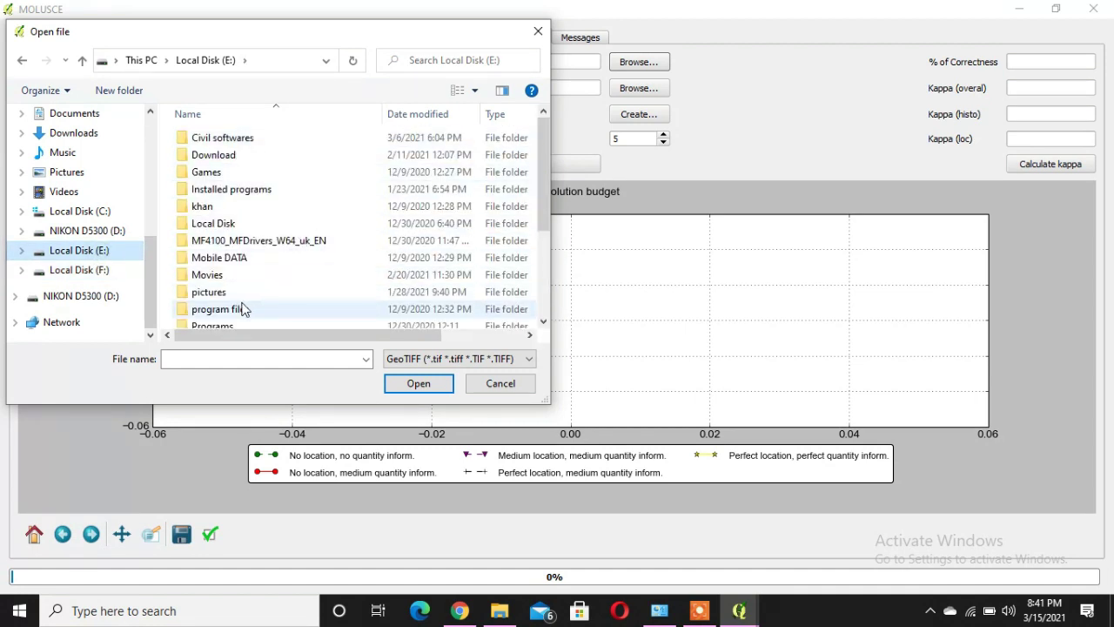
pyautogui.scroll(-1, 261, 305)
pyautogui.scroll(-2, 365, 279)
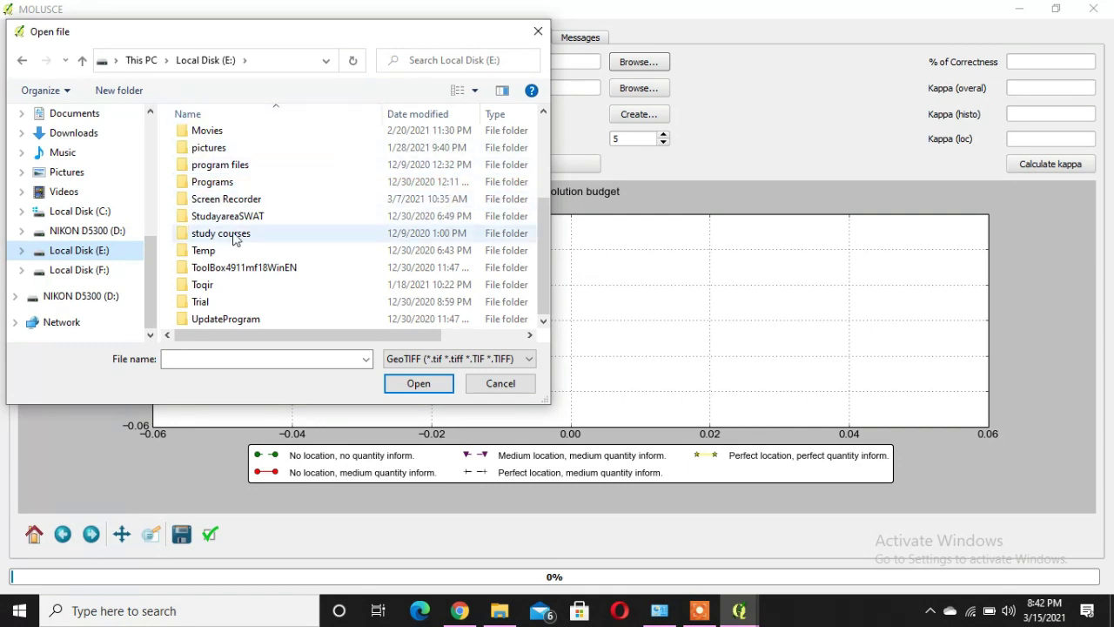
pyautogui.click(96, 270)
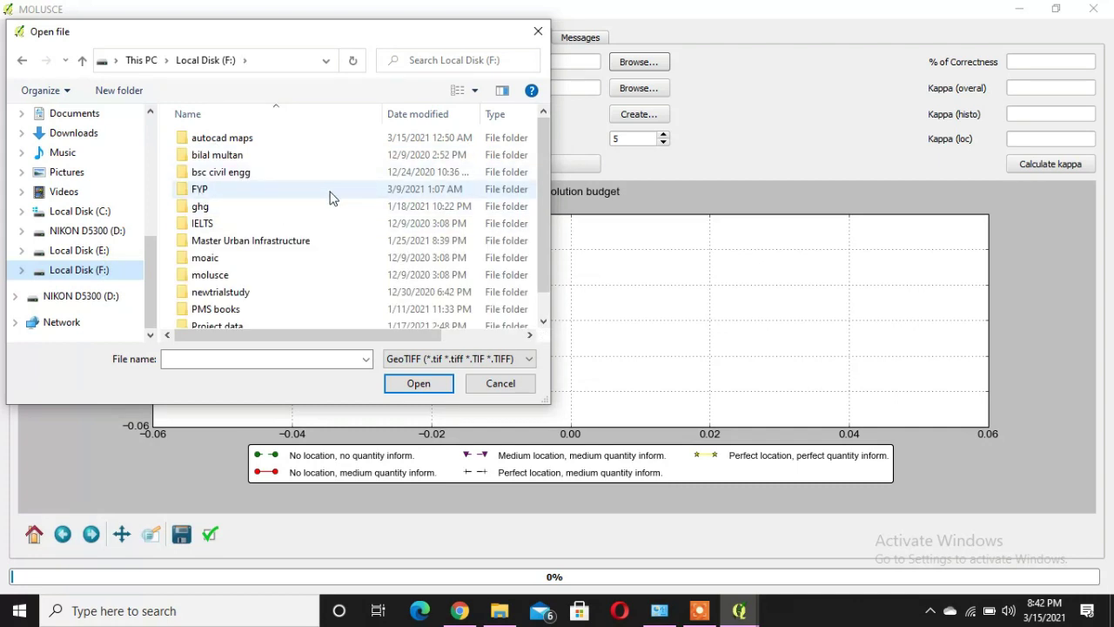
pyautogui.scroll(-1, 330, 198)
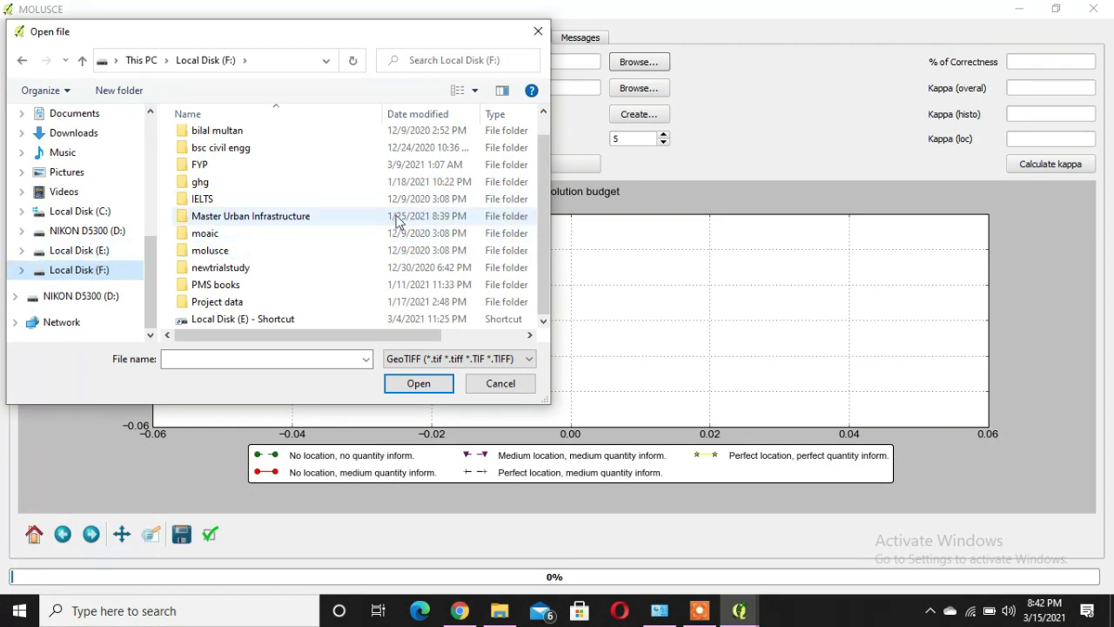
# Open the landuseraster folder inside Project data/study area landuse on Local Disk (F:).
pyautogui.click(231, 303)
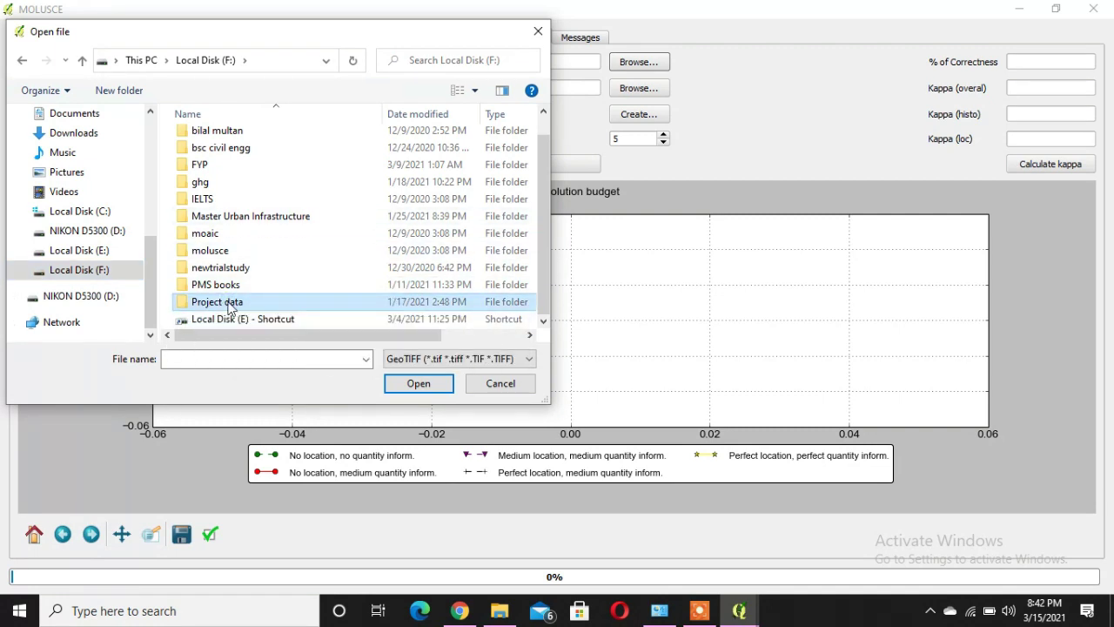
pyautogui.doubleClick(229, 303)
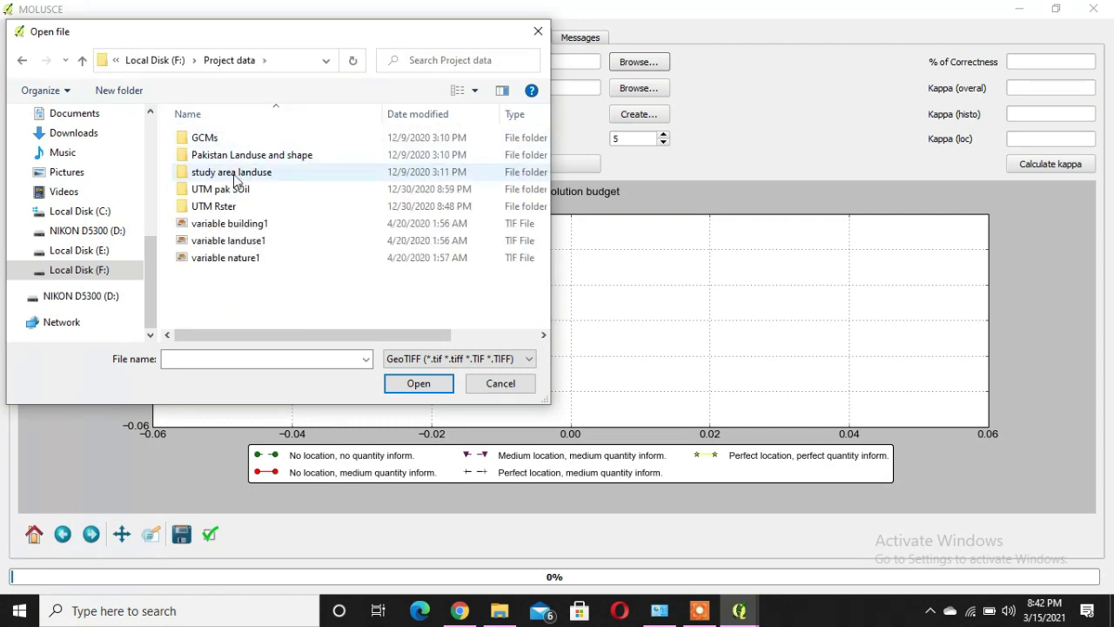
pyautogui.click(218, 177)
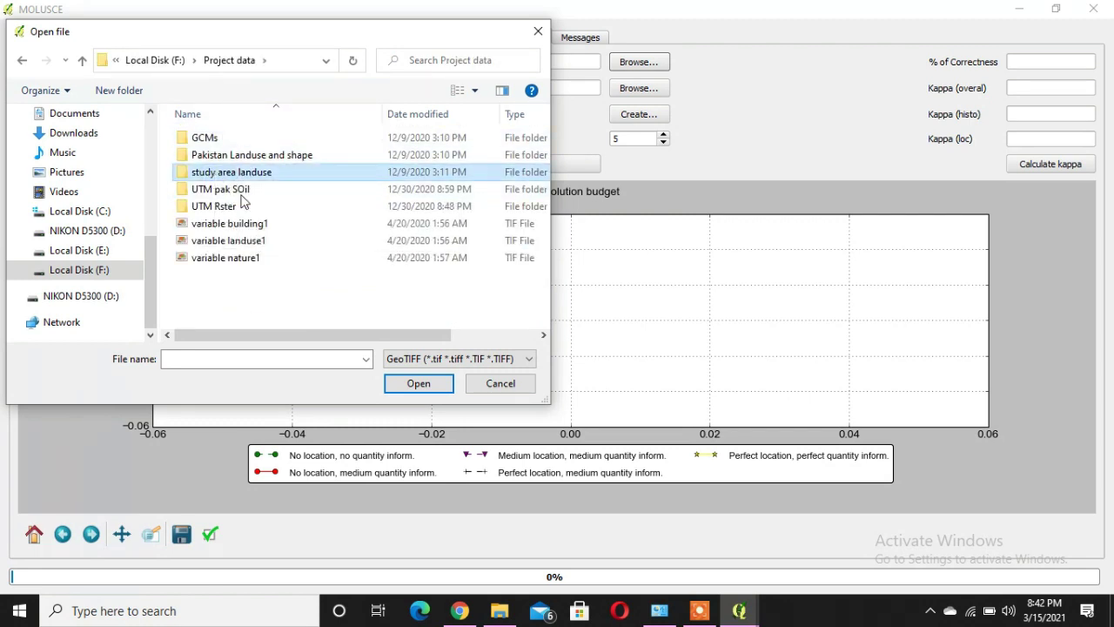
pyautogui.press('Return')
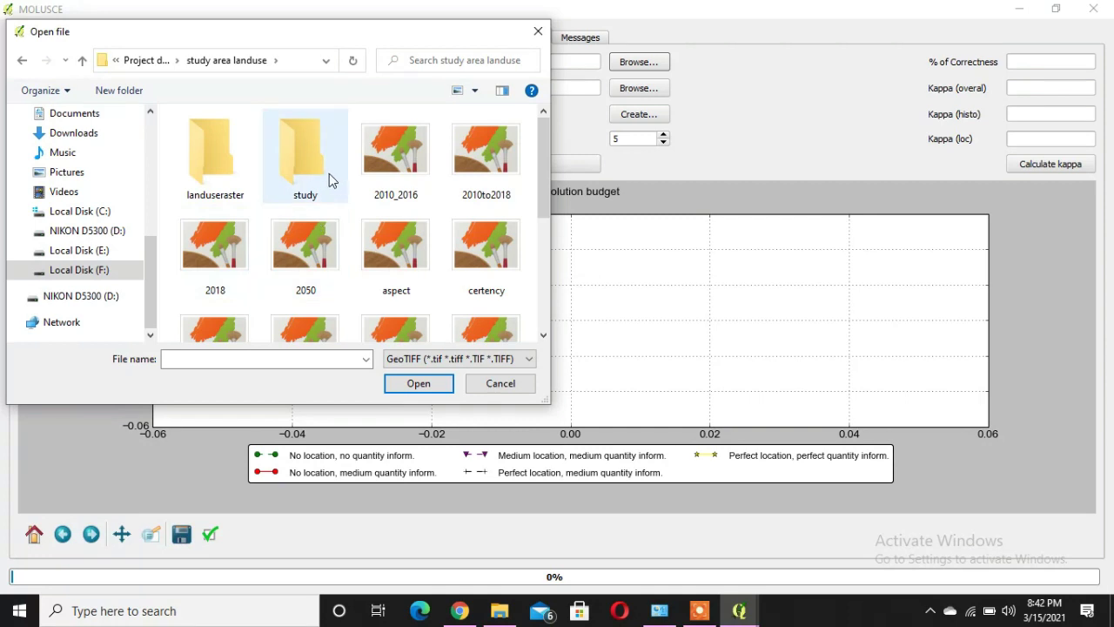
pyautogui.click(302, 165)
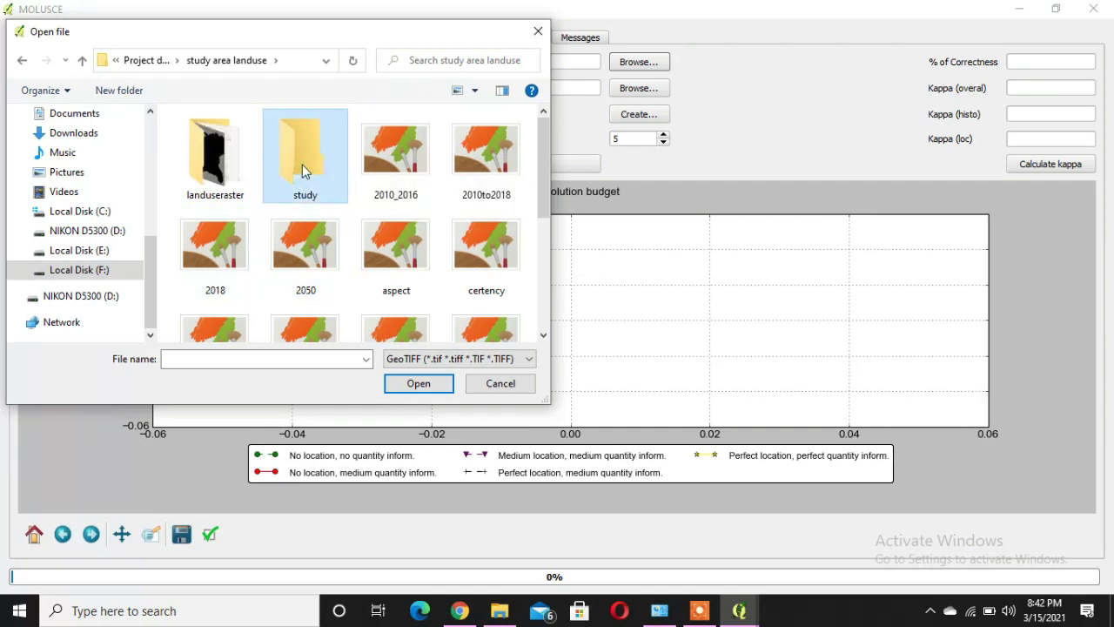
pyautogui.click(218, 185)
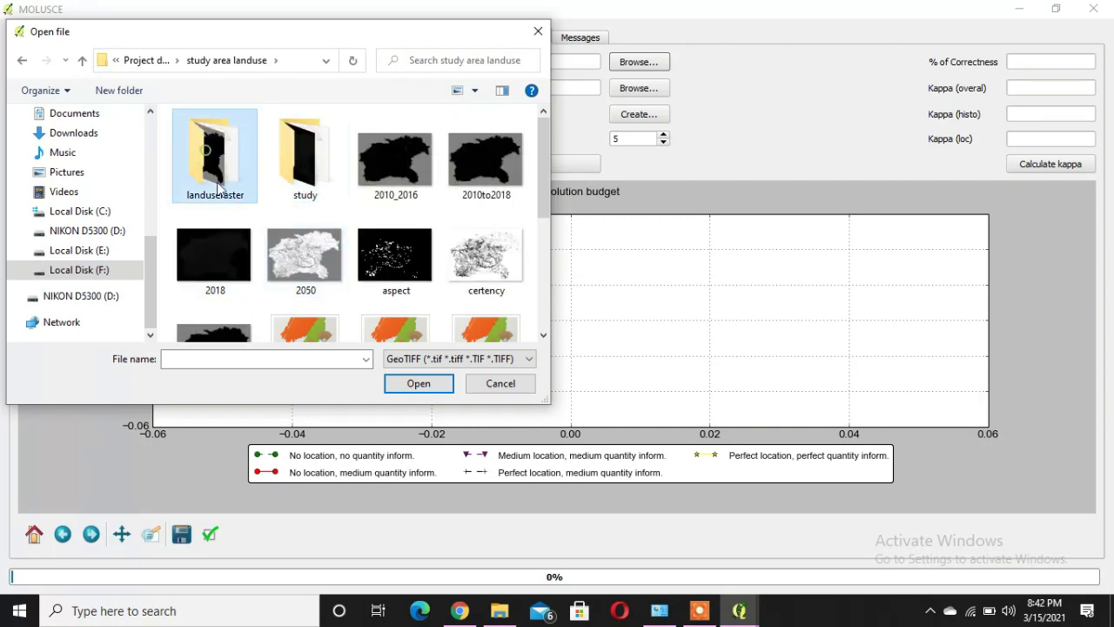
pyautogui.press('Return')
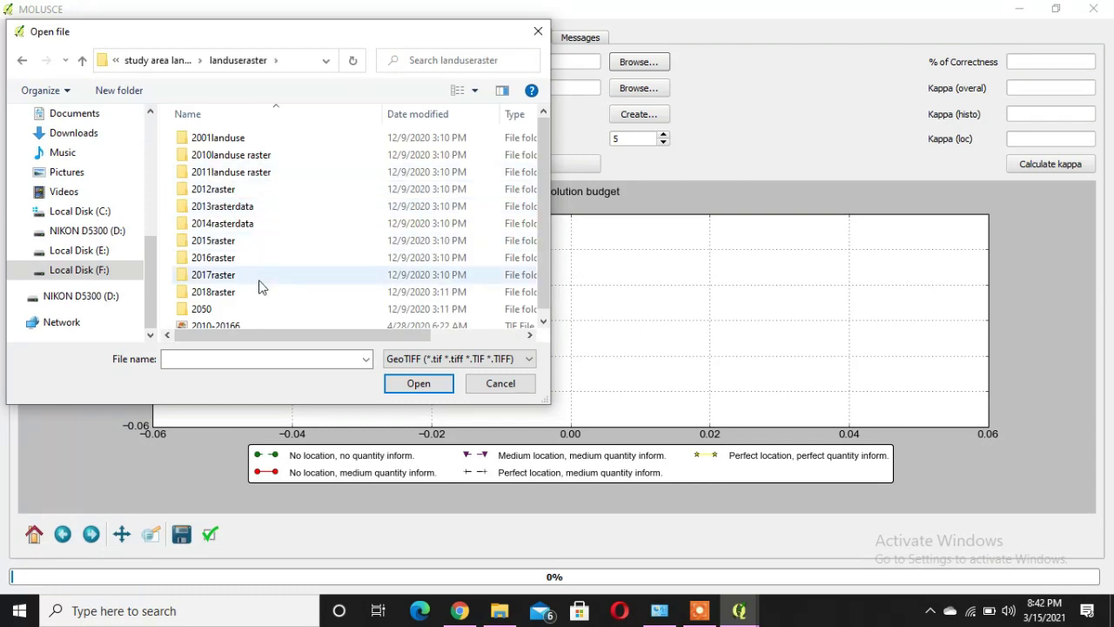
# Load 2018 landuse.tif from the 2018raster folder as the reference map and calculate the kappa statistics.
pyautogui.click(218, 298)
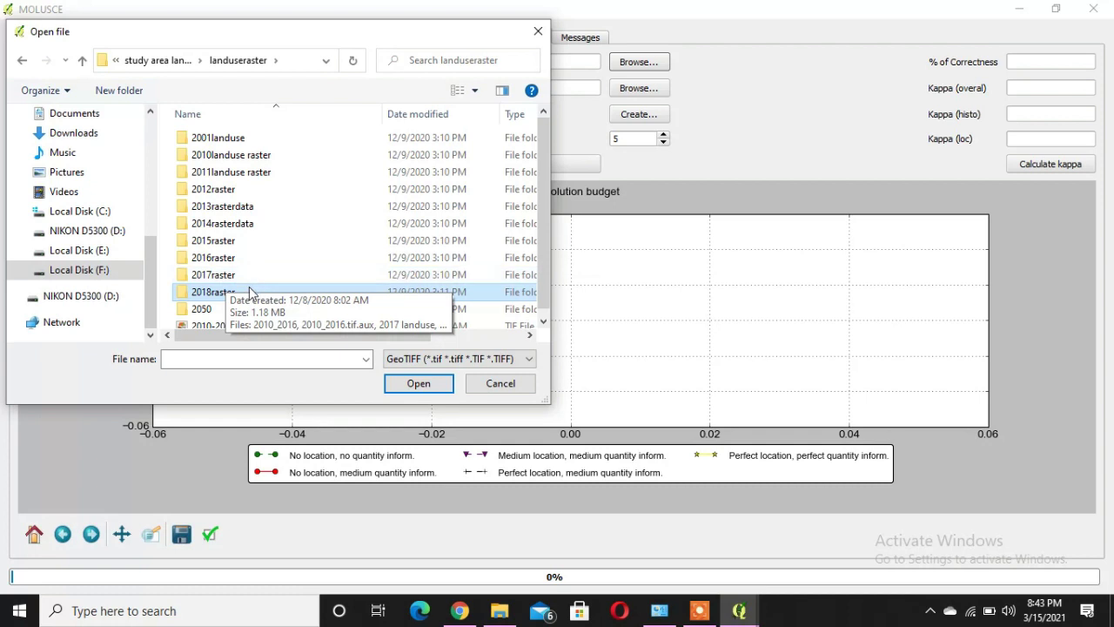
pyautogui.click(225, 292)
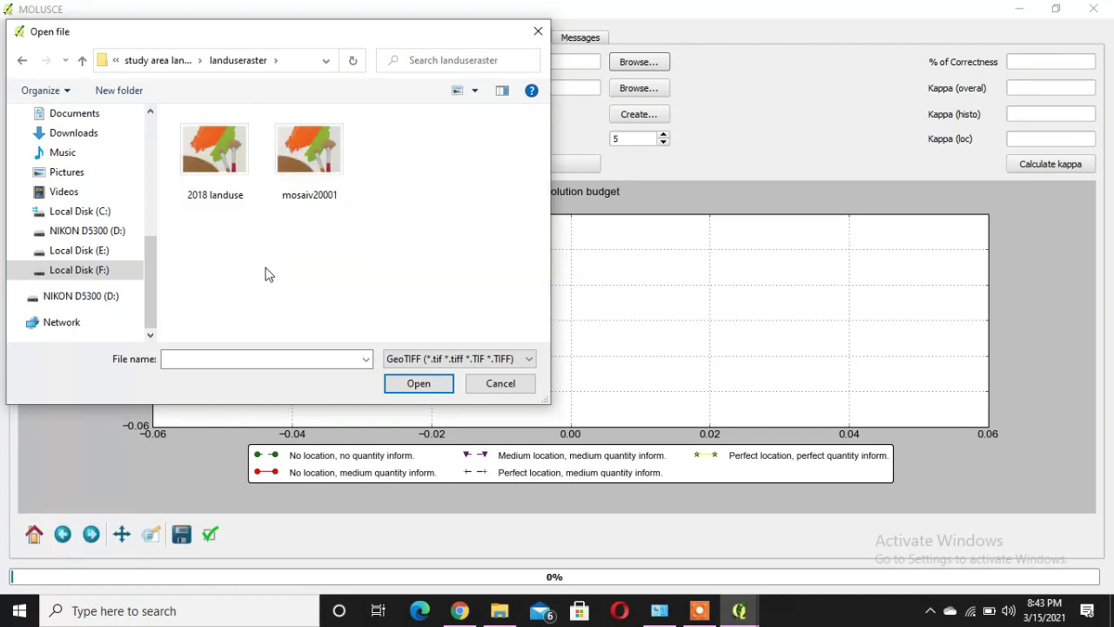
pyautogui.doubleClick(204, 152)
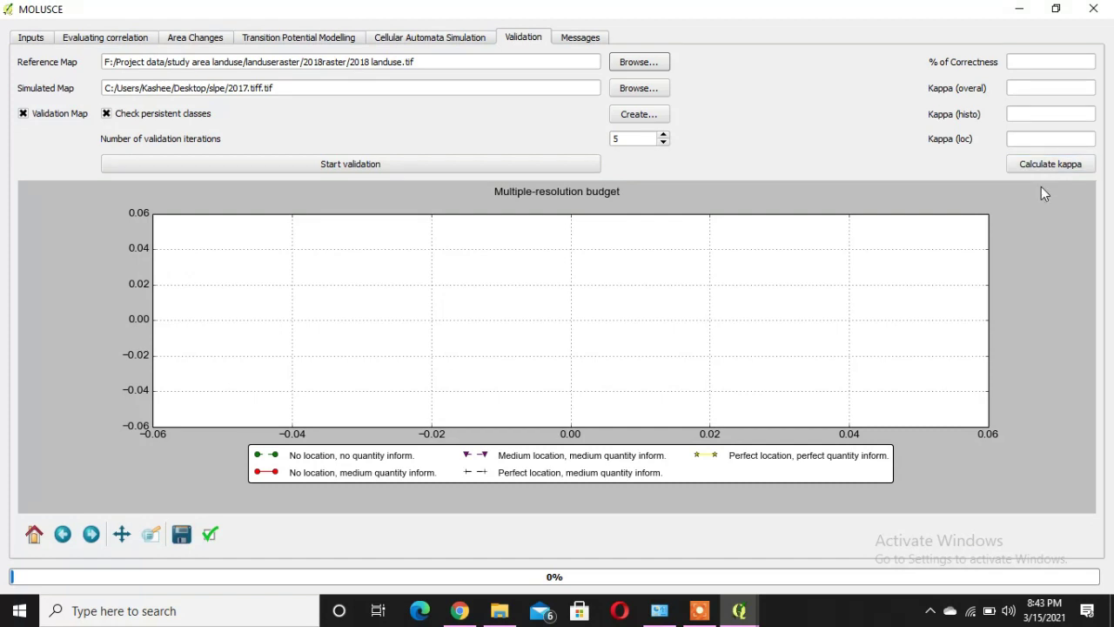
pyautogui.click(1062, 167)
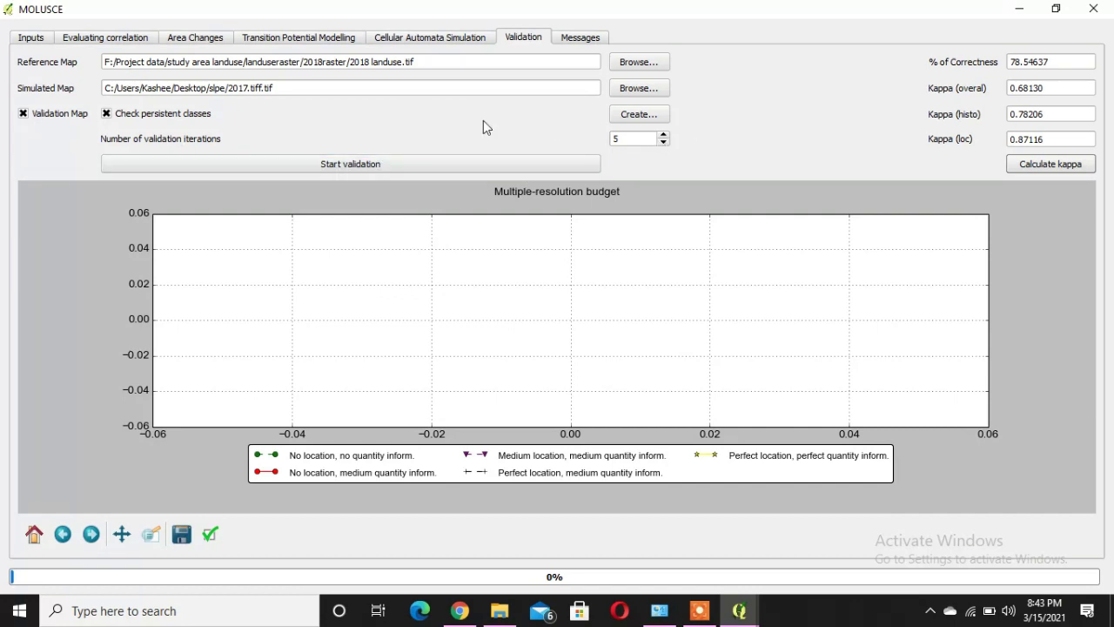
# Set the number of validation iterations to 3 and try to start the validation.
pyautogui.click(665, 145)
pyautogui.click(664, 135)
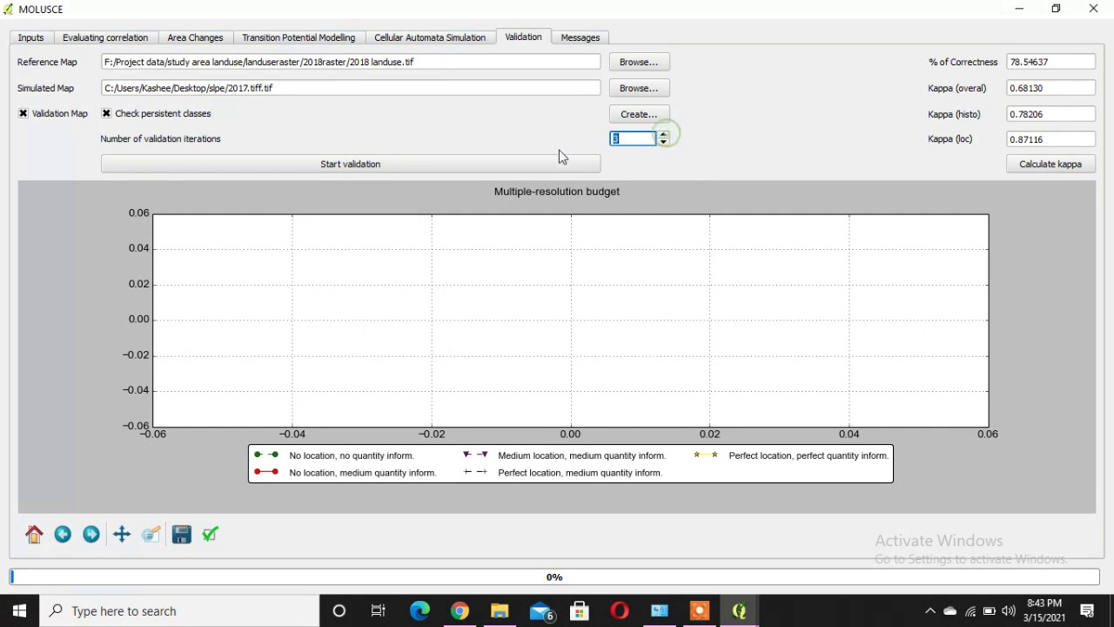
pyautogui.click(389, 168)
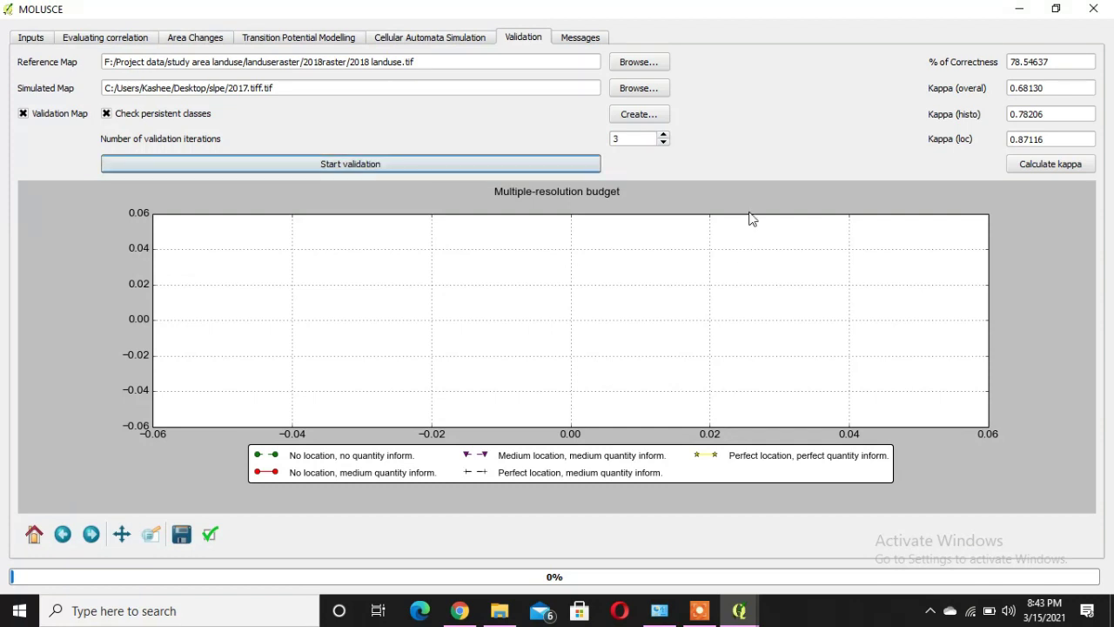
# Set the number of validation iterations to 2 and try the validation again.
pyautogui.click(665, 138)
pyautogui.click(665, 143)
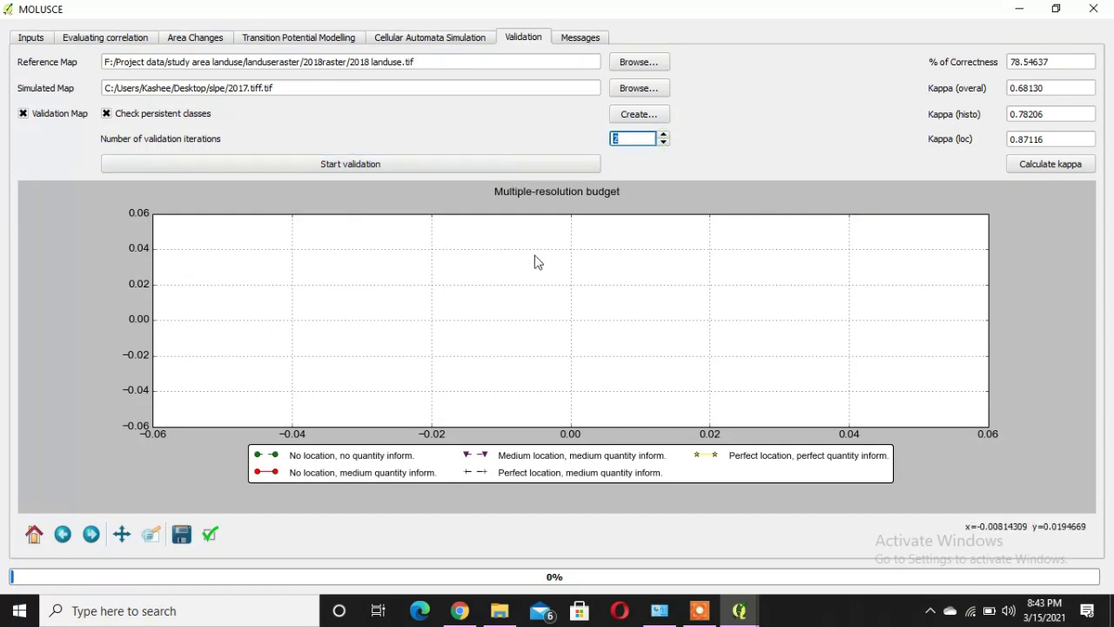
pyautogui.click(519, 163)
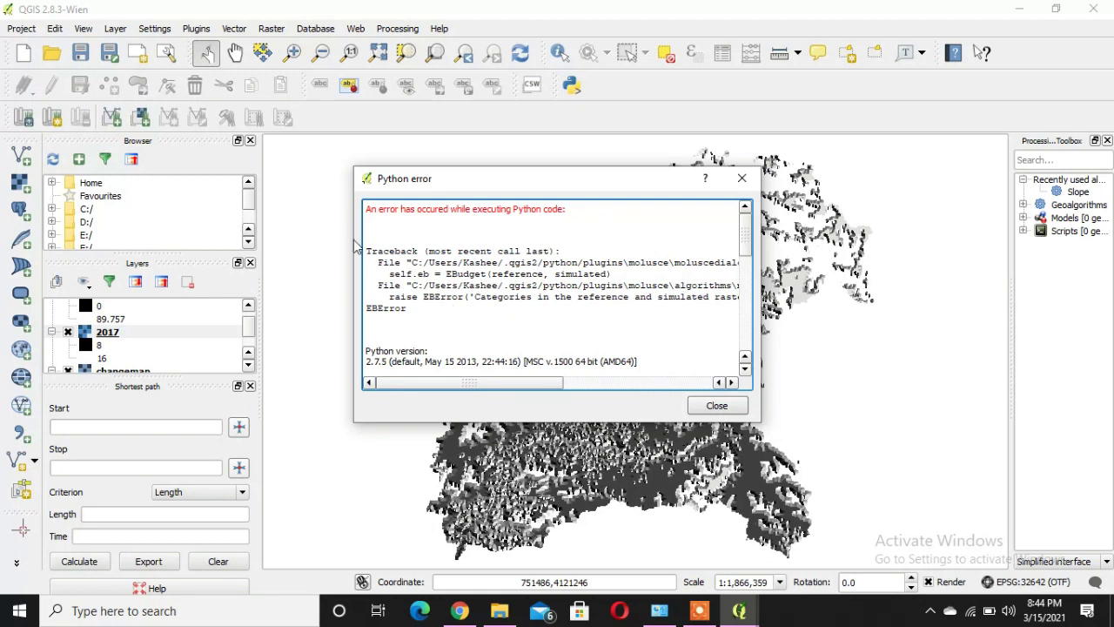
# Read through the Python error report and close it.
pyautogui.scroll(-10, 561, 318)
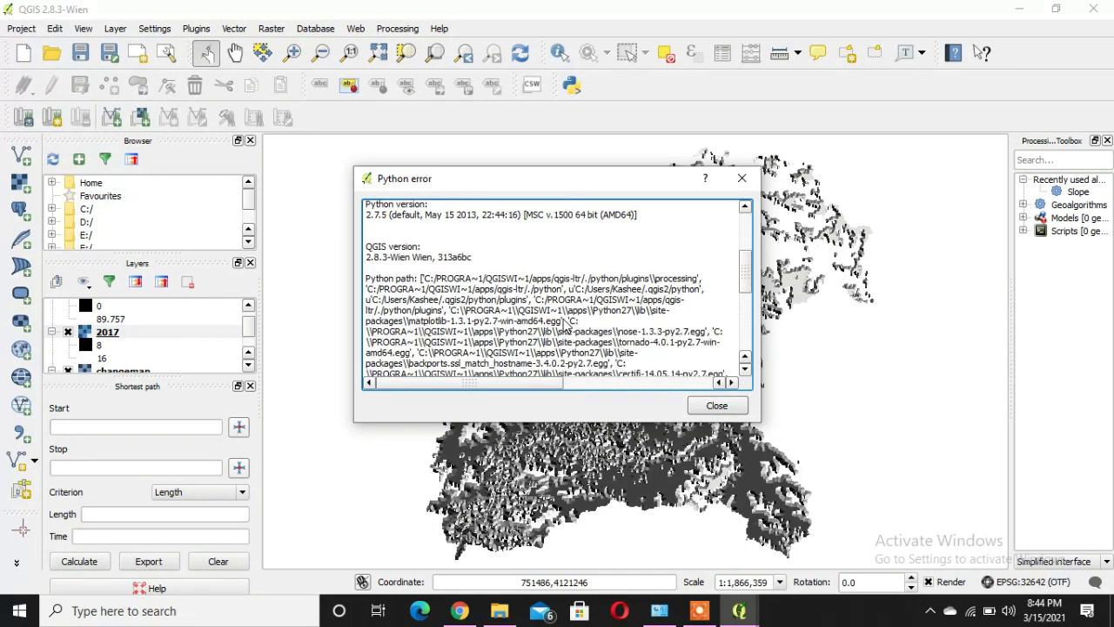
pyautogui.scroll(10, 575, 322)
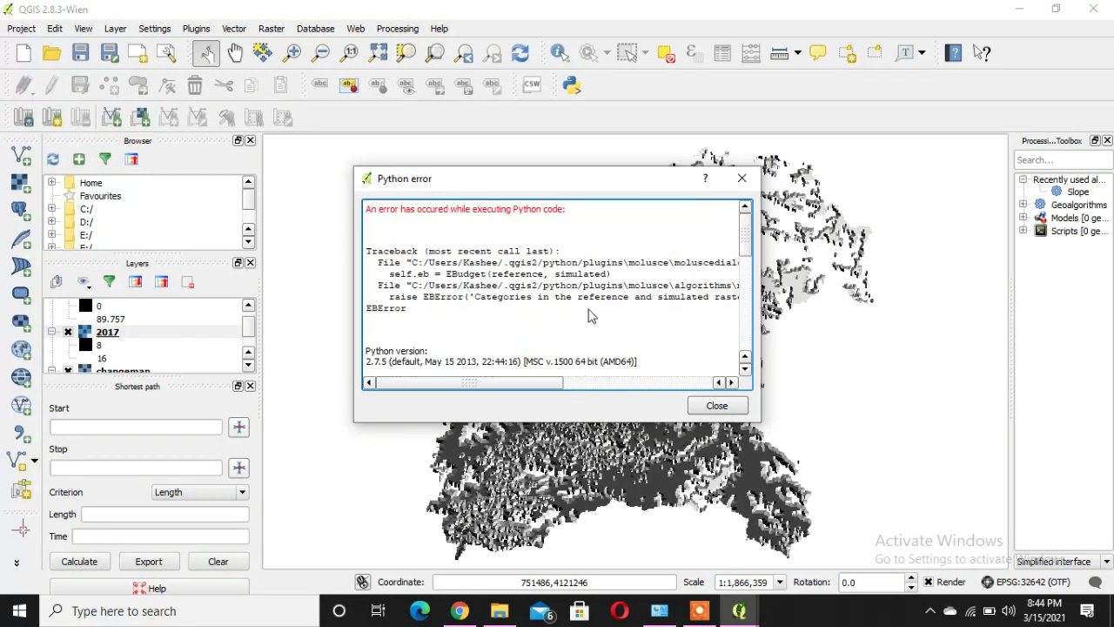
pyautogui.click(716, 406)
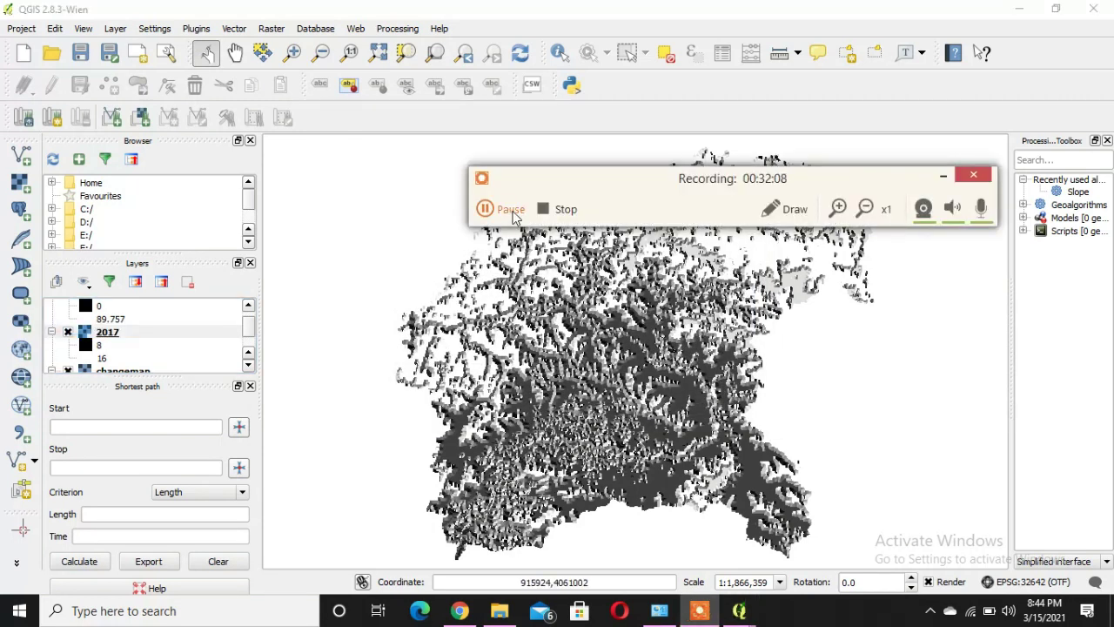
pyautogui.click(510, 209)
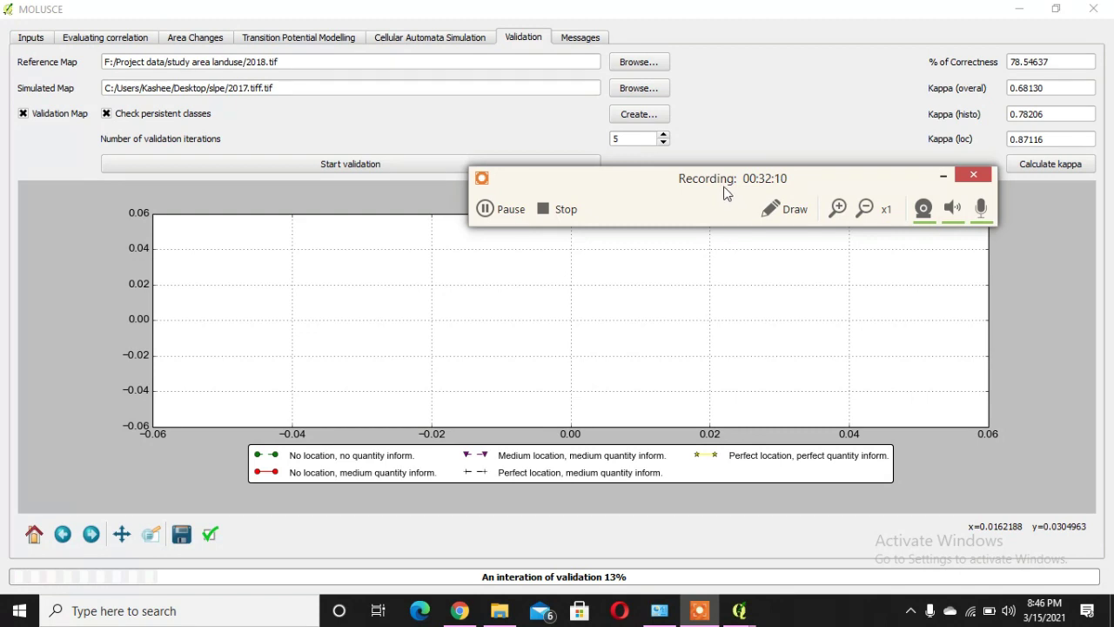
pyautogui.moveTo(726, 189); pyautogui.dragTo(748, 164)
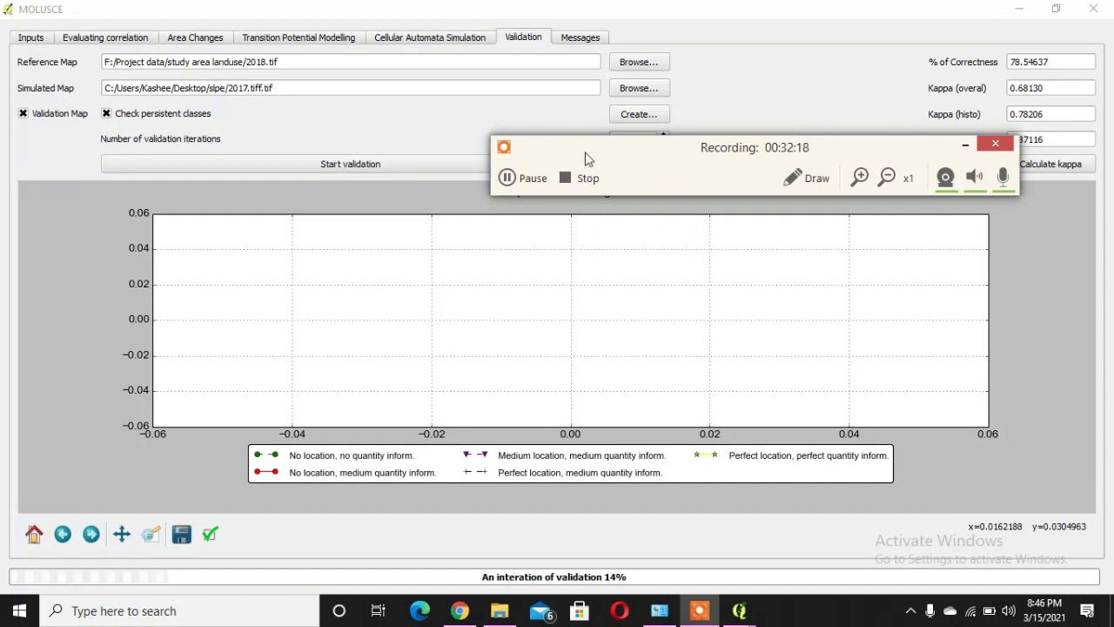
pyautogui.moveTo(586, 154); pyautogui.dragTo(609, 148)
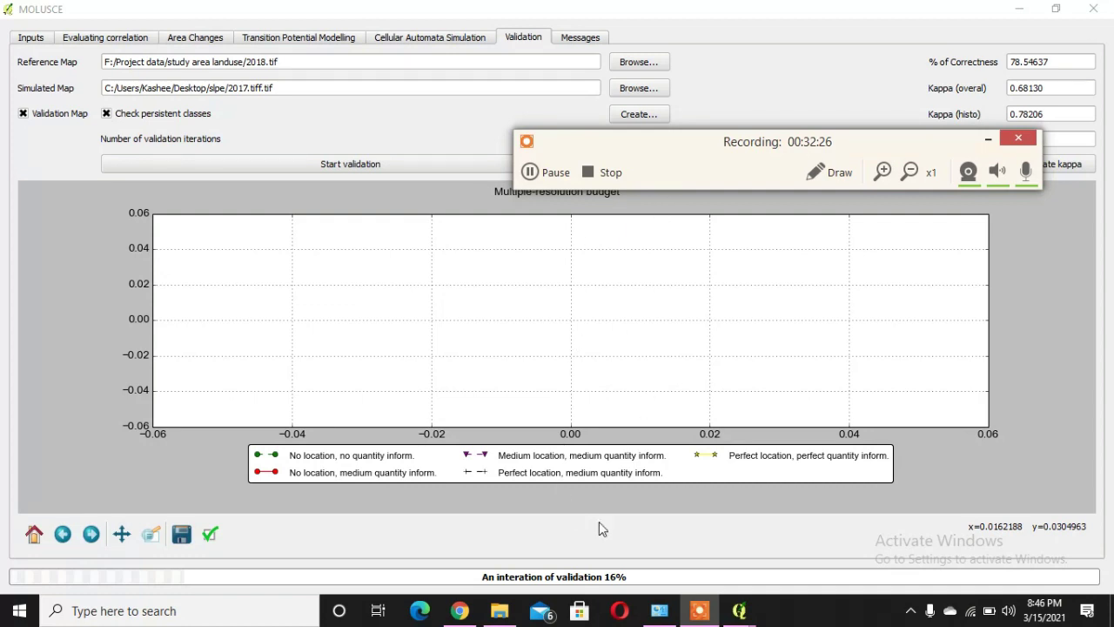
pyautogui.moveTo(669, 148); pyautogui.dragTo(683, 69)
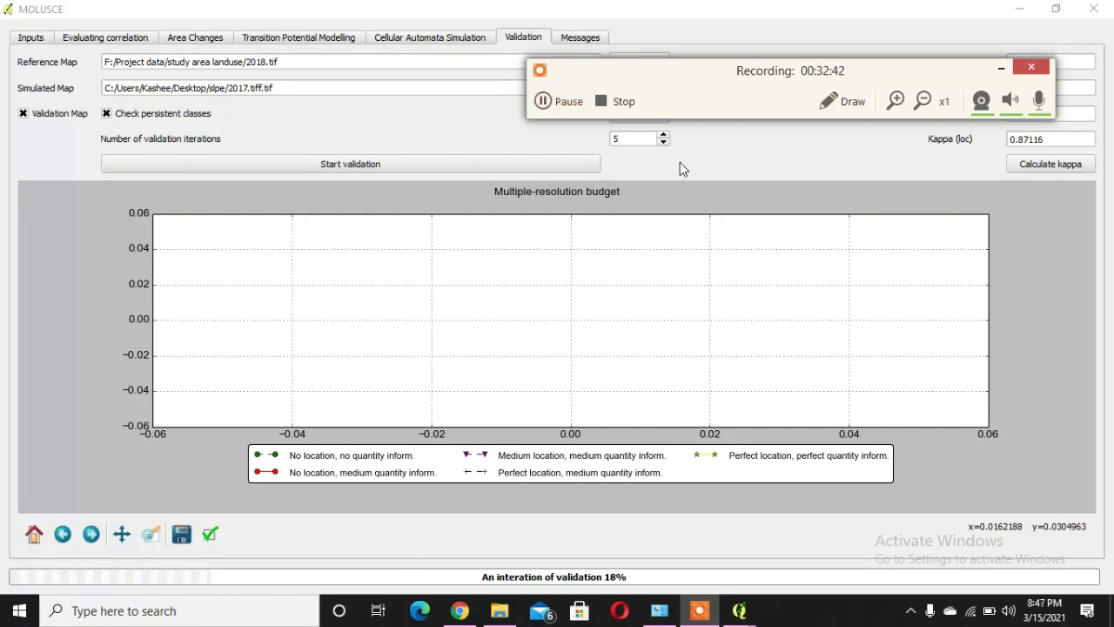
pyautogui.moveTo(694, 81); pyautogui.dragTo(717, 235)
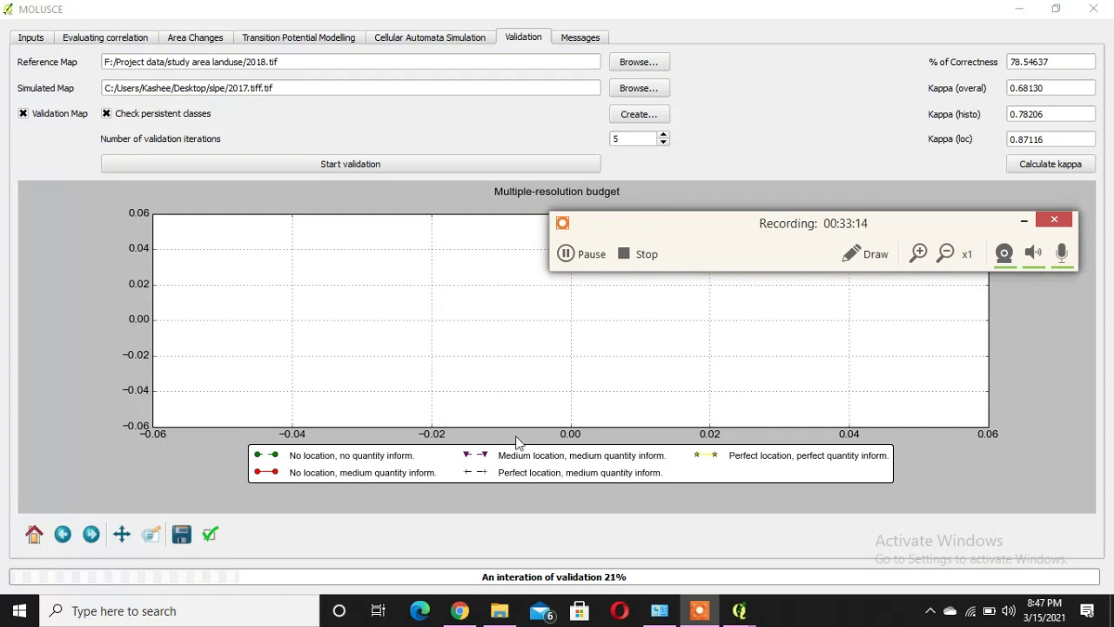
pyautogui.moveTo(737, 224); pyautogui.dragTo(767, 149)
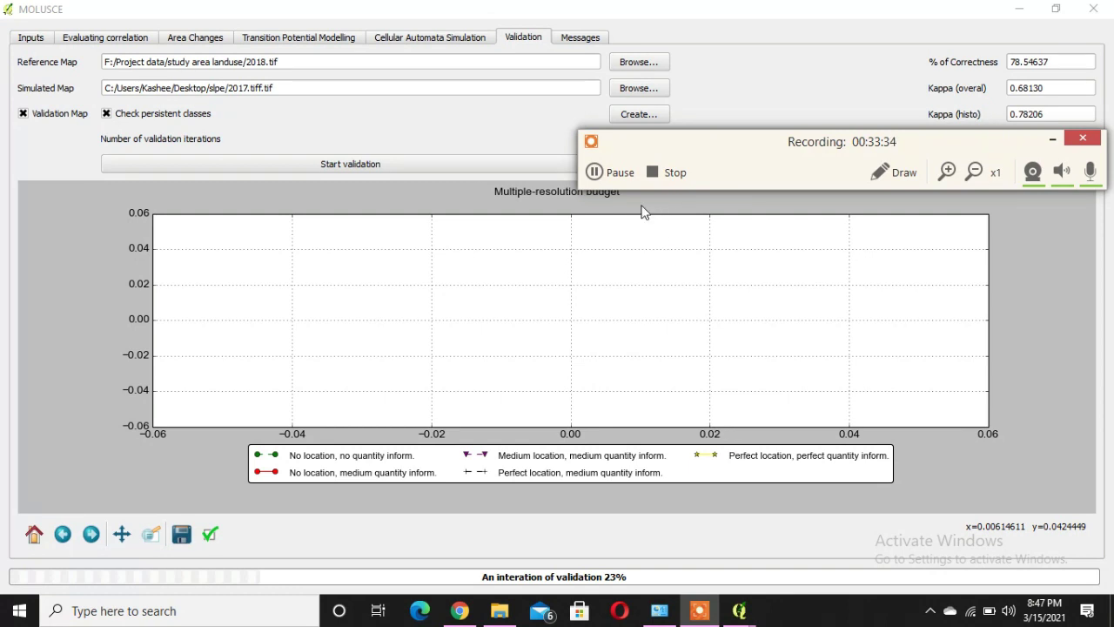
pyautogui.click(596, 172)
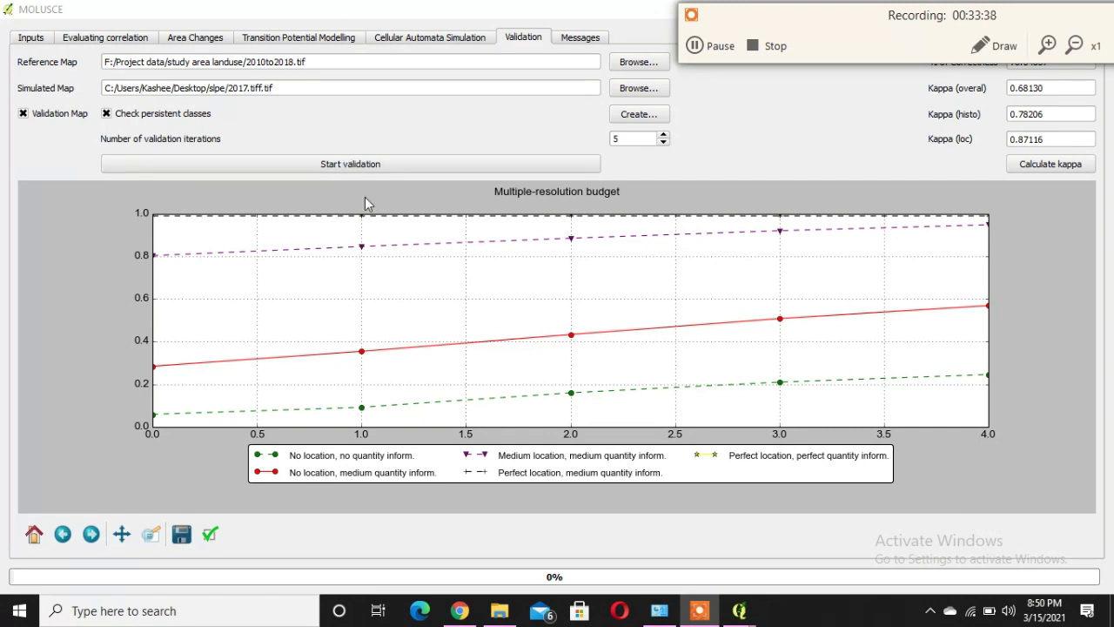
# Zoom into part of the multiple-resolution budget plot and restore its full extent.
pyautogui.click(151, 533)
pyautogui.moveTo(223, 214); pyautogui.dragTo(637, 406)
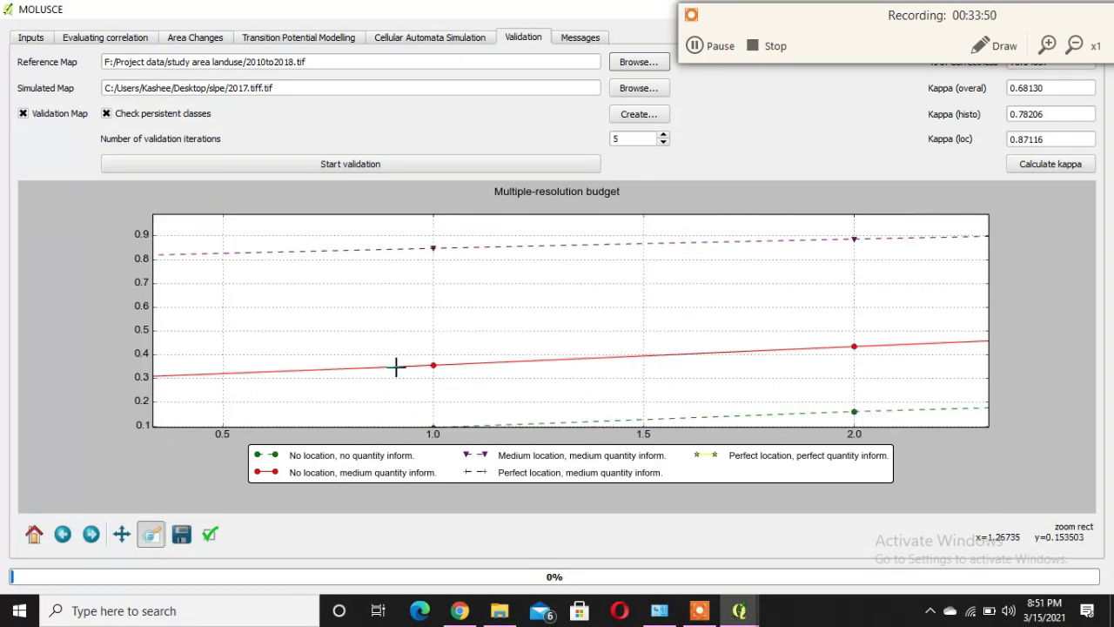
pyautogui.click(34, 534)
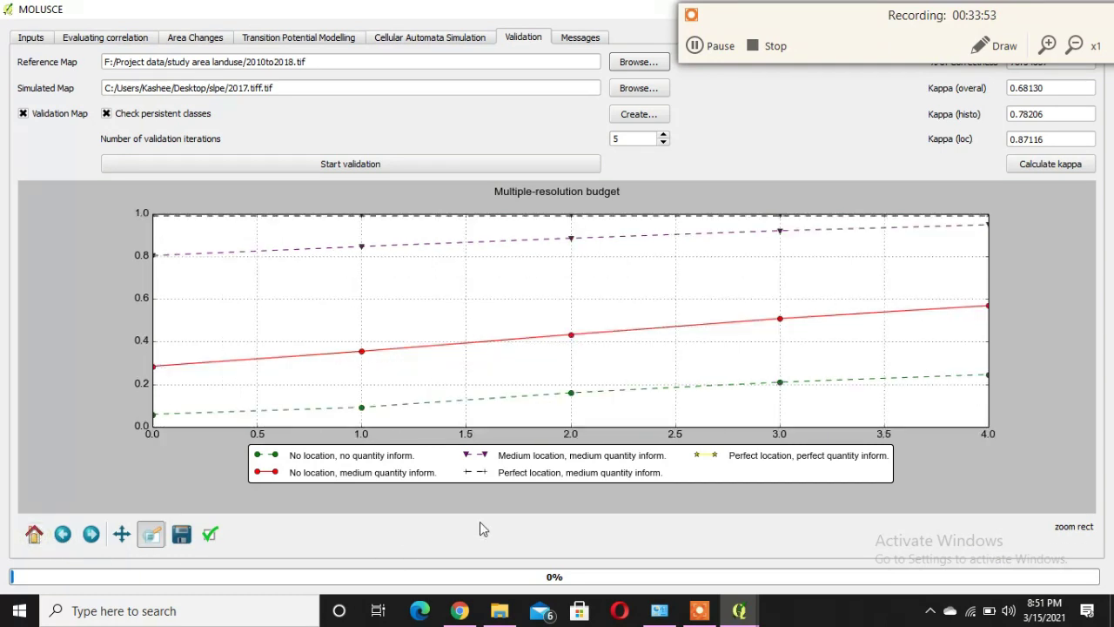
# Calculate the kappa statistics for the 2018.tif reference map against the 2017.tiff.tif simulated map.
pyautogui.click(711, 47)
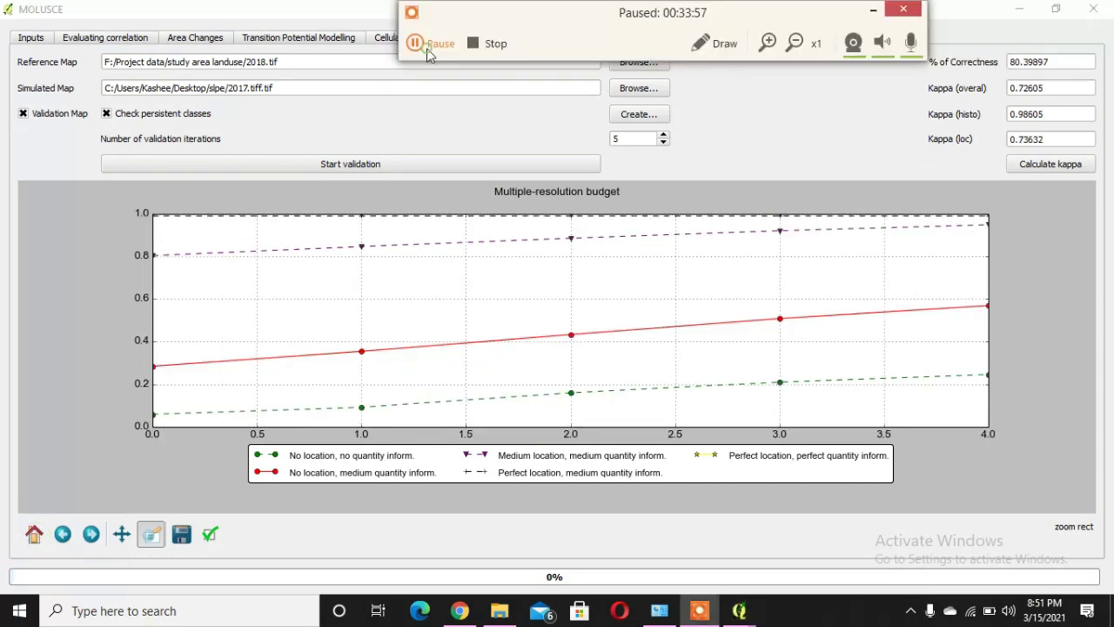
pyautogui.click(426, 42)
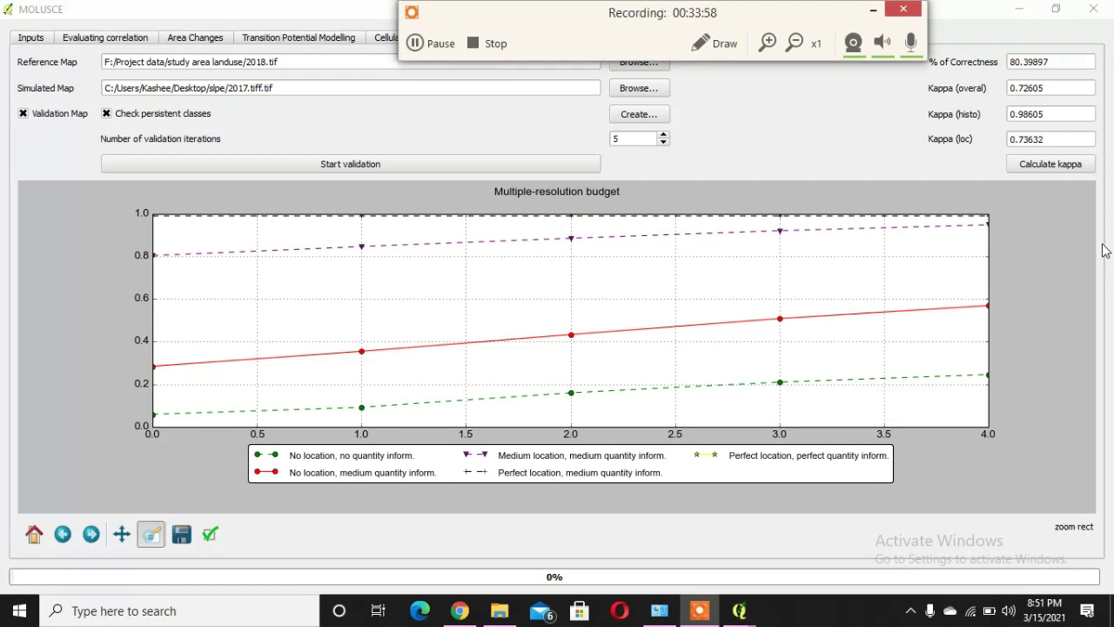
pyautogui.click(1076, 170)
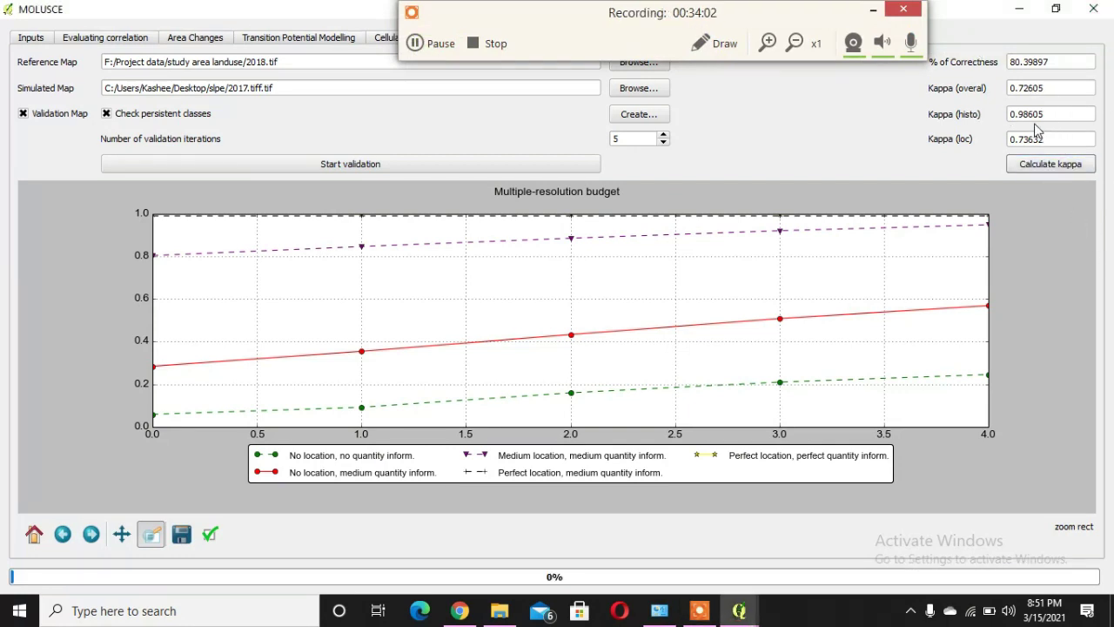
pyautogui.moveTo(770, 23); pyautogui.dragTo(705, 91)
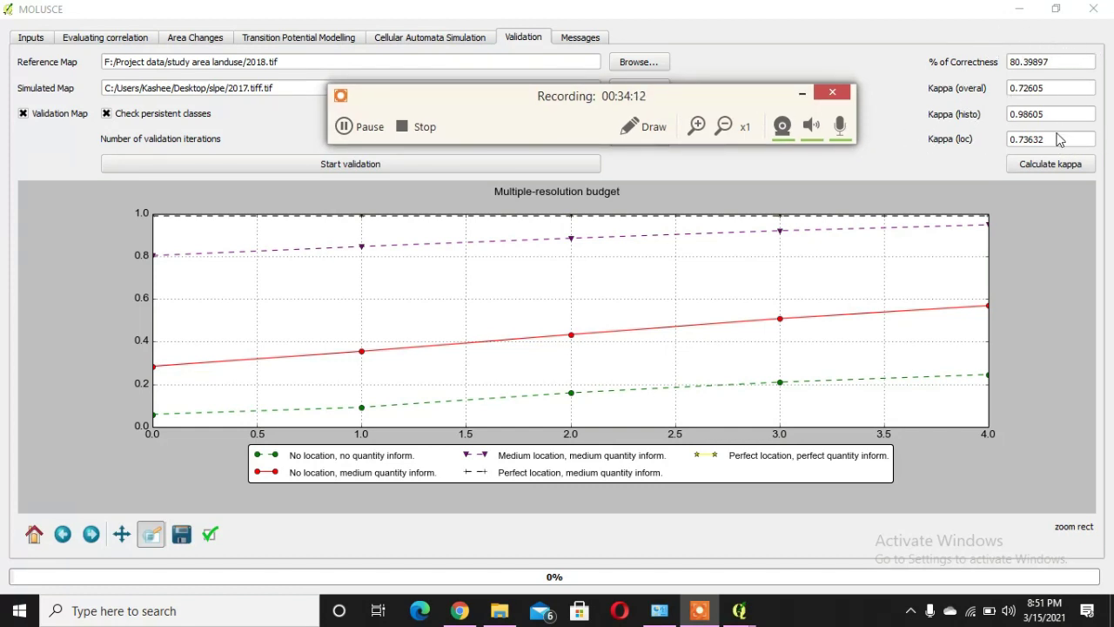
pyautogui.moveTo(729, 104); pyautogui.dragTo(965, 51)
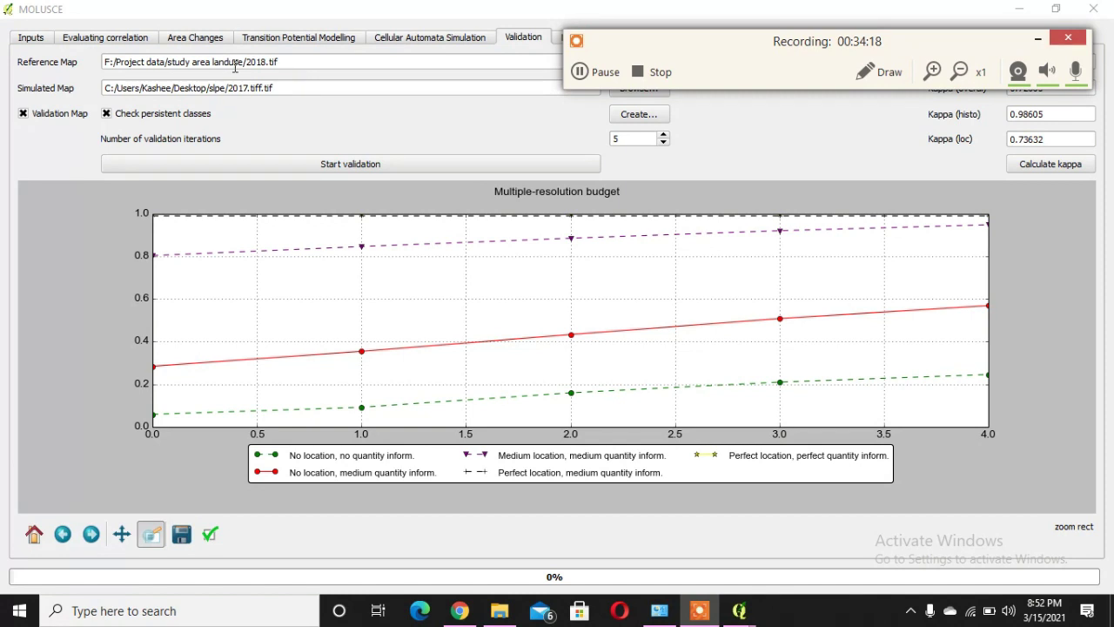
pyautogui.moveTo(249, 62); pyautogui.dragTo(289, 61)
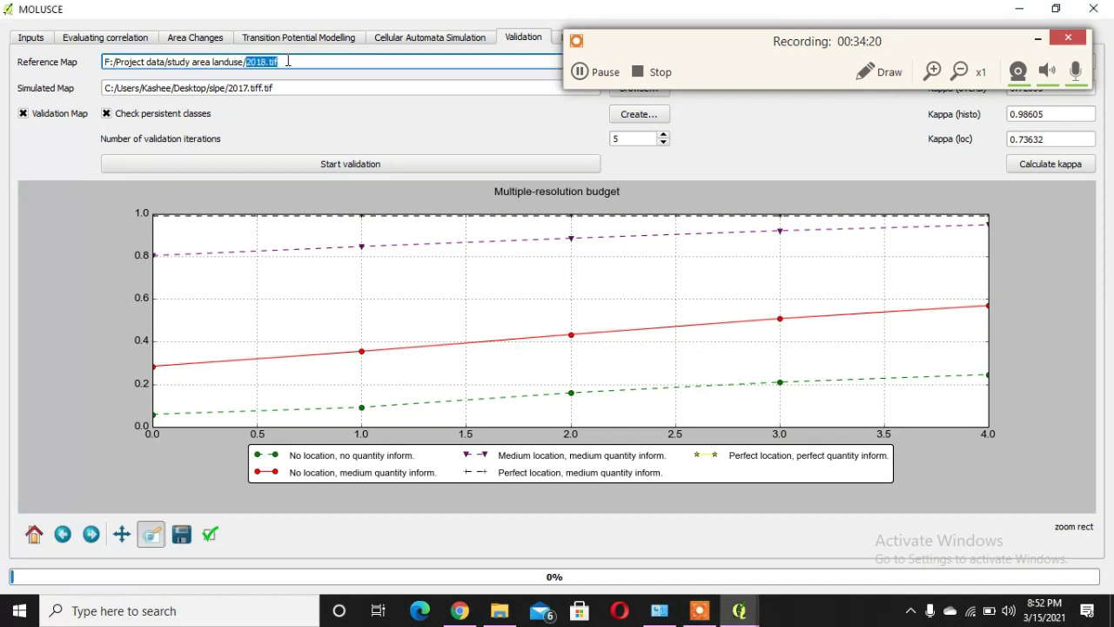
pyautogui.click(350, 62)
pyautogui.moveTo(768, 54); pyautogui.dragTo(752, 99)
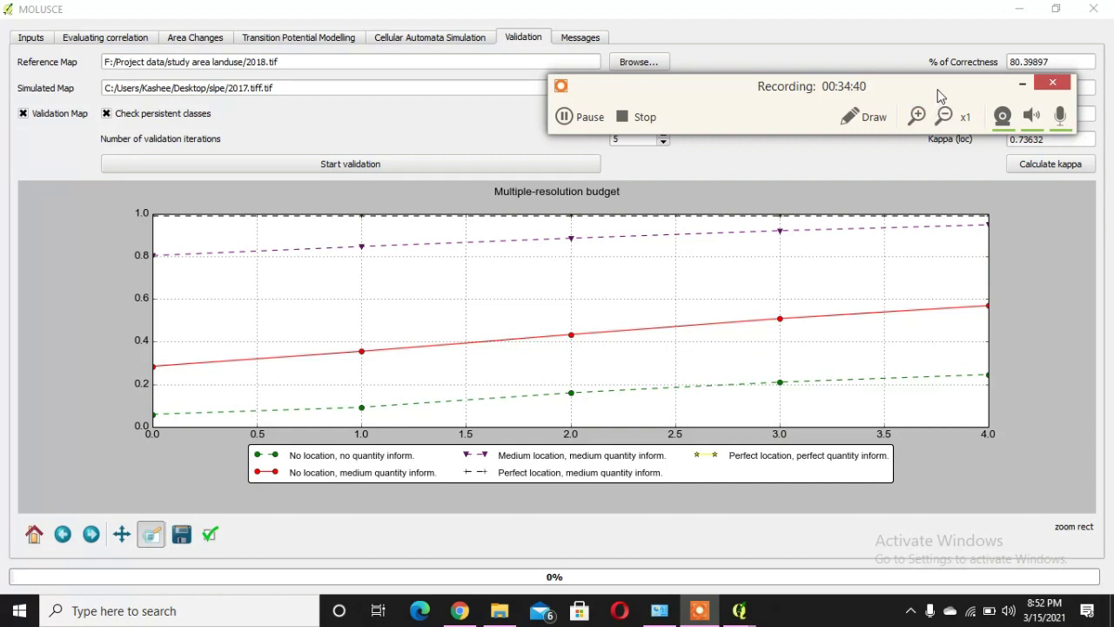
pyautogui.moveTo(940, 95); pyautogui.dragTo(911, 126)
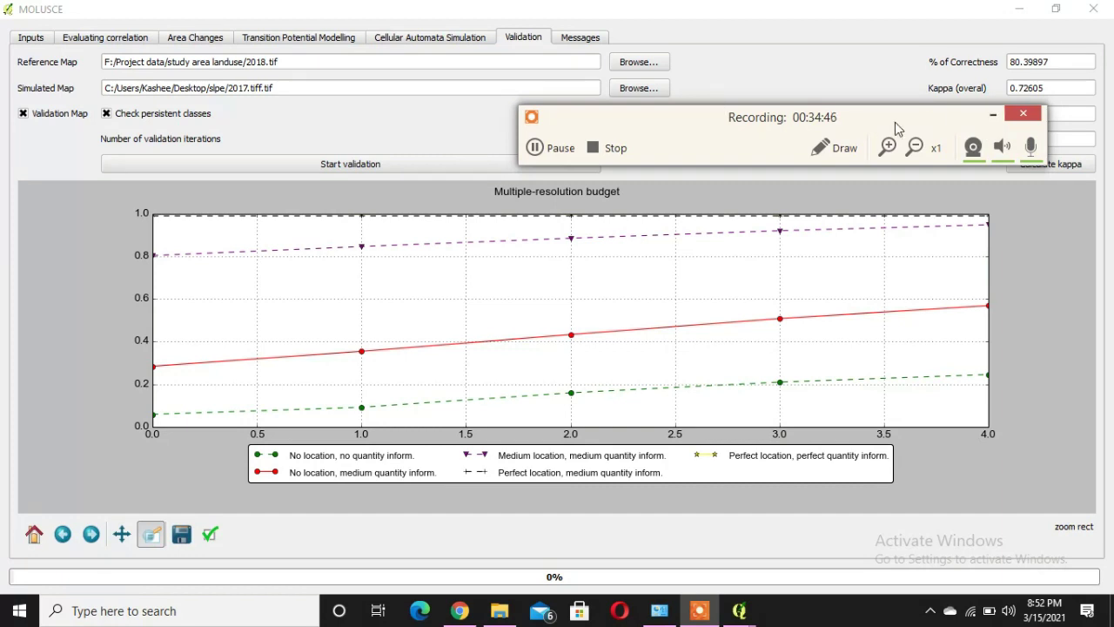
pyautogui.click(993, 114)
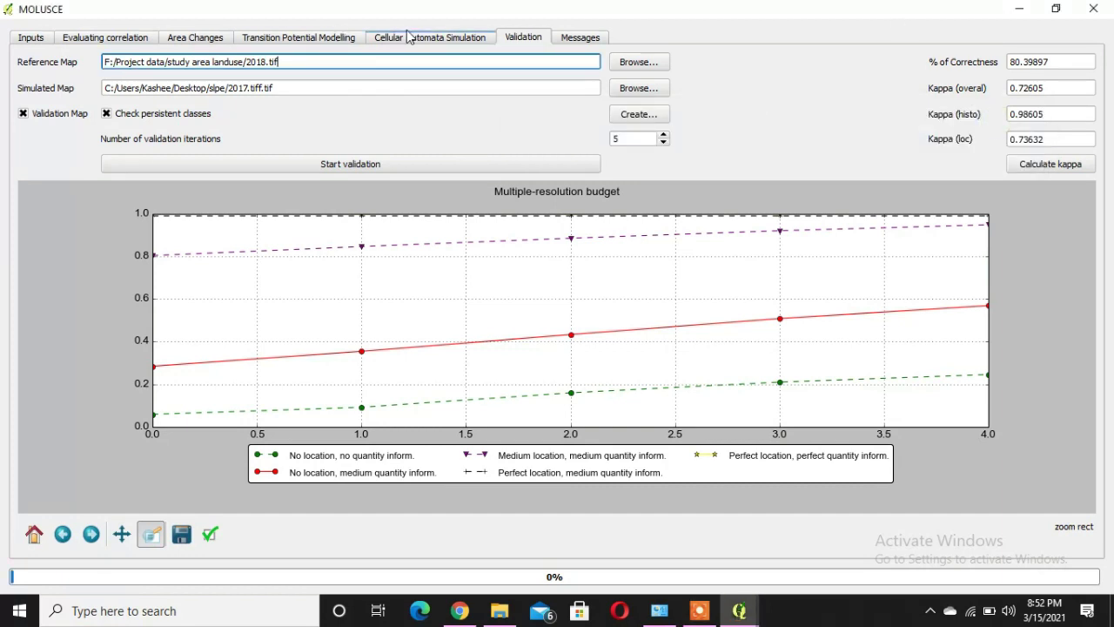
# Set the cellular automata simulation result to a new GeoTIFF named 2050 in the slpe folder on the Desktop.
pyautogui.click(411, 38)
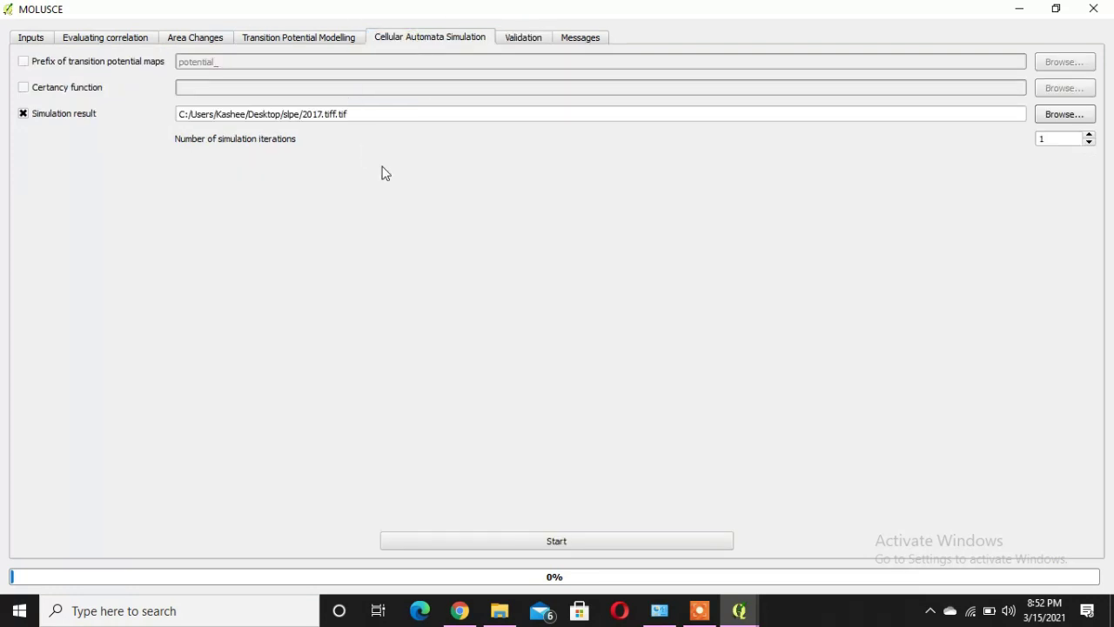
pyautogui.tripleClick(387, 115)
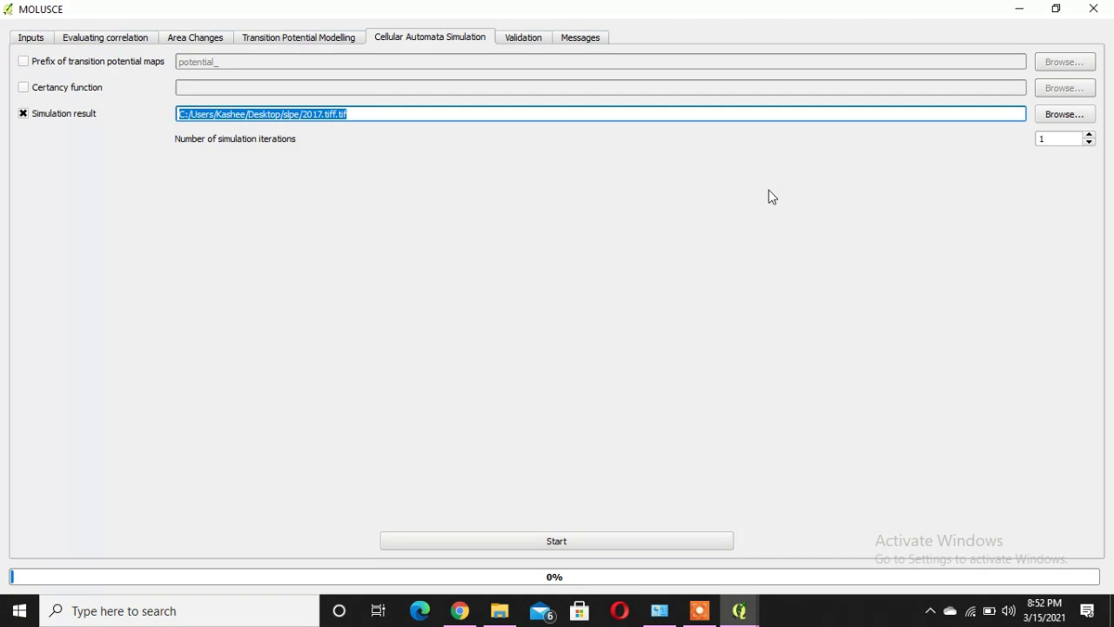
pyautogui.write('2050')
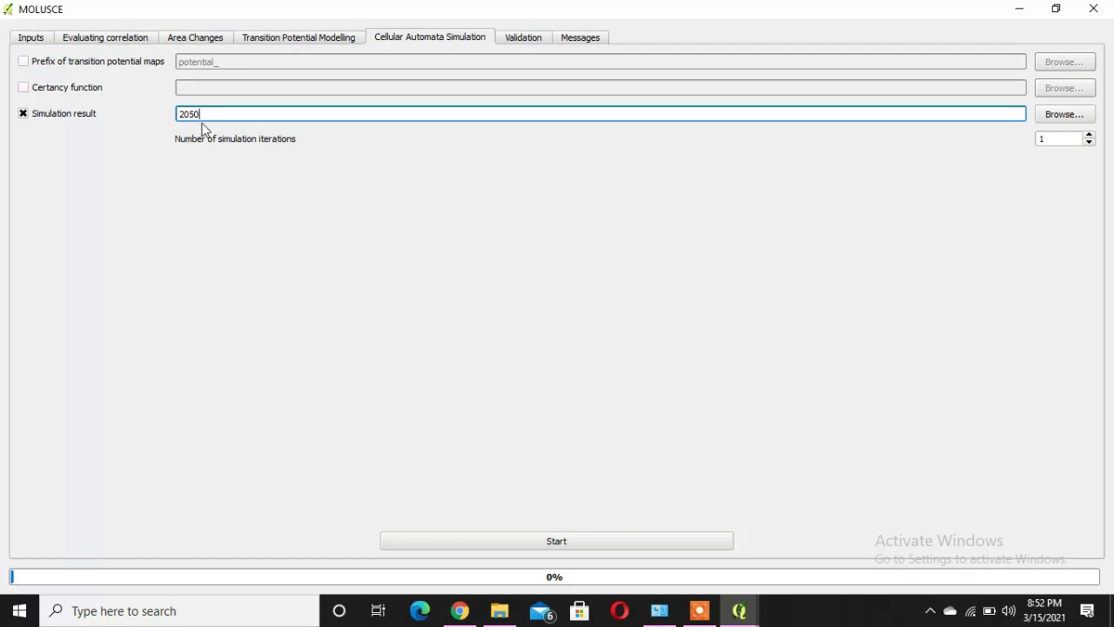
pyautogui.click(1087, 116)
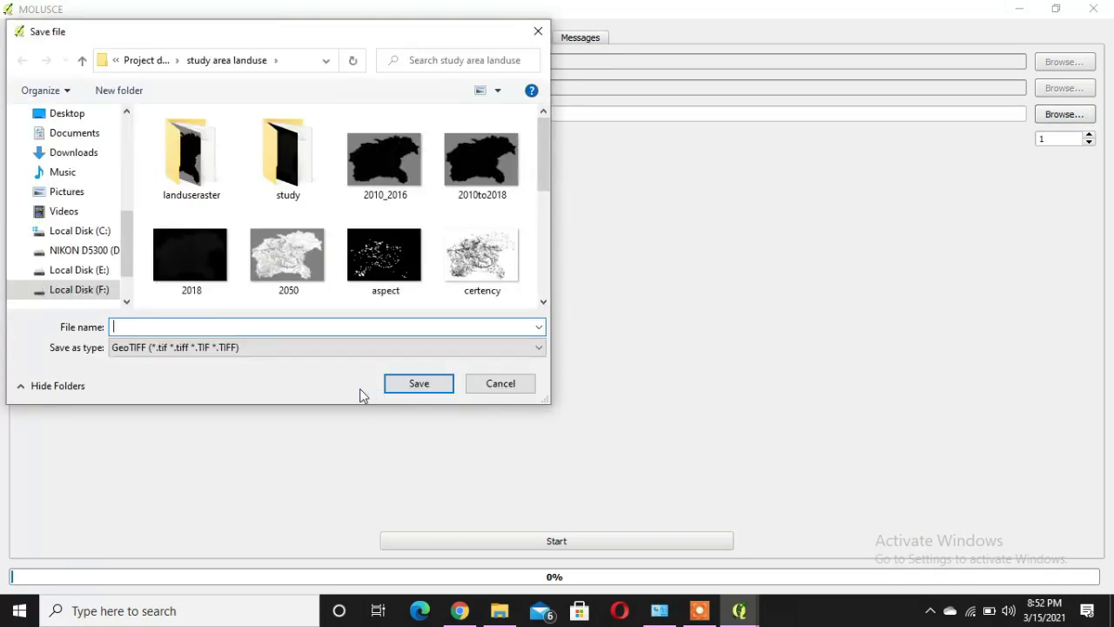
pyautogui.scroll(6, 83, 179)
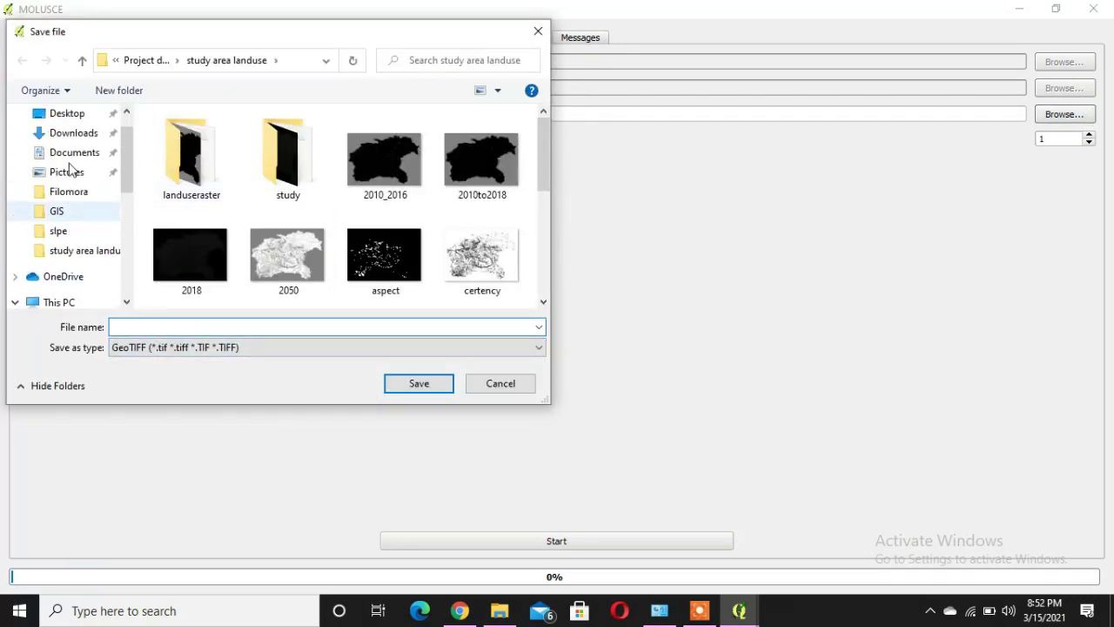
pyautogui.click(69, 149)
pyautogui.doubleClick(180, 132)
pyautogui.click(272, 326)
pyautogui.write('2050')
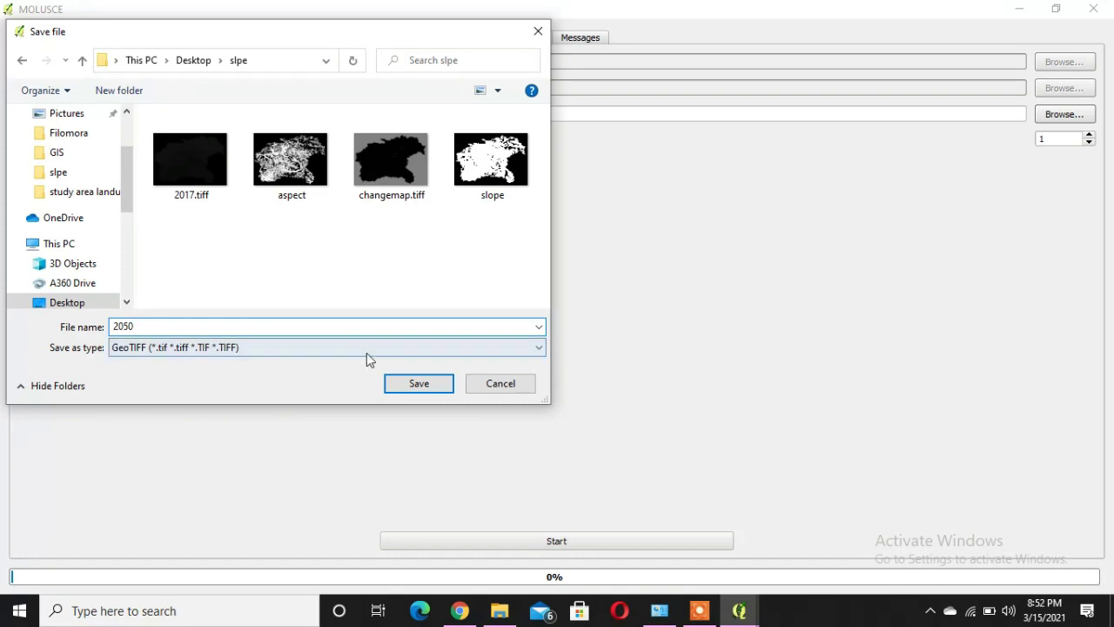
pyautogui.click(414, 383)
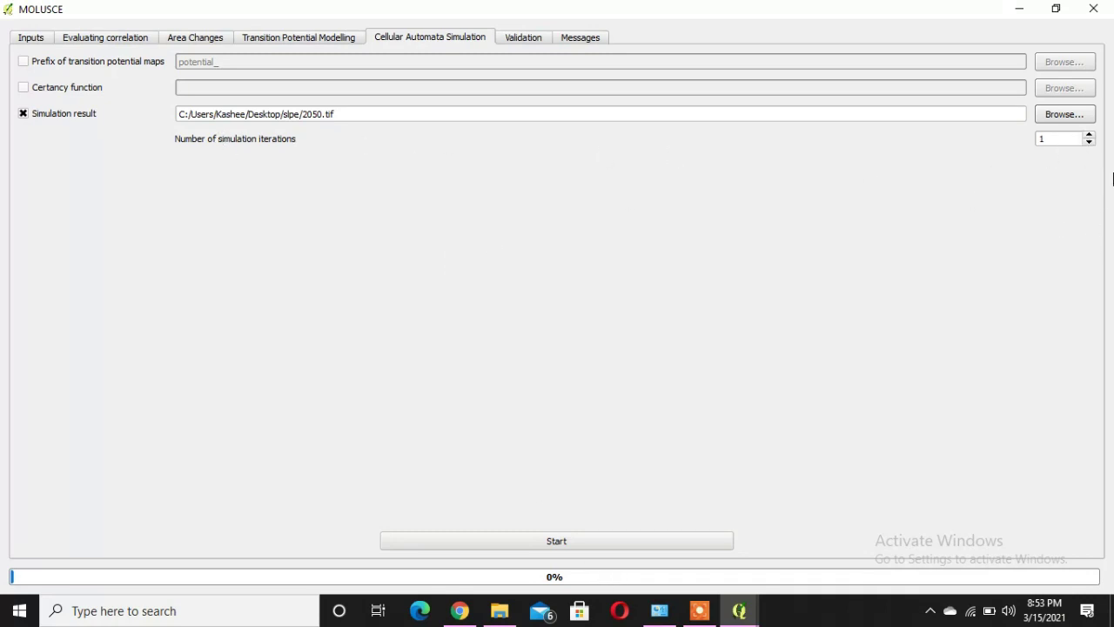
# Set the number of simulation iterations to 2 and run the cellular automata simulation.
pyautogui.click(1090, 135)
pyautogui.click(661, 539)
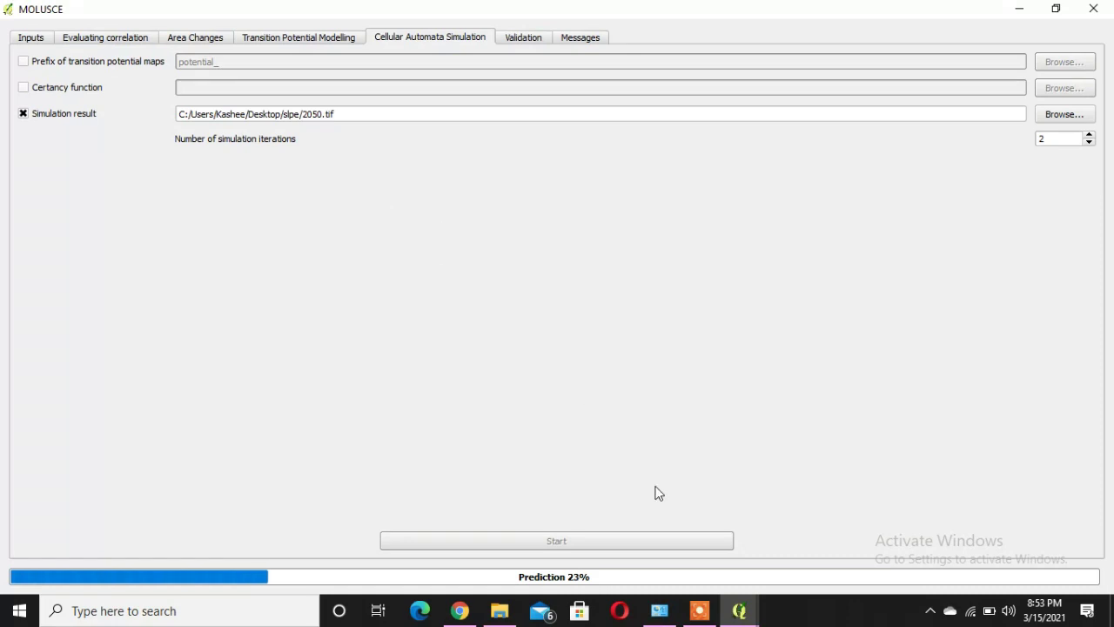
pyautogui.click(701, 611)
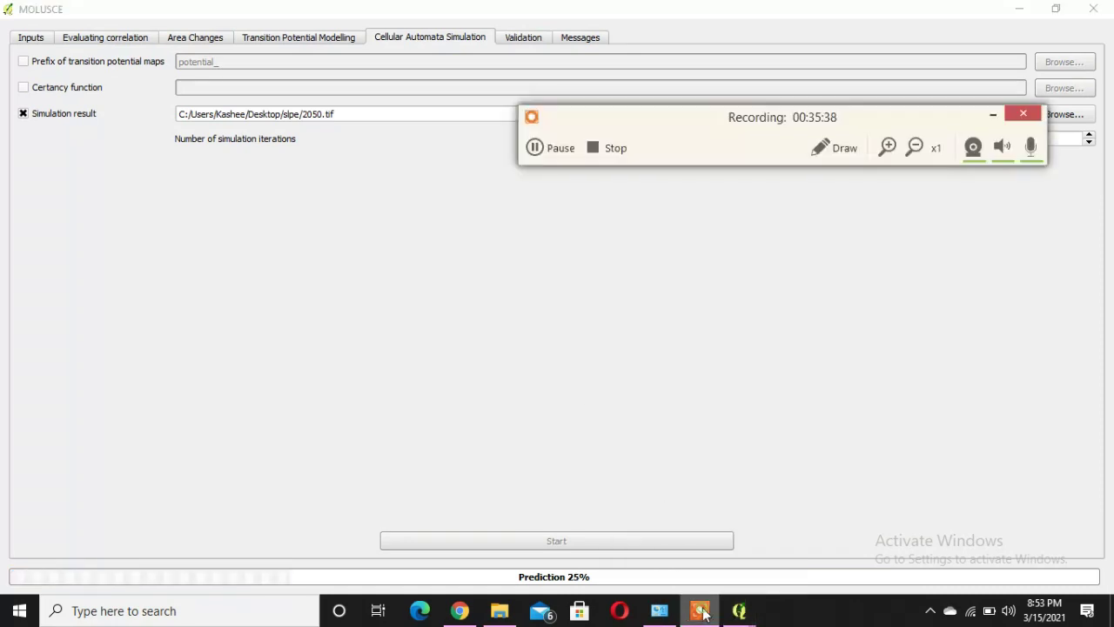
pyautogui.moveTo(938, 115); pyautogui.dragTo(988, 125)
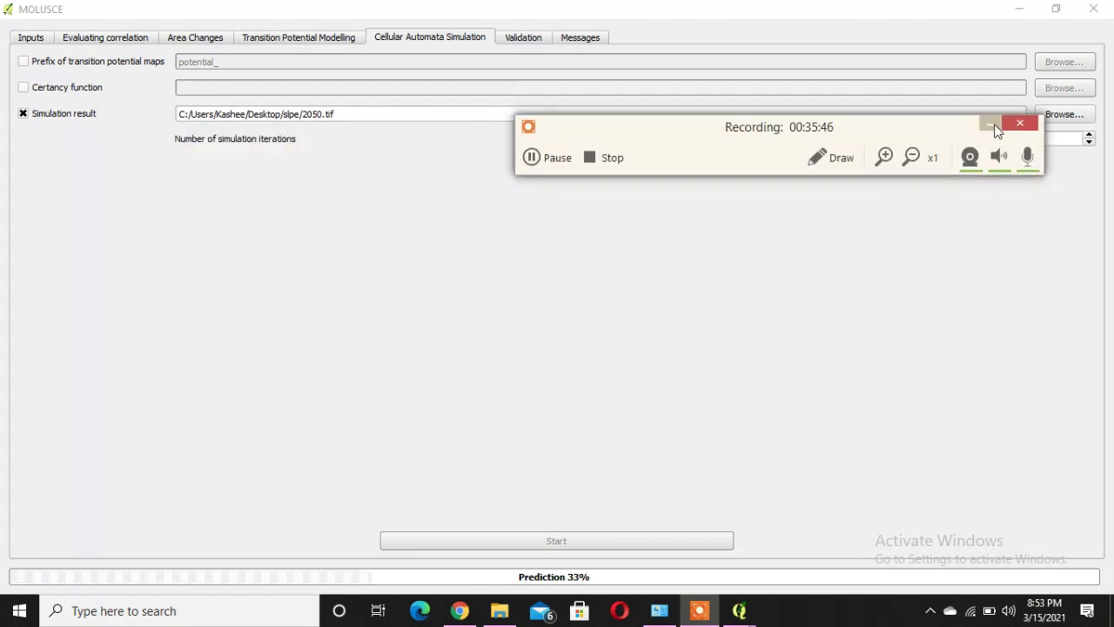
pyautogui.click(996, 127)
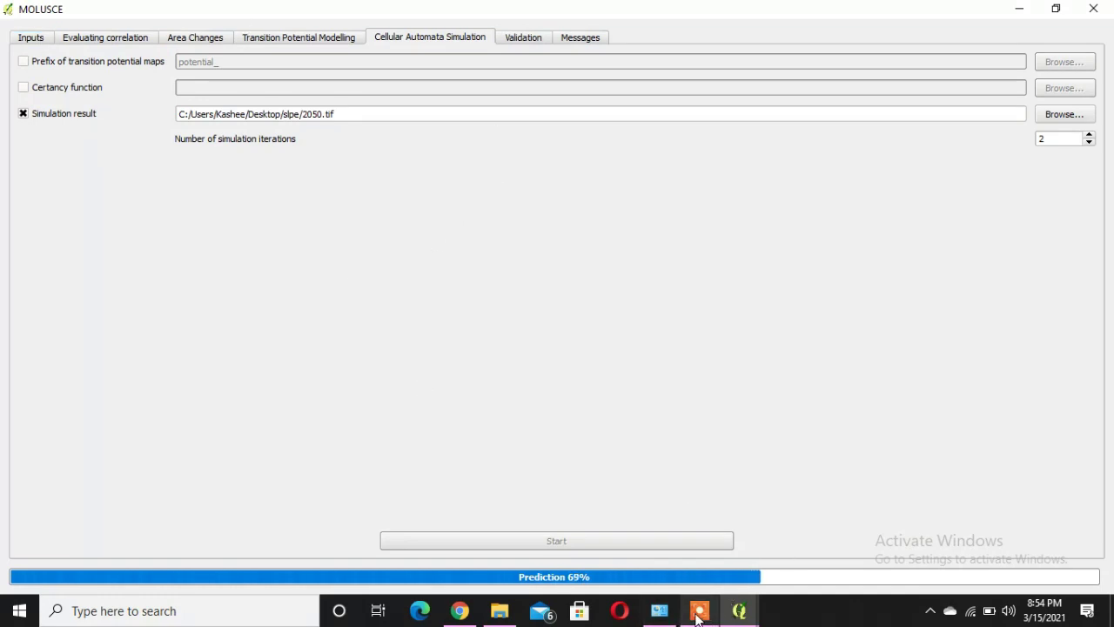
pyautogui.click(618, 567)
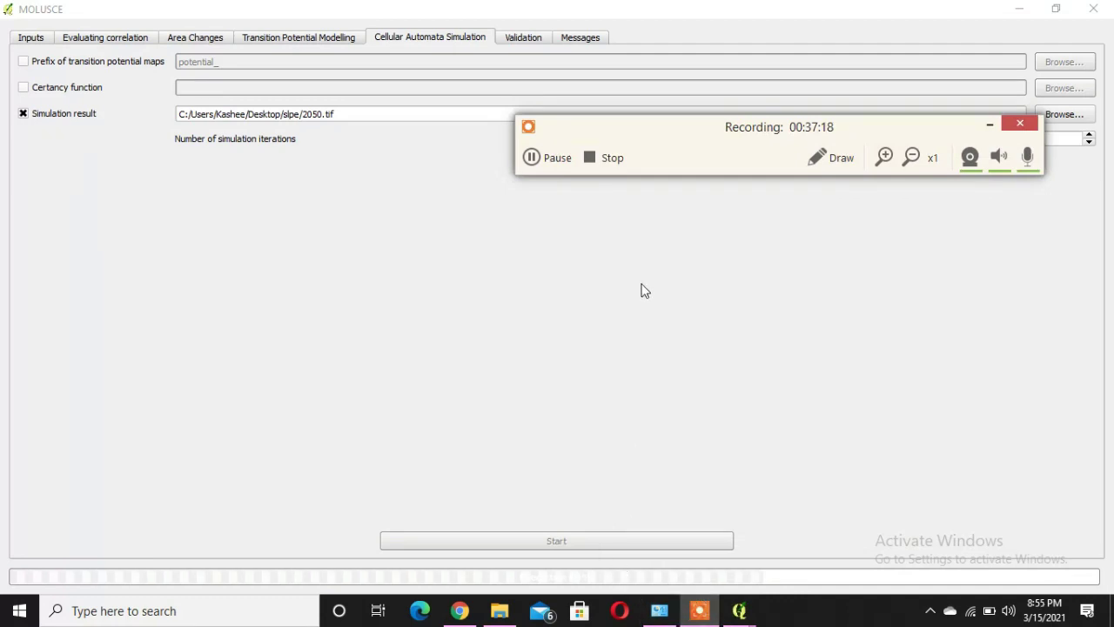
pyautogui.click(601, 224)
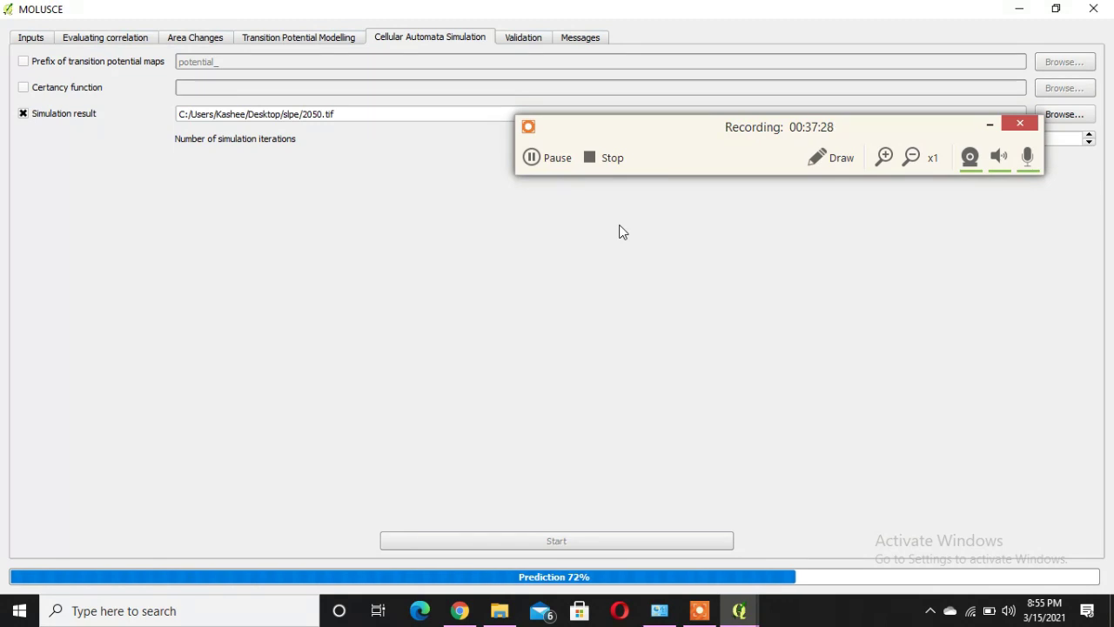
pyautogui.click(557, 159)
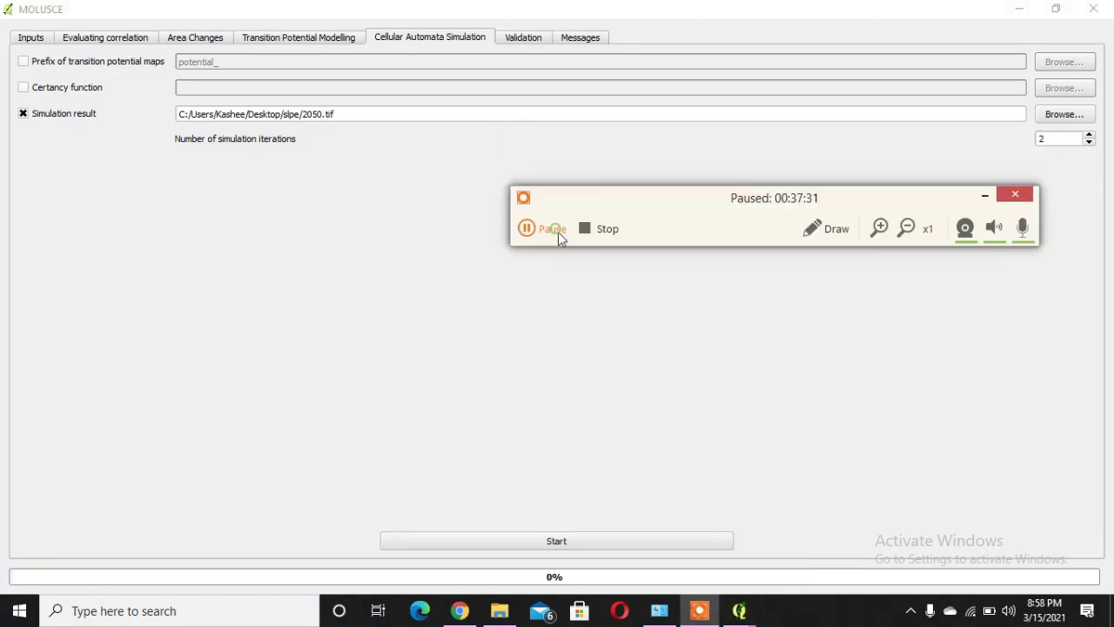
pyautogui.click(558, 231)
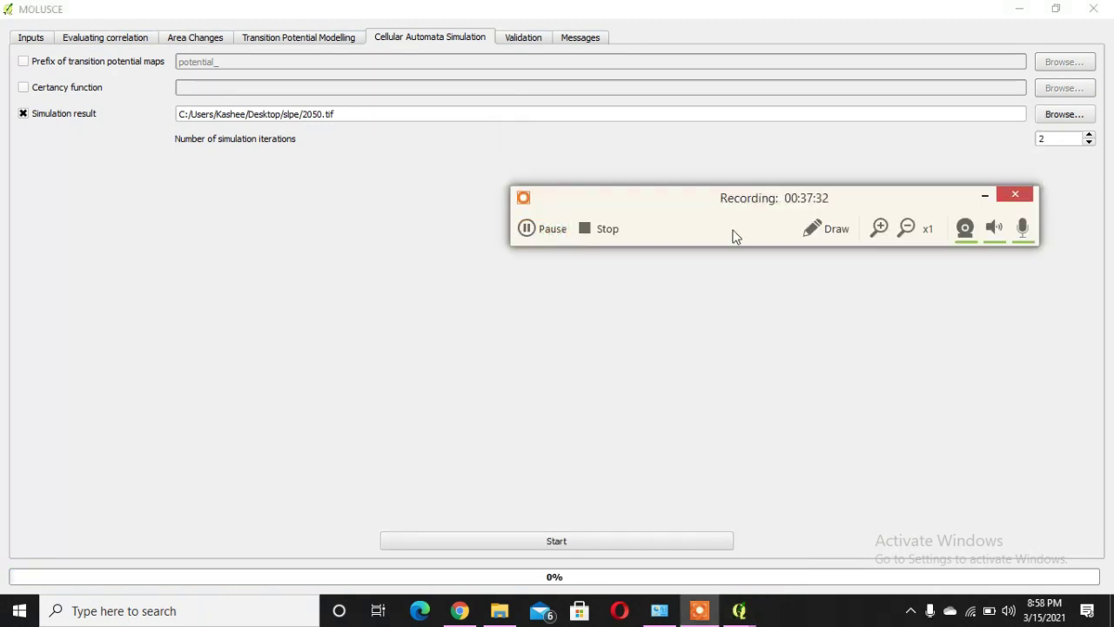
pyautogui.click(540, 233)
pyautogui.click(873, 386)
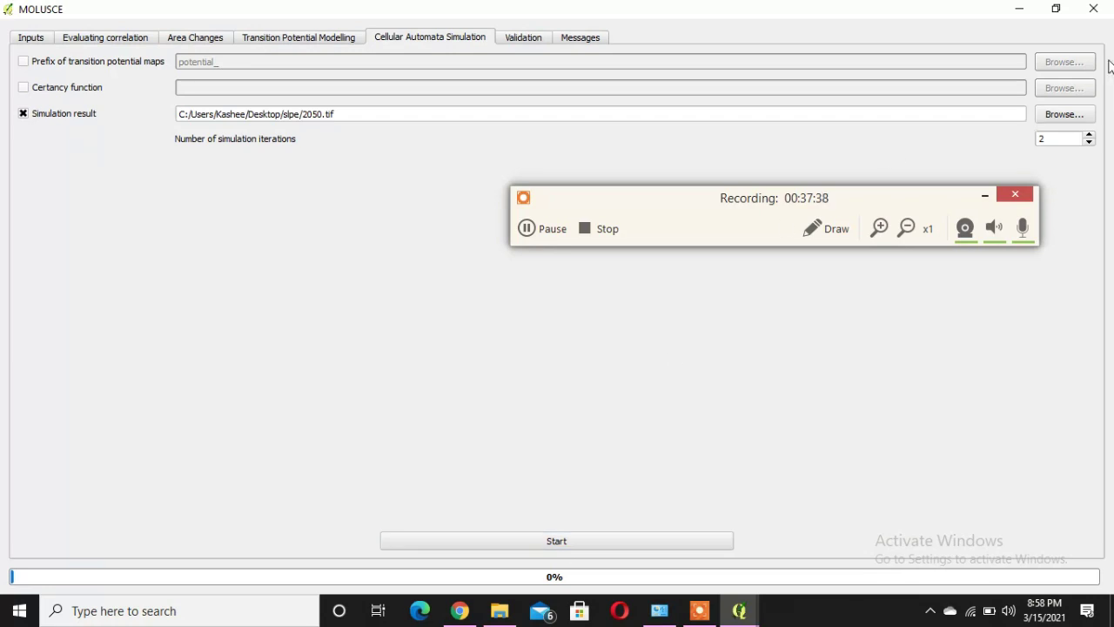
# Review the MOLUSCE message log down to the latest simulation entries.
pyautogui.click(571, 40)
pyautogui.click(263, 337)
pyautogui.hotkey('ctrl', 'a')
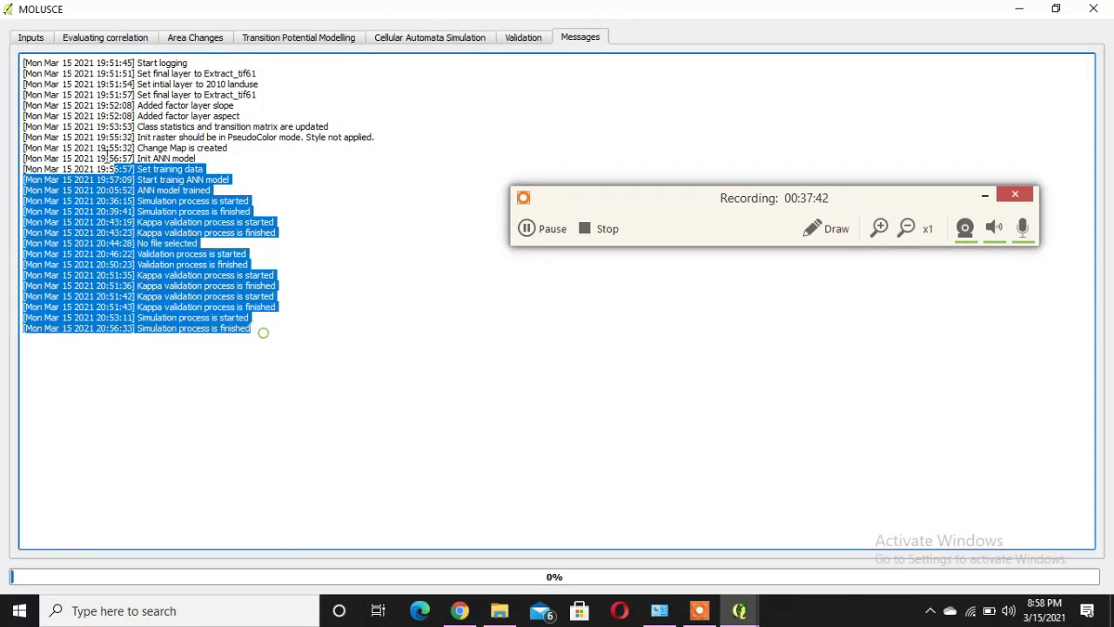
pyautogui.click(216, 342)
pyautogui.click(264, 335)
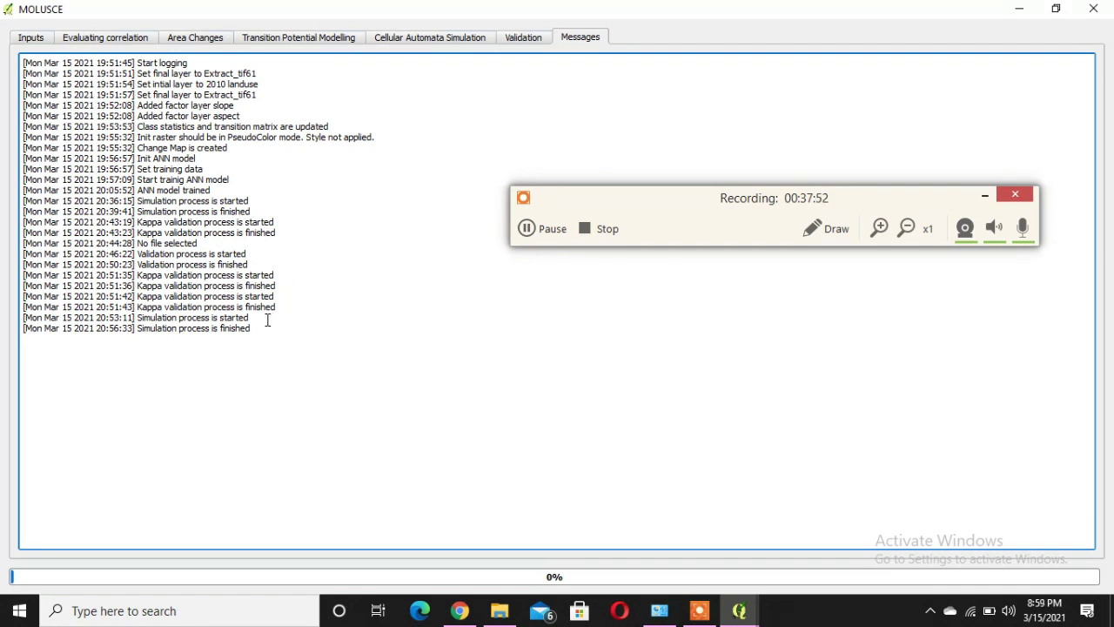
pyautogui.moveTo(259, 328); pyautogui.dragTo(151, 328)
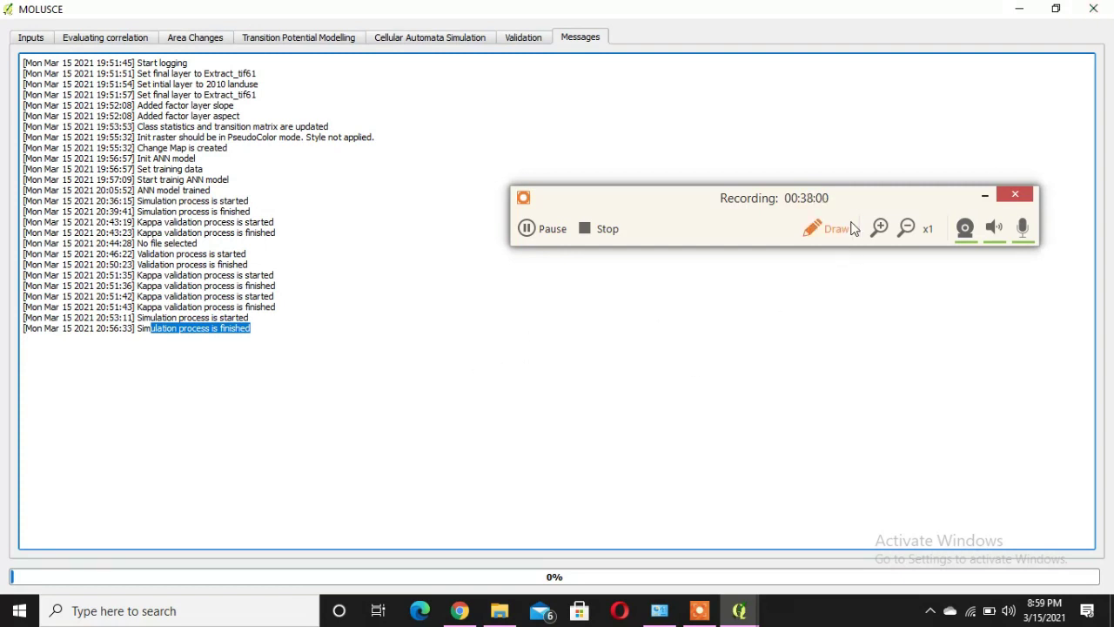
# Switch to the QGIS main window and hide the aspect layer.
pyautogui.moveTo(746, 616)
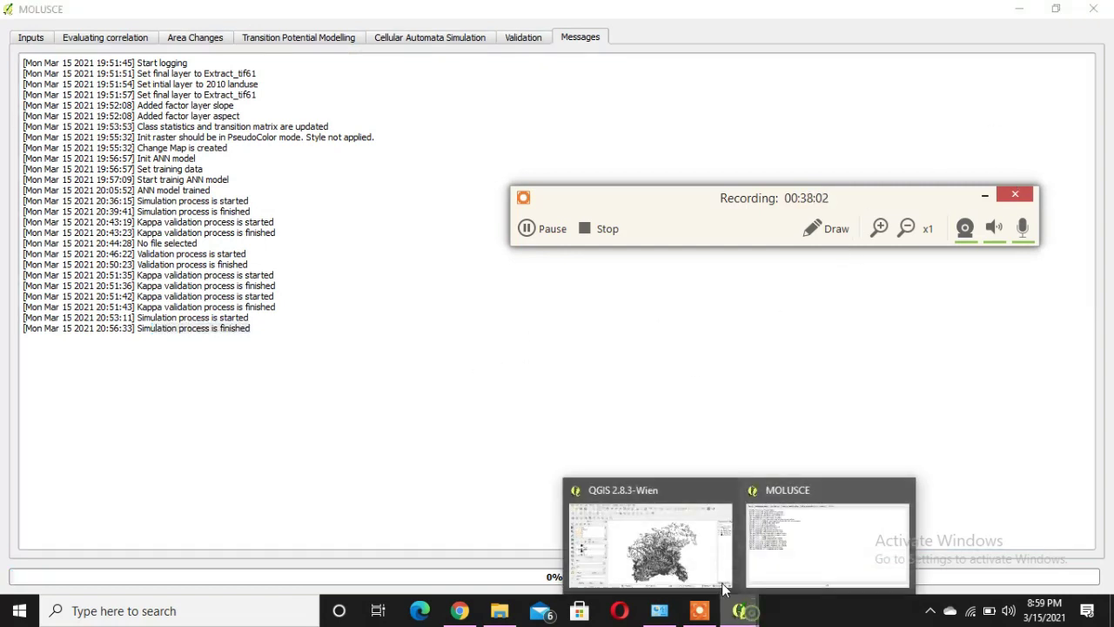
pyautogui.click(661, 544)
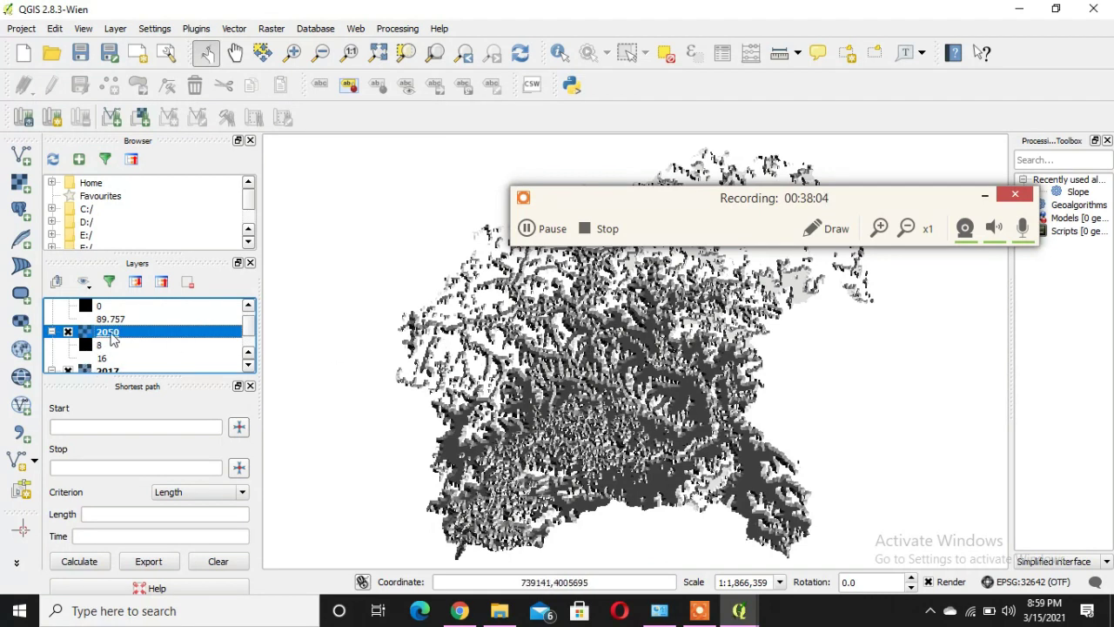
pyautogui.scroll(2, 87, 347)
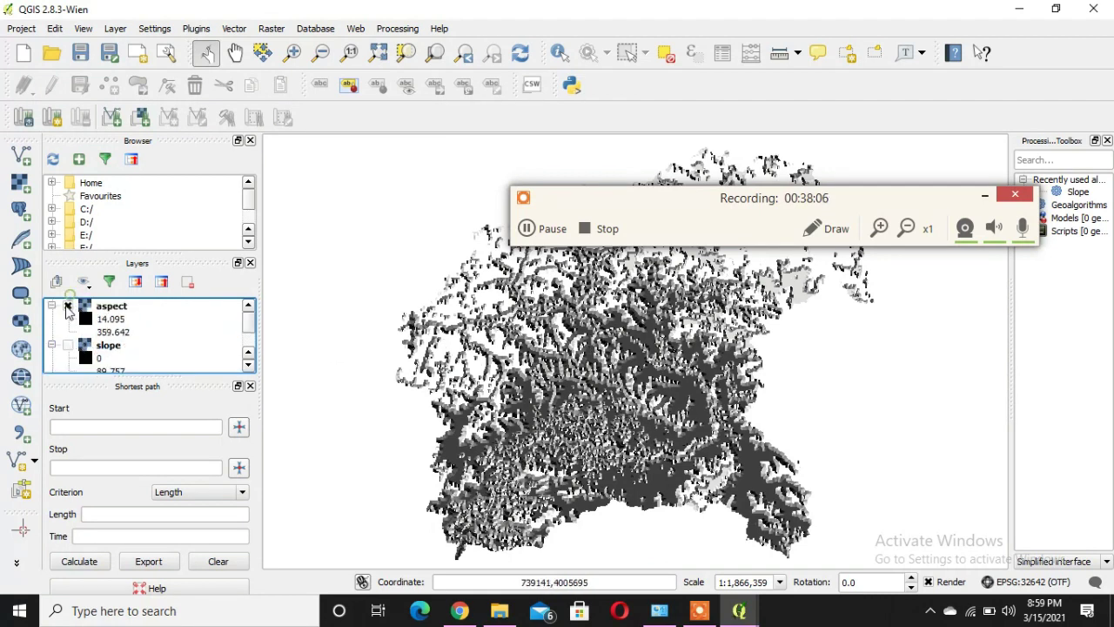
pyautogui.click(67, 306)
# Hide the Extract_tif61, changemap and 2017 layers, and toggle the 2050 layer off and back on.
pyautogui.scroll(-3, 77, 335)
pyautogui.scroll(-2, 77, 339)
pyautogui.scroll(1, 75, 347)
pyautogui.scroll(-1, 75, 346)
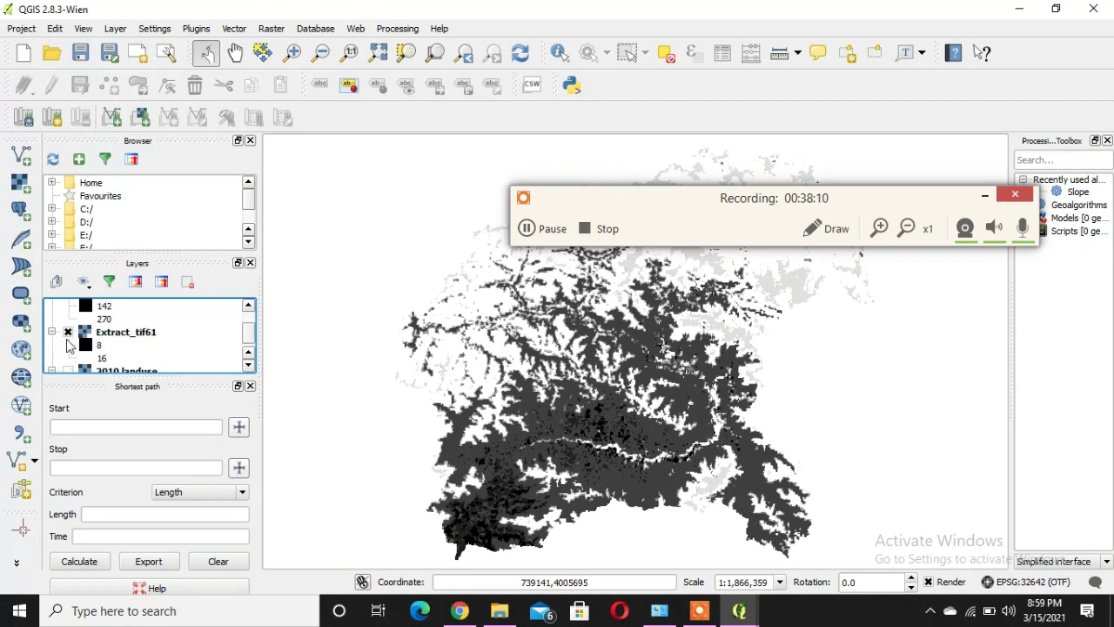
pyautogui.scroll(2, 71, 343)
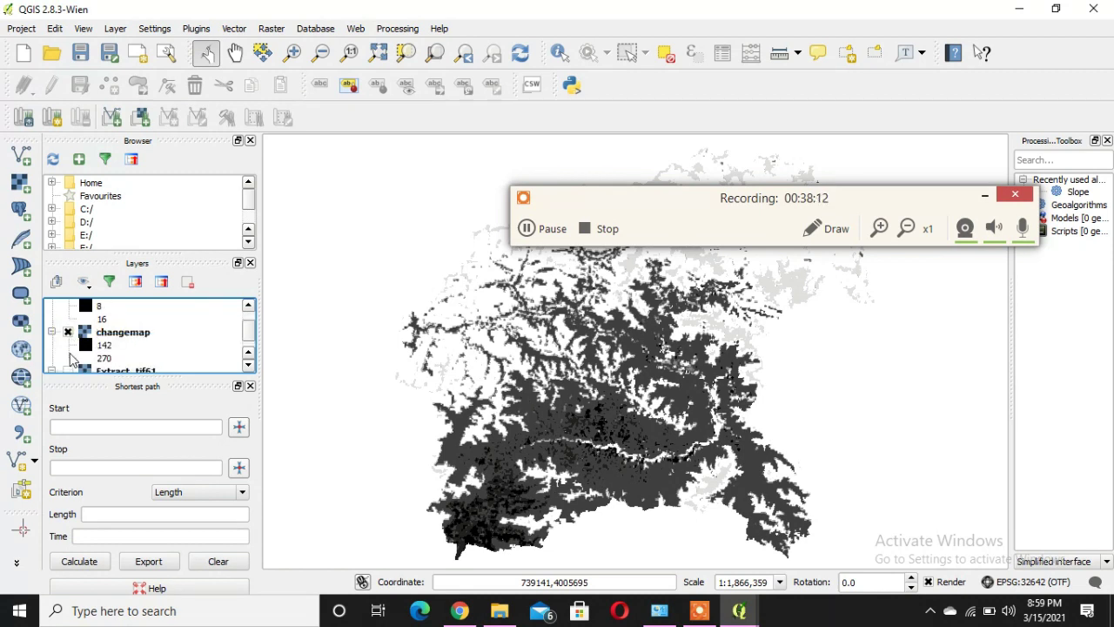
pyautogui.scroll(1, 70, 337)
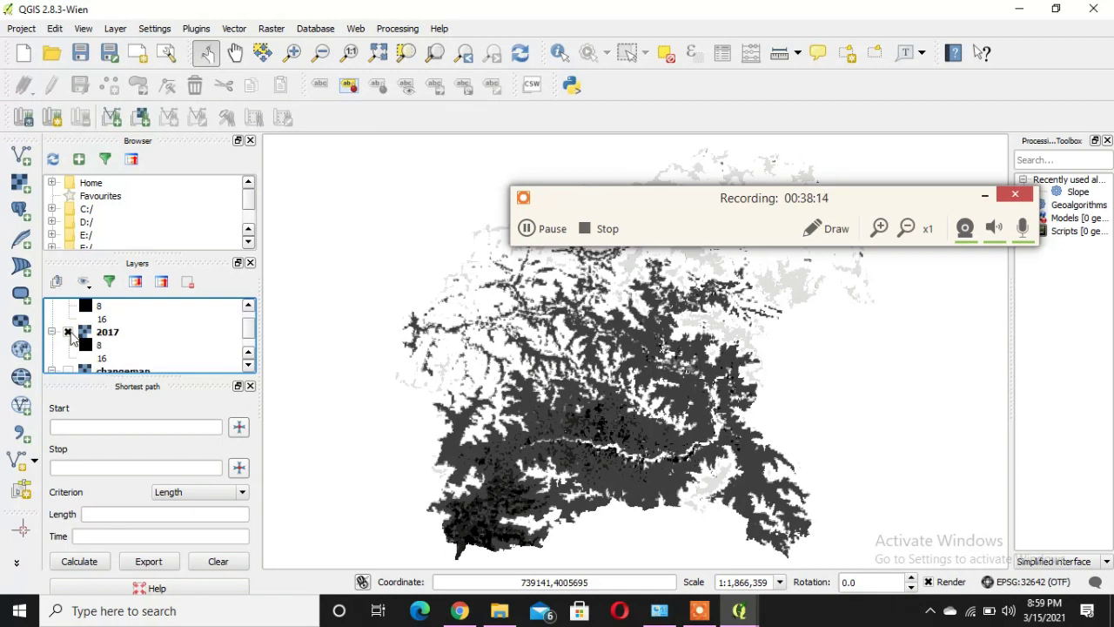
pyautogui.scroll(1, 71, 342)
pyautogui.click(68, 333)
pyautogui.click(68, 334)
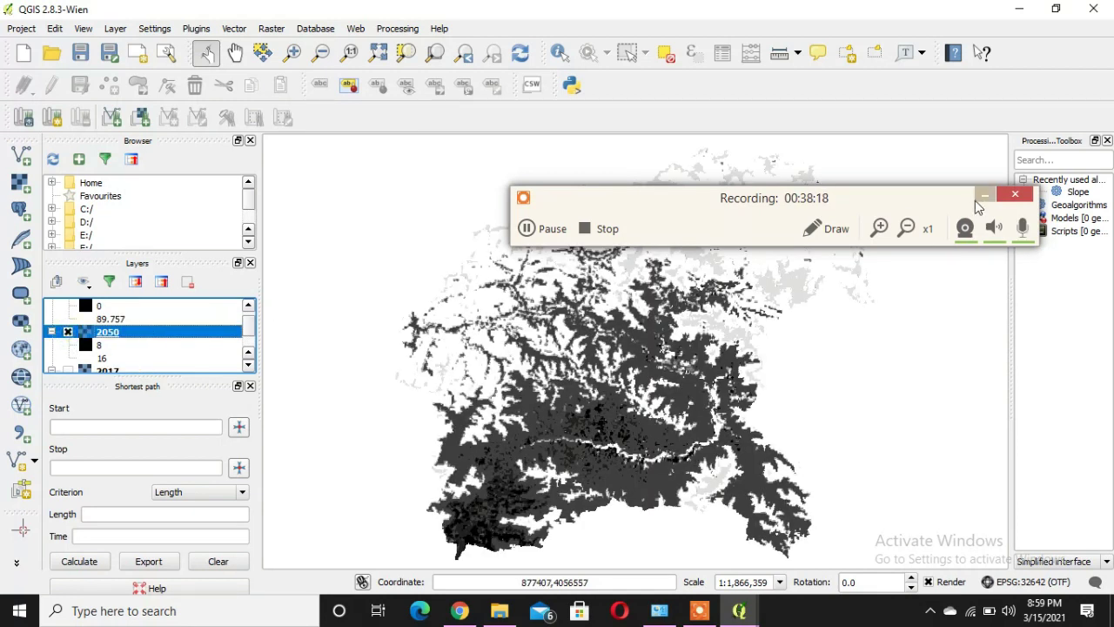
# Open the style properties of the 2050 layer.
pyautogui.moveTo(958, 197); pyautogui.dragTo(926, 39)
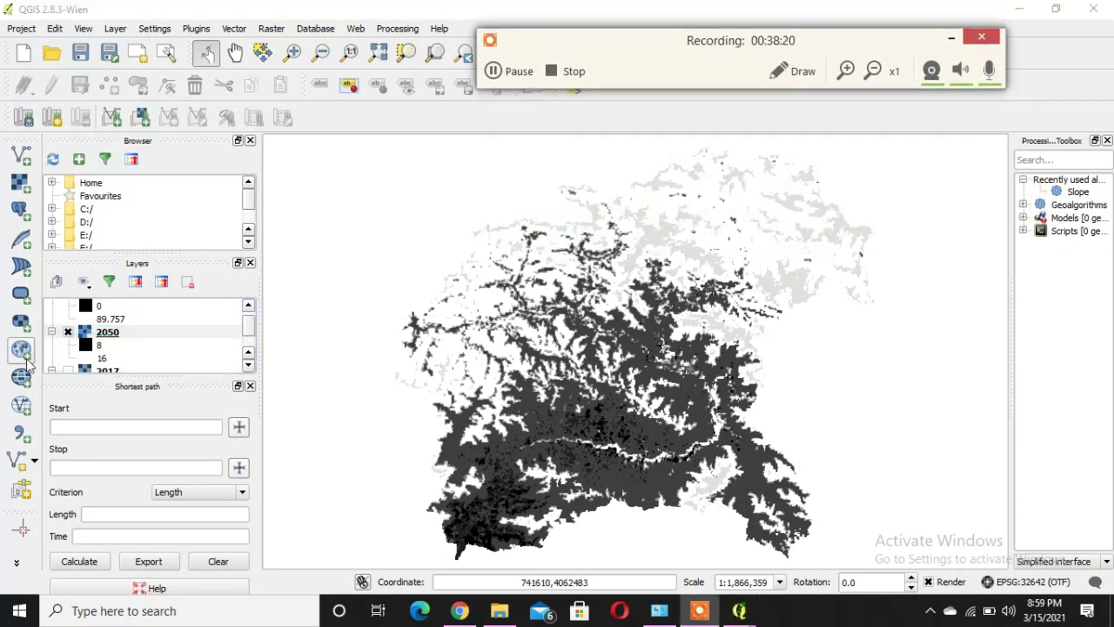
pyautogui.click(91, 346)
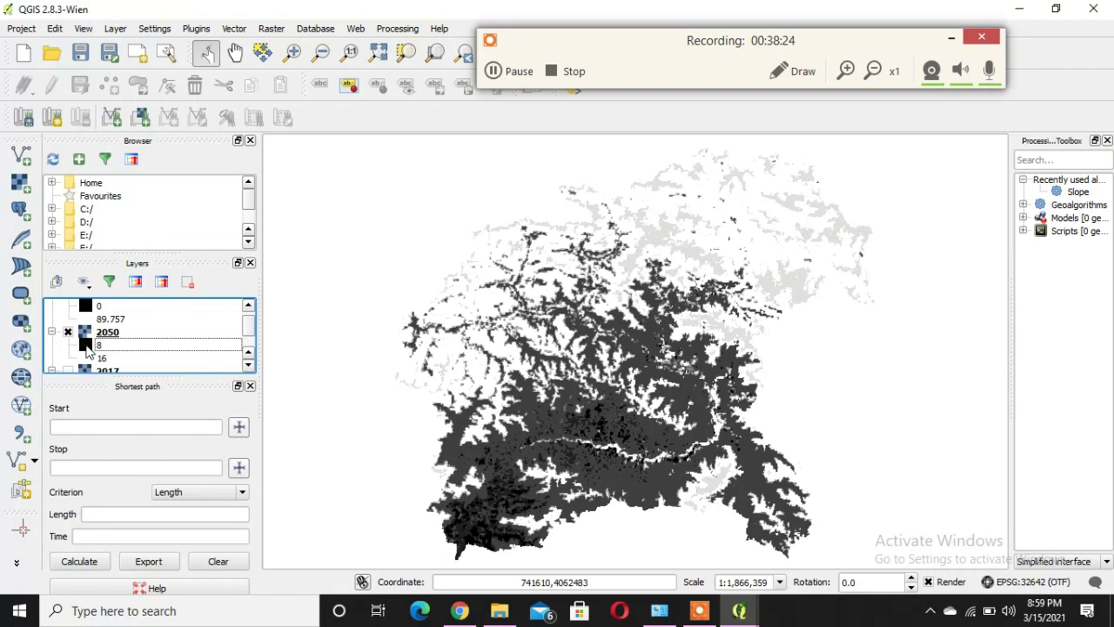
pyautogui.doubleClick(87, 346)
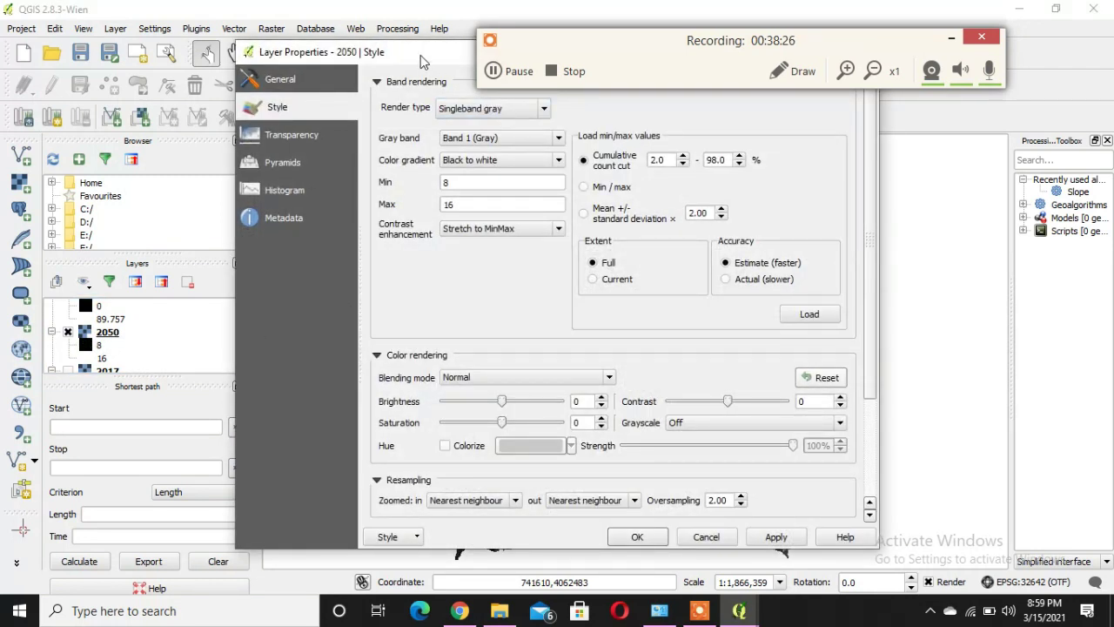
# Try the Multiband color render type for the 2050 layer, keeping the blending mode at Normal.
pyautogui.moveTo(422, 61); pyautogui.dragTo(374, 122)
pyautogui.click(448, 175)
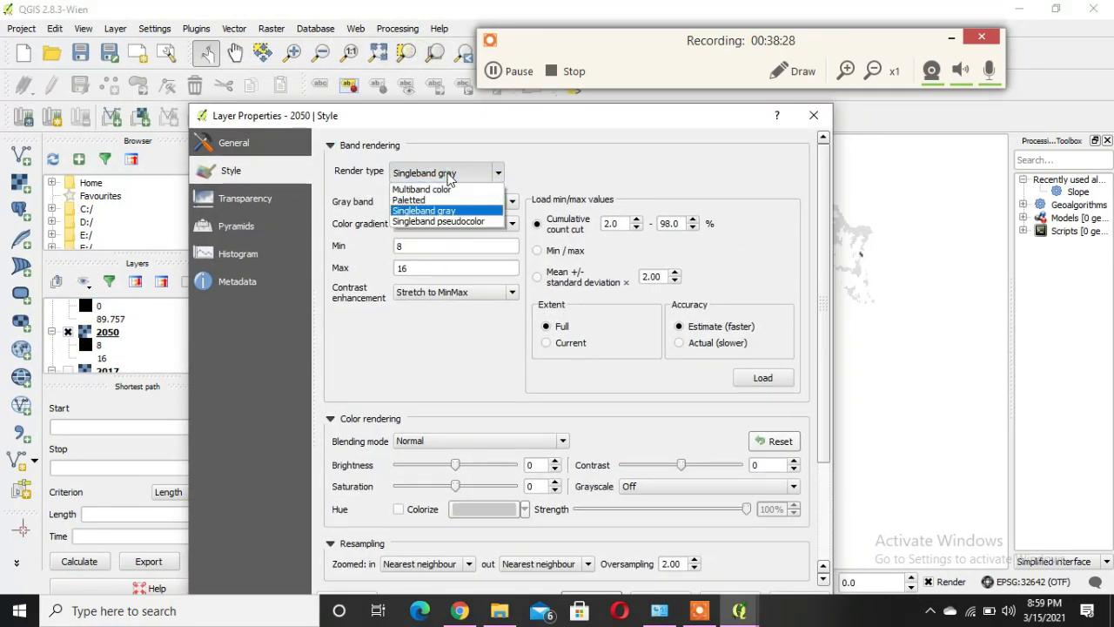
pyautogui.click(455, 189)
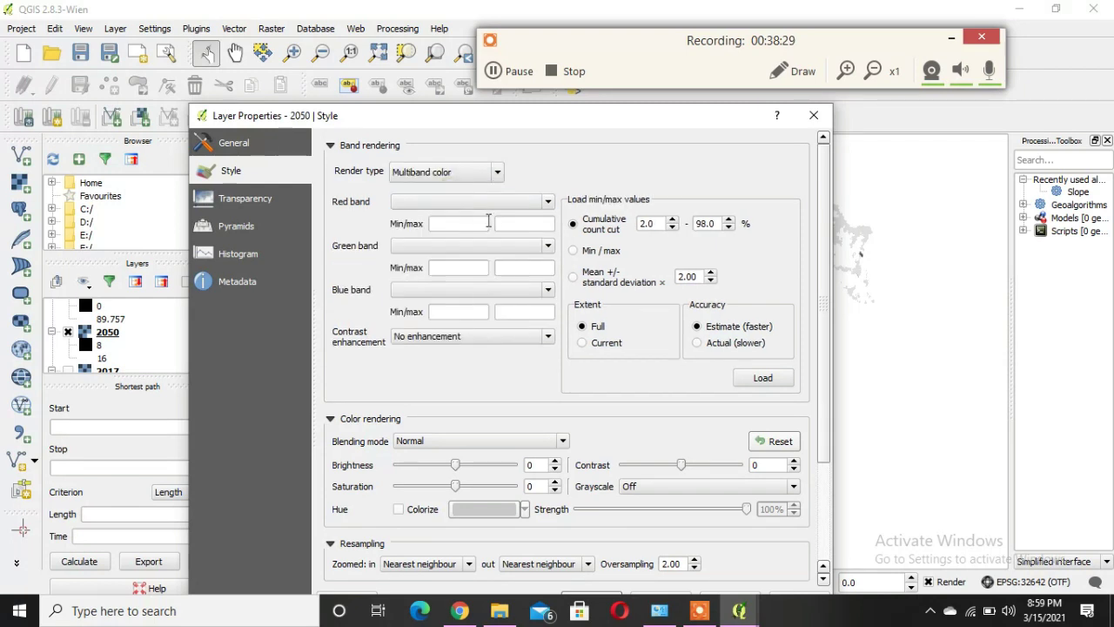
pyautogui.click(474, 171)
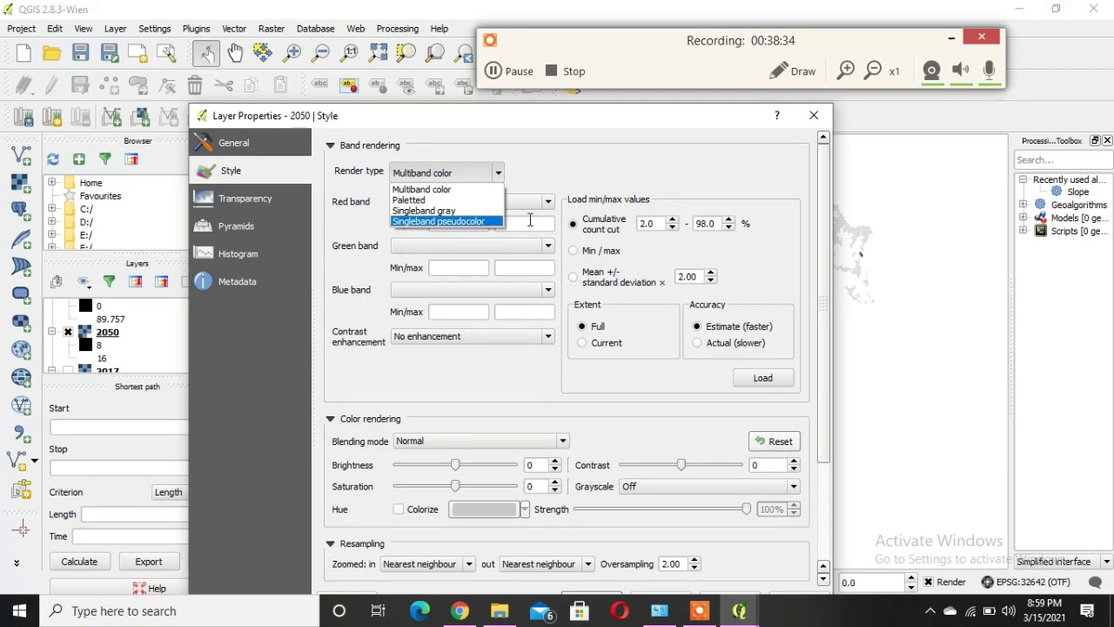
pyautogui.click(513, 130)
pyautogui.moveTo(513, 129); pyautogui.dragTo(605, 71)
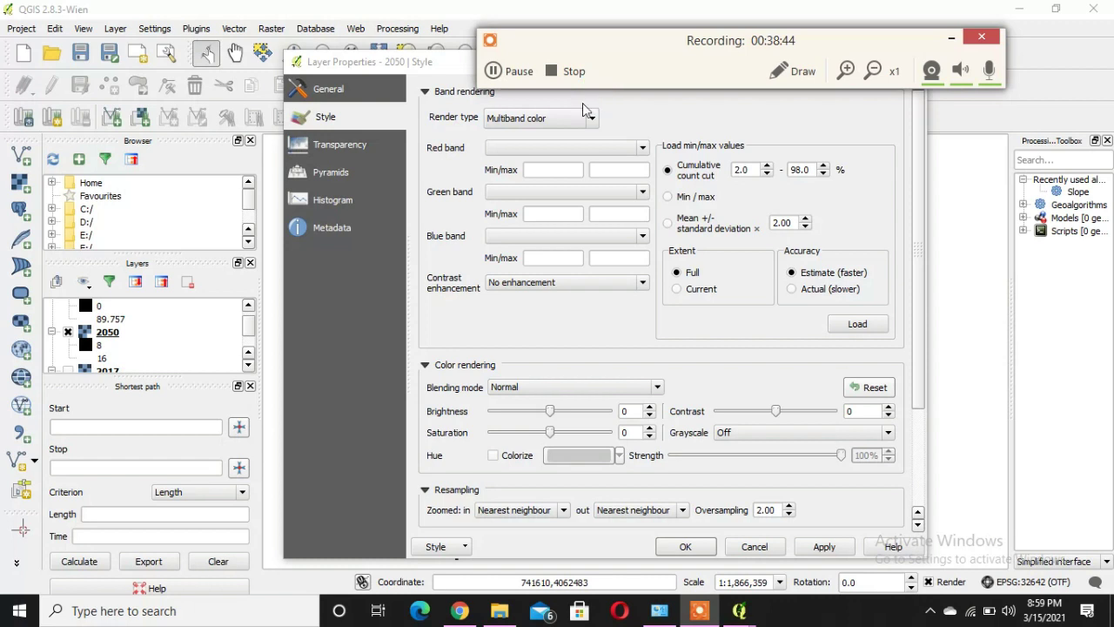
pyautogui.moveTo(456, 69); pyautogui.dragTo(421, 93)
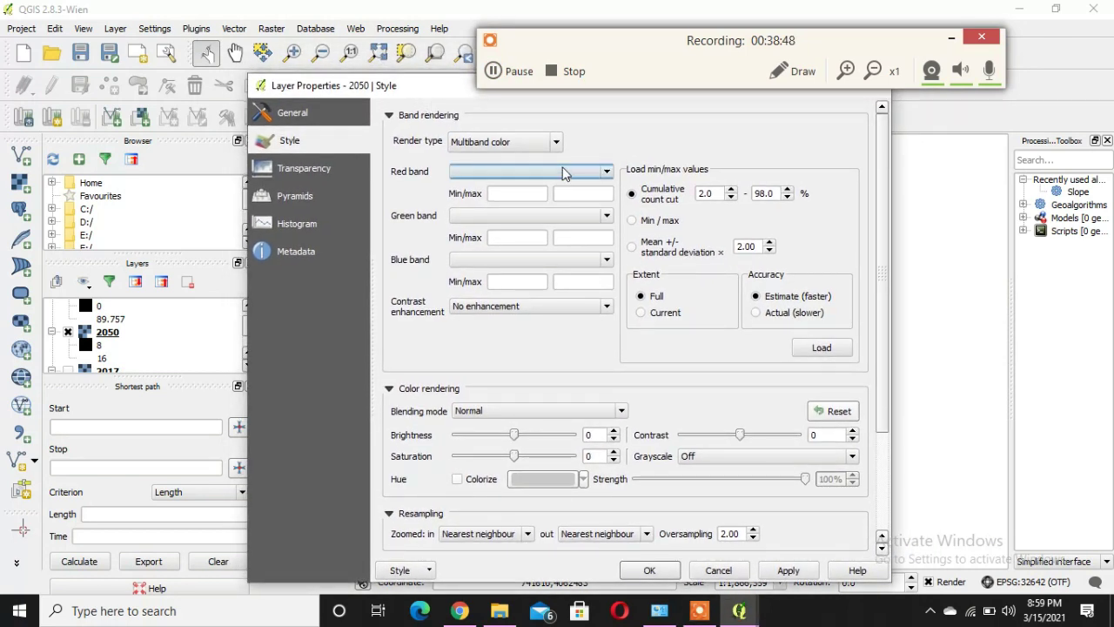
pyautogui.click(557, 408)
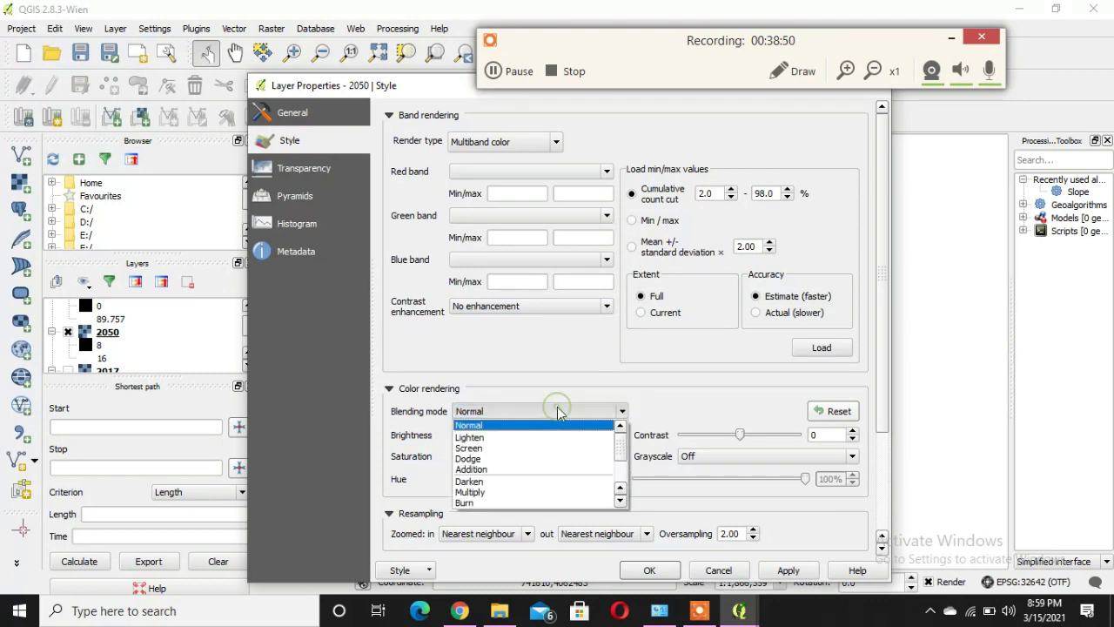
pyautogui.click(560, 424)
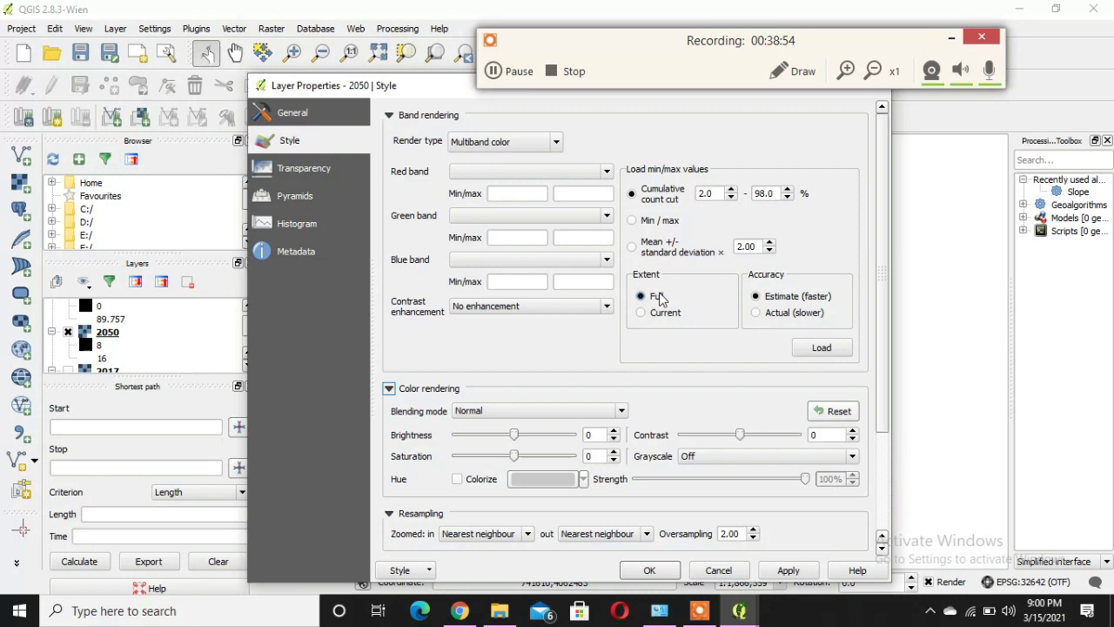
# Set the 2050 layer's render type to Singleband pseudocolor and its color map mode to Equal interval.
pyautogui.click(522, 142)
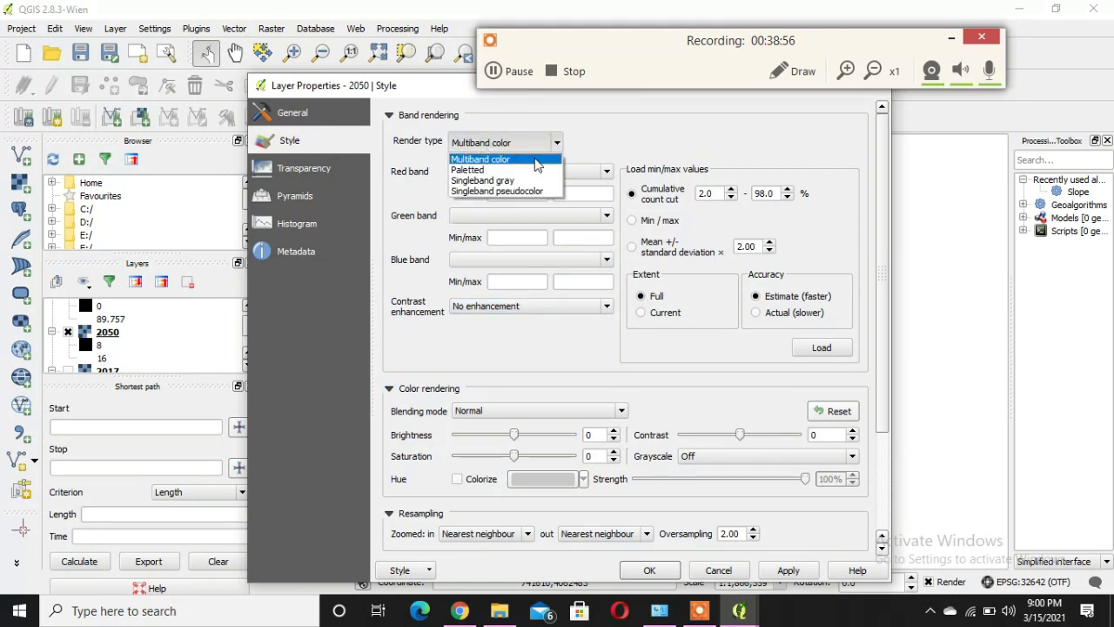
pyautogui.click(531, 180)
pyautogui.click(530, 144)
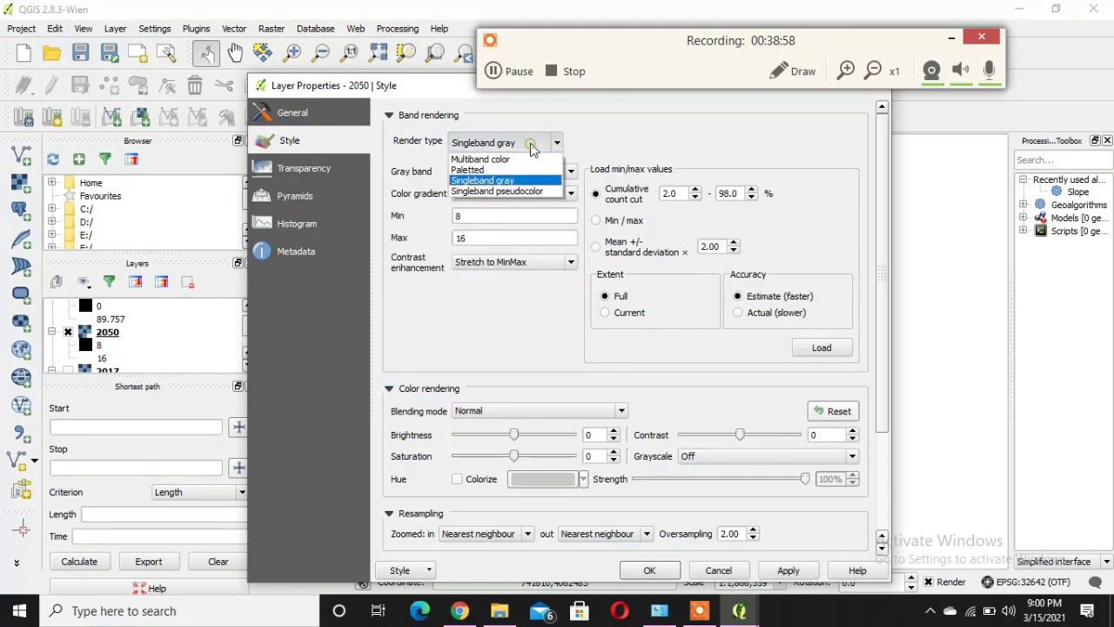
pyautogui.click(533, 192)
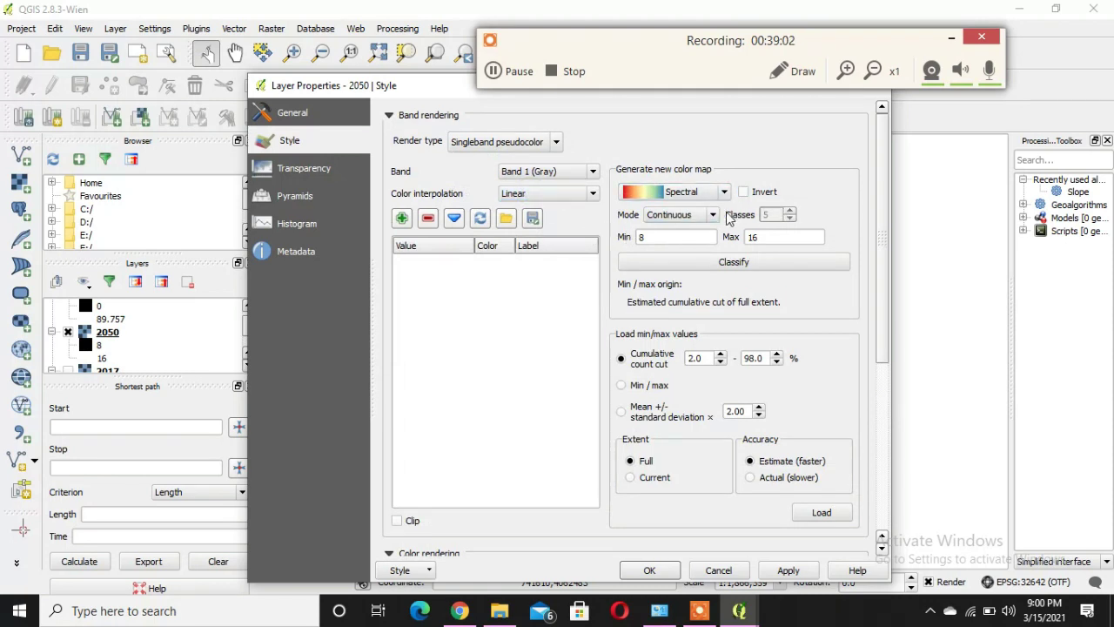
pyautogui.click(692, 216)
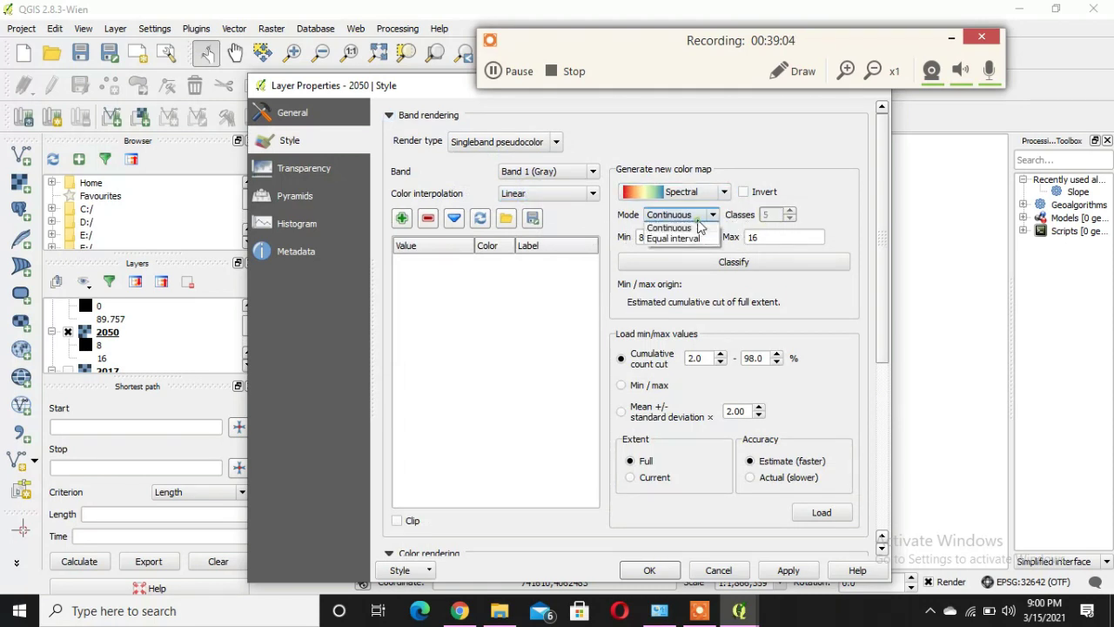
pyautogui.click(698, 240)
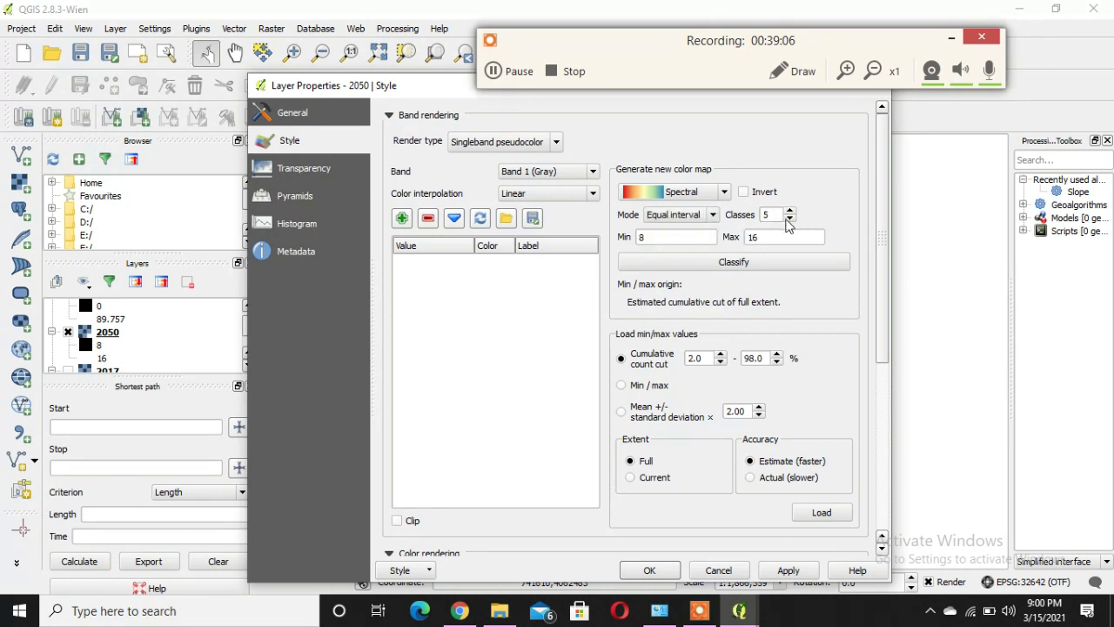
# Add two custom entries to the 2050 layer's color map table and select the first one.
pyautogui.click(401, 218)
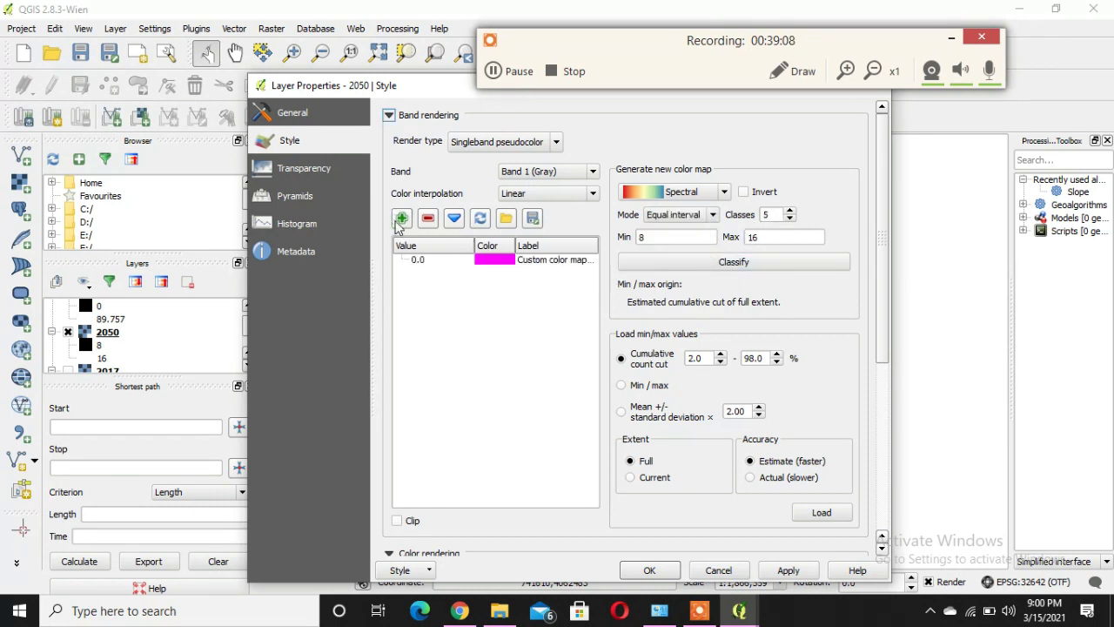
pyautogui.click(402, 219)
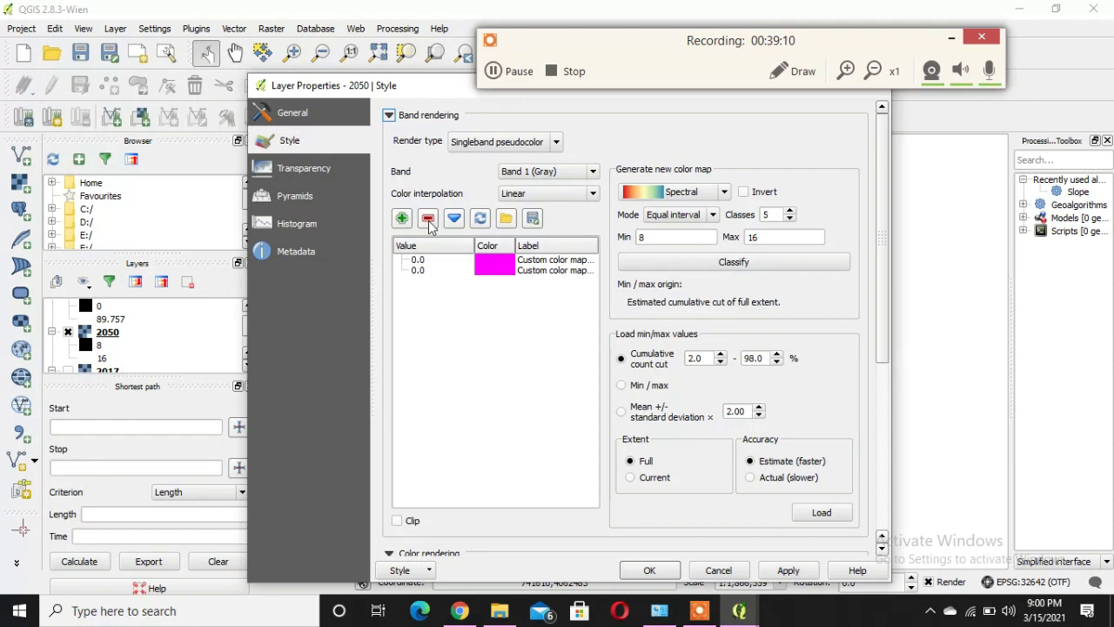
pyautogui.click(451, 262)
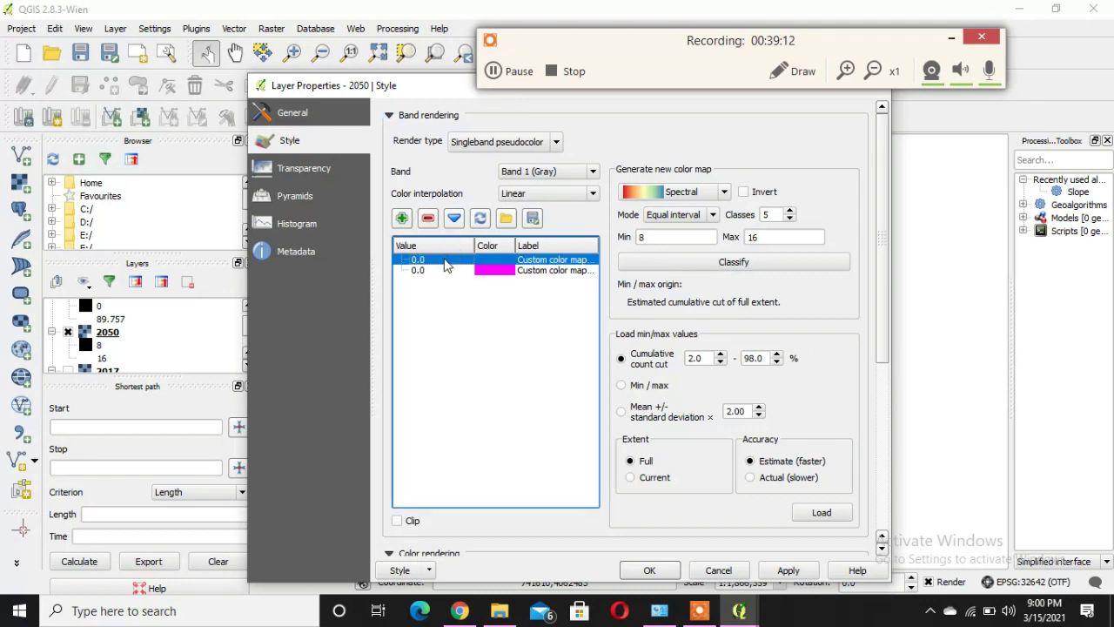